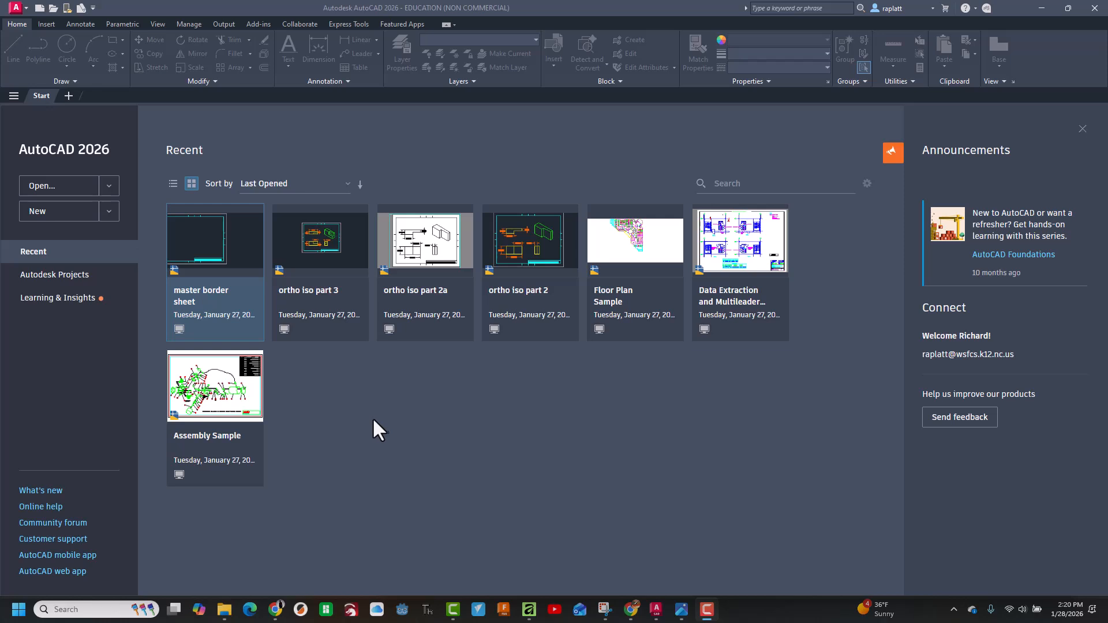
- Open the recent master border sheet drawing and save it as ortho iso part 4.dwg in Documents
left_click(203, 259)
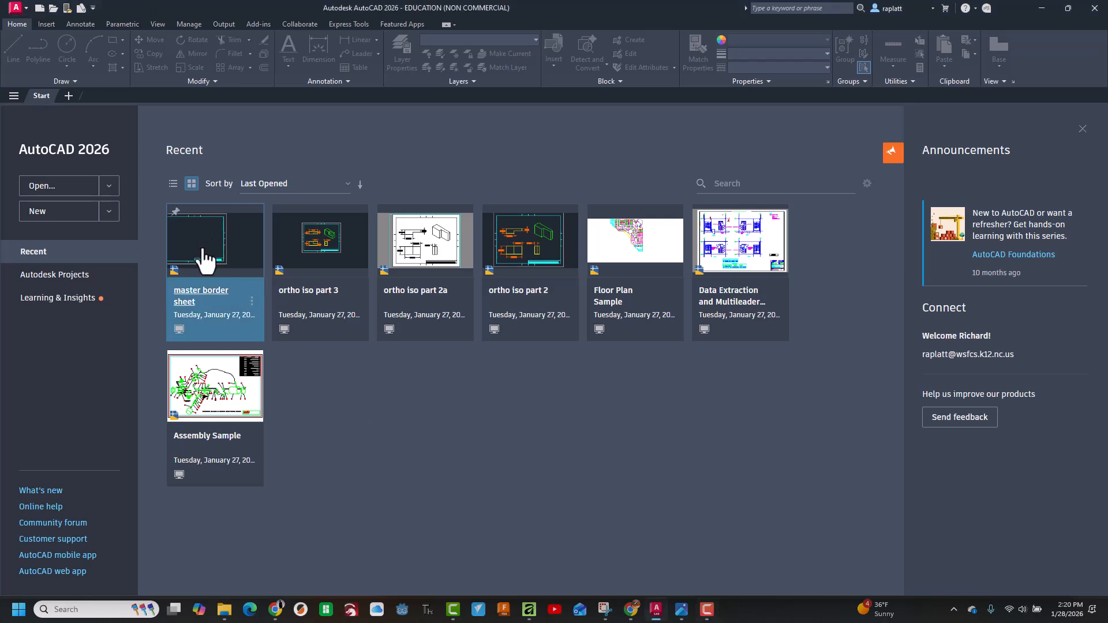
left_click(203, 260)
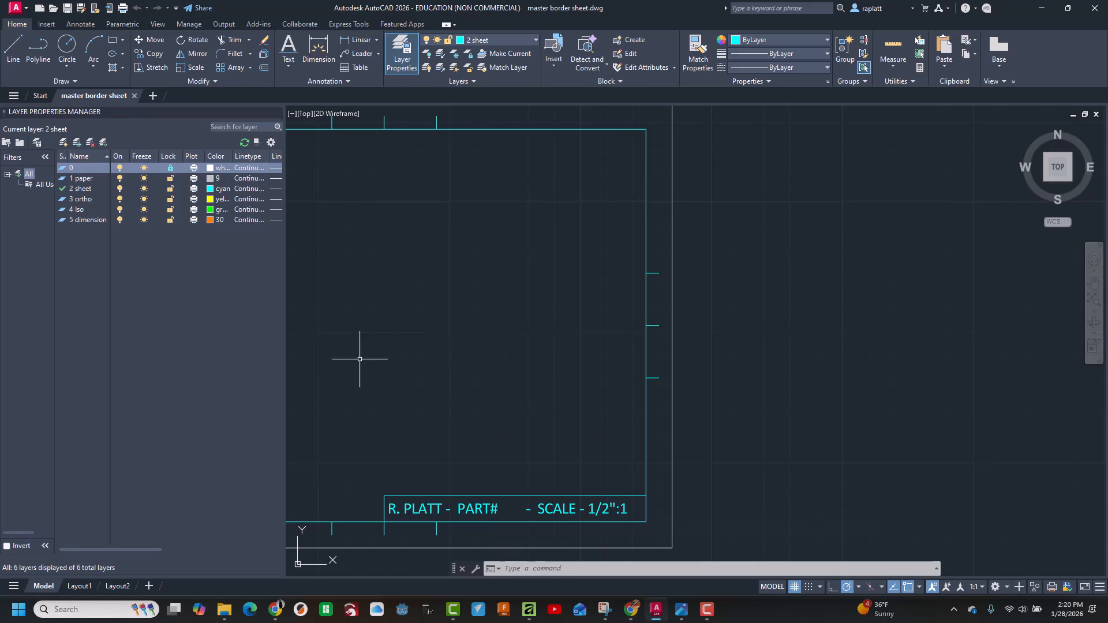
left_click(80, 7)
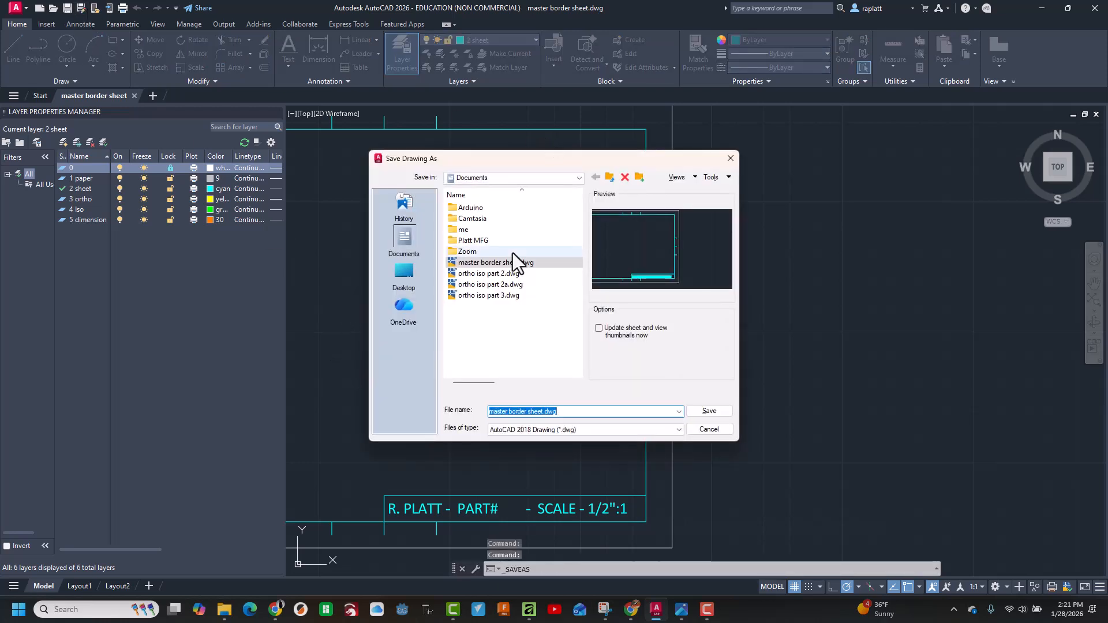
left_click(488, 296)
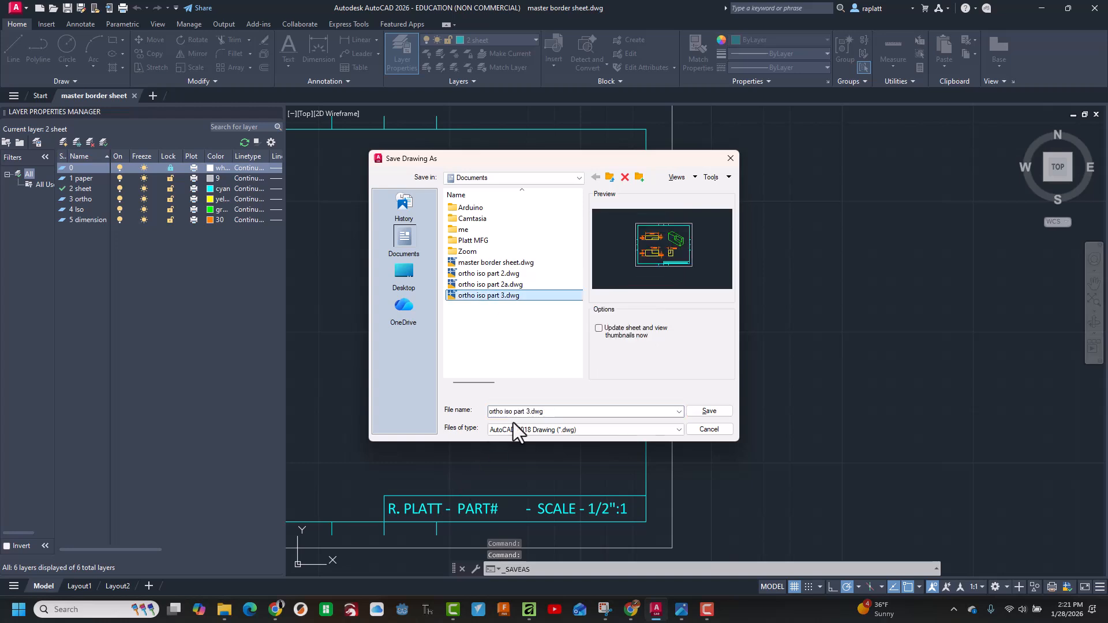
left_click(529, 411)
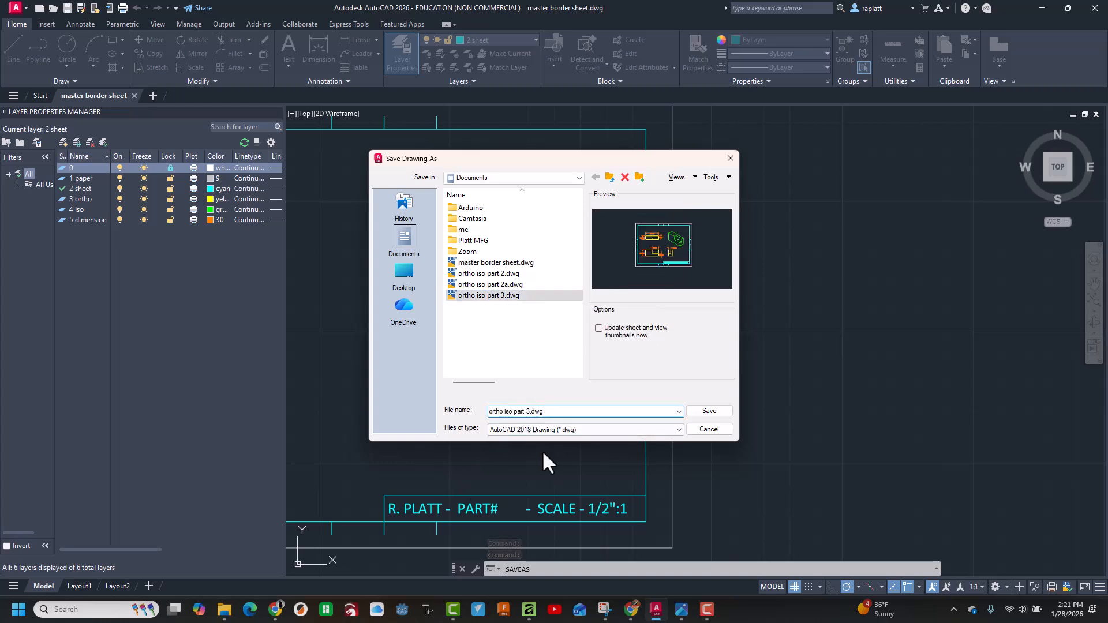
key("BackSpace")
type("4")
key("Return")
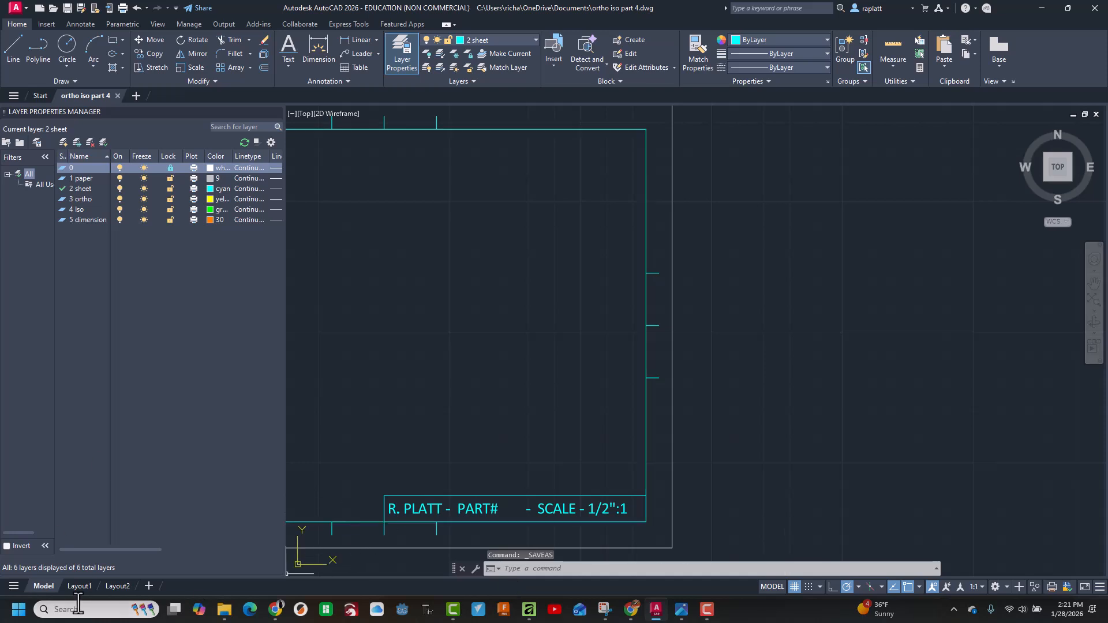
- Add part number 4 after PART# in the title block text in model space and save the drawing
left_click(115, 587)
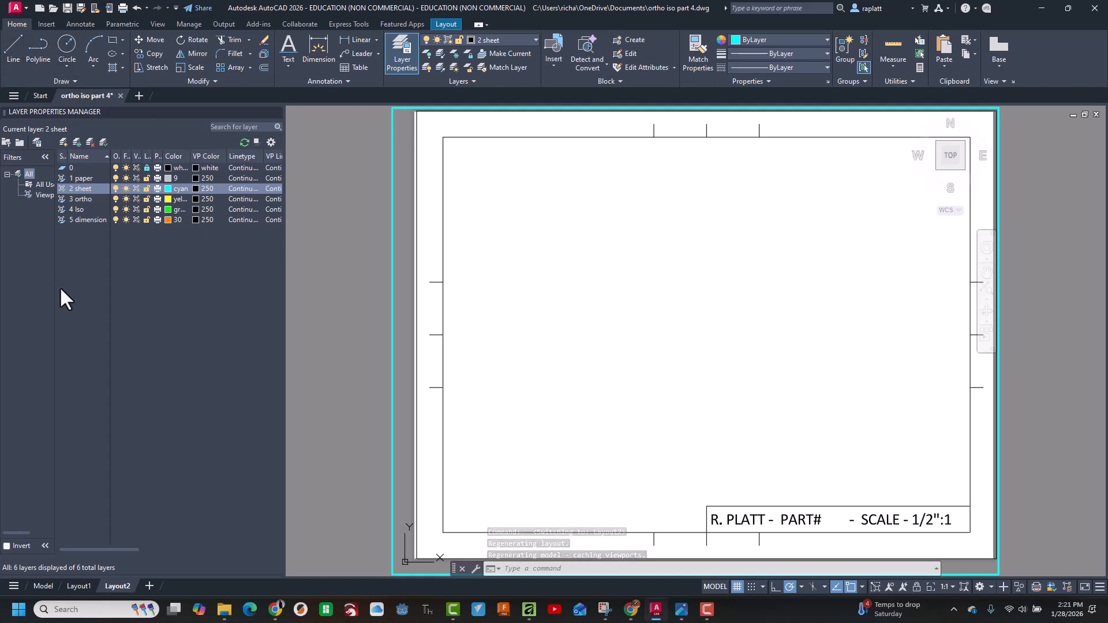
left_click(42, 586)
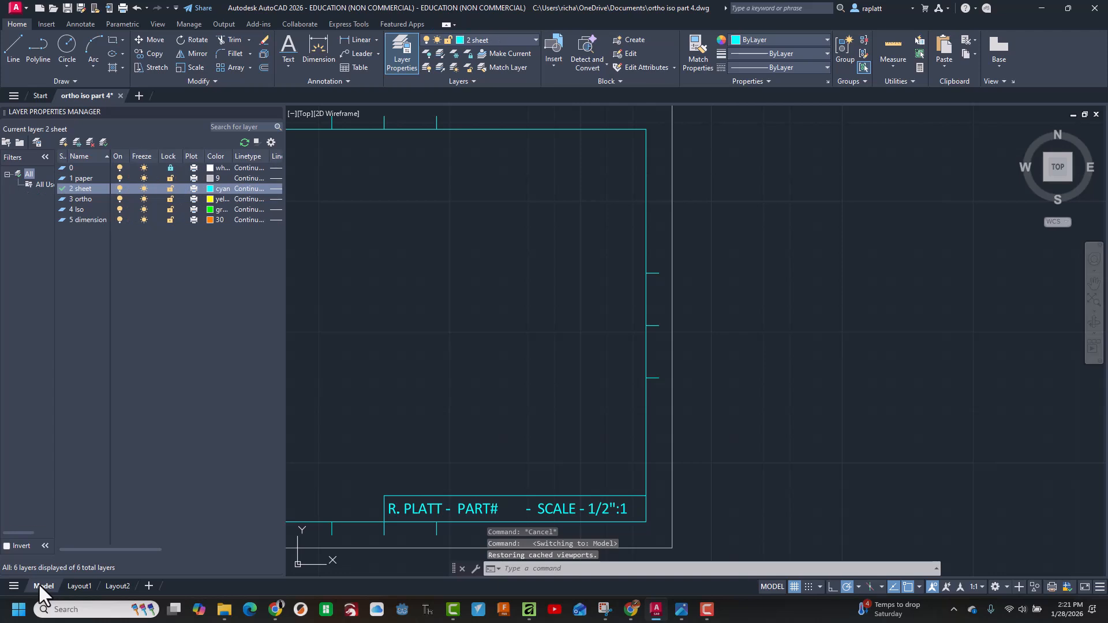
middle_click_drag(457, 383, 663, 396)
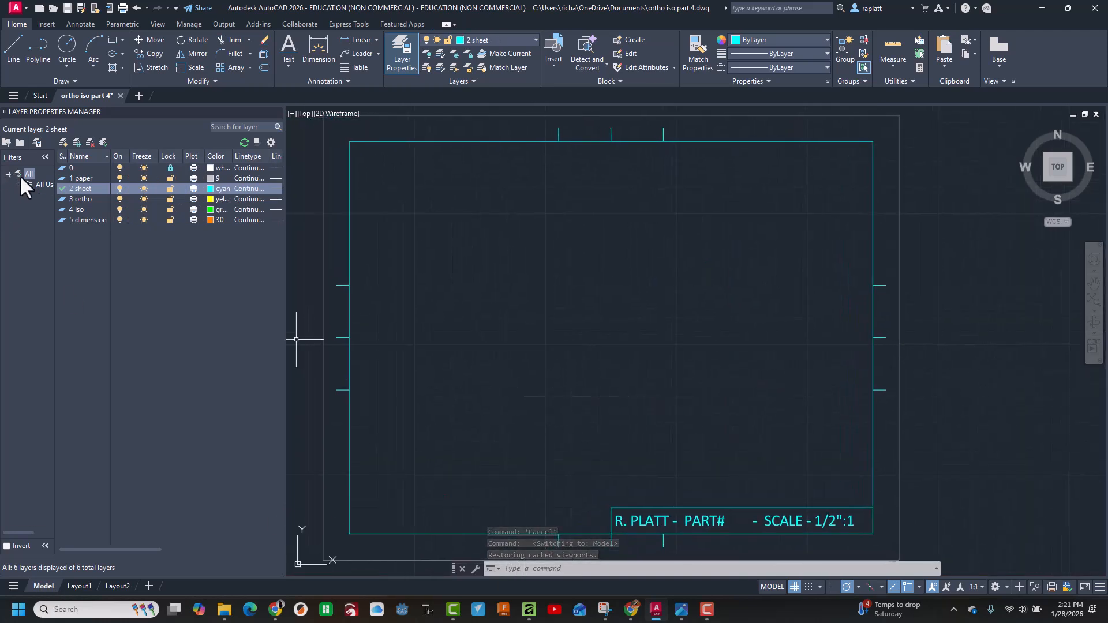
double_click(723, 521)
left_click(724, 521)
type("4")
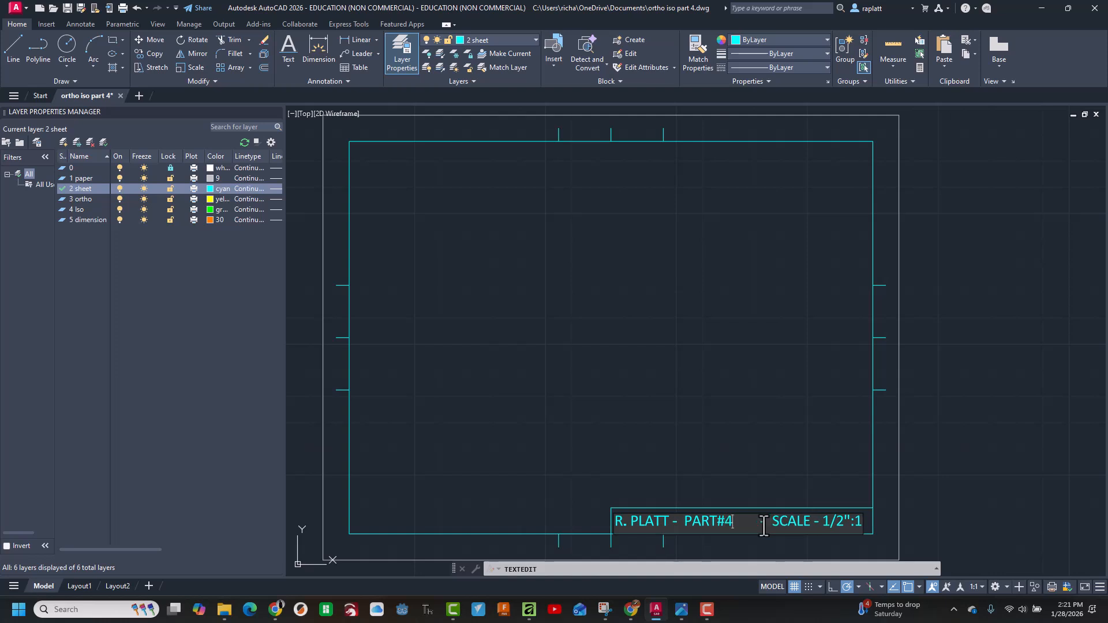
left_click(393, 425)
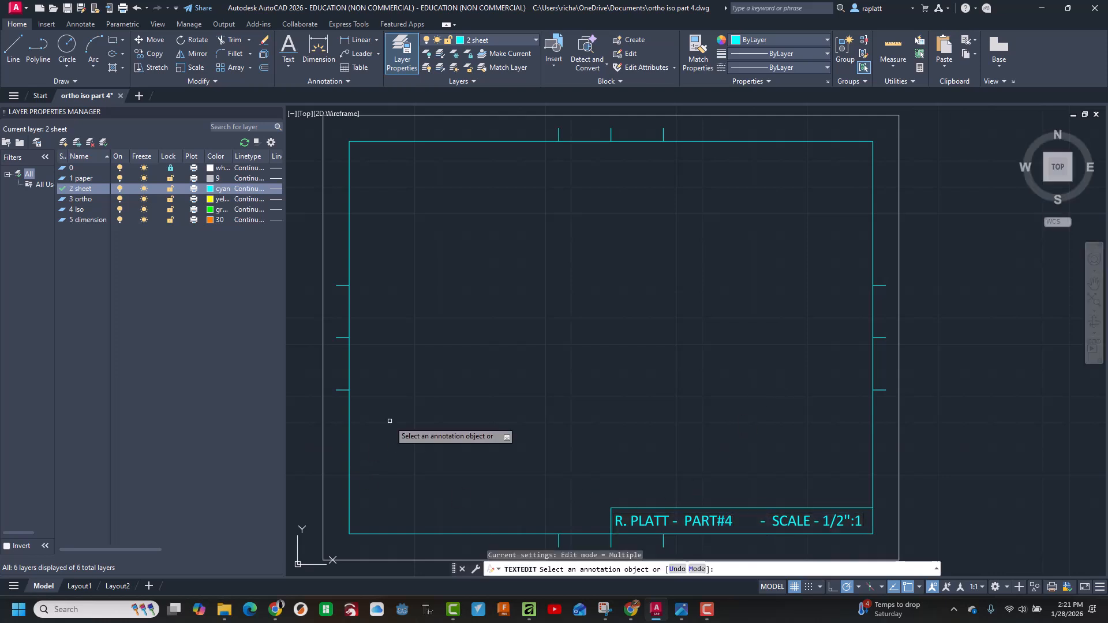
left_click(65, 8)
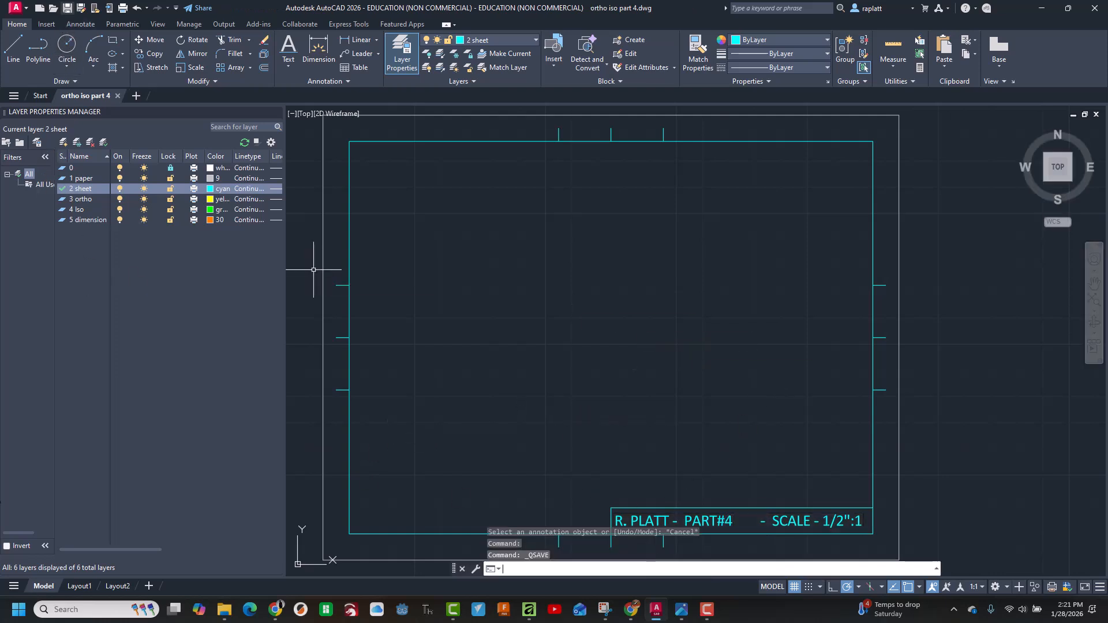
- Make 3 ortho the current layer and draw a horizontal line across the border between the upper side tick marks
double_click(60, 198)
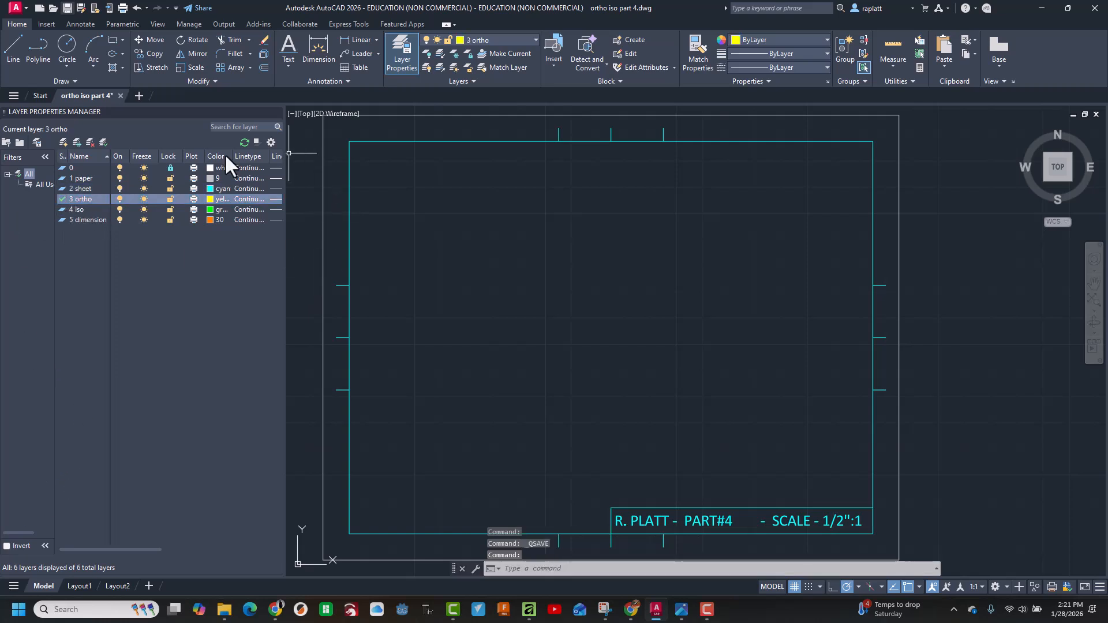
left_click(13, 46)
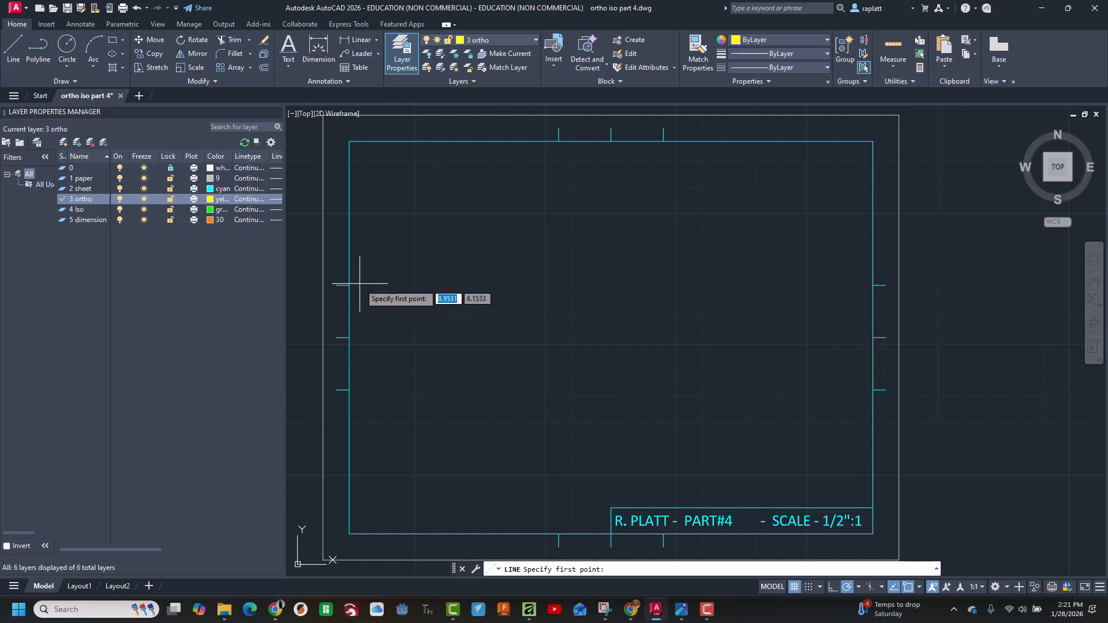
left_click(349, 285)
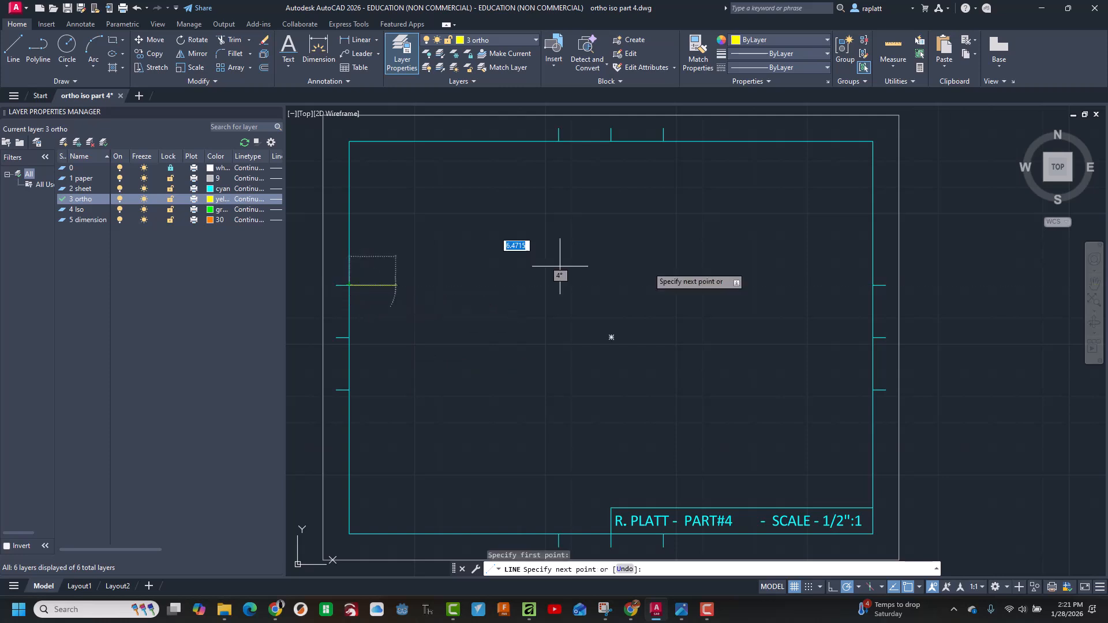
left_click(872, 285)
key("Return")
- Draw vertical lines from the two outer tick marks on the border's upper edge, one to the lower border and one to the title block
key("Return")
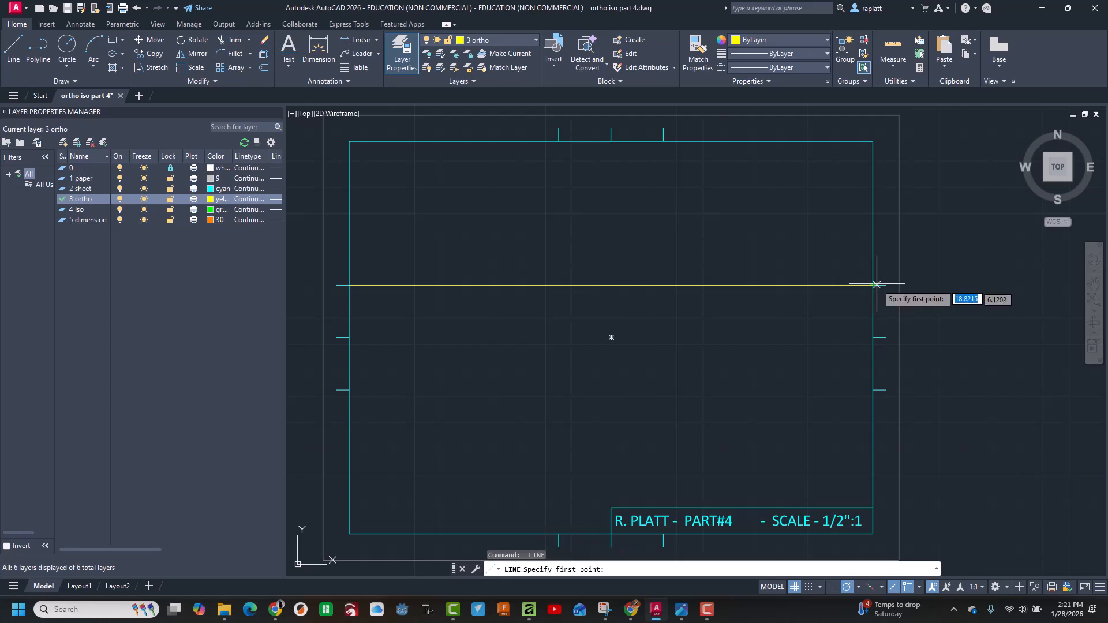
left_click(559, 141)
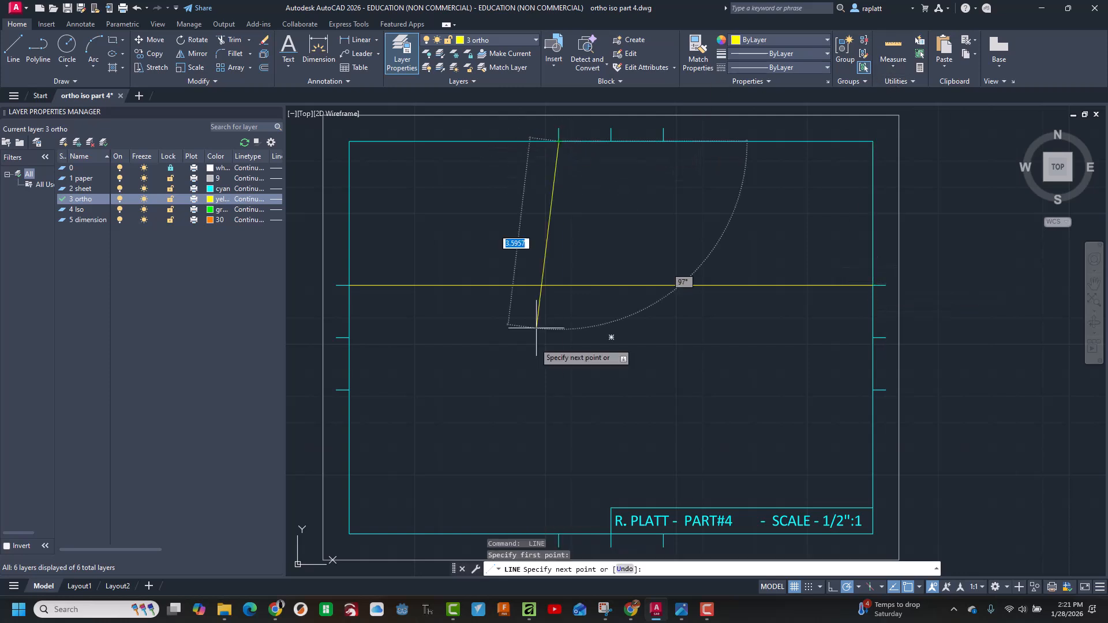
left_click(558, 533)
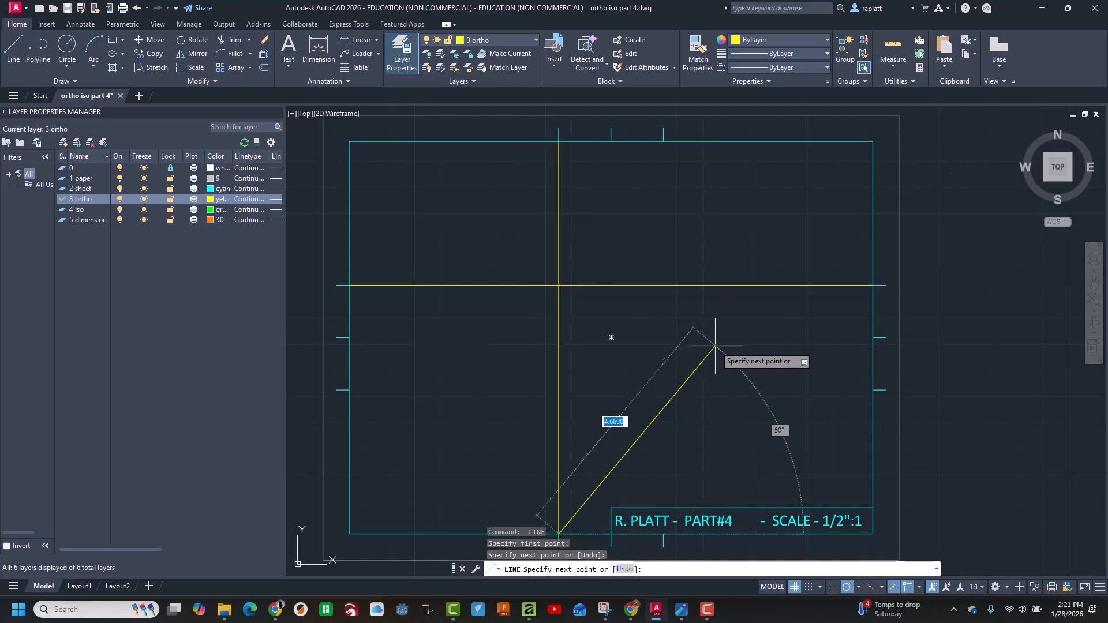
key("Return")
key("Return")
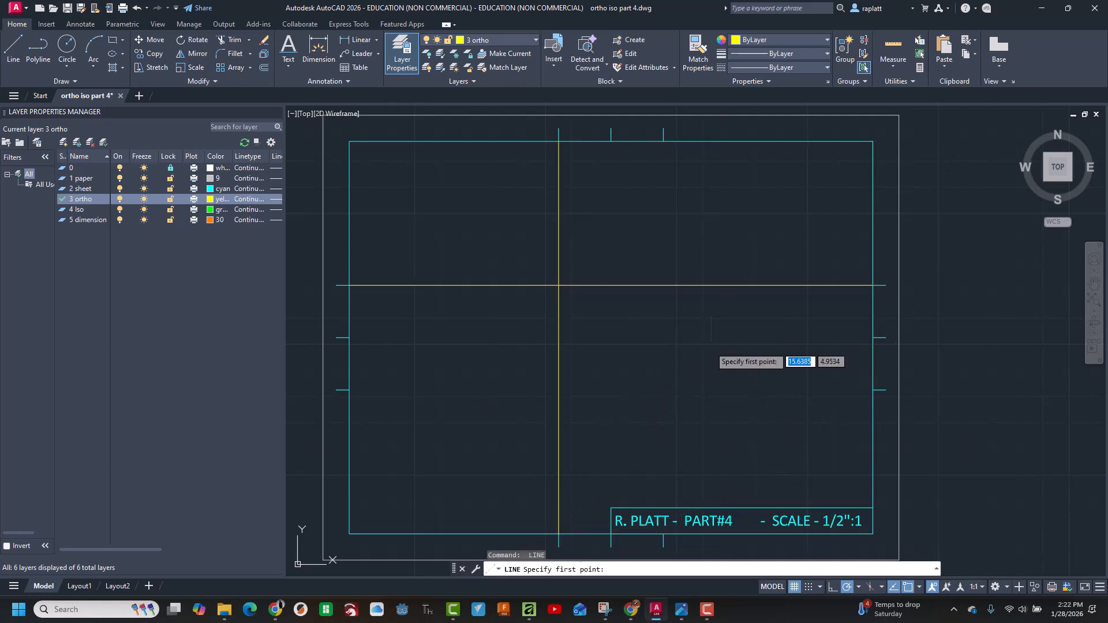
left_click(663, 140)
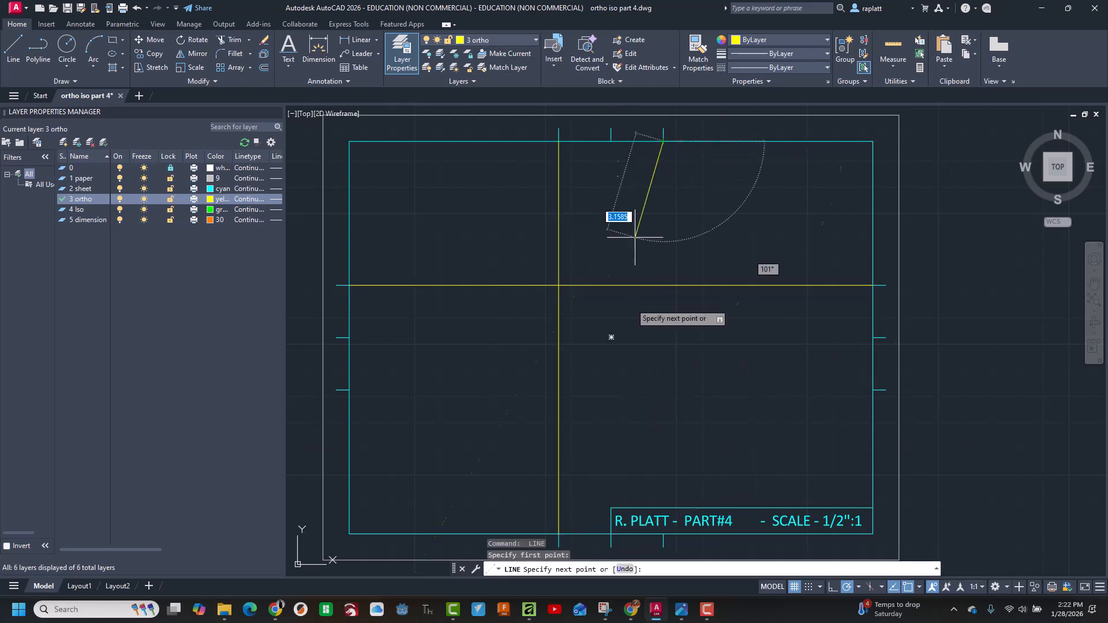
left_click(662, 507)
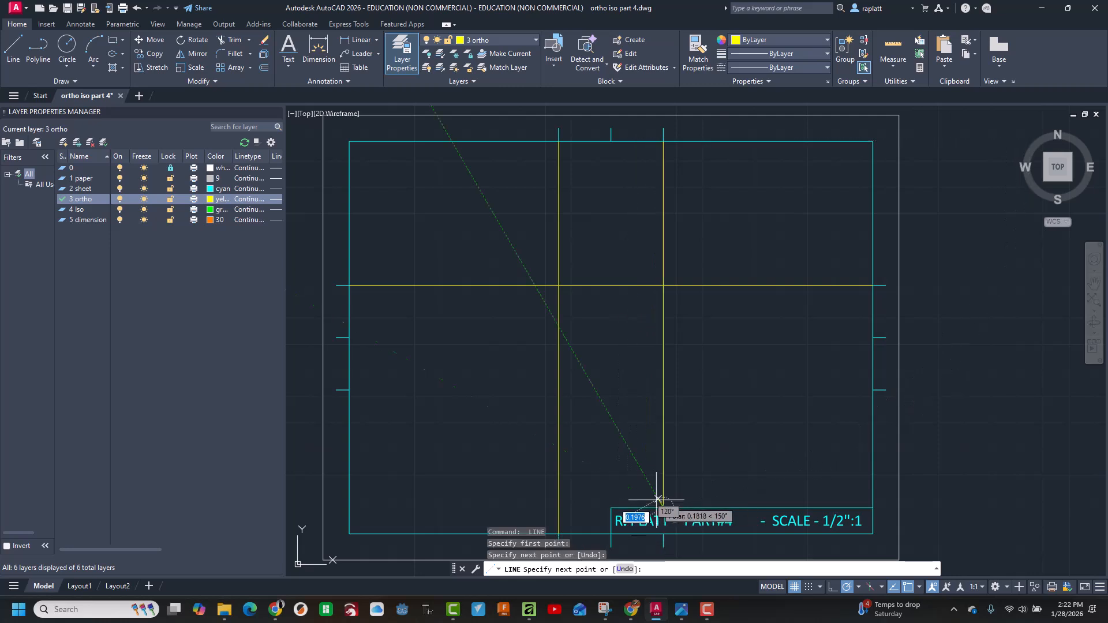
key("Escape")
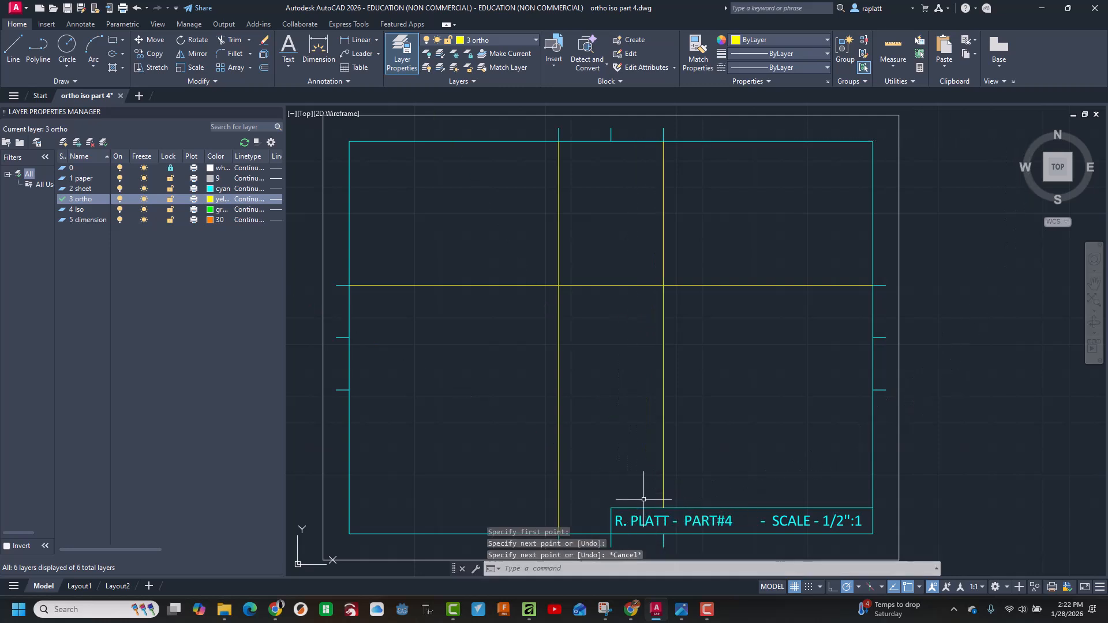
- Draw a second horizontal line across the border between the lower side tick marks
type("l")
key("Return")
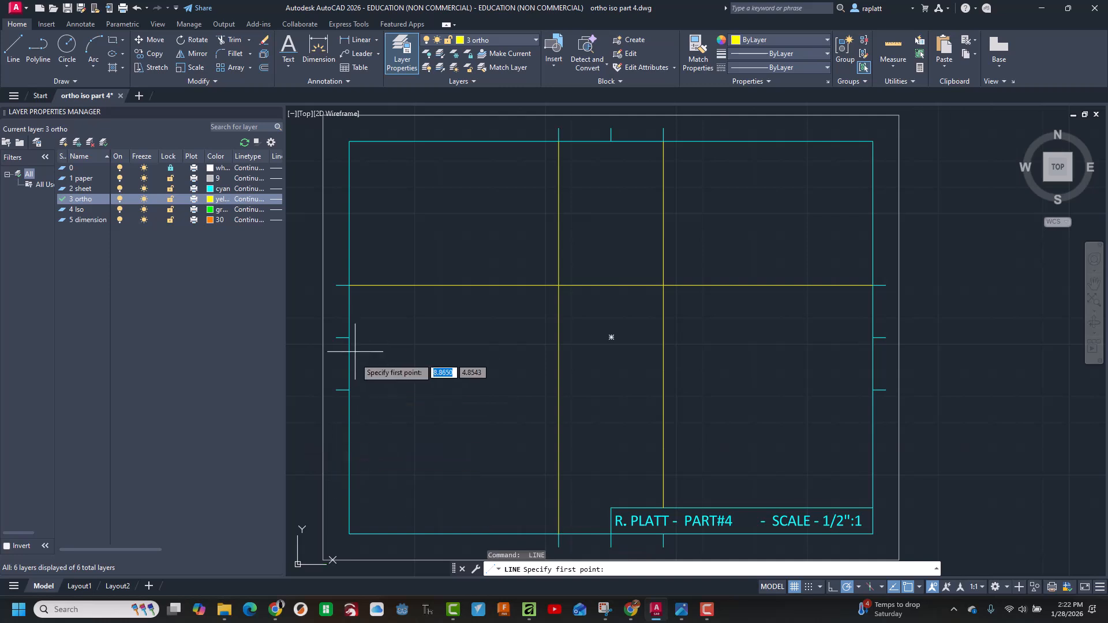
left_click(349, 390)
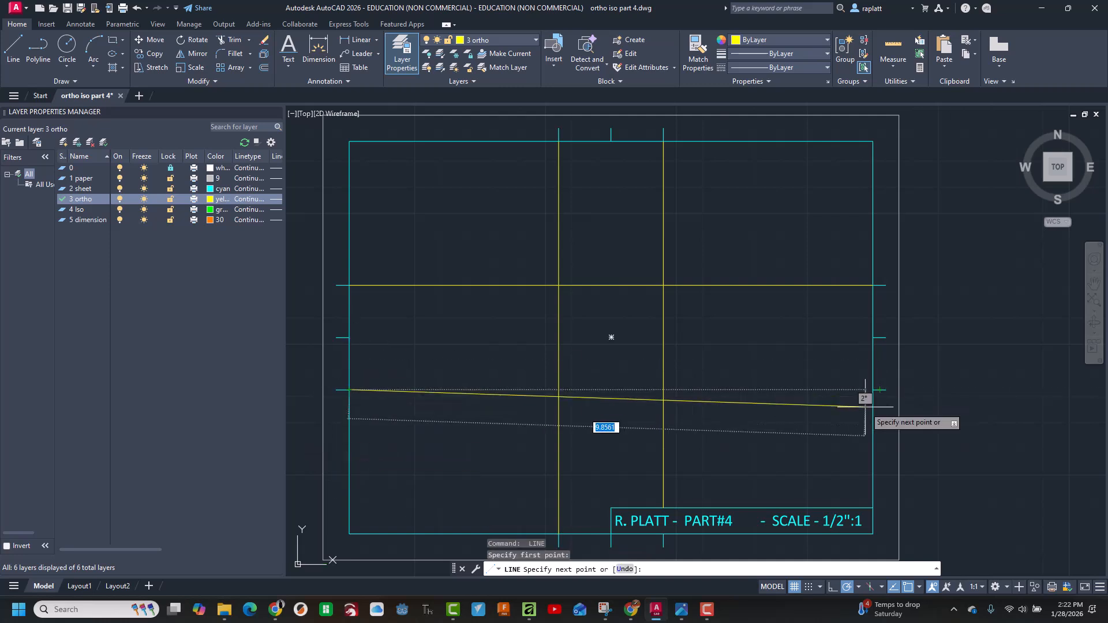
left_click(873, 390)
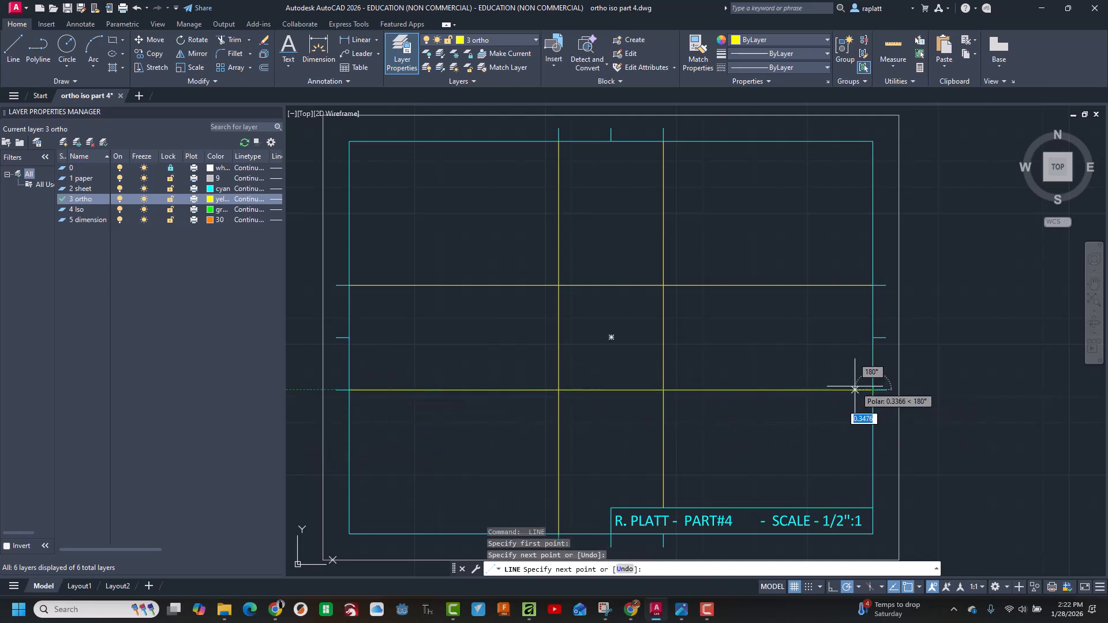
key("Escape")
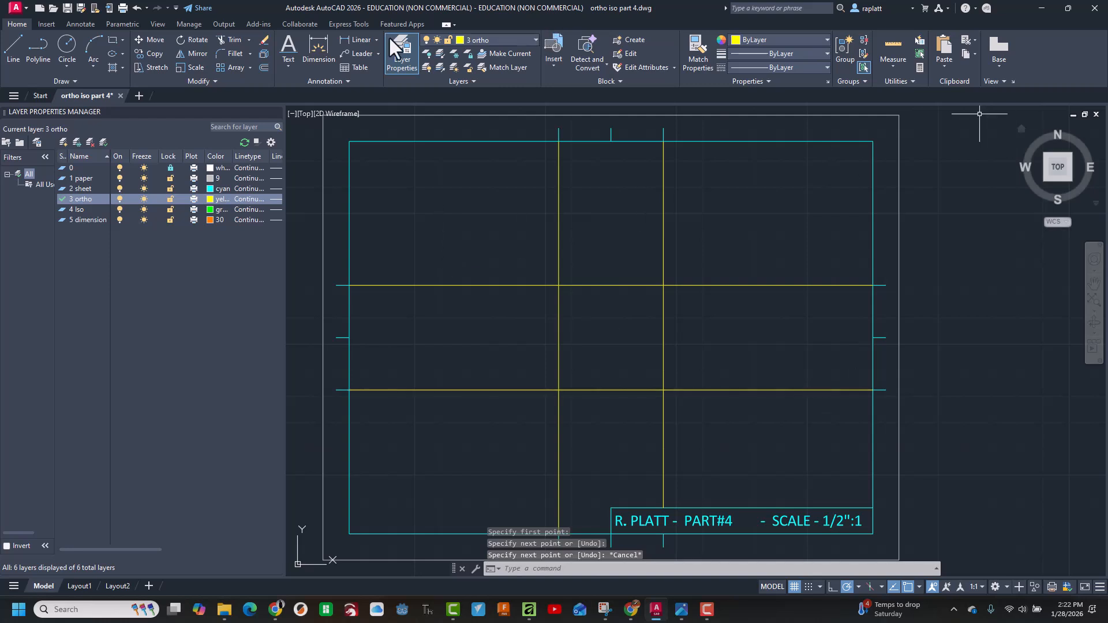
- Trim the upper horizontal line beyond the first vertical line and the second vertical line between the horizontals, and save the drawing
left_click(237, 42)
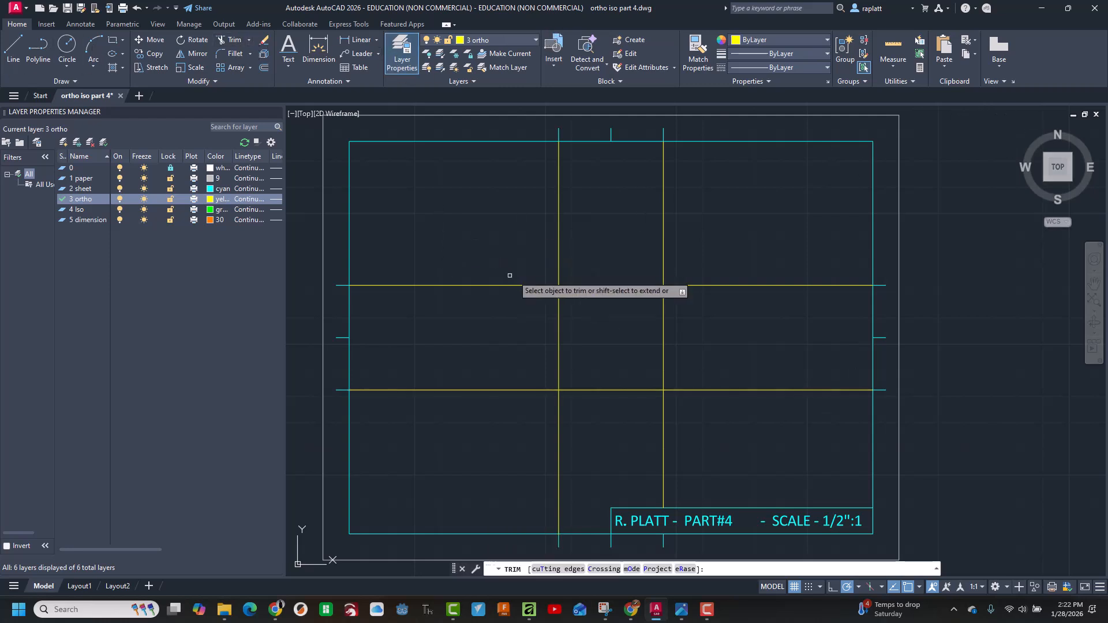
left_click(600, 285)
left_click(663, 319)
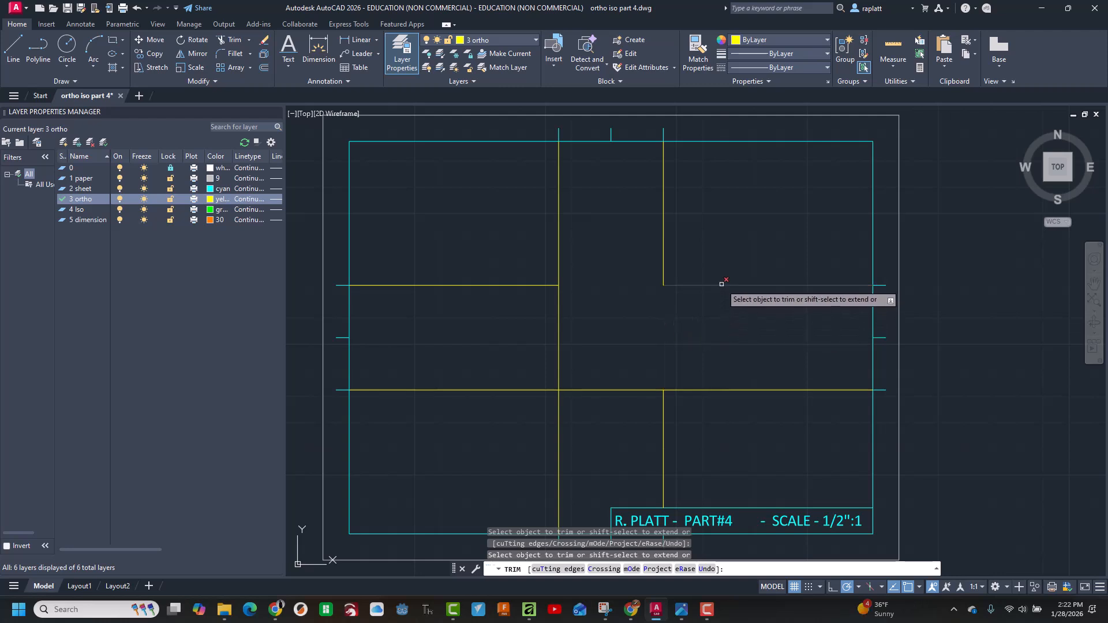
left_click(68, 7)
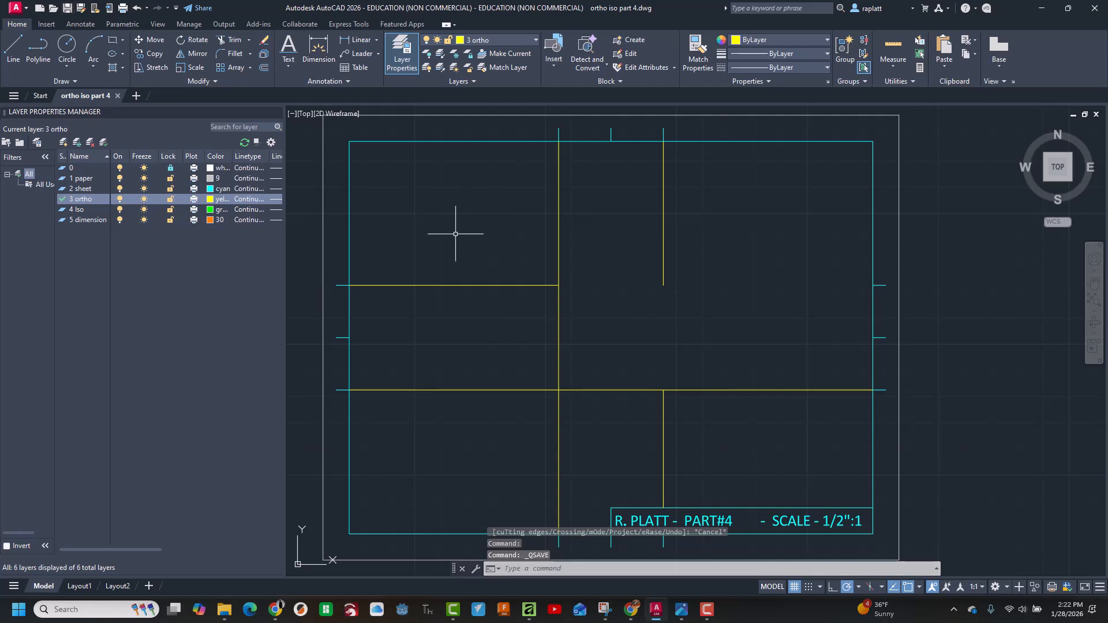
- Switch to the reference image autocad-part-04.jpg, examine the part's views and dimensions, and return to the AutoCAD drawing
key("alt+Tab")
key("Tab")
key("Tab")
key("Tab")
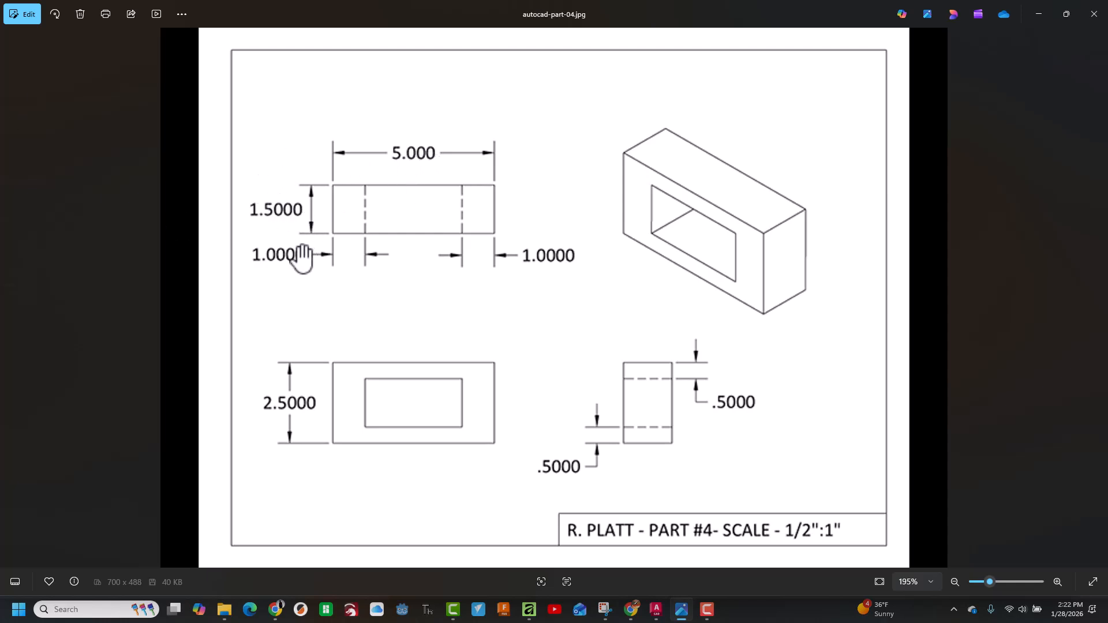
key("alt+Tab")
key("alt+Tab")
key("alt+Tab")
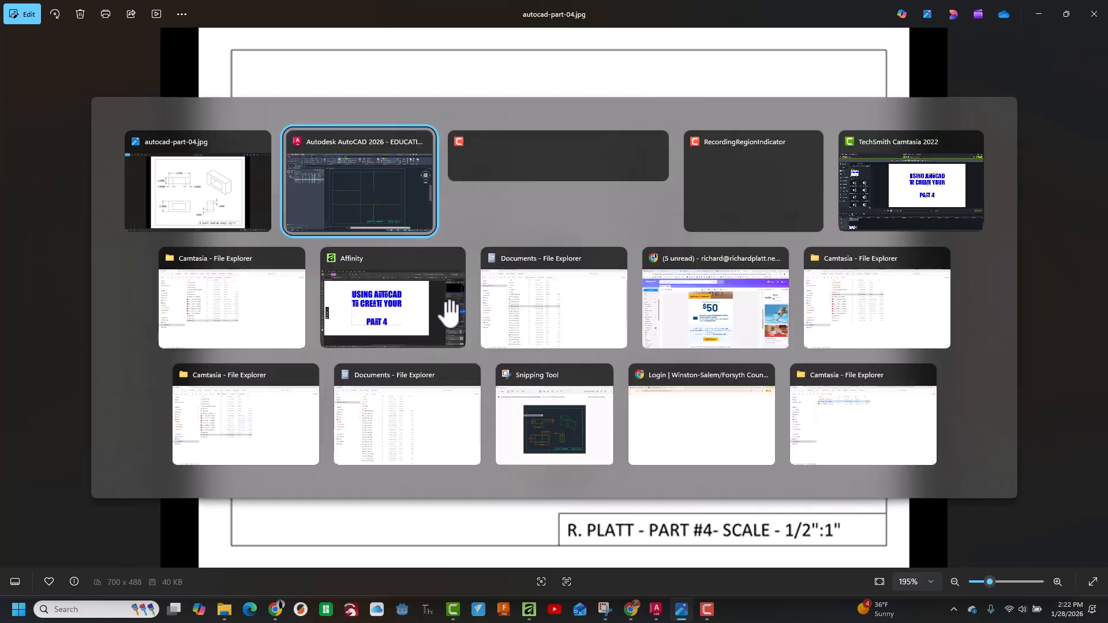
key("alt+shift+Tab")
key("alt+shift+Tab")
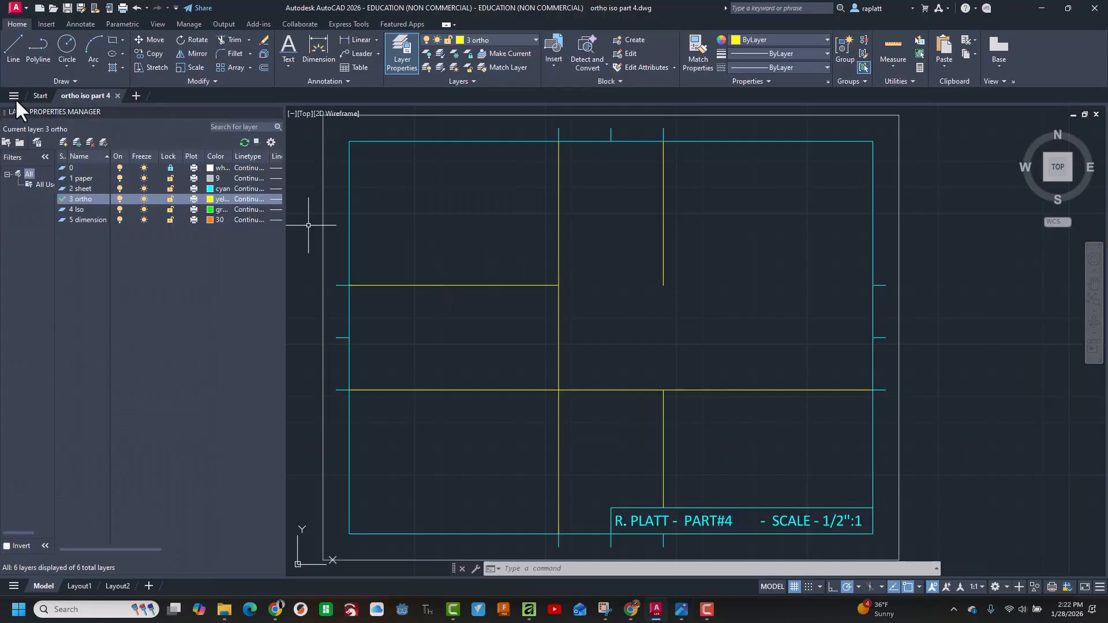
- Offset the full-height vertical line 2.5 to its left
left_click(264, 67)
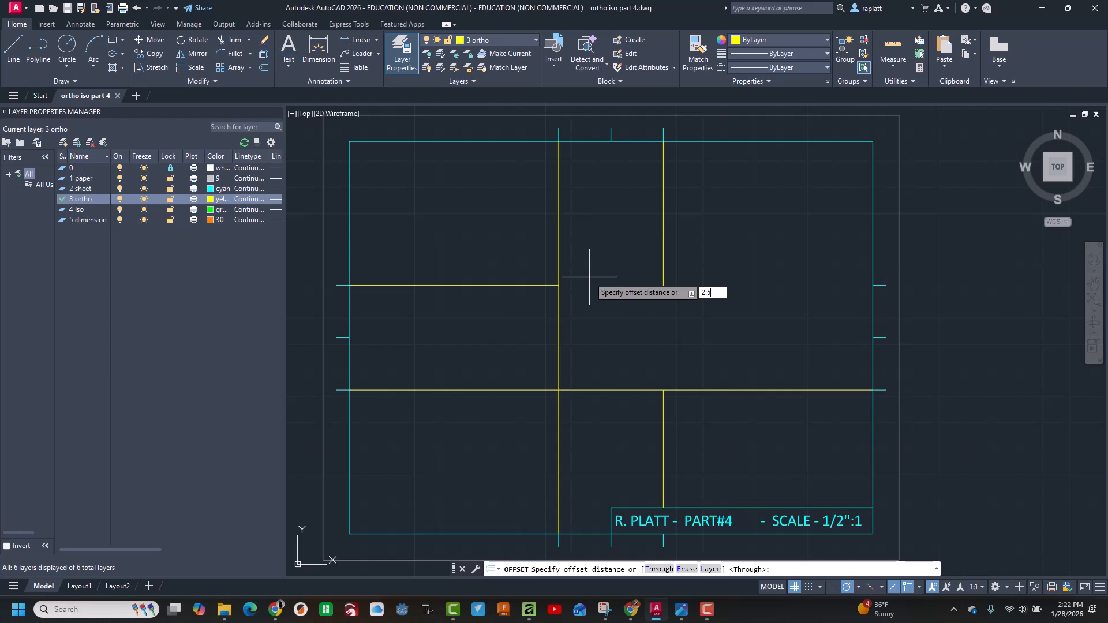
key("Return")
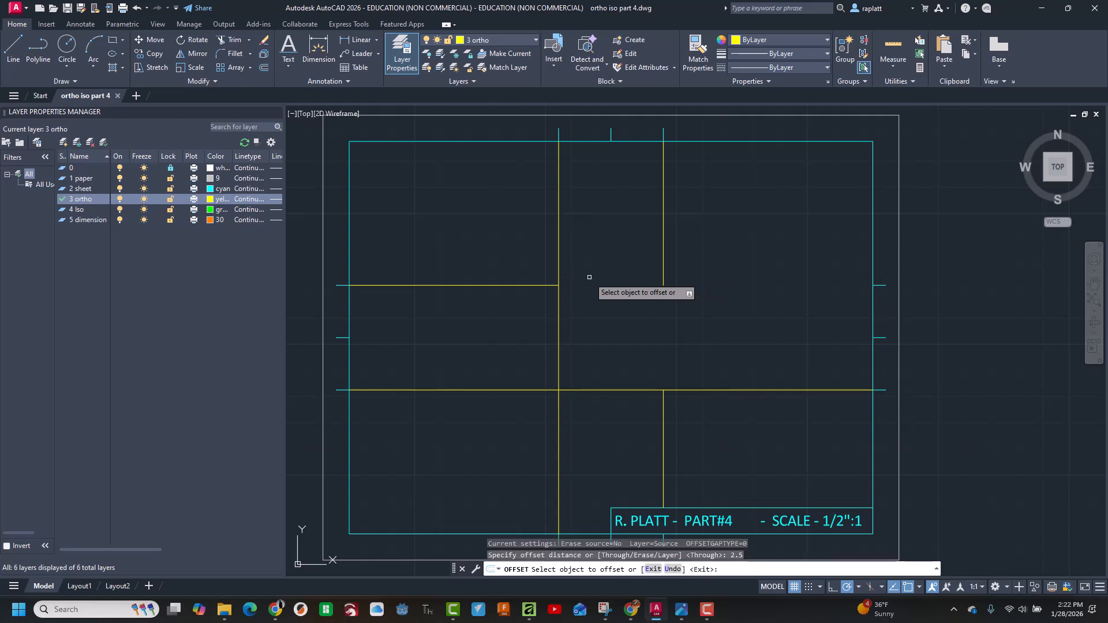
left_click(558, 260)
left_click(492, 257)
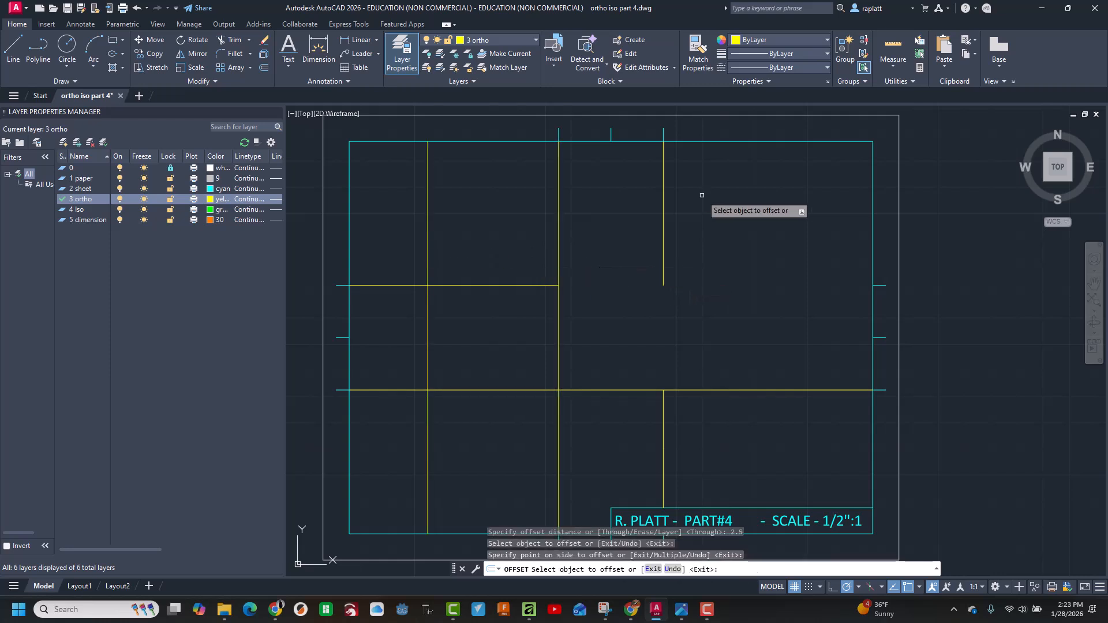
- Offset the short upper-left horizontal line 0.75 upward and the lower short vertical line 0.75 to its right
key("Escape")
key("Return")
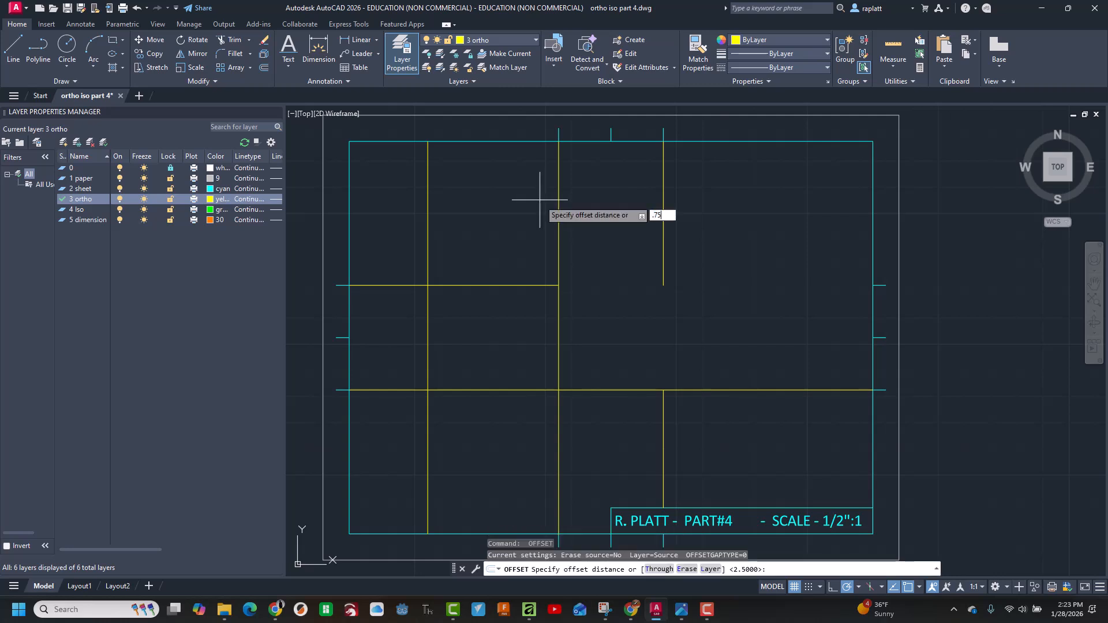
key("Return")
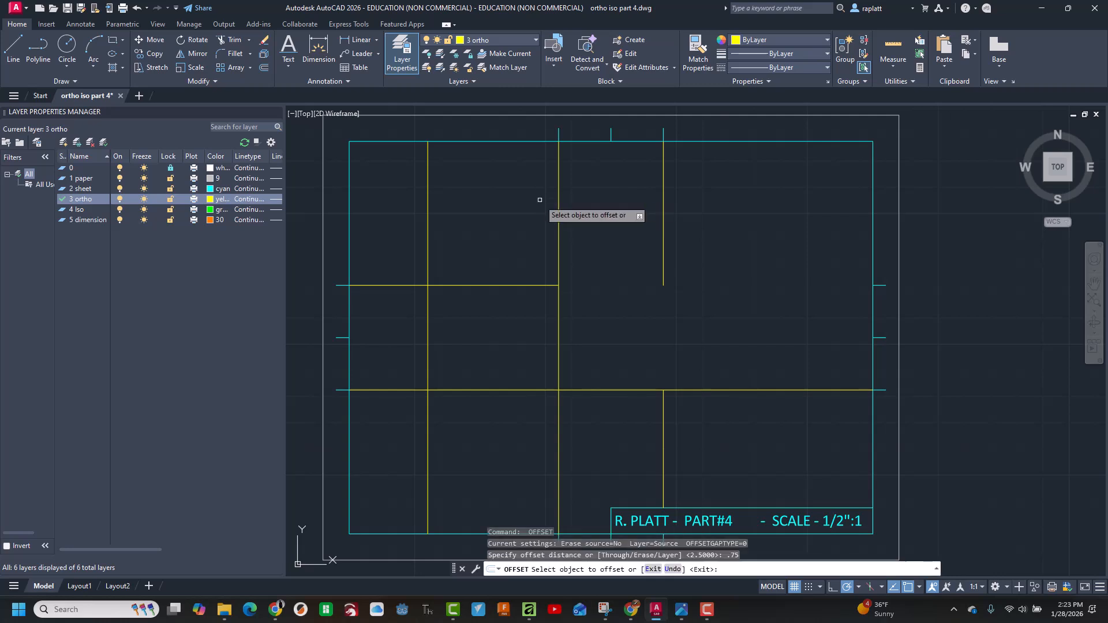
left_click(498, 285)
left_click(505, 249)
left_click(662, 401)
left_click(679, 417)
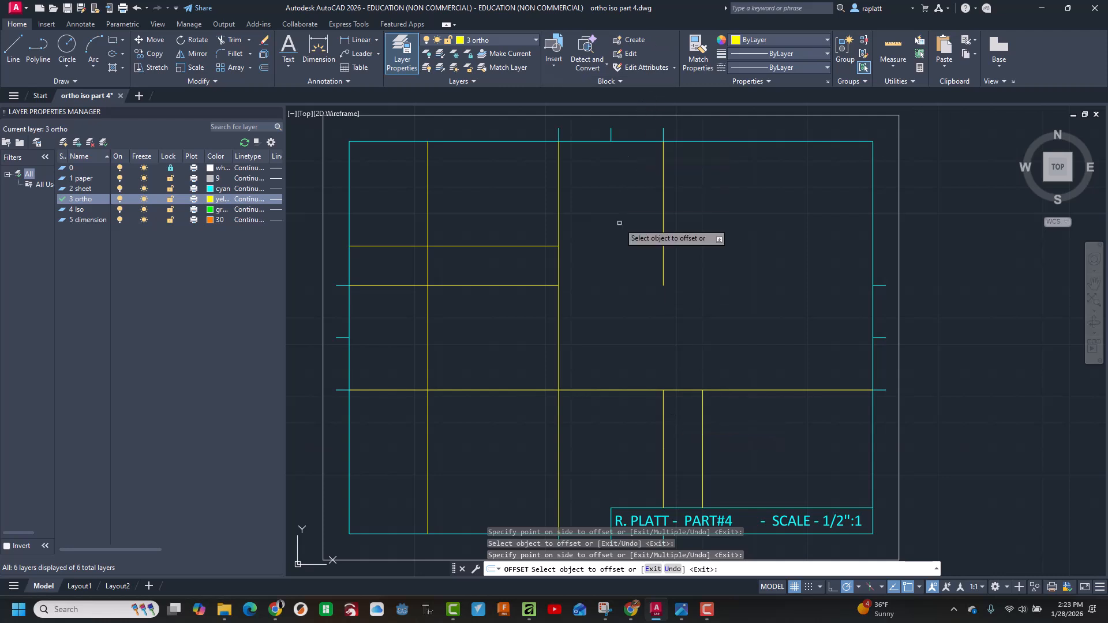
key("Escape")
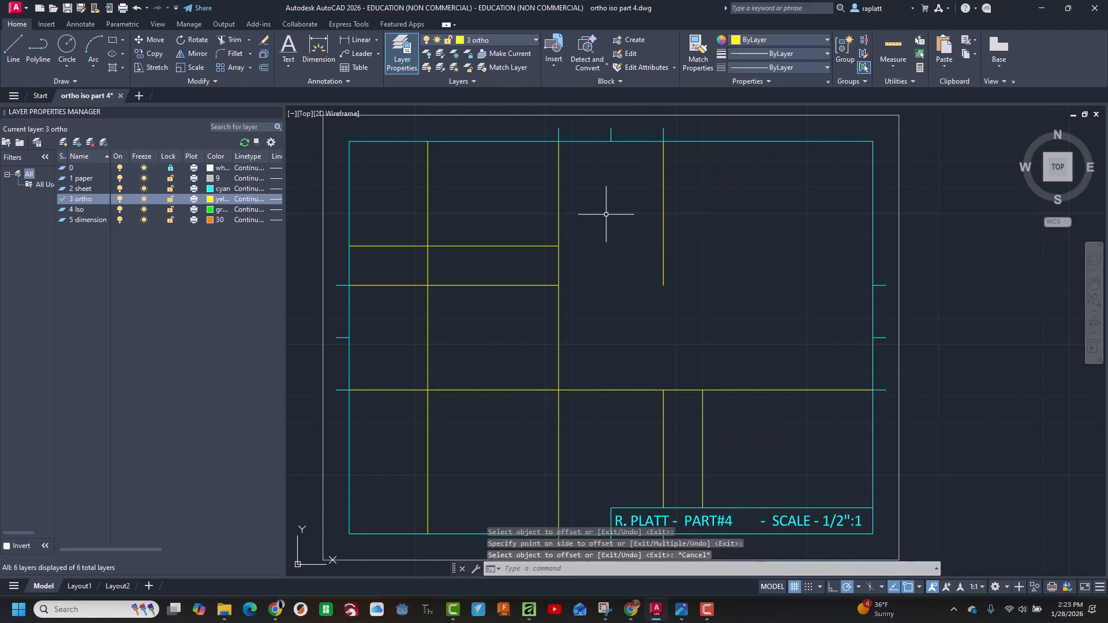
- Offset the full-width lower horizontal line 1.25 downward
key("Return")
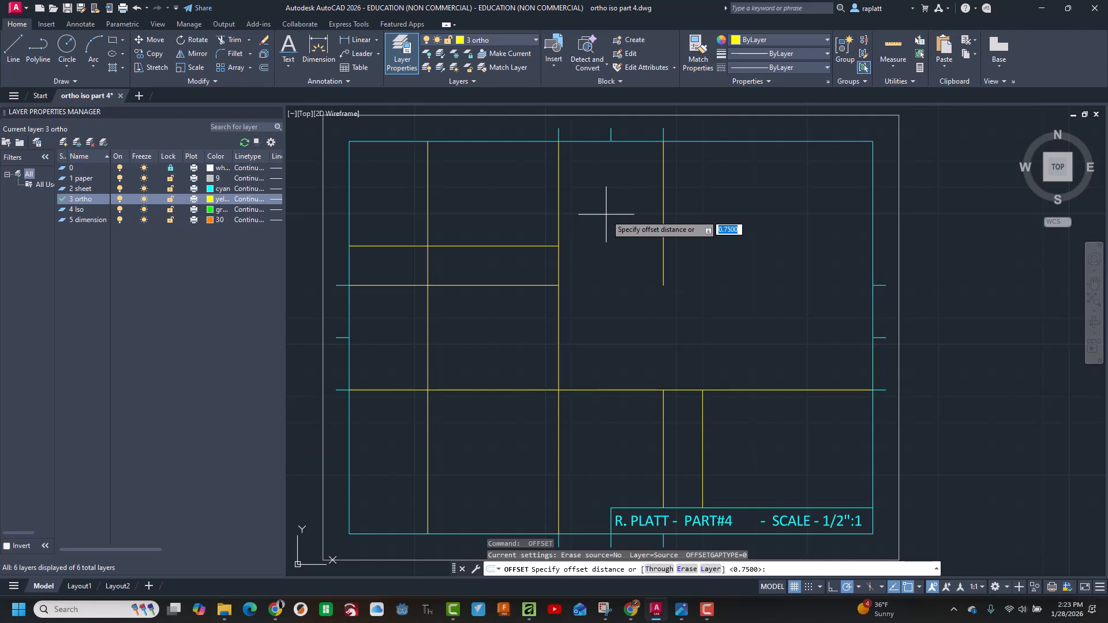
key("Return")
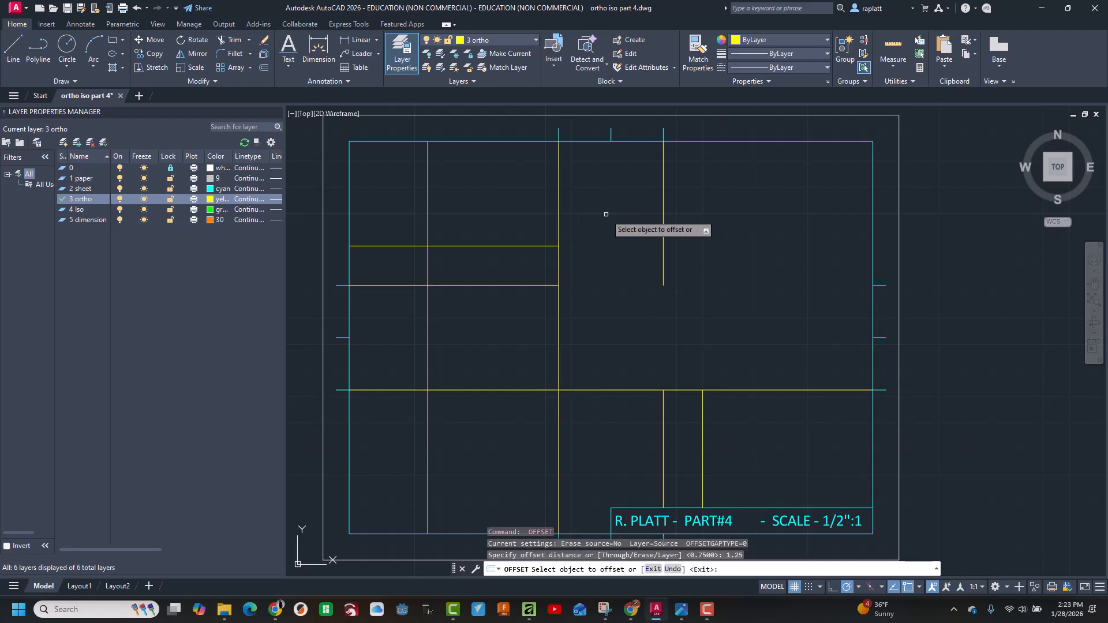
left_click(478, 390)
left_click(464, 424)
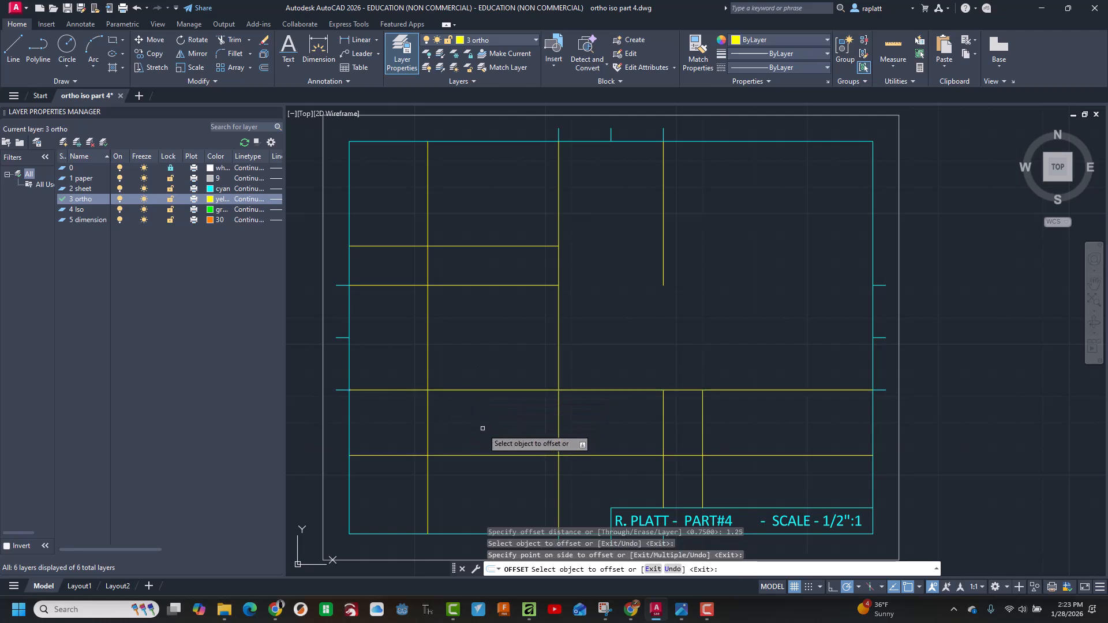
- Trim the excess construction lines around the top, front and side views, leaving three closed rectangles and the upper short vertical line
left_click(230, 40)
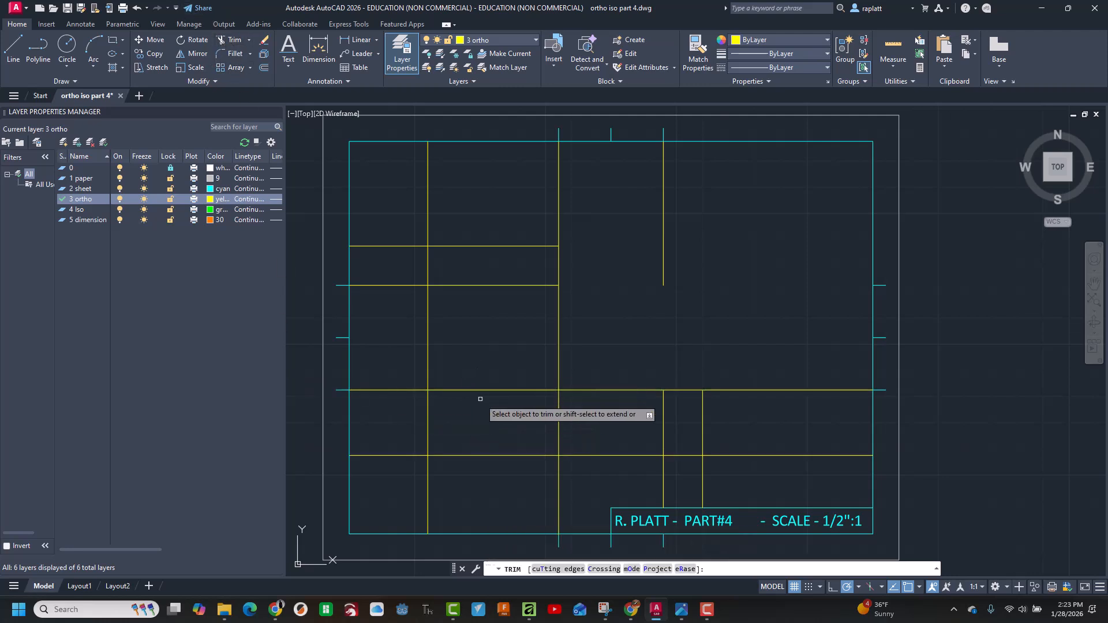
mouse_move(384, 215)
left_mouse_down()
mouse_move(389, 489)
mouse_move(454, 489)
left_mouse_up()
mouse_move(652, 479)
left_mouse_down()
mouse_move(782, 462)
mouse_move(790, 352)
mouse_move(650, 367)
mouse_move(594, 444)
mouse_move(601, 456)
left_mouse_up()
left_click_drag(605, 353, 406, 306)
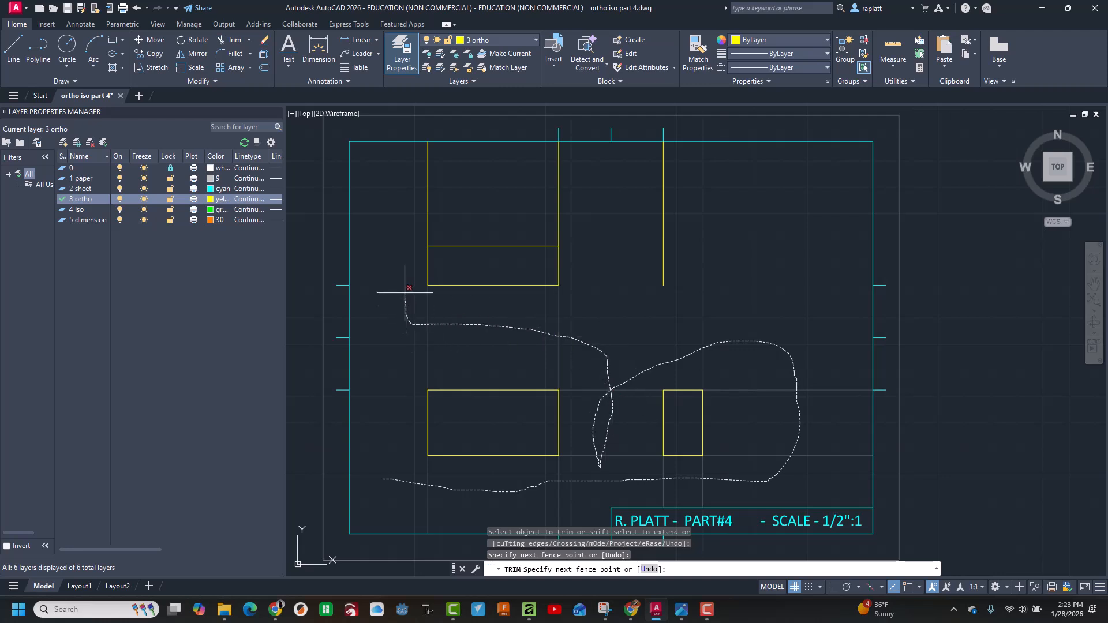
left_click_drag(394, 206, 518, 192)
left_click_drag(587, 195, 591, 196)
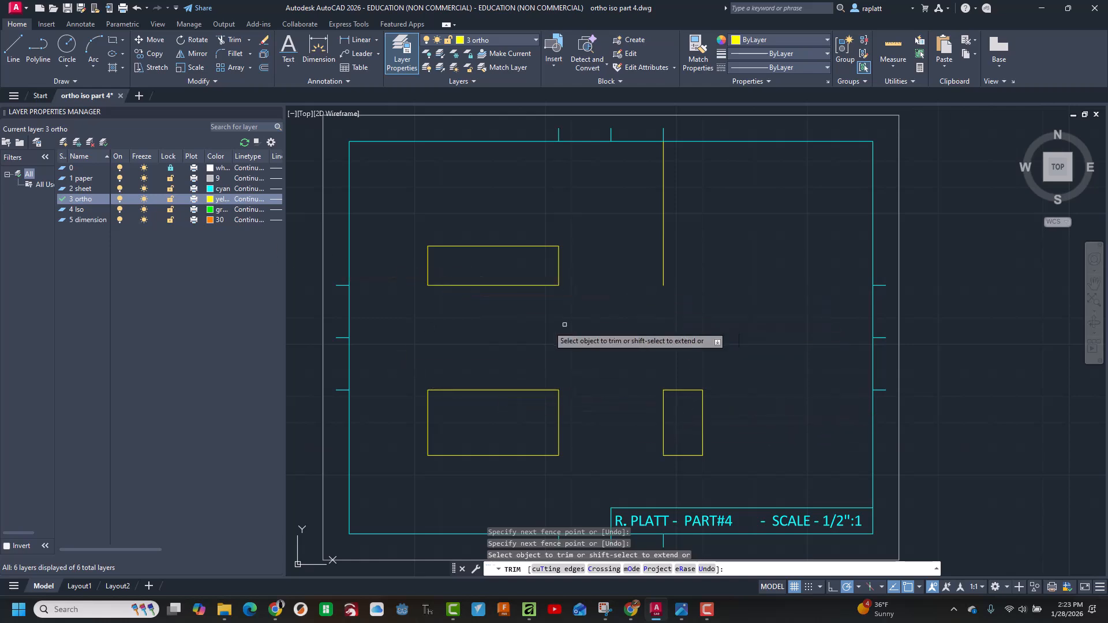
- Consult the reference image autocad-part-04.jpg, return to AutoCAD and offset the front view's top and bottom edges .25 inward
key("alt+Tab")
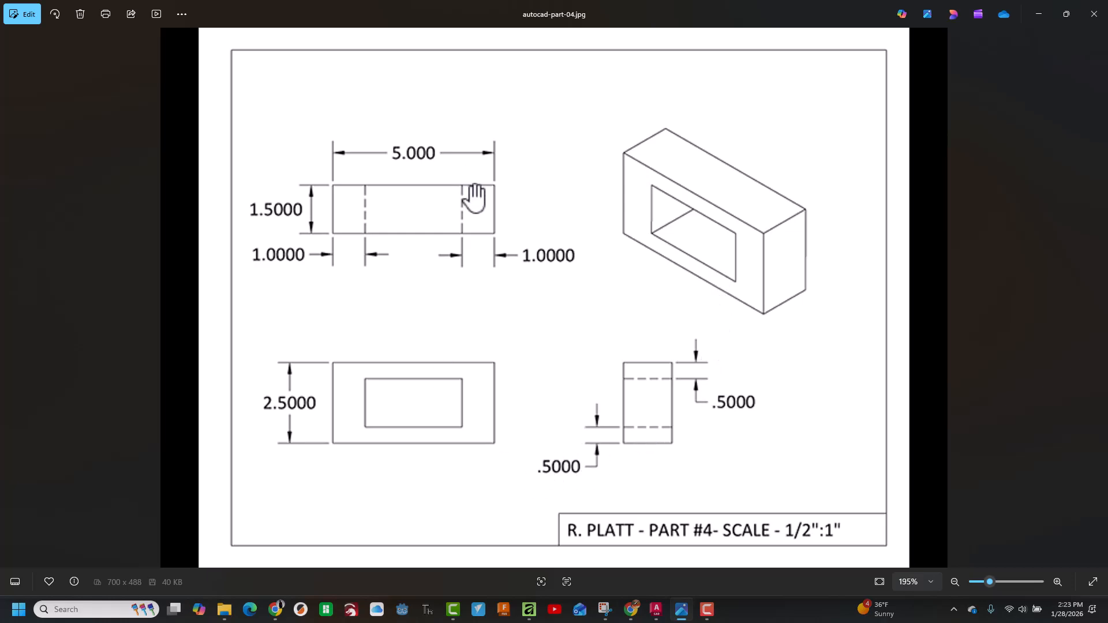
key("alt+Tab")
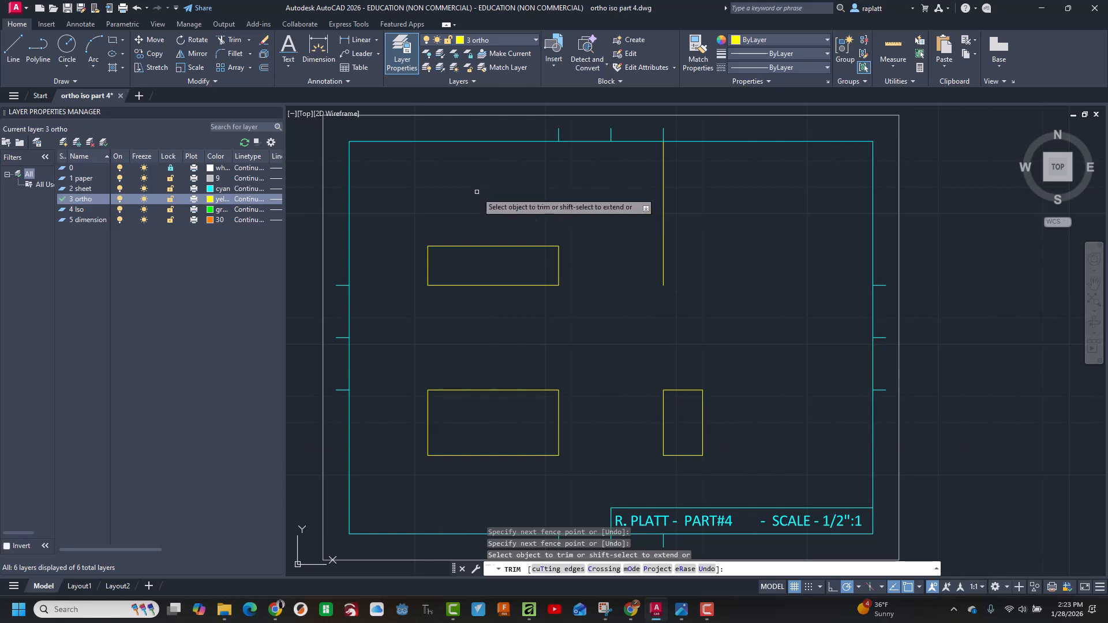
left_click(266, 68)
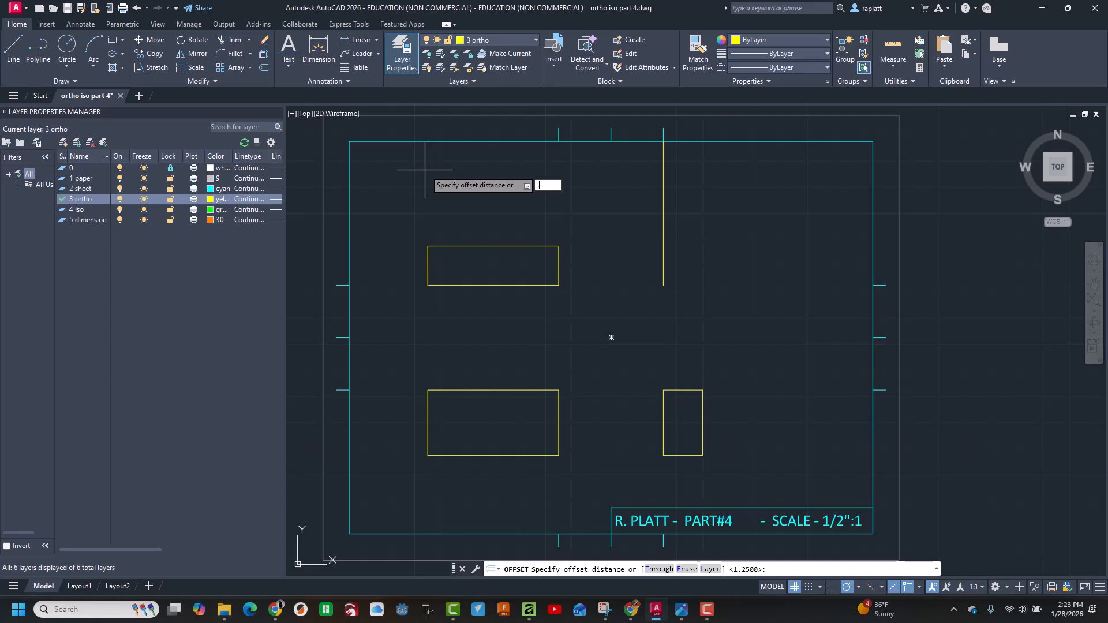
key("Return")
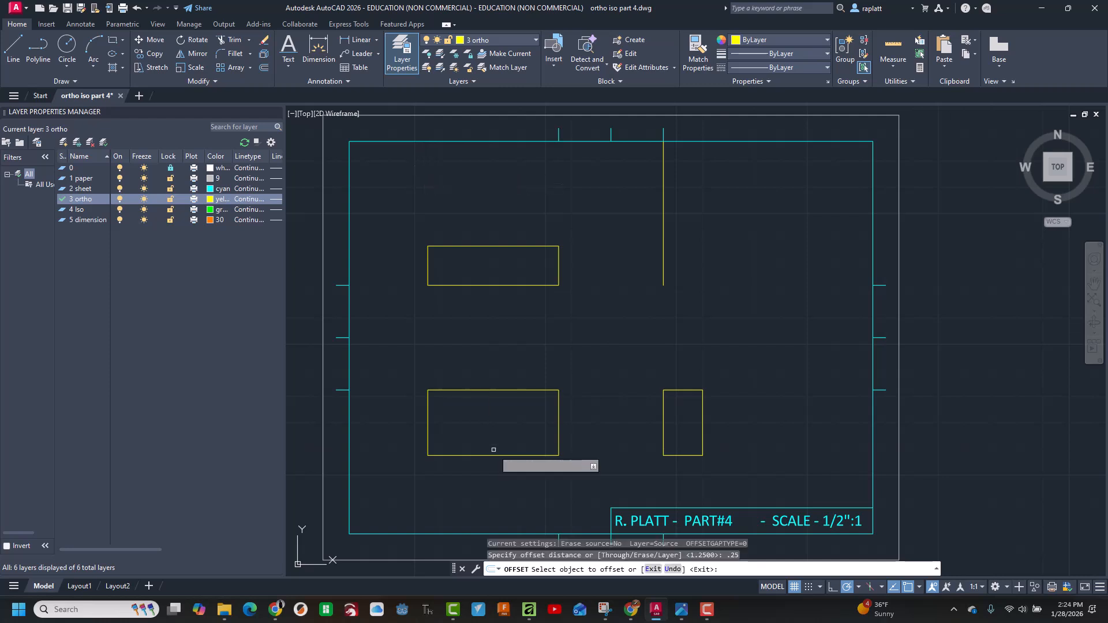
left_click(489, 391)
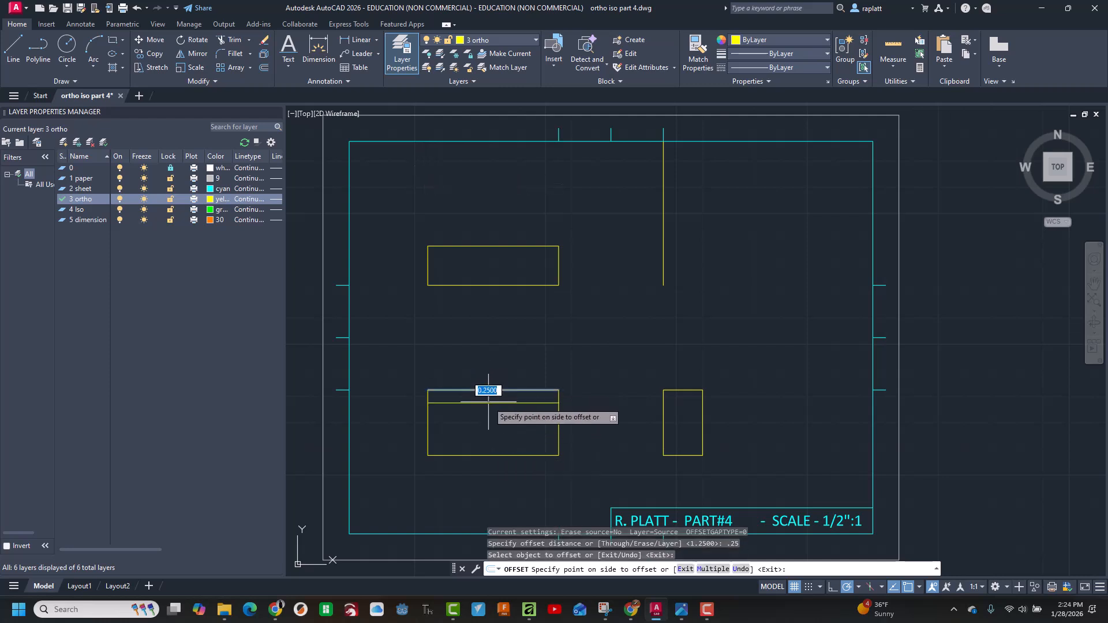
left_click(489, 412)
left_click(479, 455)
left_click(479, 447)
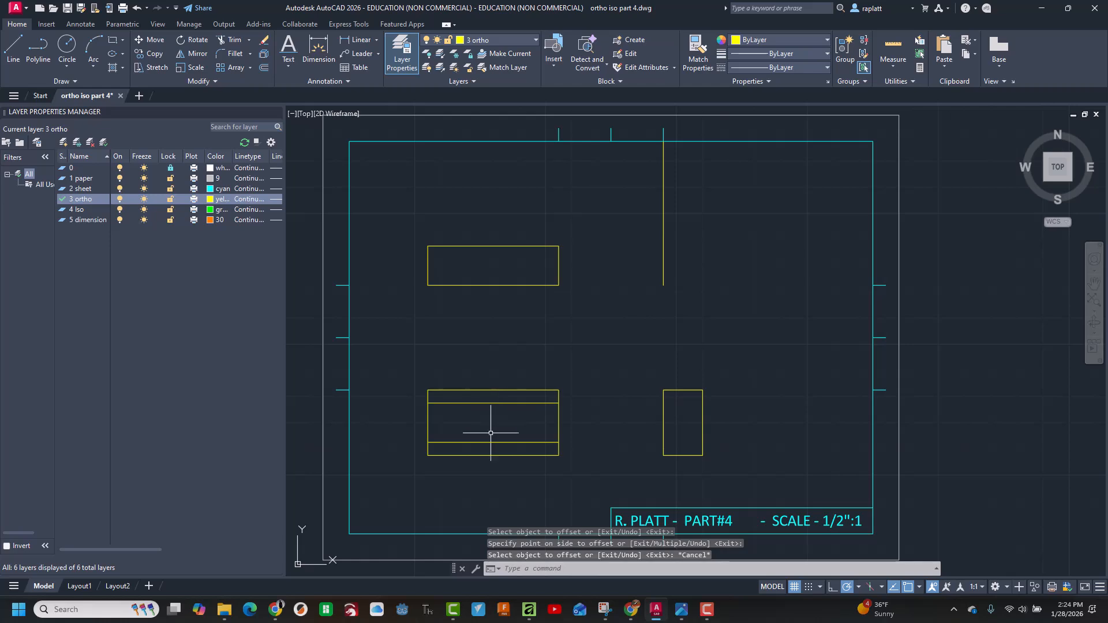
- Check the opening's side distances in the reference image, return to AutoCAD and offset the front view's left and right edges .5 inward
key("alt+Tab")
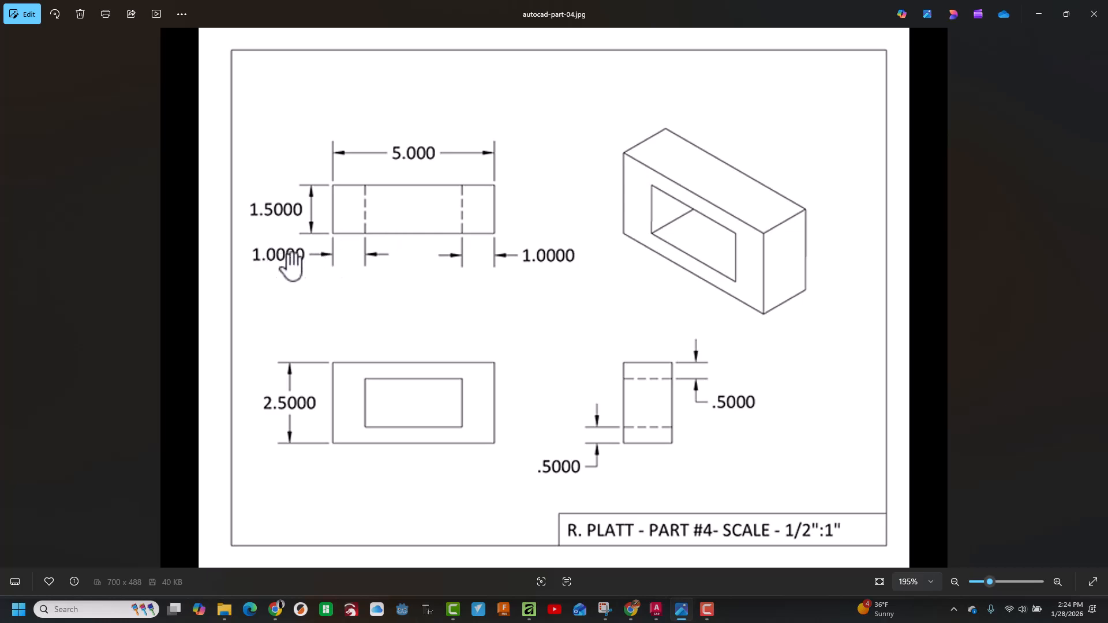
key("alt+Tab")
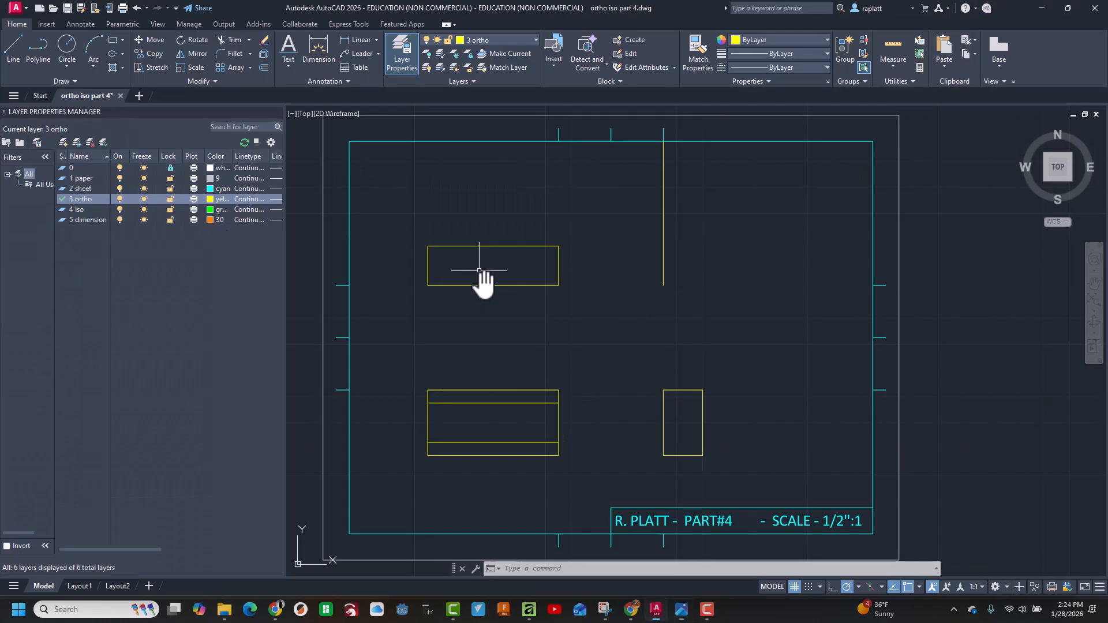
type("o")
key("Return")
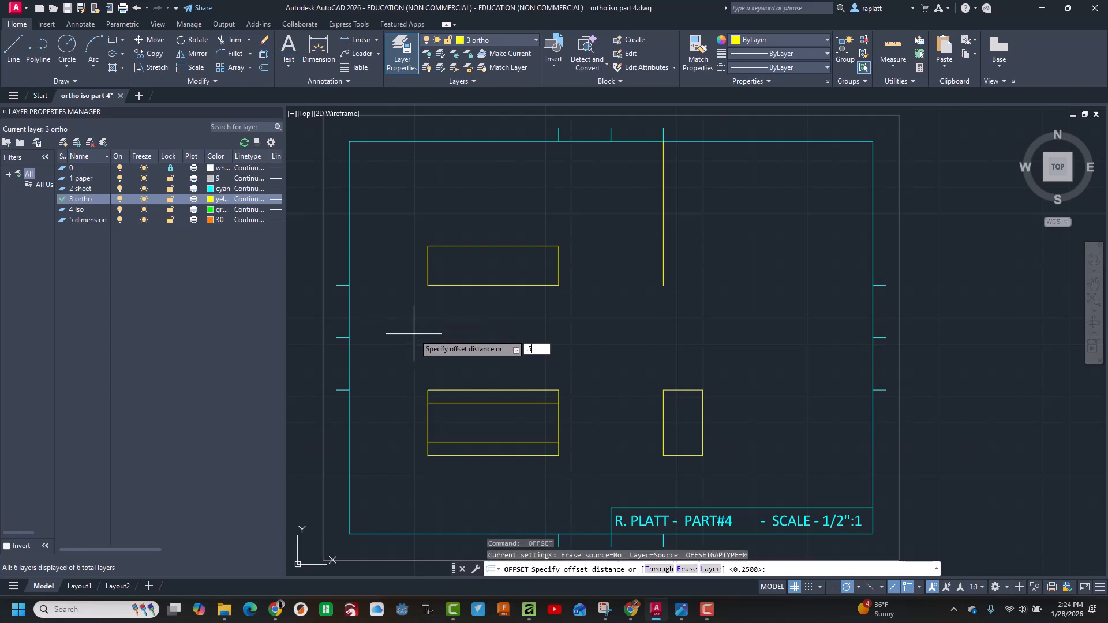
type(".5")
key("Return")
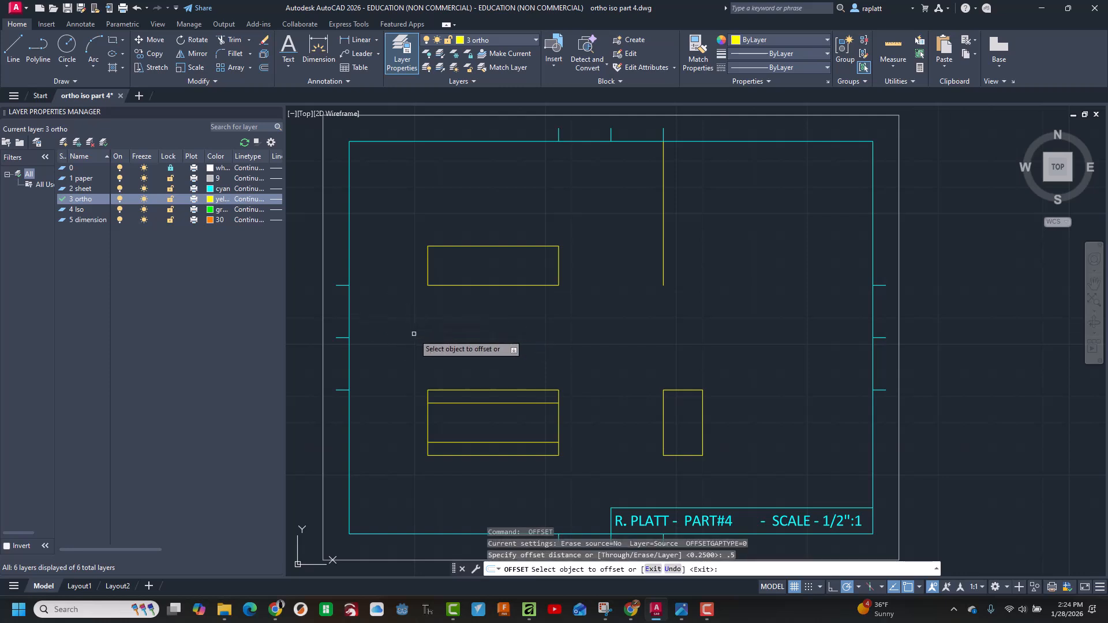
left_click(427, 420)
left_click(429, 421)
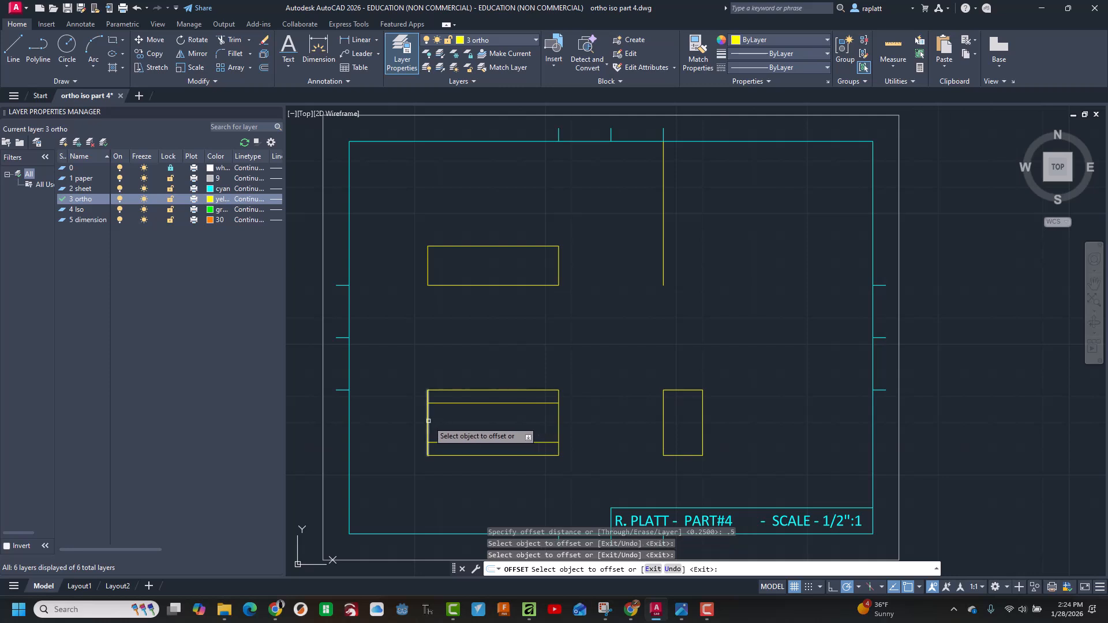
left_click(428, 420)
left_click(484, 429)
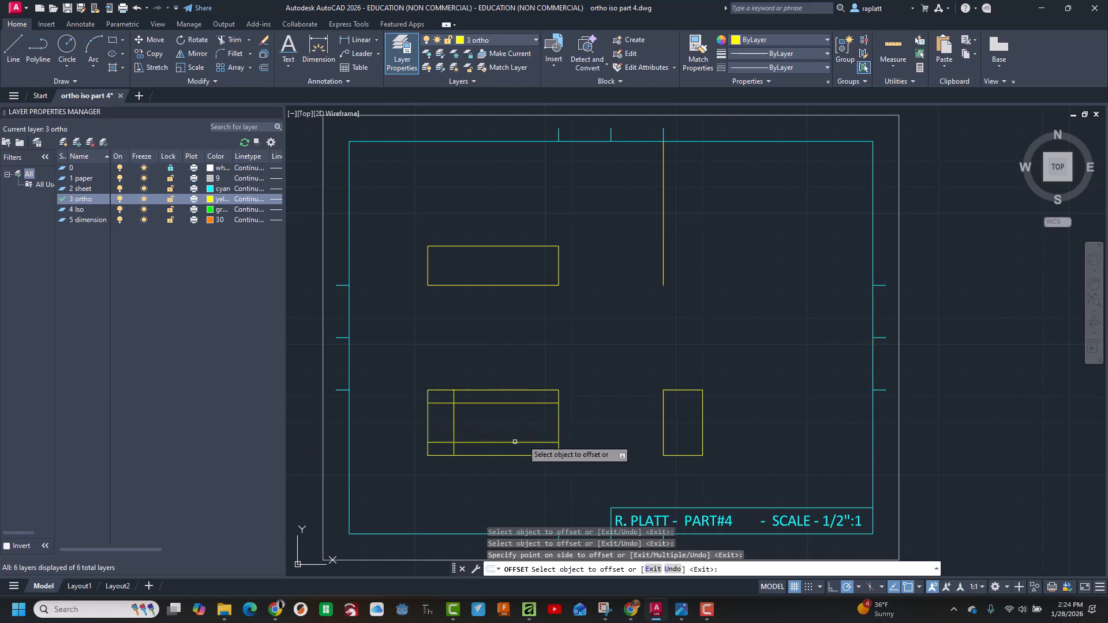
left_click(557, 428)
left_click(546, 438)
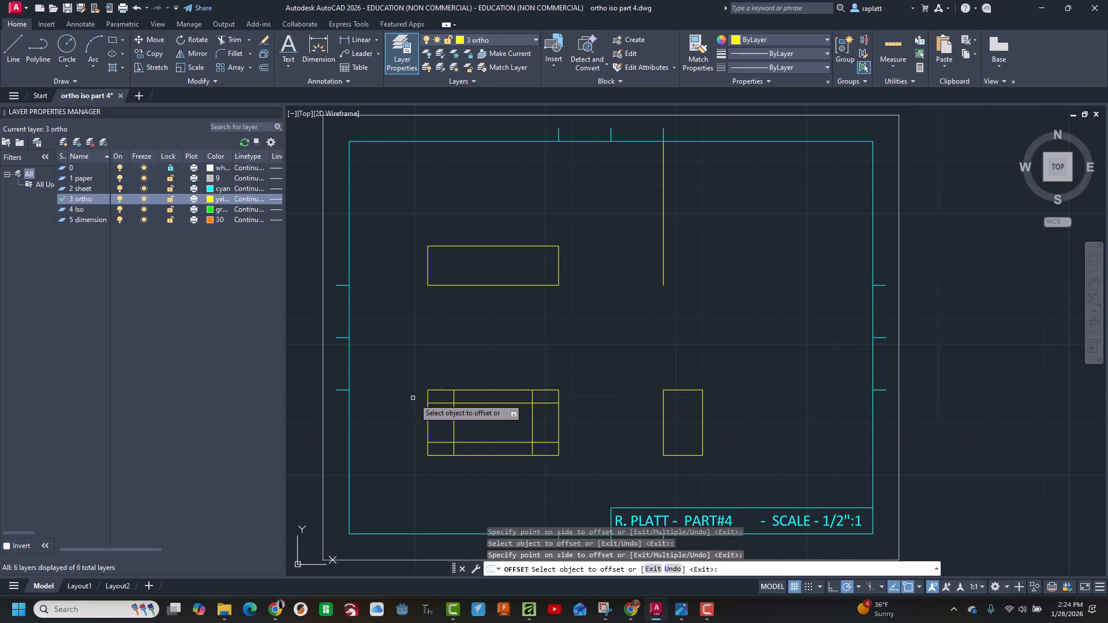
- Trim the offset lines outside their intersections in the front view to form the inner rectangular opening
scroll(491, 427, "up", 4)
scroll(492, 427, "up", 2)
middle_click_drag(491, 427, 615, 367)
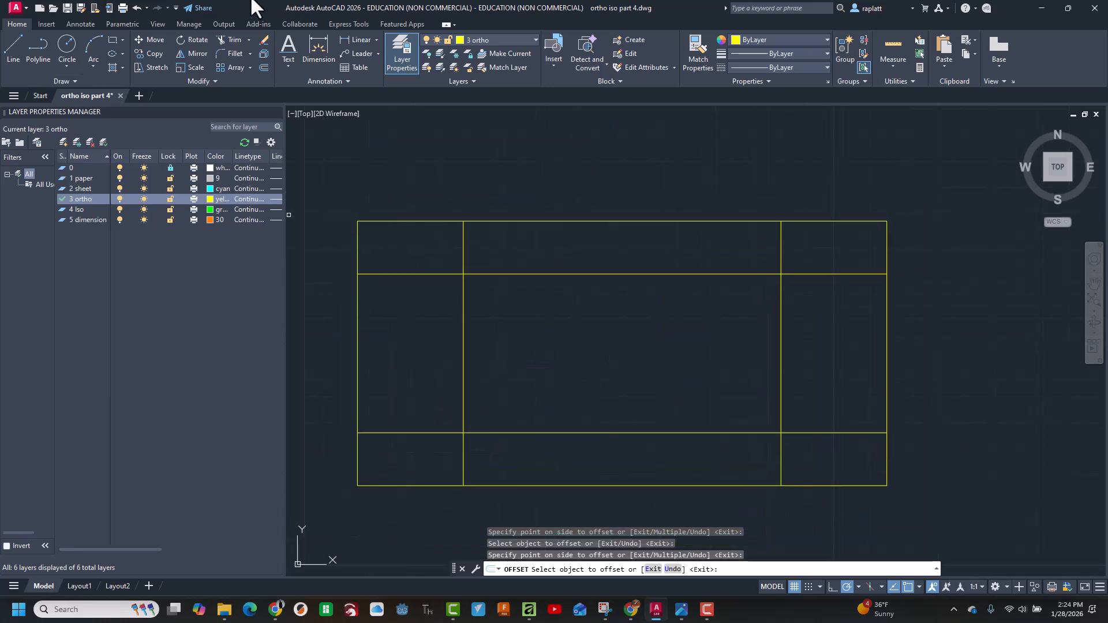
left_click(223, 40)
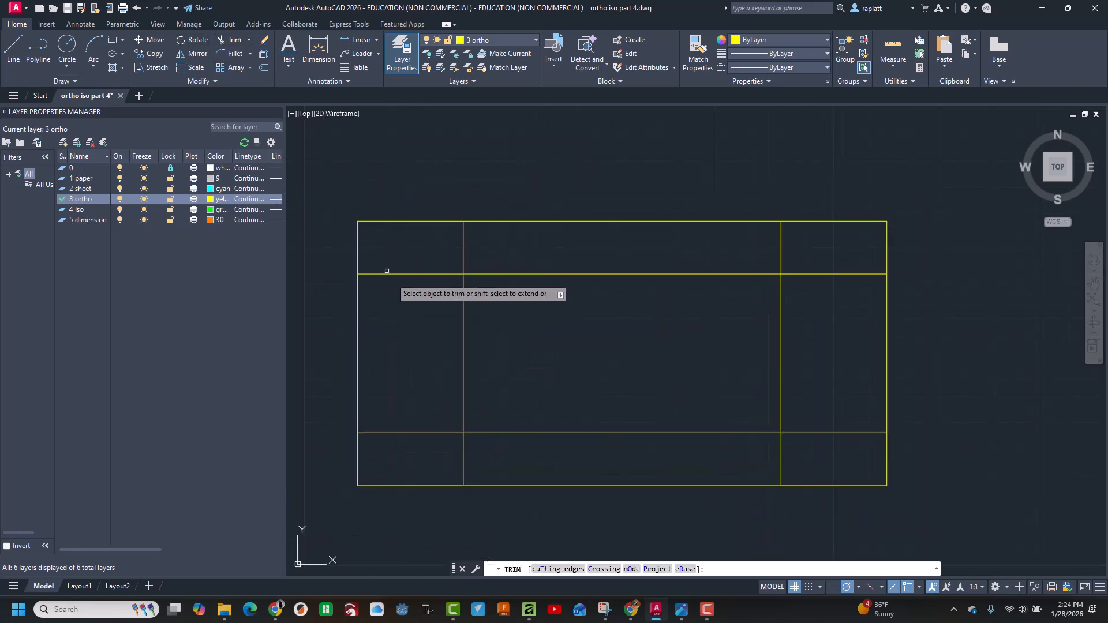
left_click(417, 295)
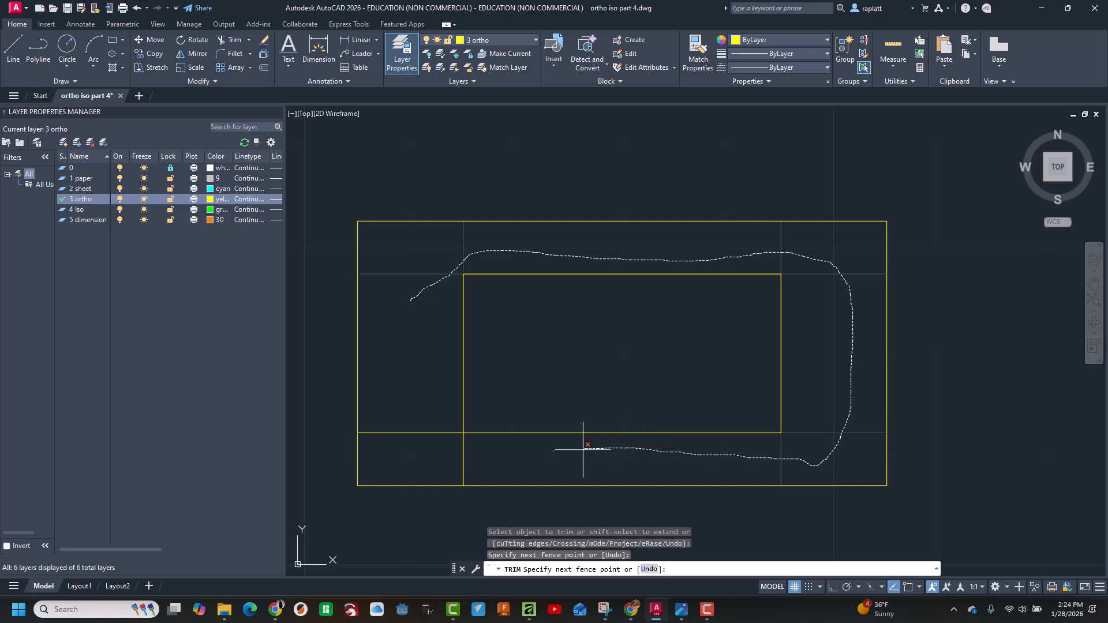
left_click_drag(387, 413, 387, 408)
scroll(569, 286, "up", 4)
scroll(568, 286, "down", 9)
scroll(567, 281, "up", 2)
middle_click_drag(544, 255, 497, 353)
scroll(497, 354, "up", 2)
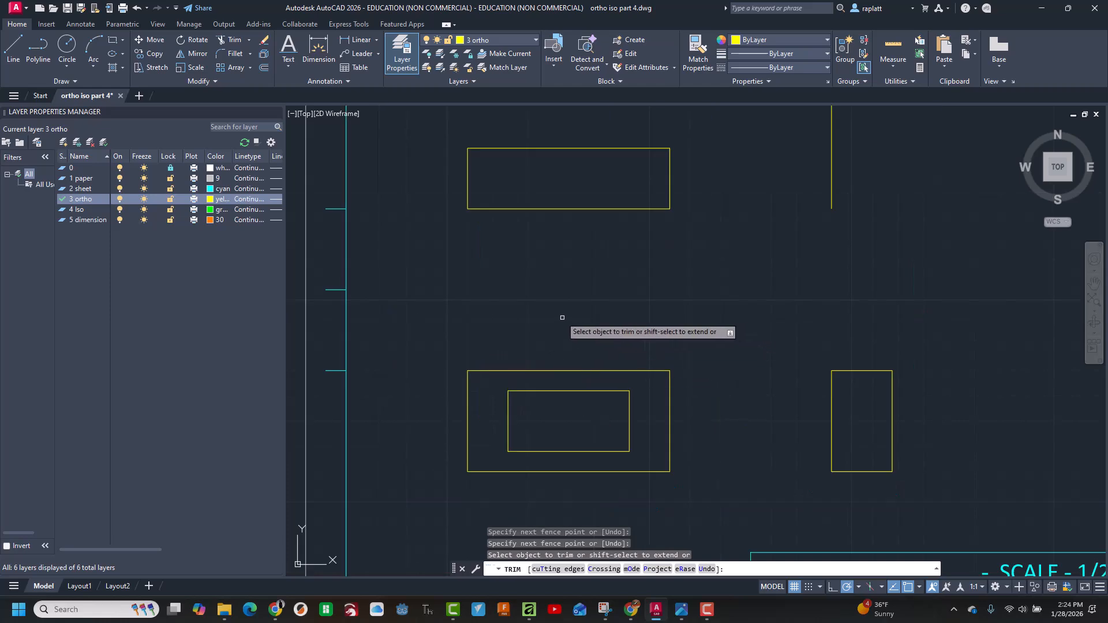
- Check the hidden lines in the reference image autocad-part-04.jpg, return to AutoCAD and load the HIDDEN2 linetype from acad.lin
key("alt+Tab")
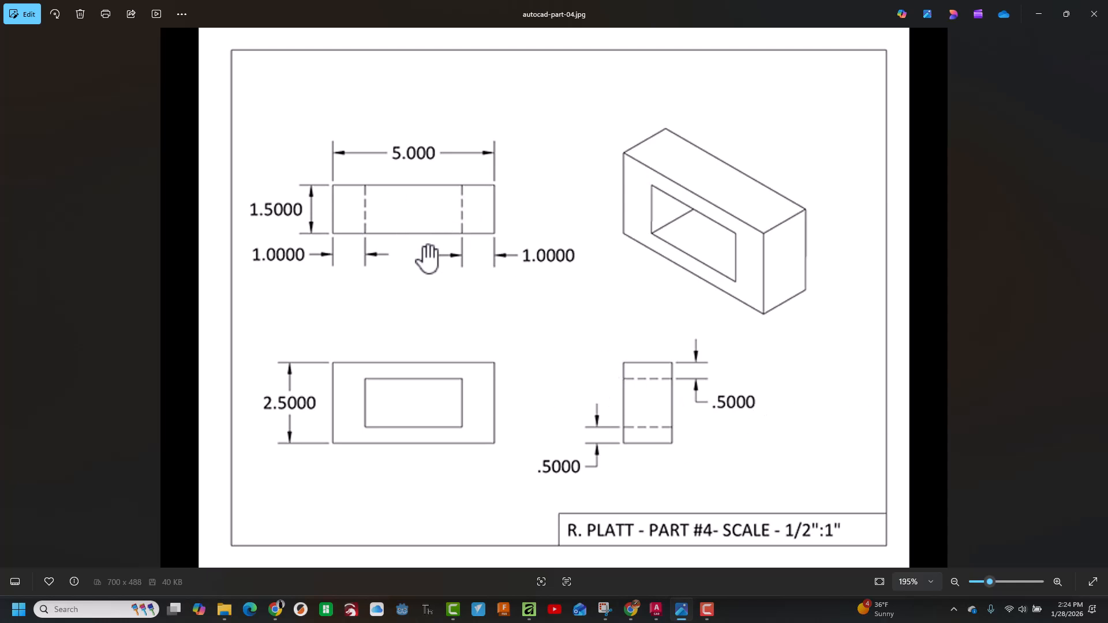
key("alt+Tab")
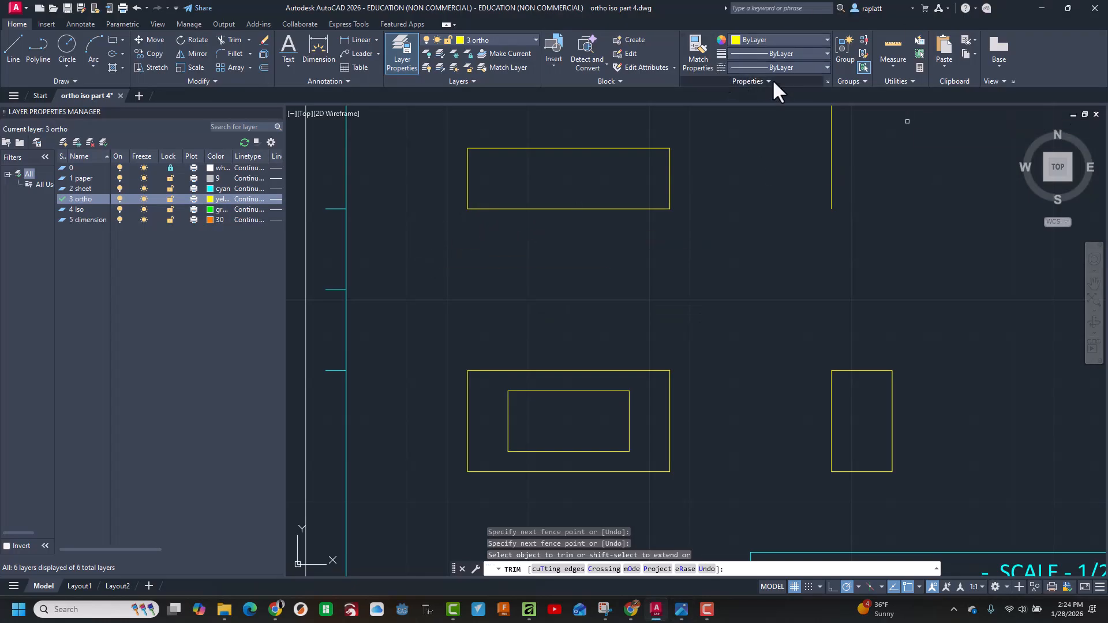
left_click(791, 67)
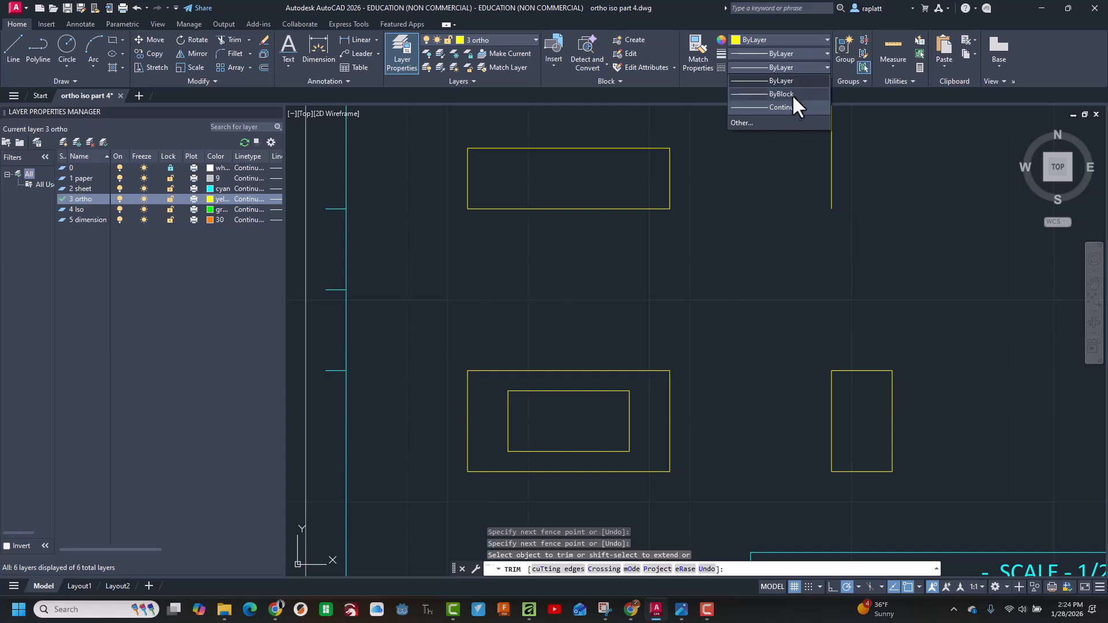
left_click(760, 123)
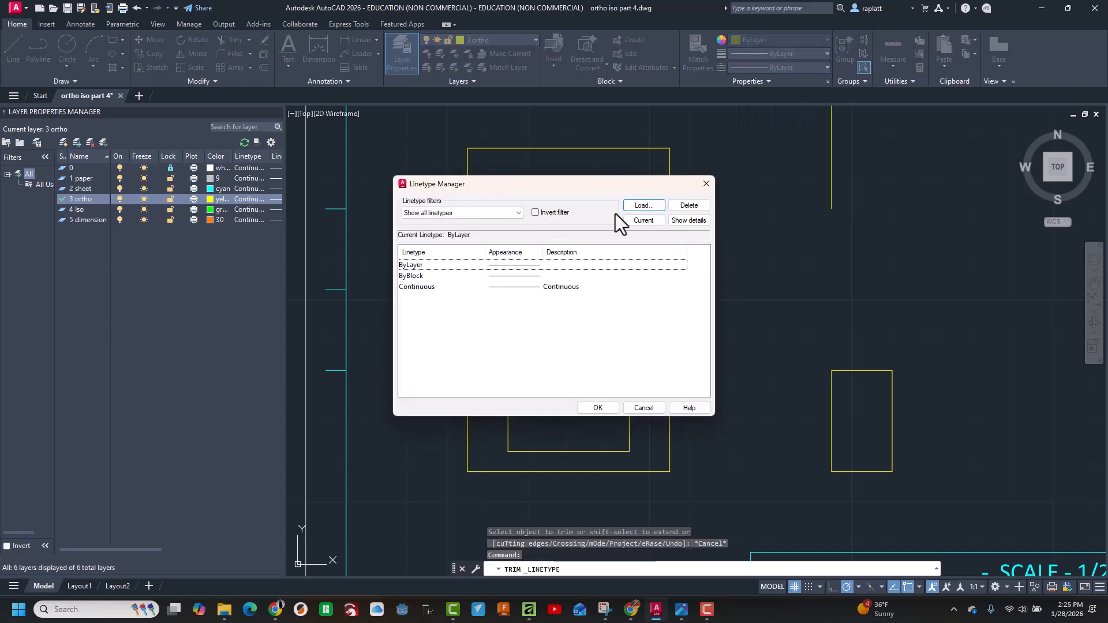
left_click(652, 206)
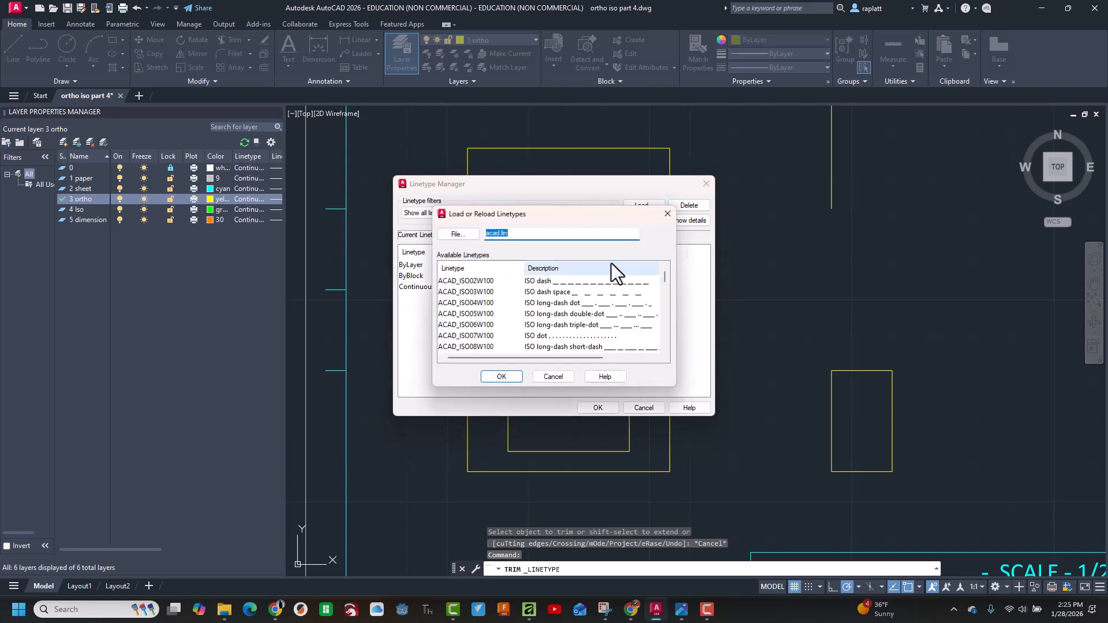
scroll(567, 278, "down", 8)
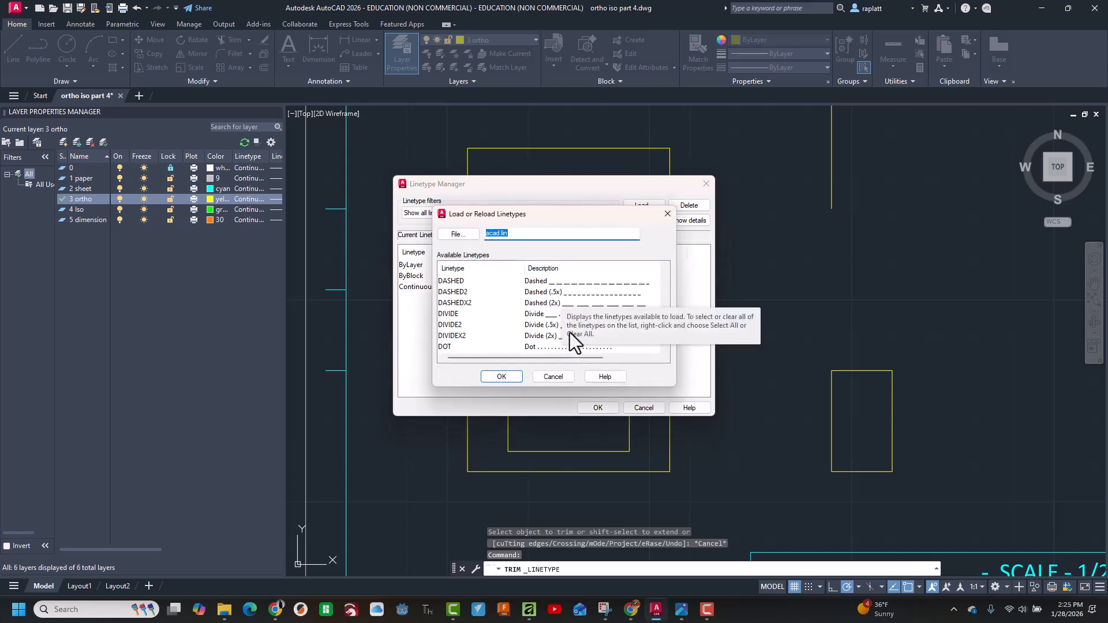
scroll(577, 310, "down", 3)
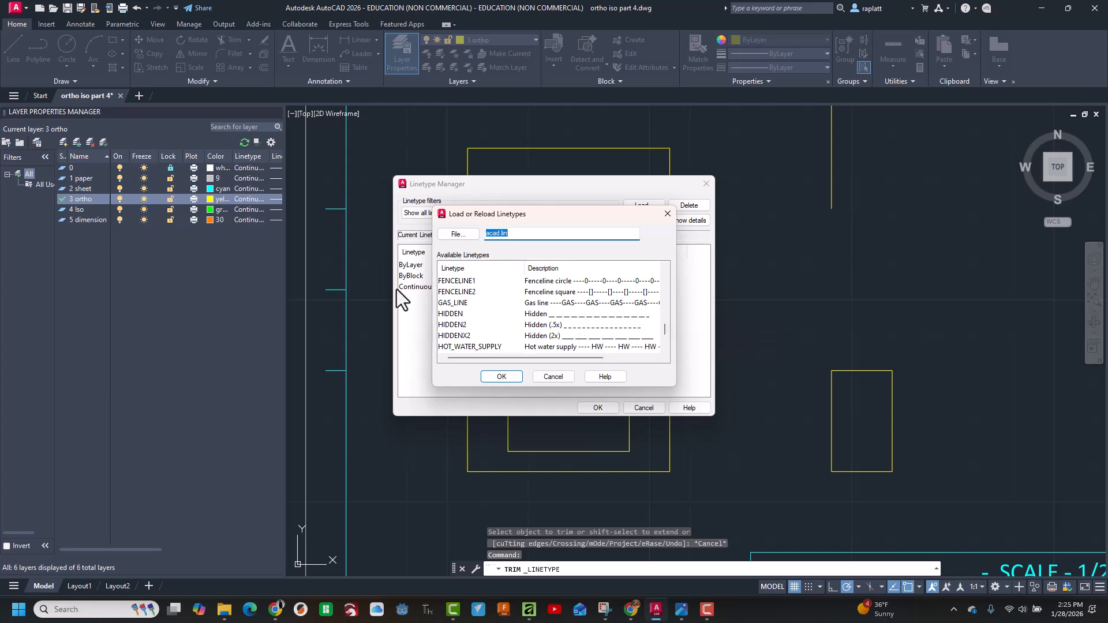
left_click(450, 324)
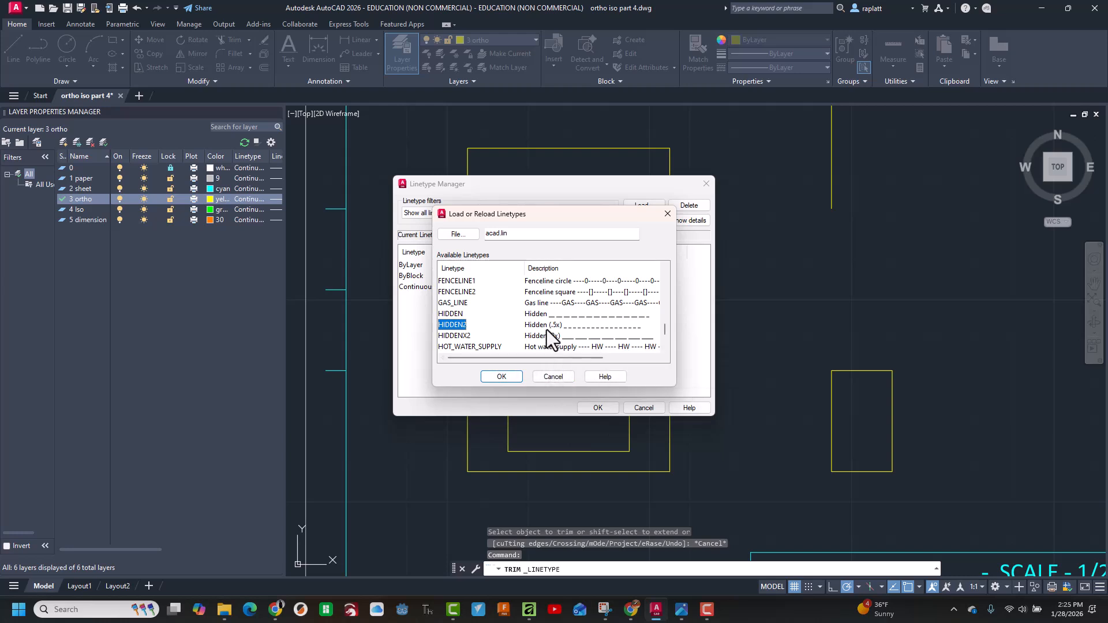
left_click(506, 379)
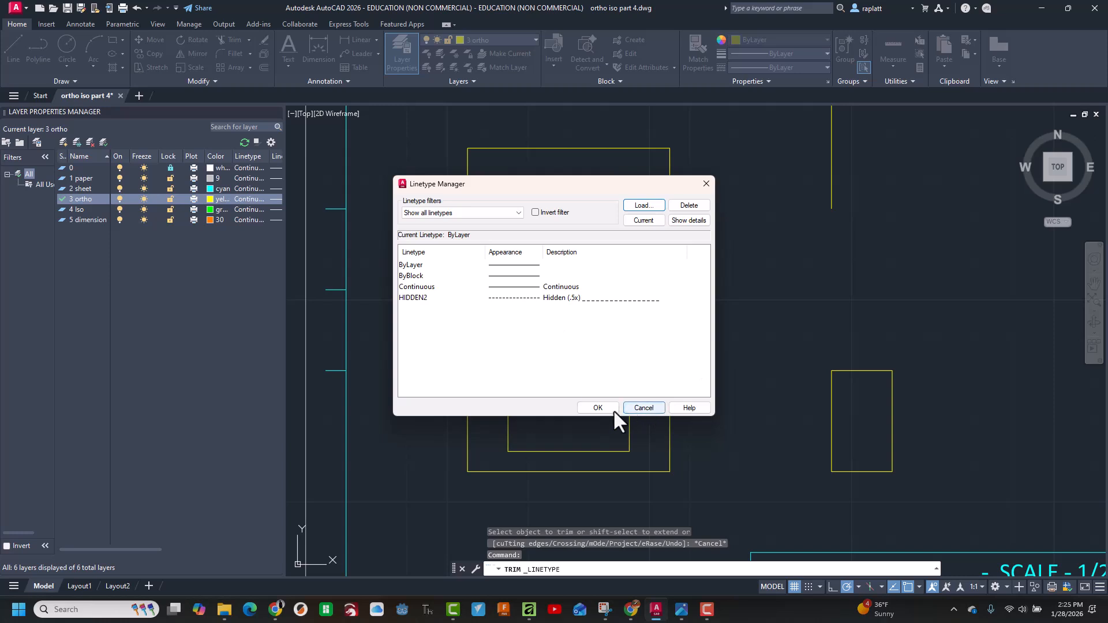
left_click(598, 407)
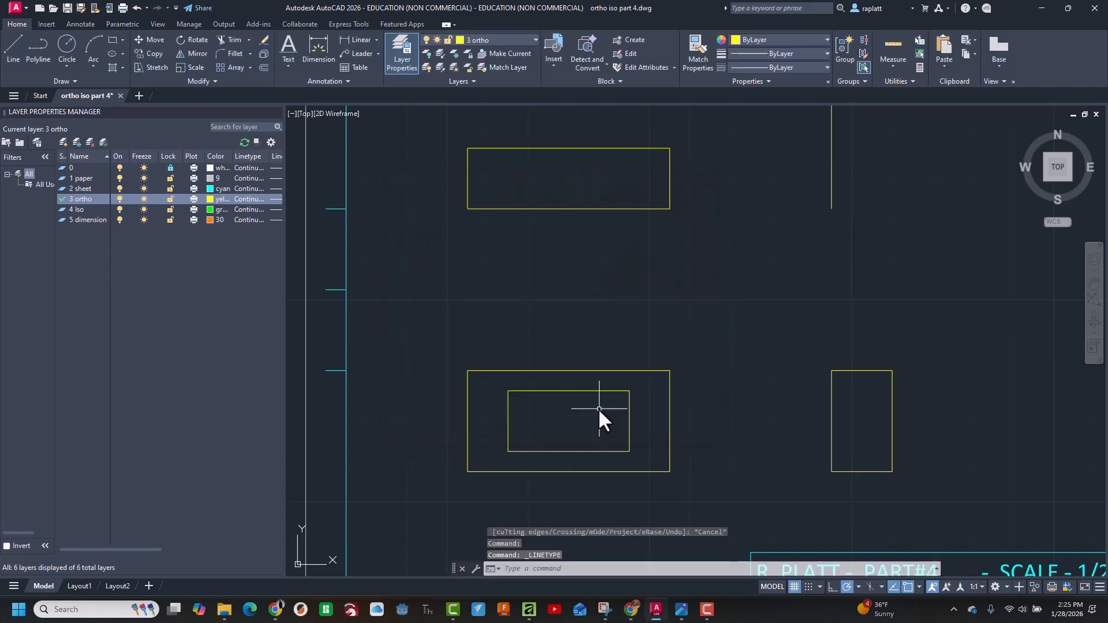
- Make HIDDEN2 the current linetype and draw two vertical hidden lines across the top view, aligned with the opening's sides in the front view
left_click(788, 67)
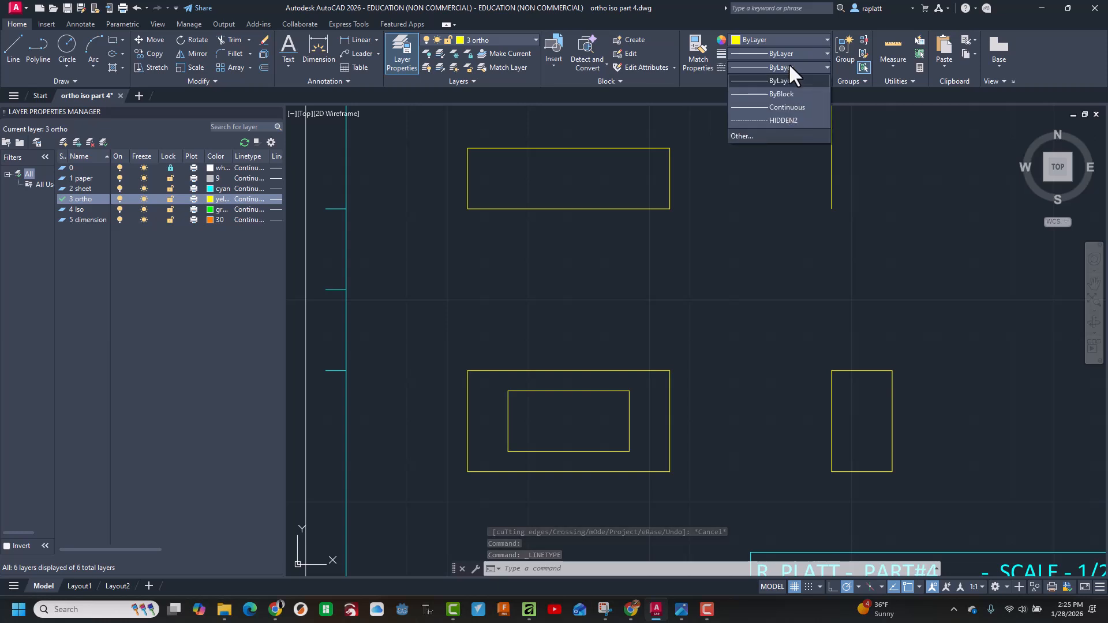
left_click(747, 121)
left_click(13, 40)
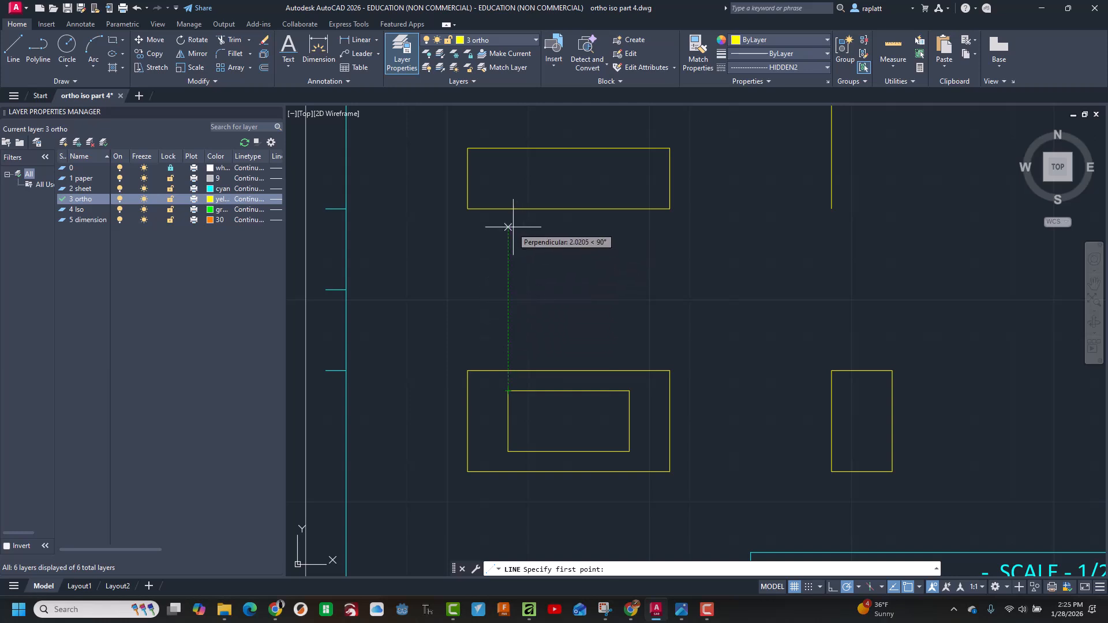
left_click(508, 209)
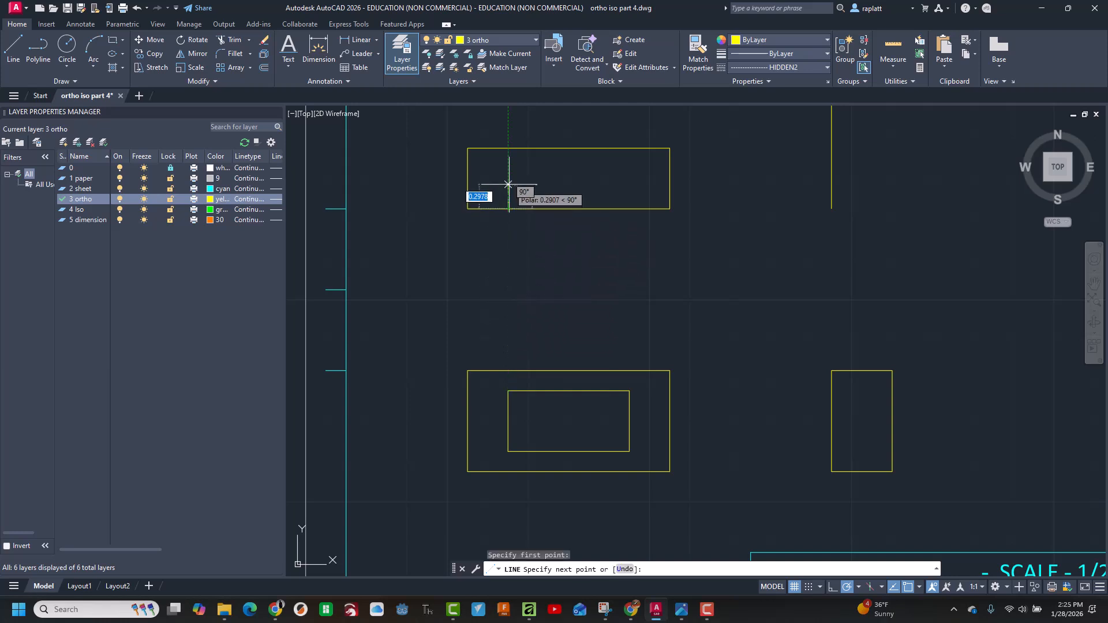
left_click(507, 149)
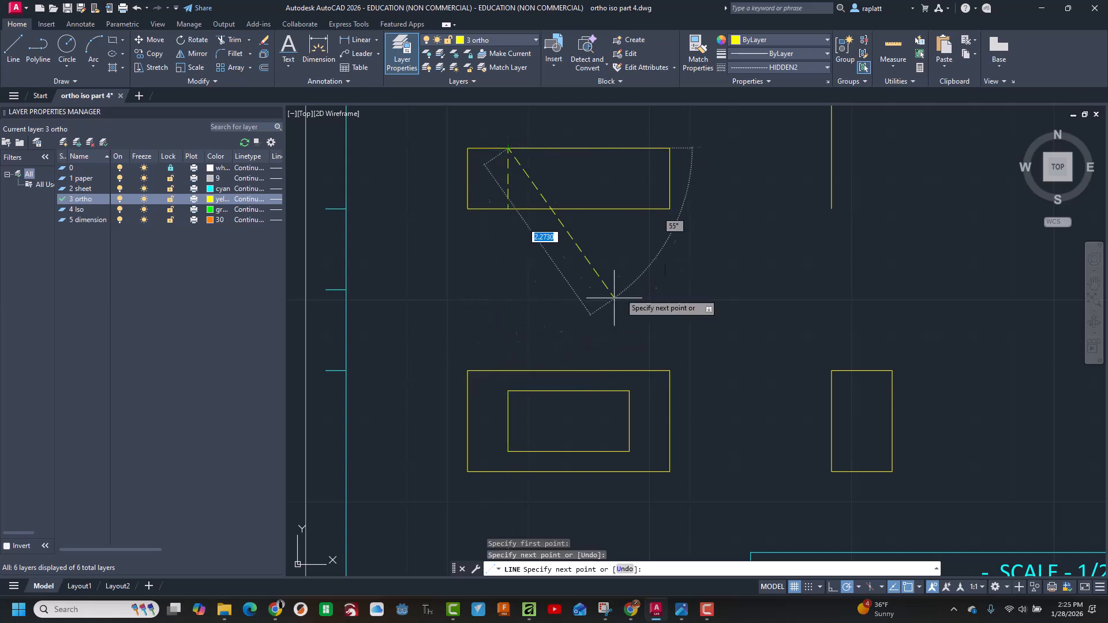
key("Escape")
key("Return")
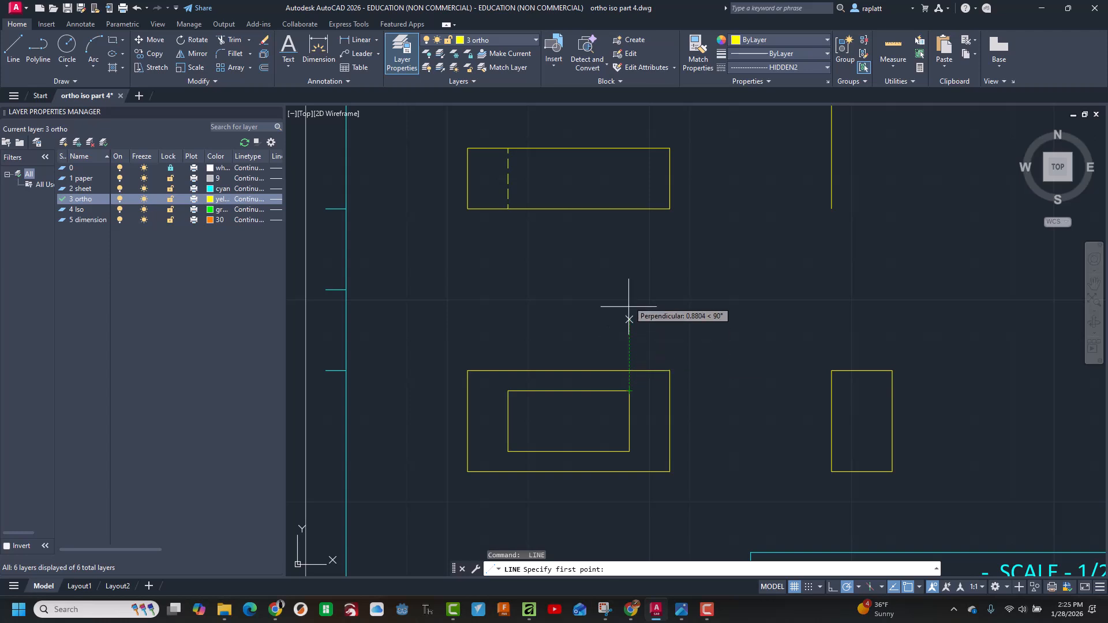
left_click(629, 209)
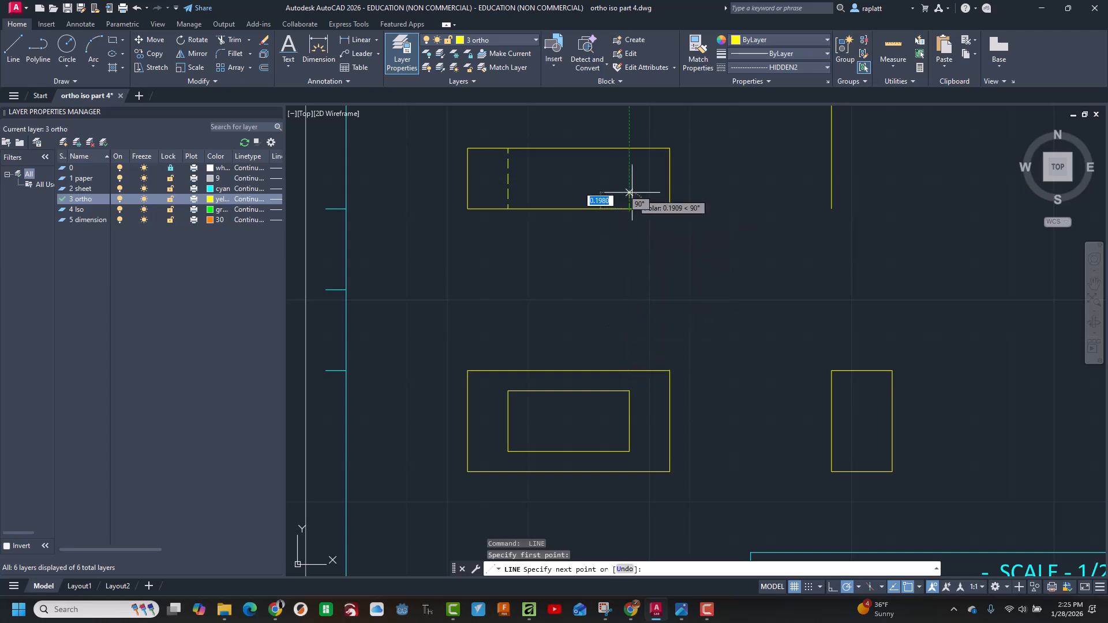
left_click(629, 149)
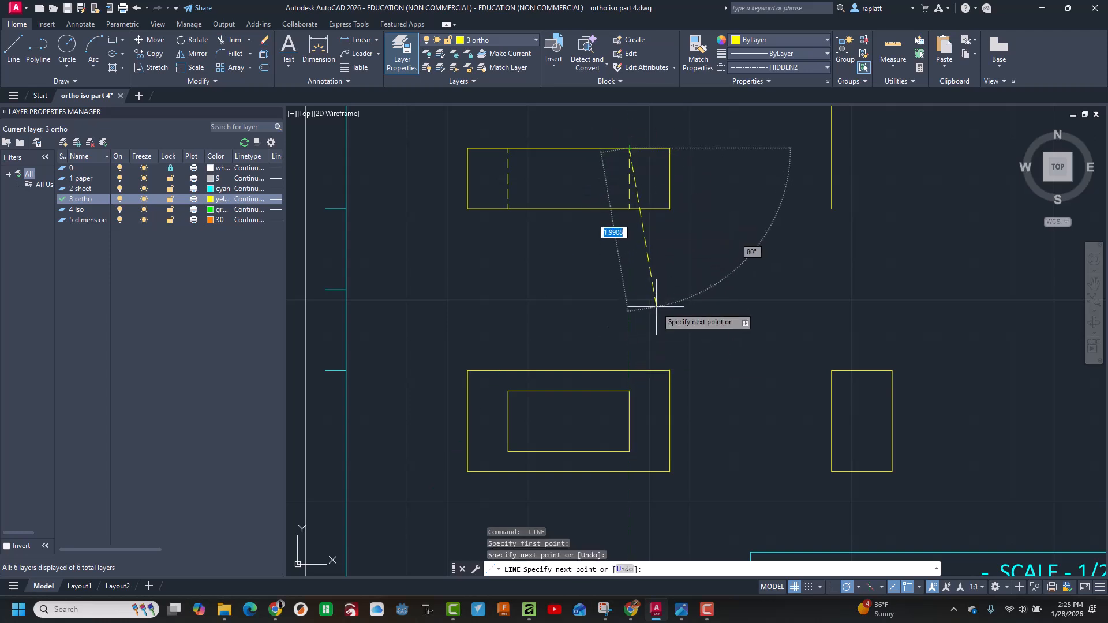
key("Escape")
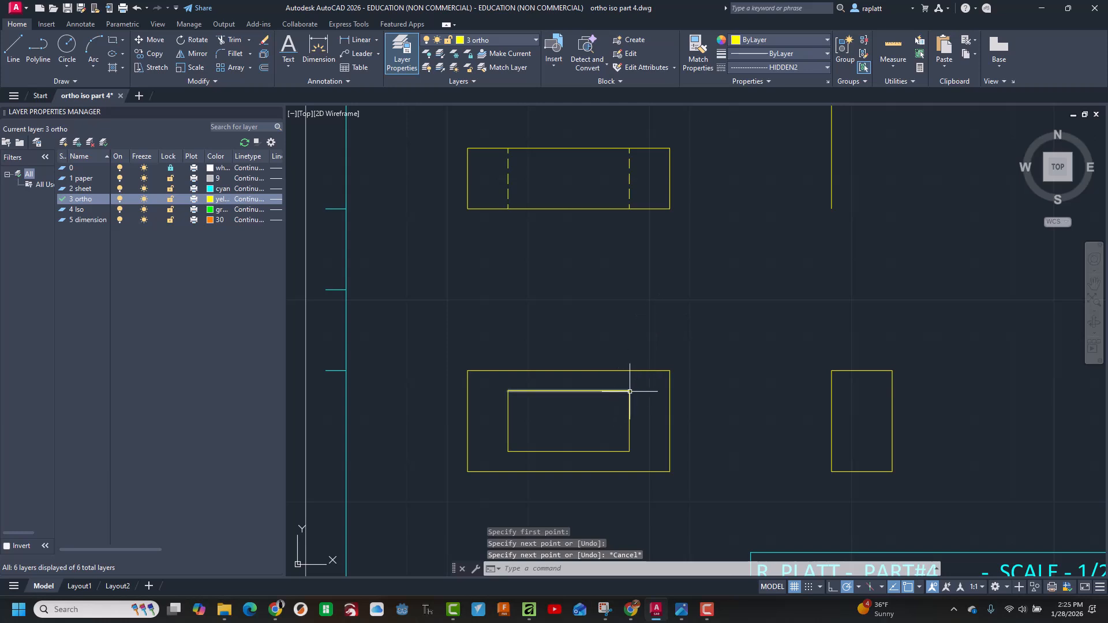
- Draw a horizontal hidden line across the side view, aligned with the top edge of the front view's opening
key("space")
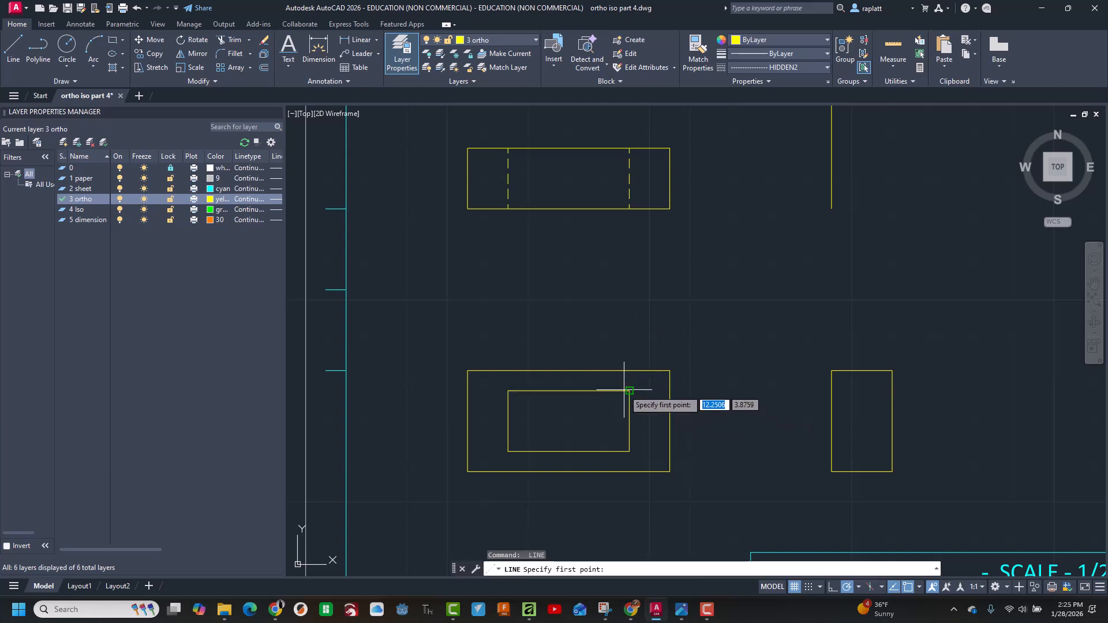
left_click(831, 390)
left_click(892, 391)
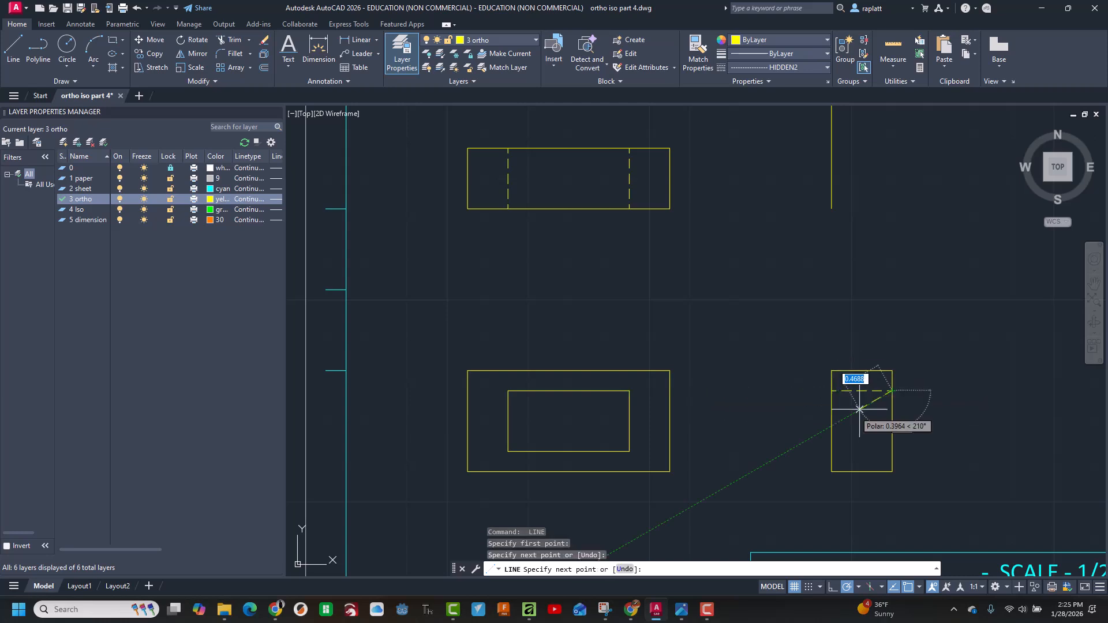
key("Escape")
key("Return")
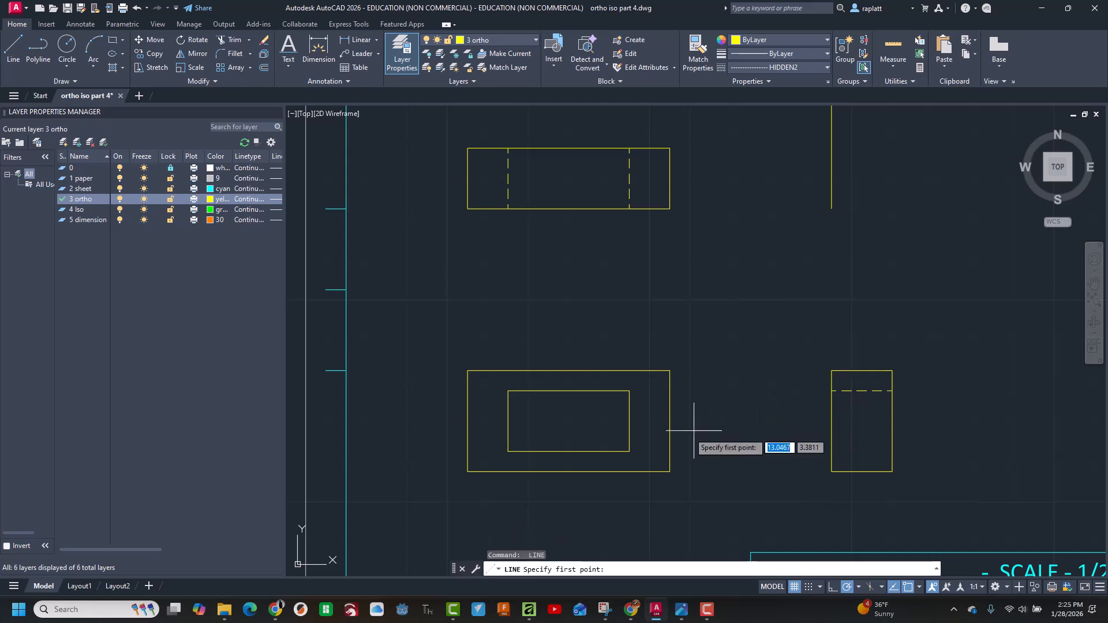
left_click(629, 451)
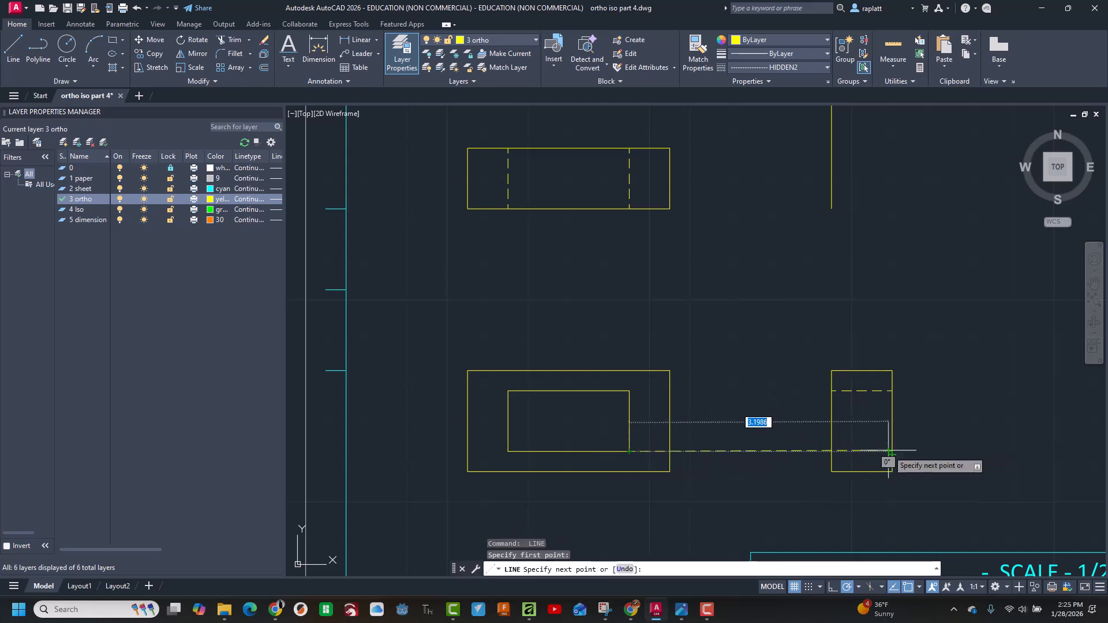
key("Escape")
- Draw a second horizontal hidden line across the side view, aligned with the bottom edge of the front view's opening
key("Return")
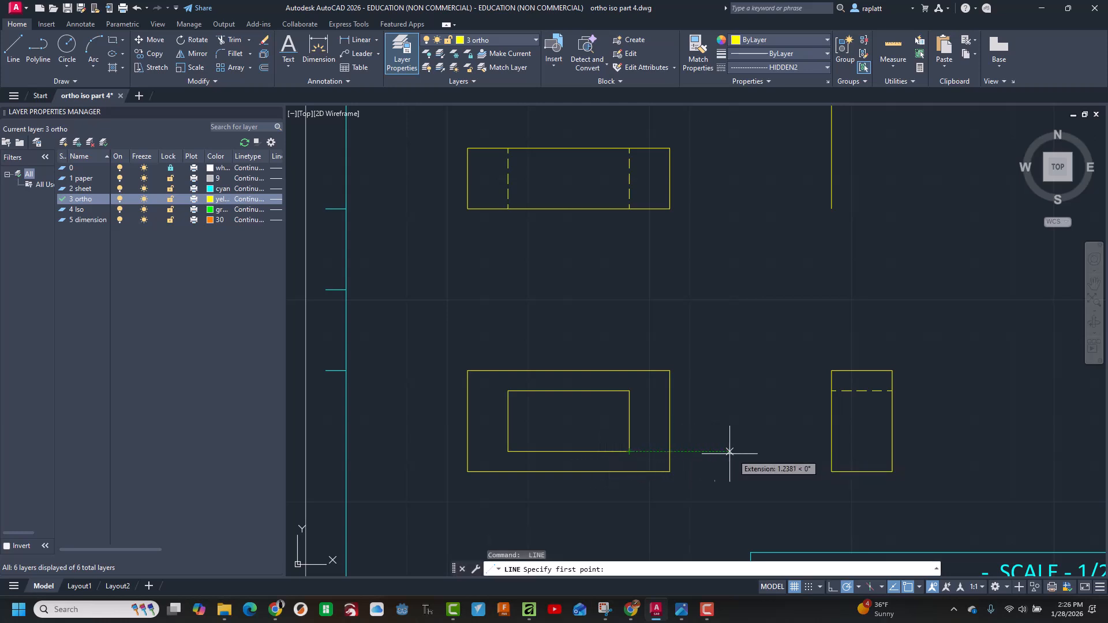
left_click(831, 451)
left_click(892, 451)
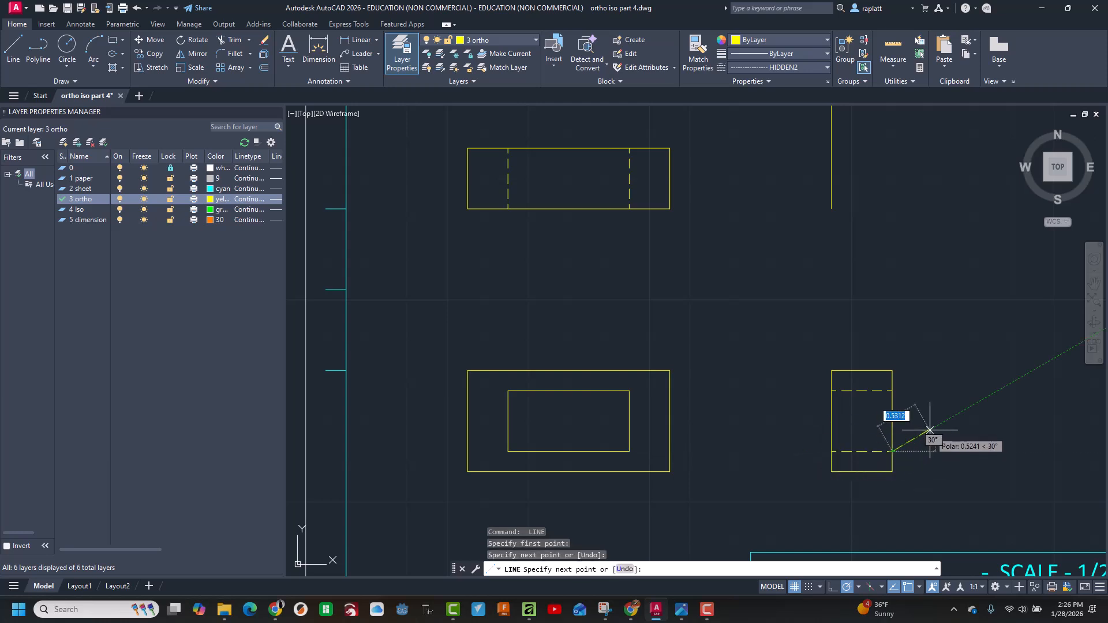
key("Escape")
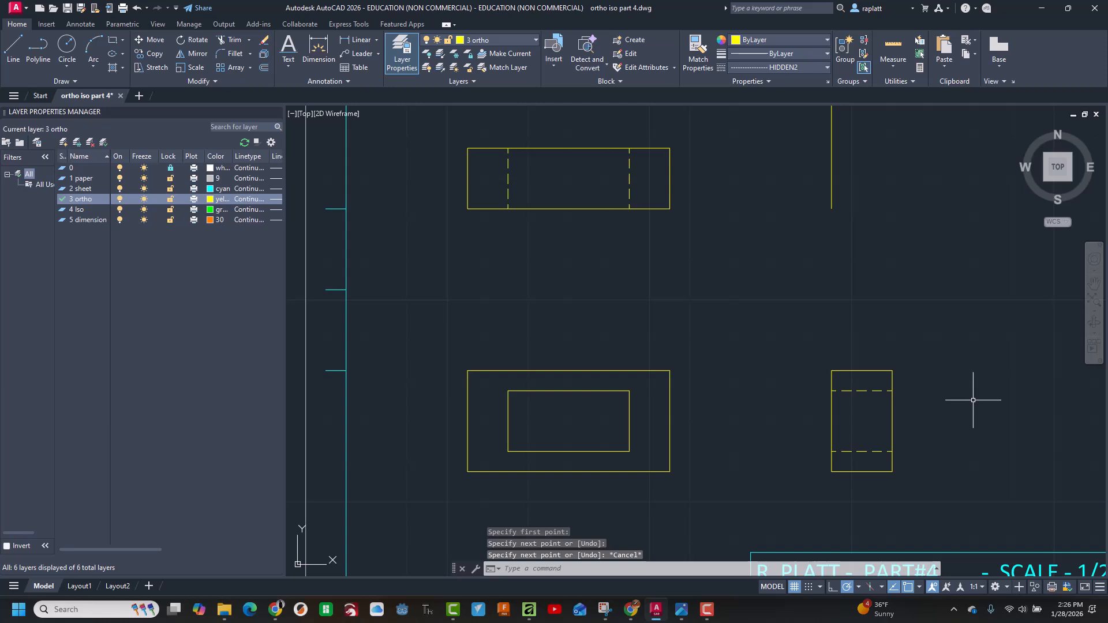
- Save the drawing and make the 4 Iso layer current
scroll(772, 409, "down", 3)
scroll(772, 409, "up", 2)
scroll(769, 339, "down", 2)
mouse_move(770, 338)
middle_mouse_down()
mouse_move(587, 351)
mouse_move(581, 330)
middle_mouse_up()
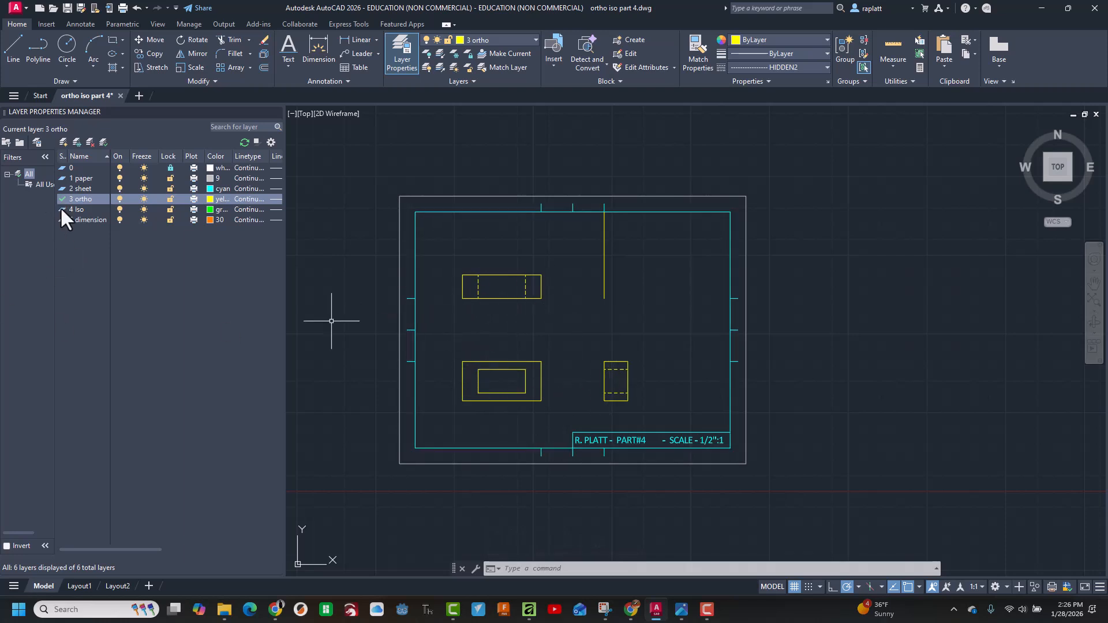
left_click(67, 7)
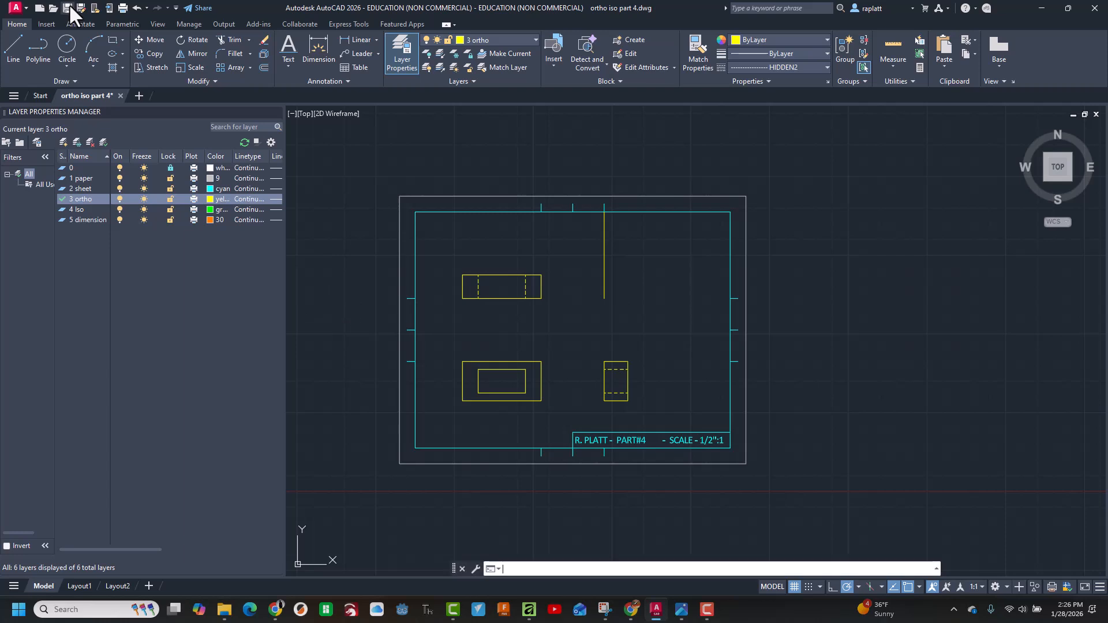
double_click(61, 208)
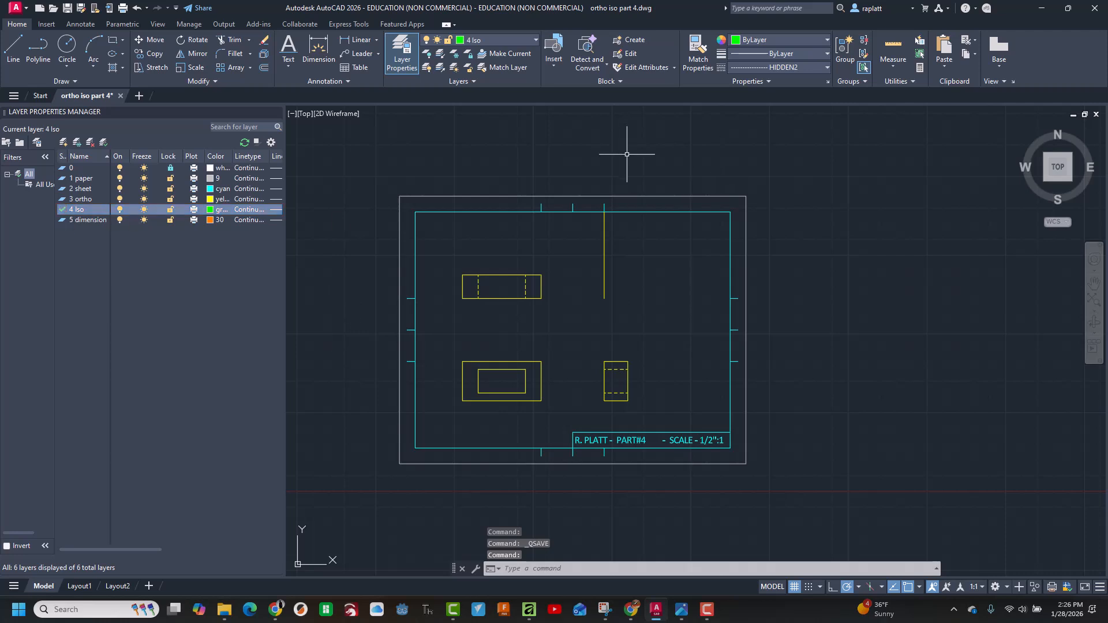
scroll(594, 281, "down", 5)
scroll(594, 280, "up", 6)
left_click(13, 45)
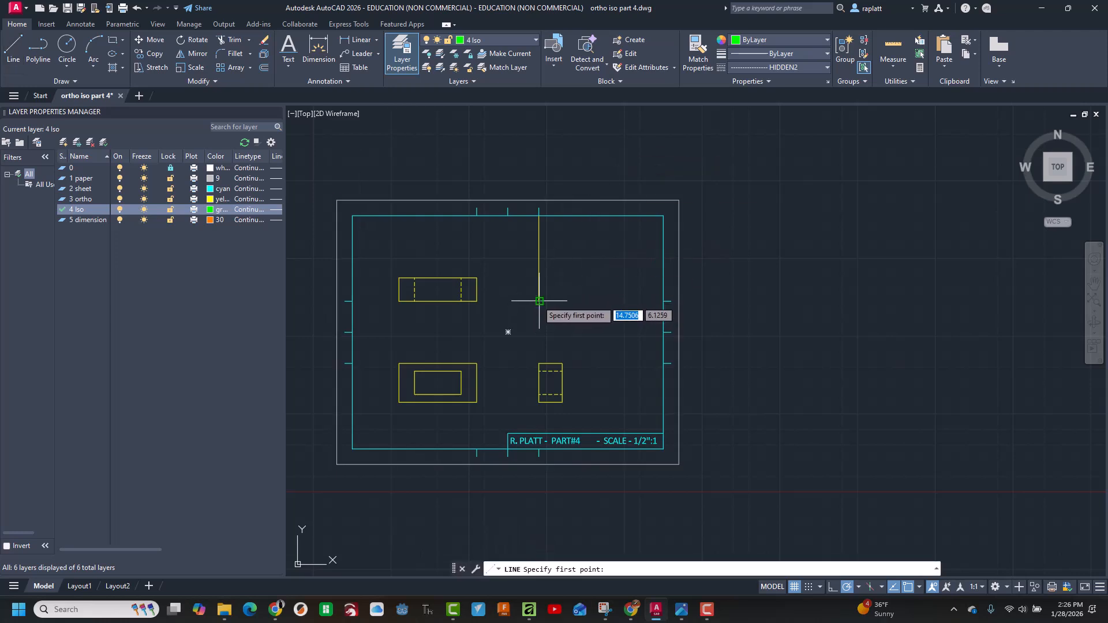
left_click(540, 301)
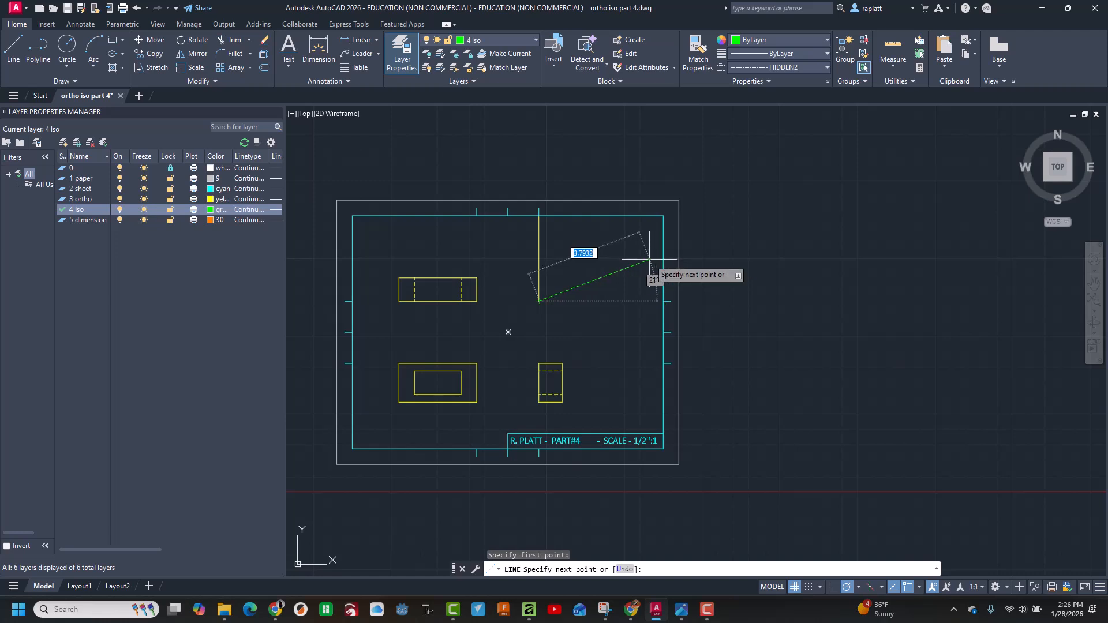
key("Escape")
- Set the current linetype to Continuous for drawing the isometric view
left_click(767, 67)
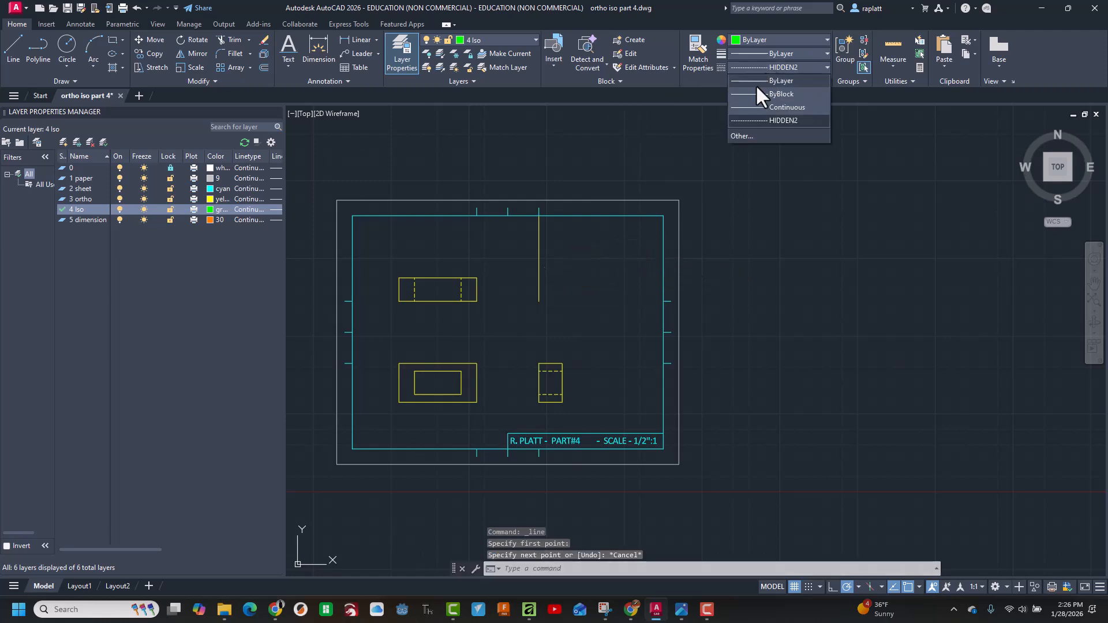
left_click(756, 82)
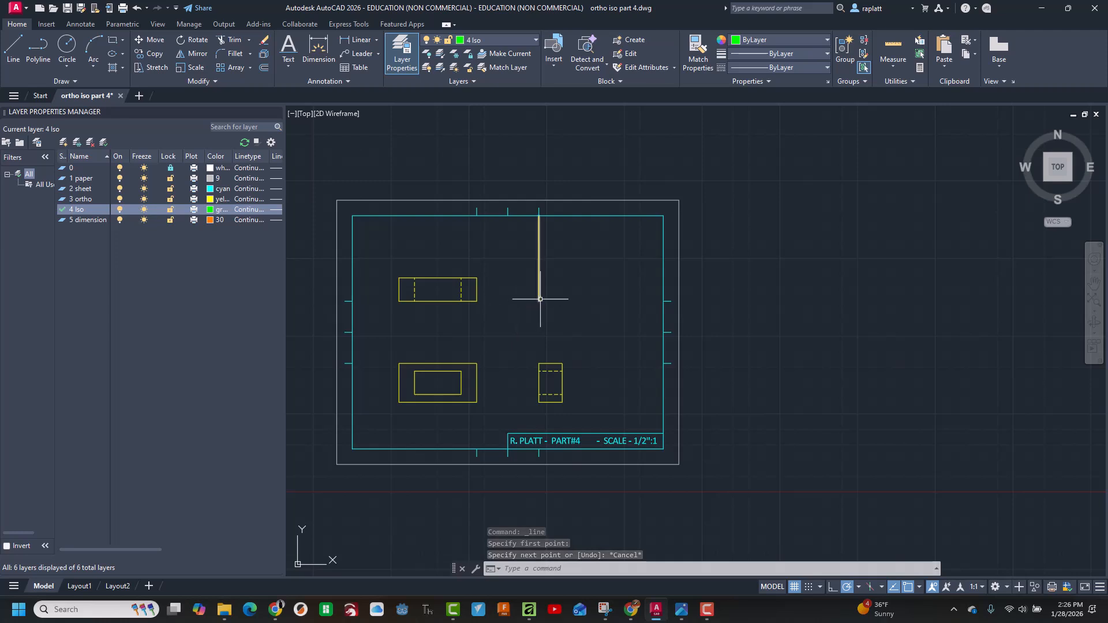
left_click(797, 66)
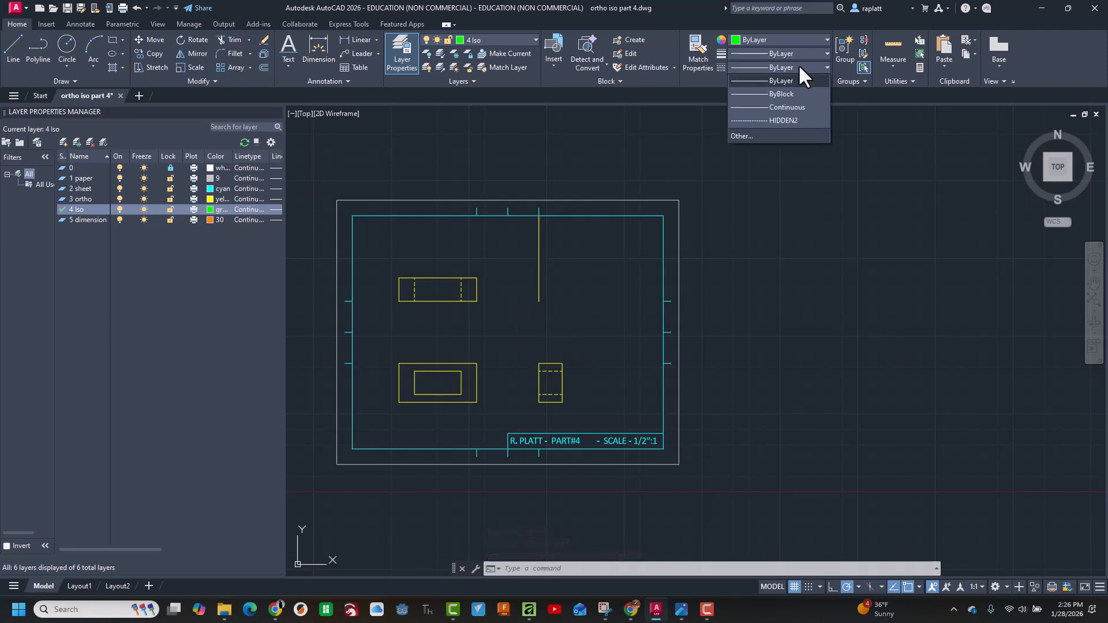
left_click(788, 107)
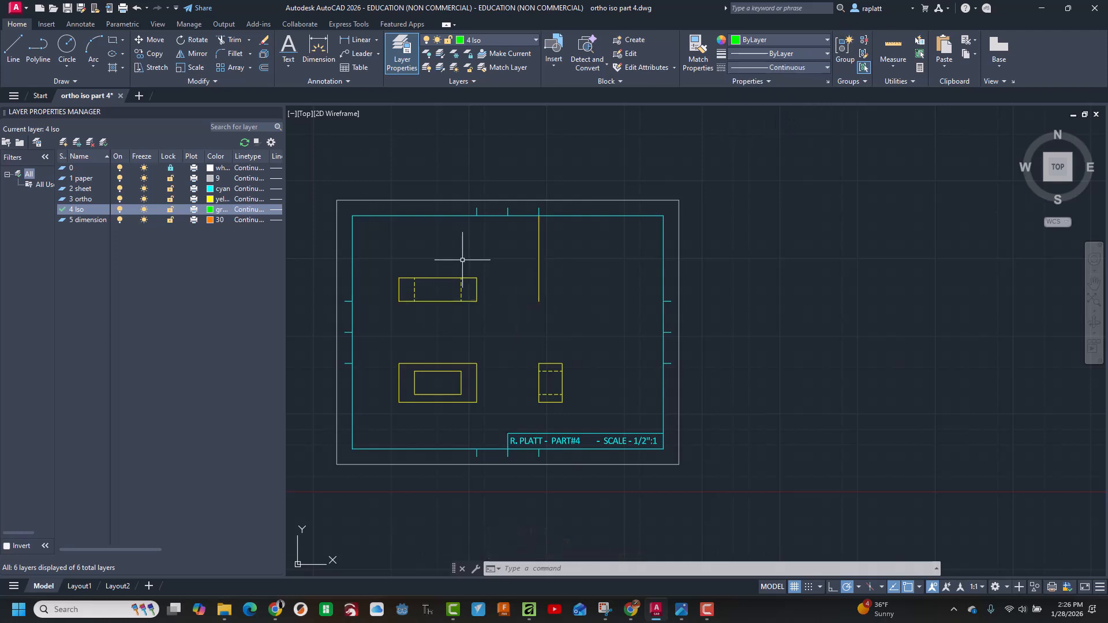
- Start the isometric outline at the yellow guide line's lower end: 1.25 straight up, 0.75 at 30°, then 2.5 at 330°
left_click(13, 47)
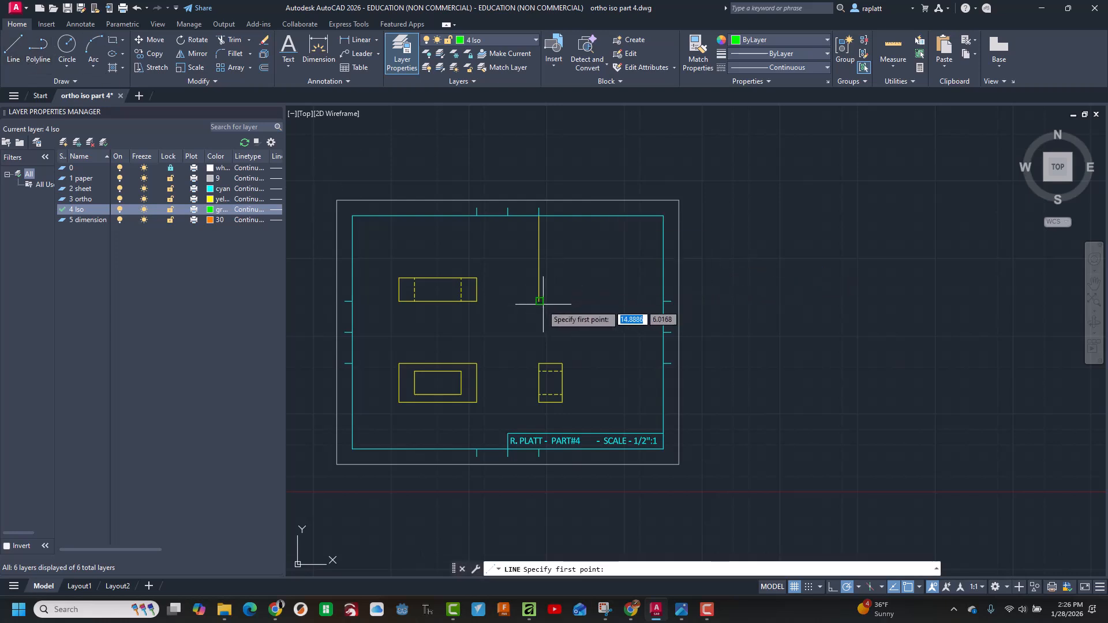
left_click(539, 301)
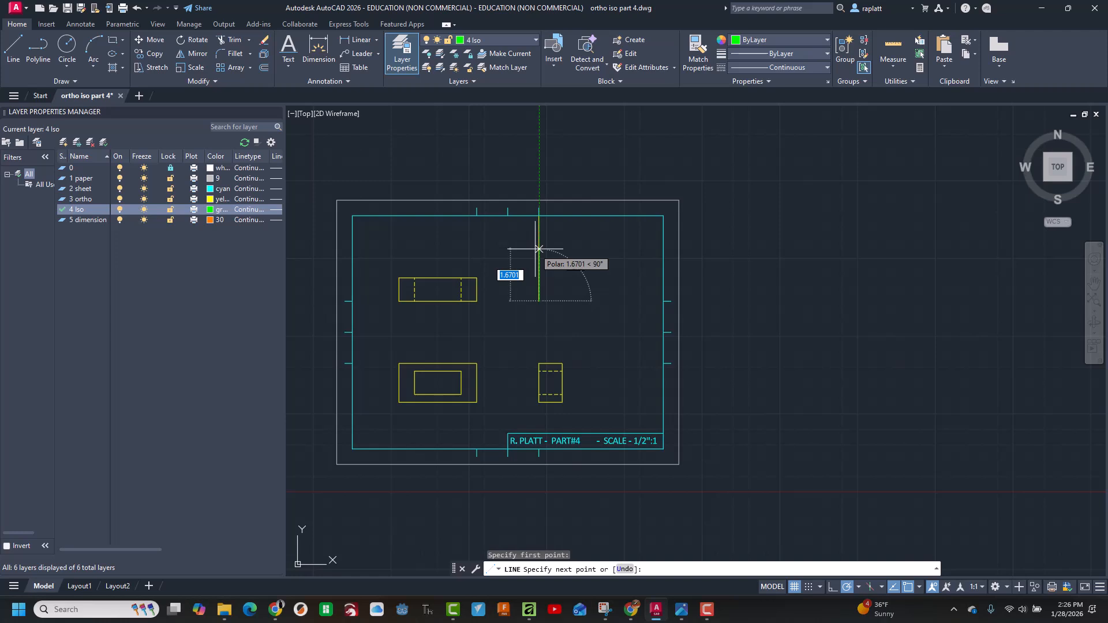
type("1")
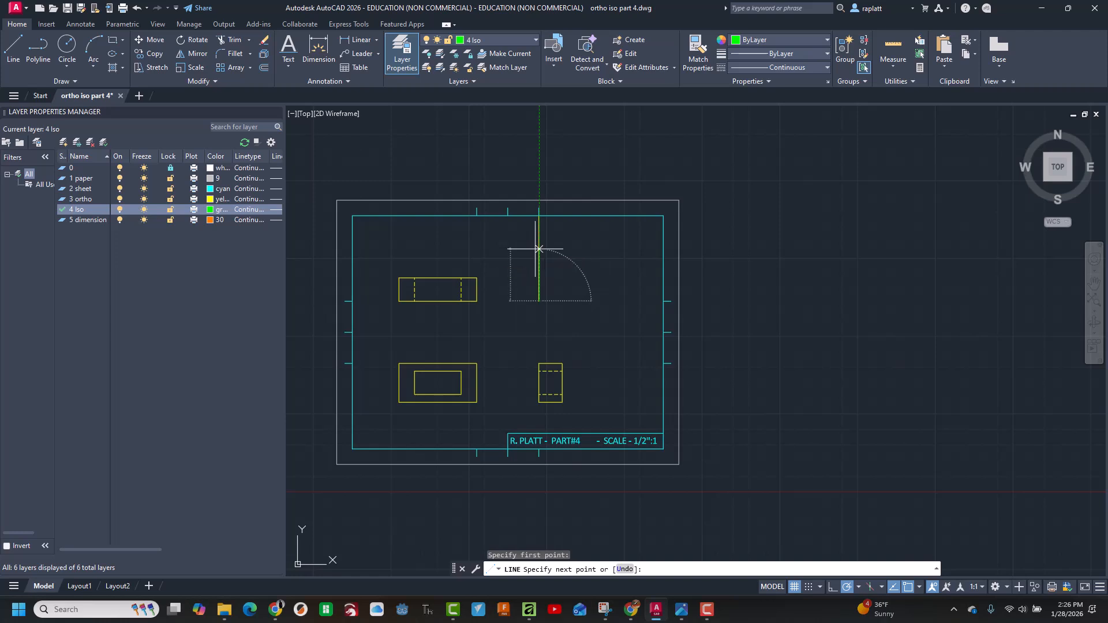
type(".25")
key("Return")
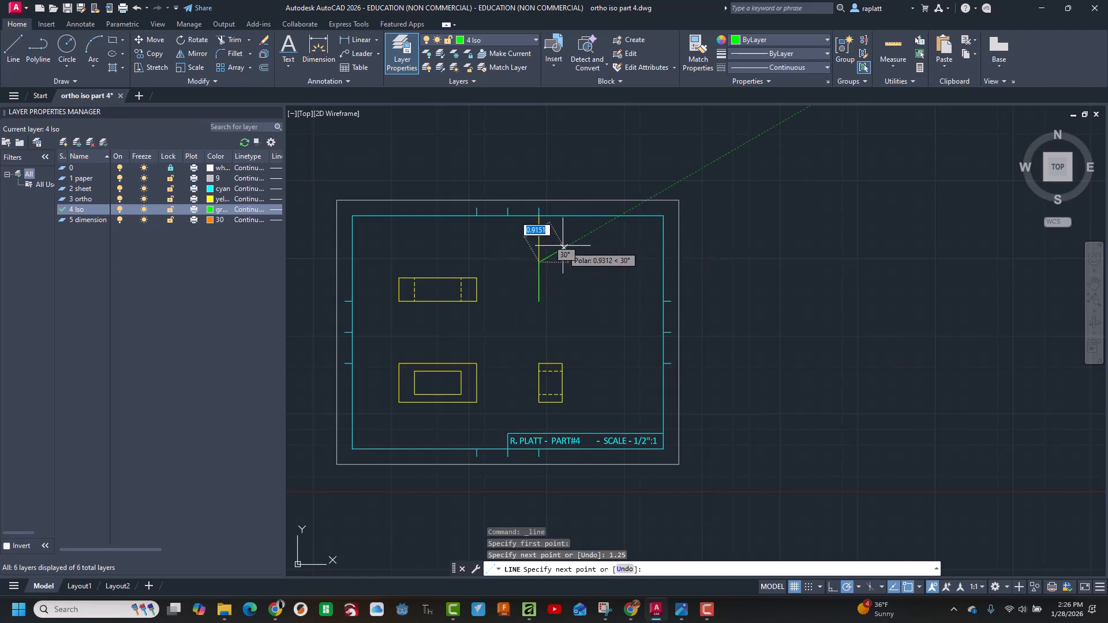
type(".75")
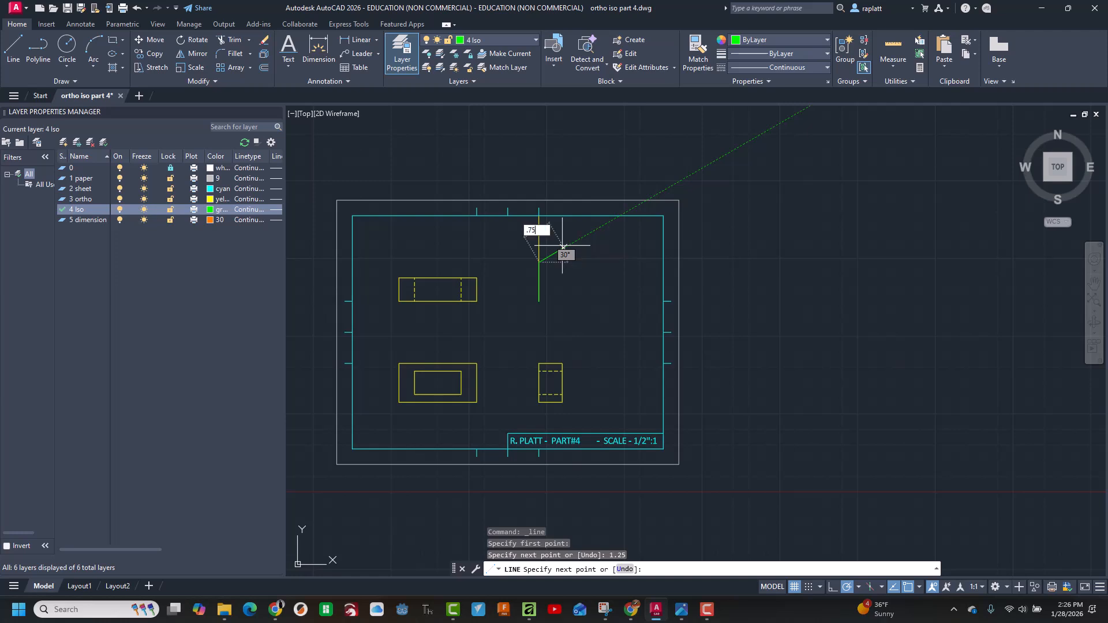
key("Return")
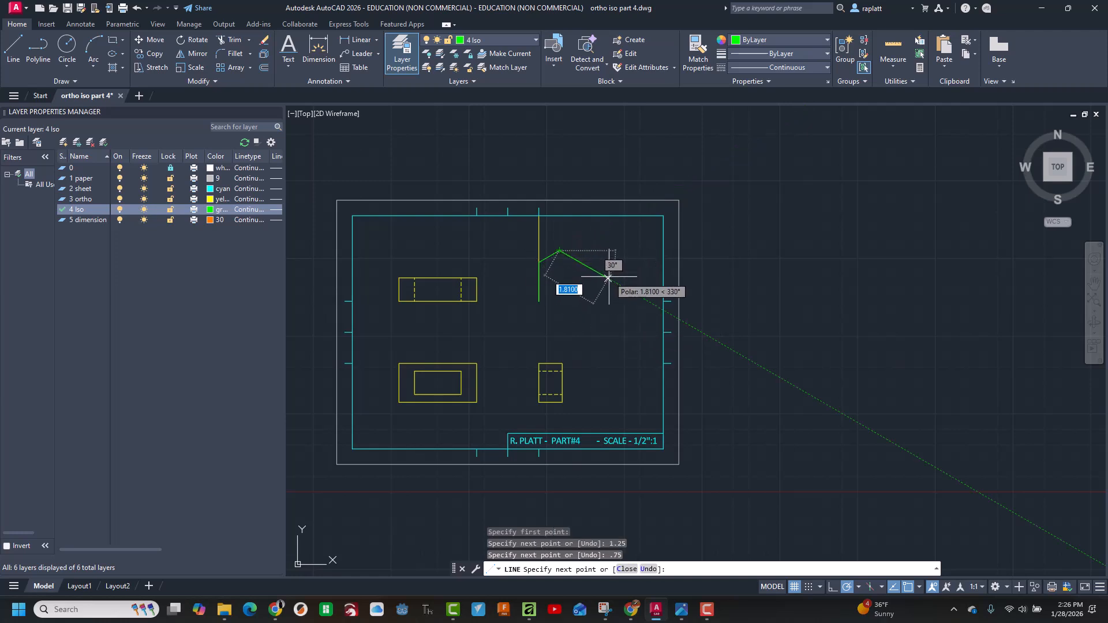
type("2.5")
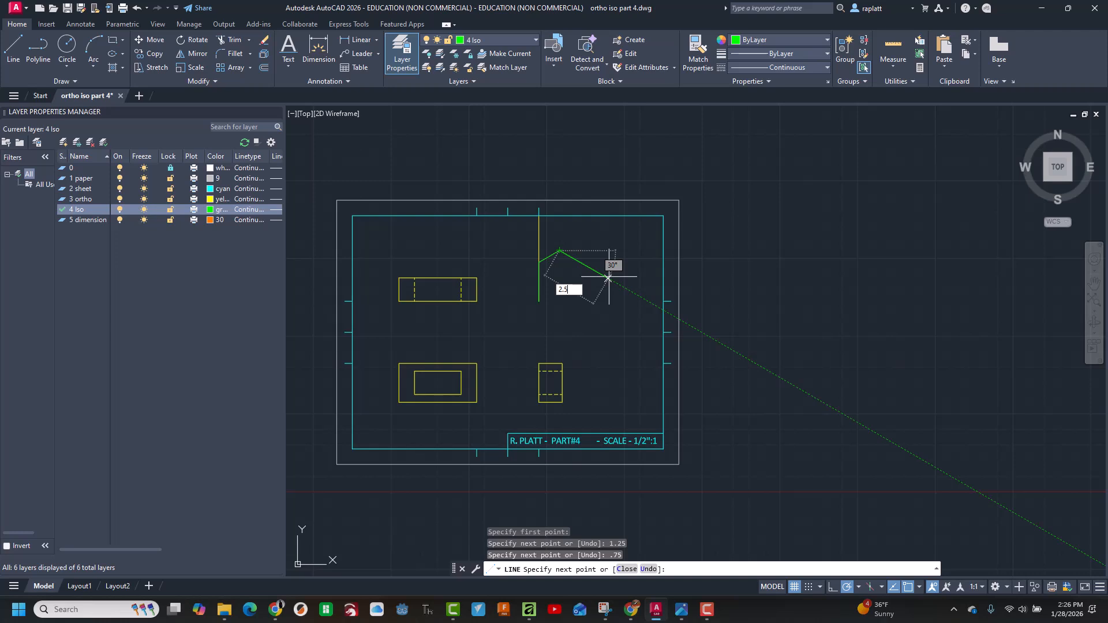
key("Return")
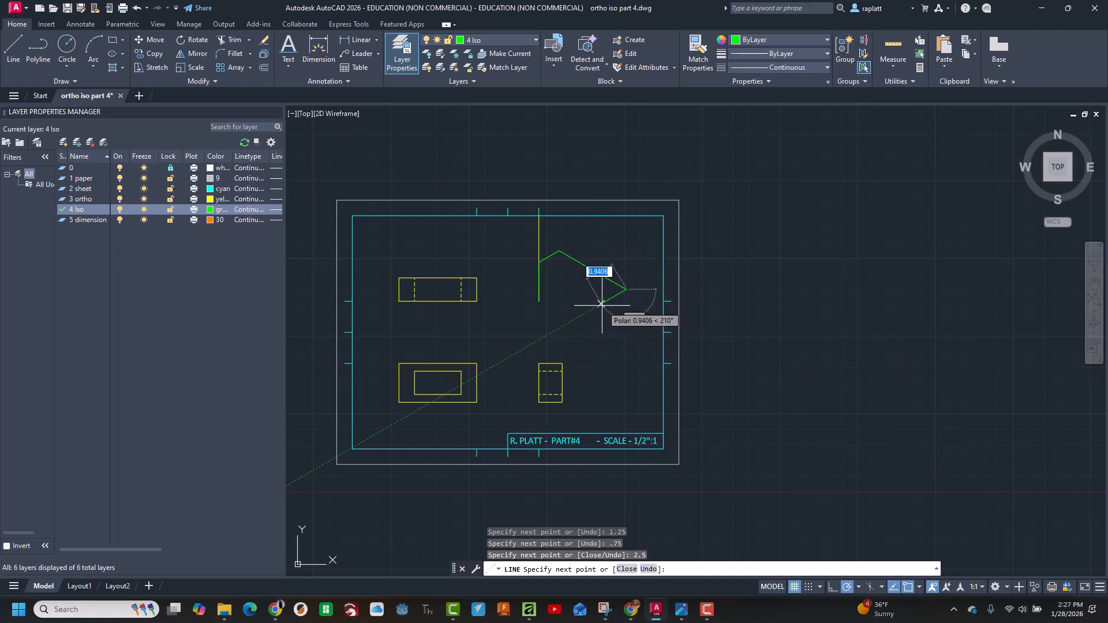
- Continue the isometric outline with 0.75 at 210° and 1.25 straight down, and close it back at its starting point
type(".")
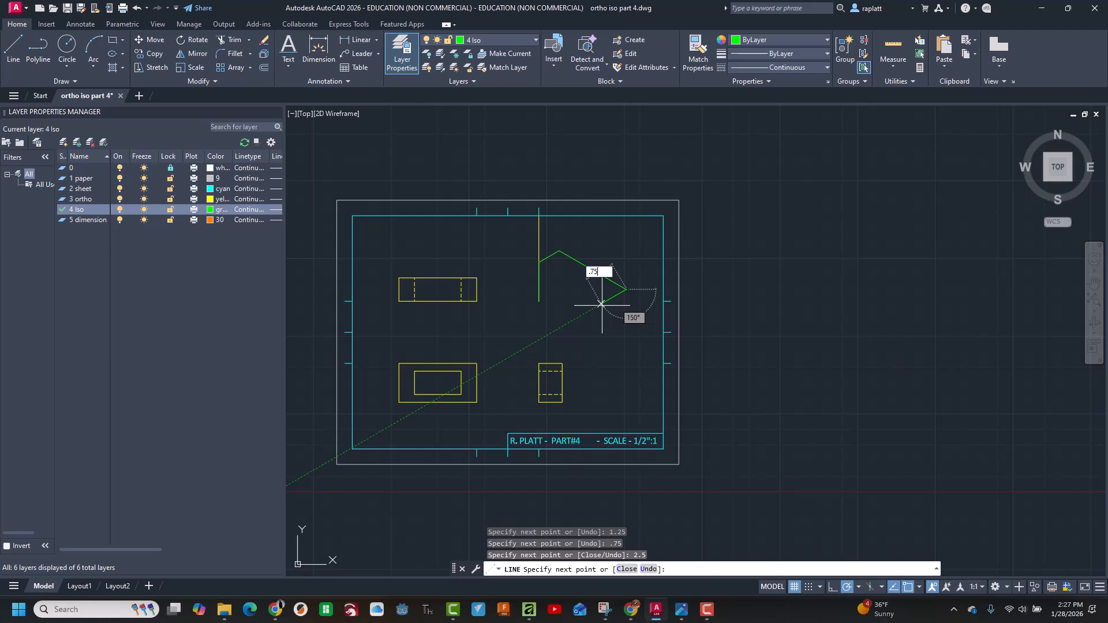
type("75")
key("Return")
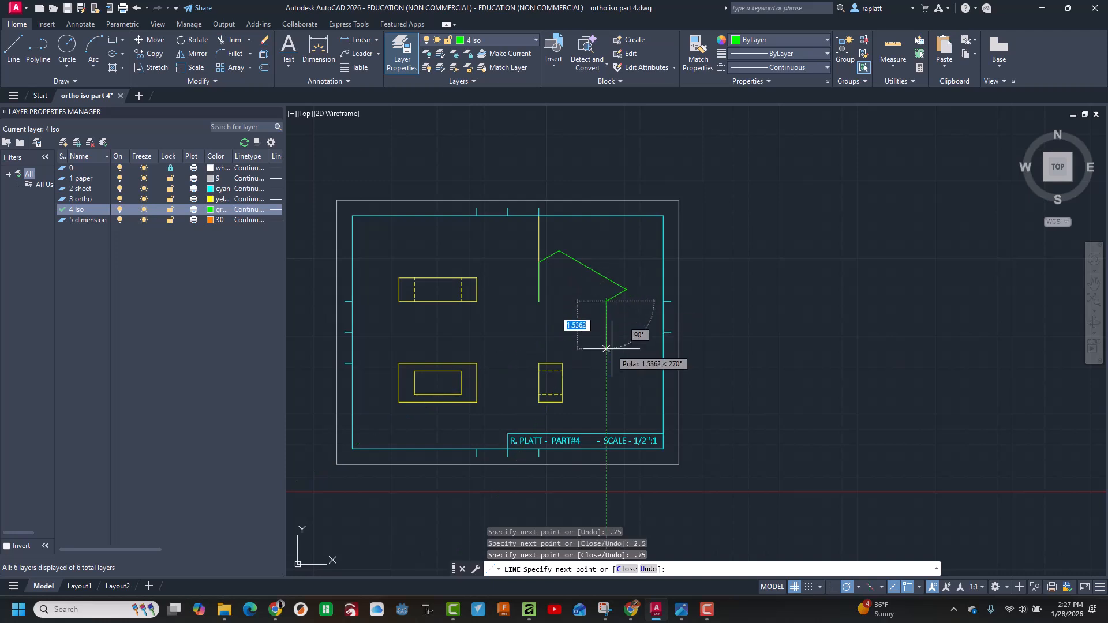
type("1.25")
key("Return")
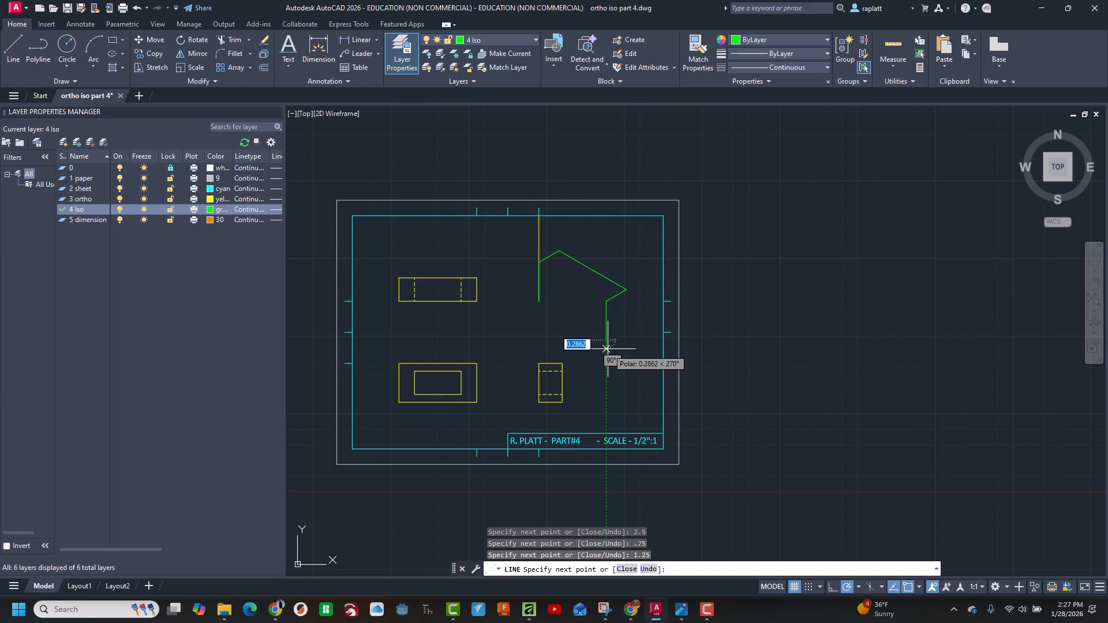
left_click(538, 301)
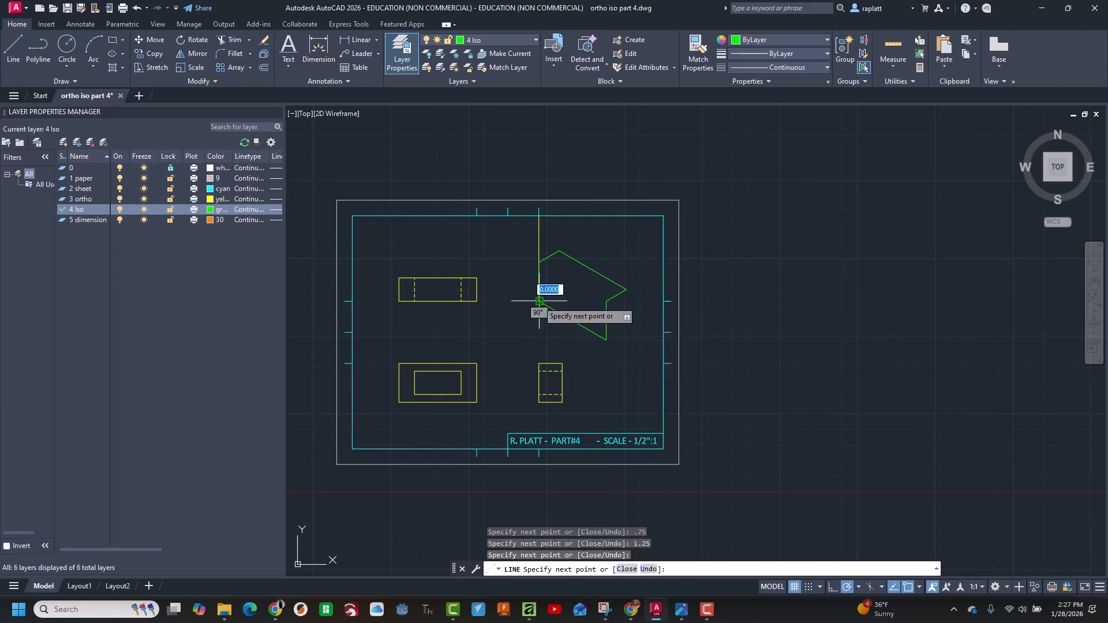
key("Escape")
- Draw the front face's top edge in the isometric, joining the upper ends of its two vertical edges
type("l")
key("Return")
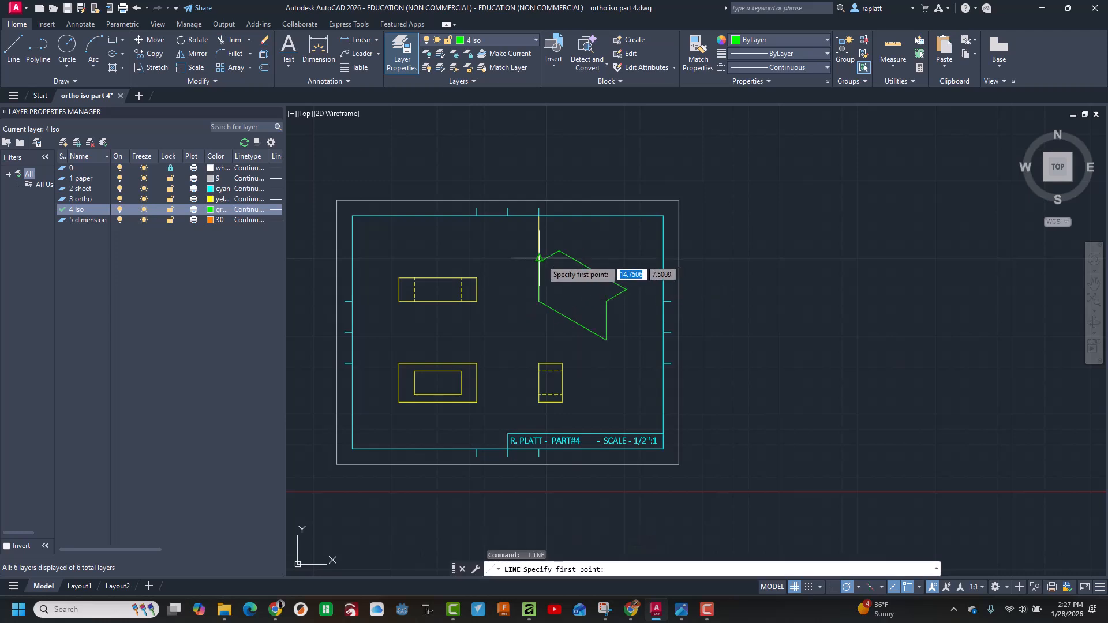
left_click(539, 262)
left_click(605, 302)
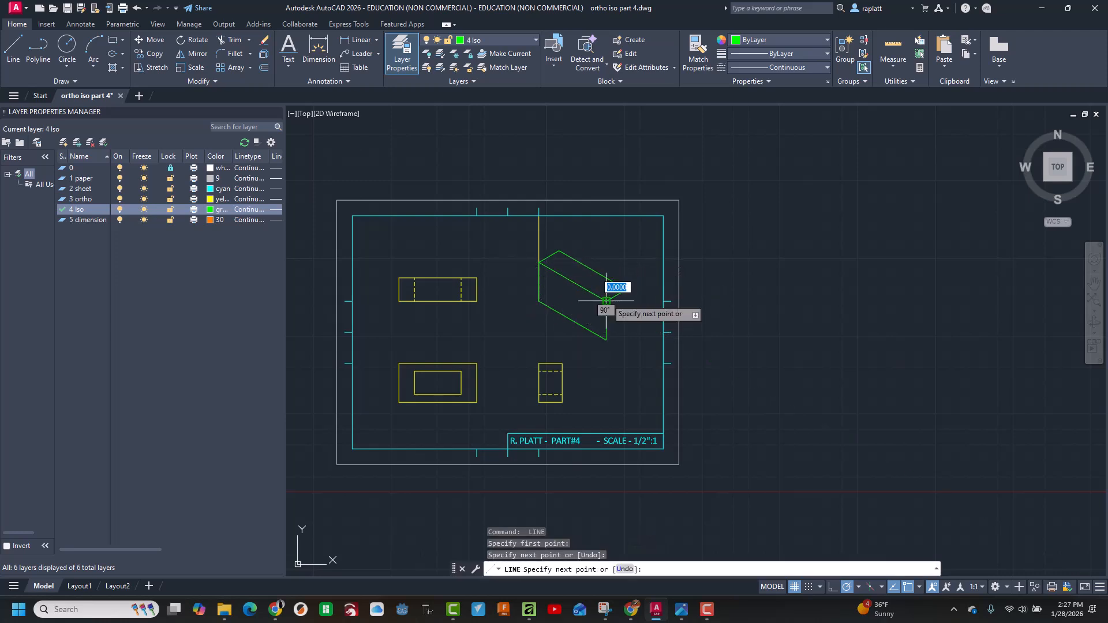
key("Return")
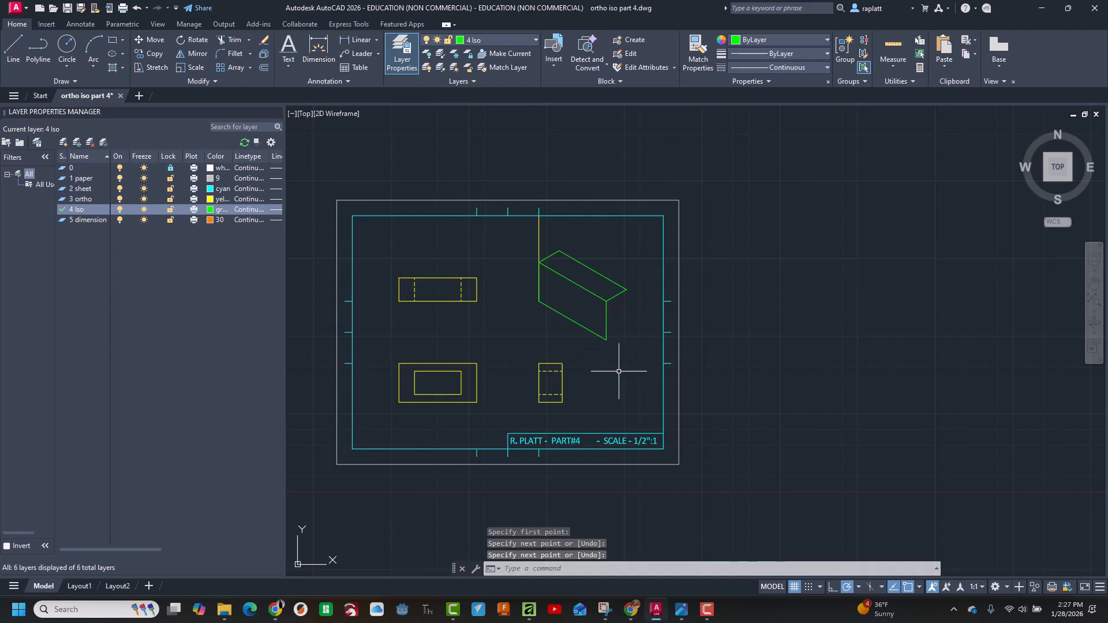
- Complete the isometric's end face with a 0.75 line at 30° from the lowest corner and a vertical up to the top face
key("Return")
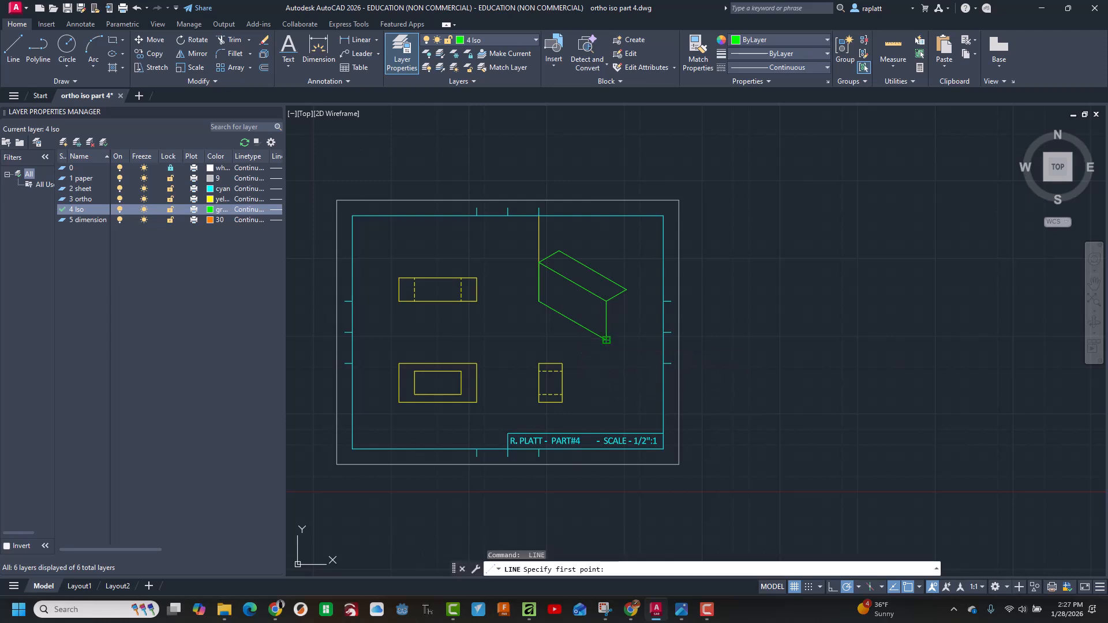
left_click(605, 340)
type(".7")
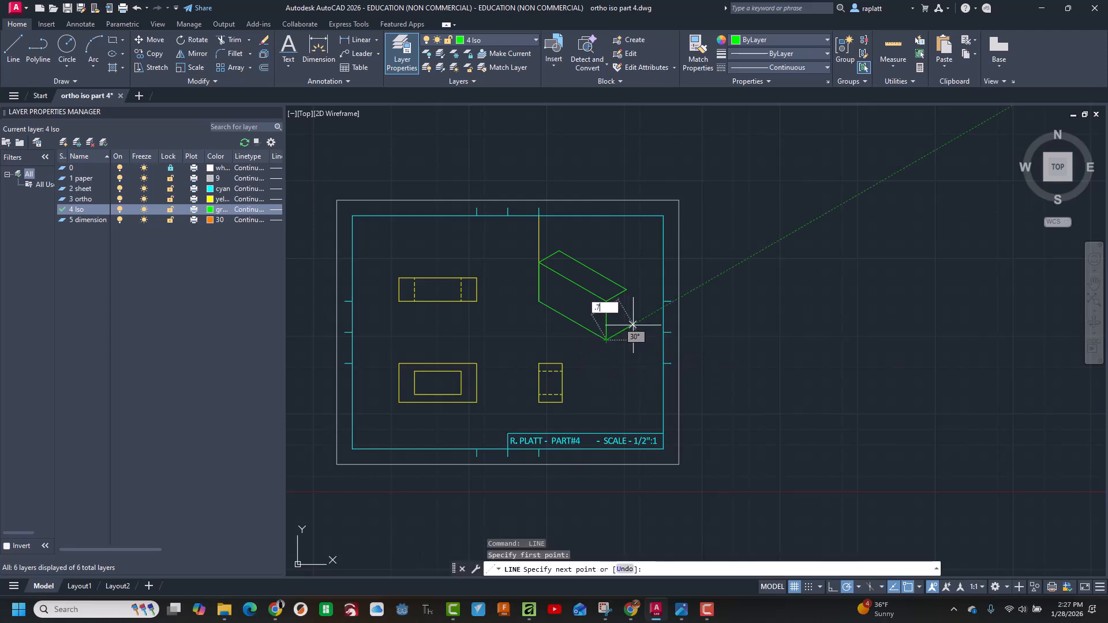
type("5")
key("Return")
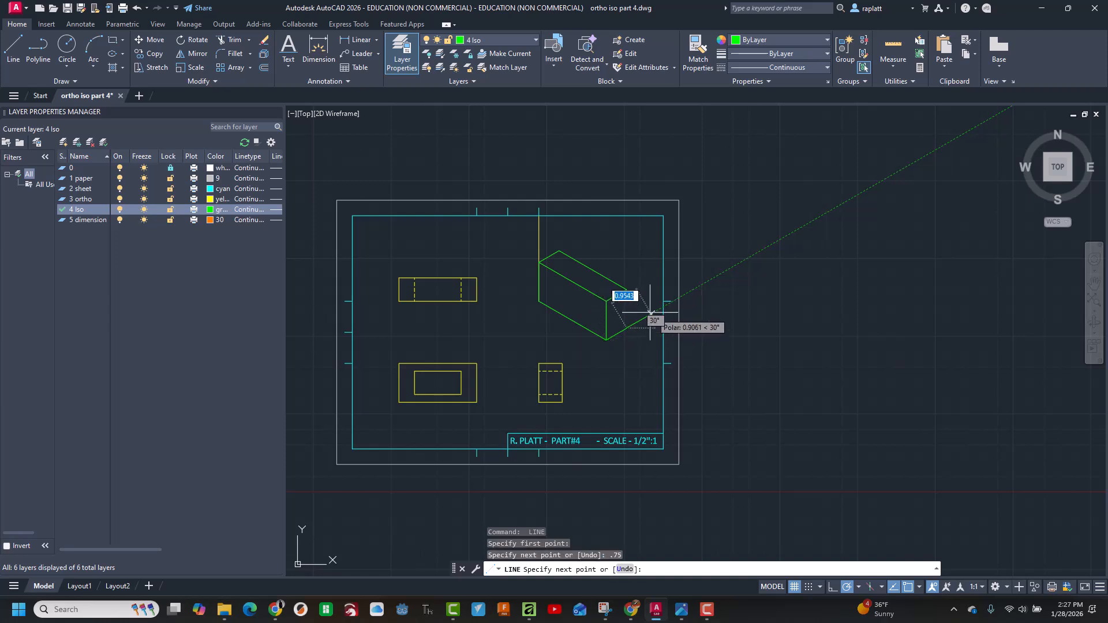
left_click(626, 289)
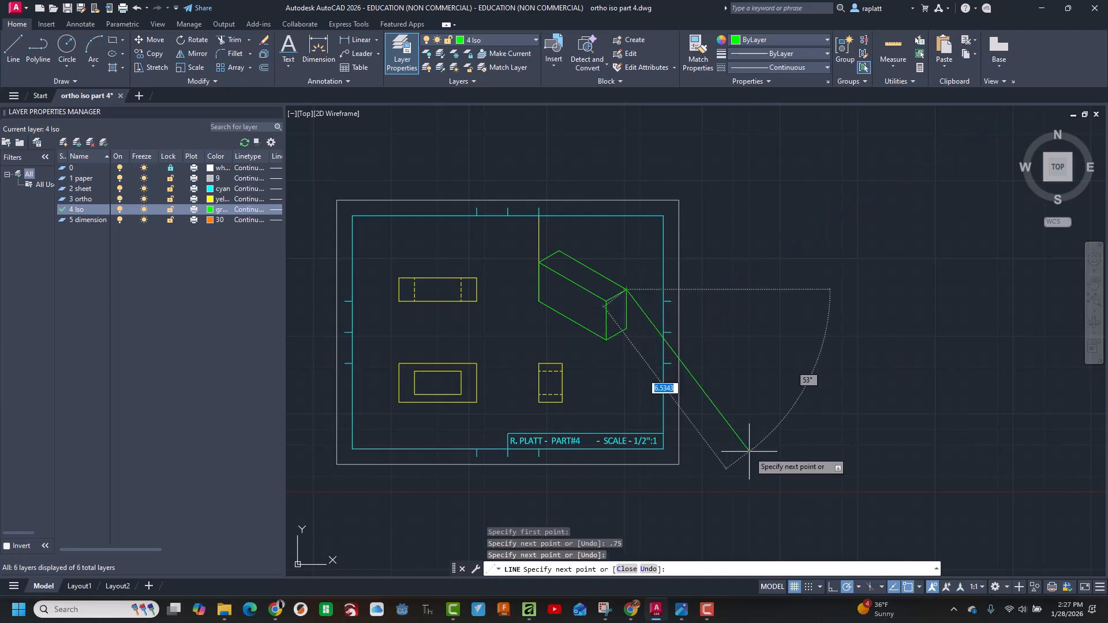
key("Escape")
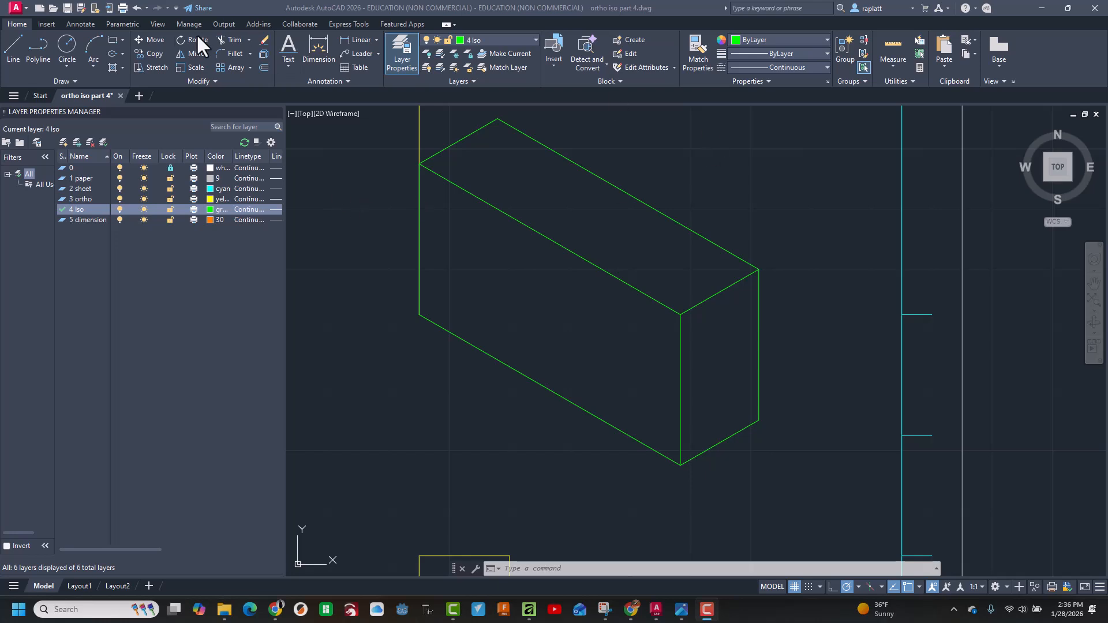
- Replace the front face's top edge with a 0.5 line at 330° from its upper-left corner and a vertical down to the bottom edge
left_click(511, 216)
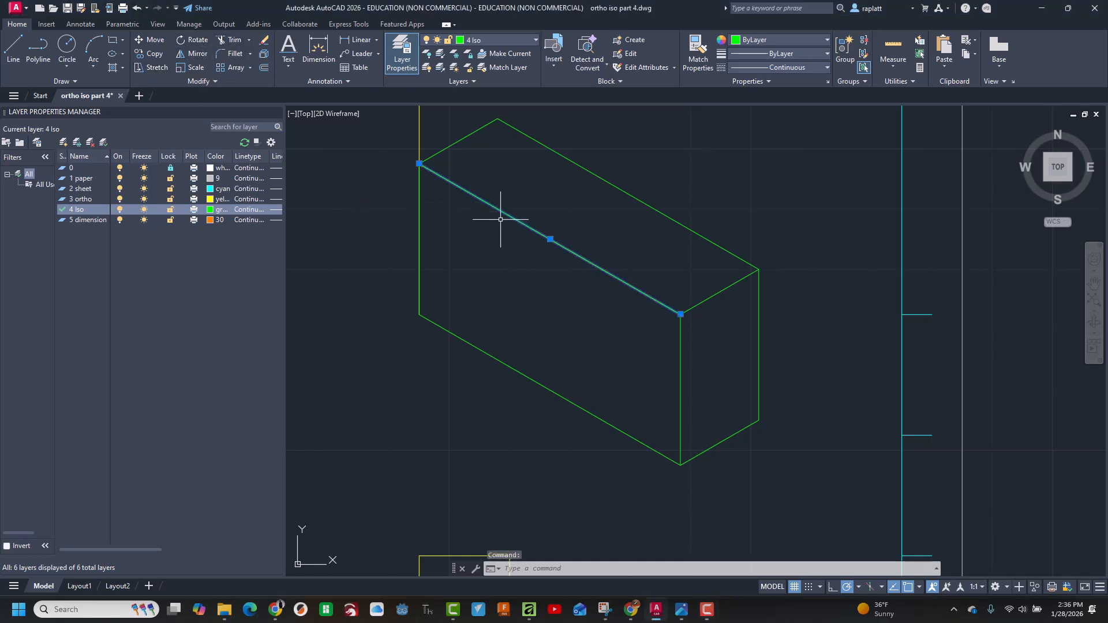
key("Delete")
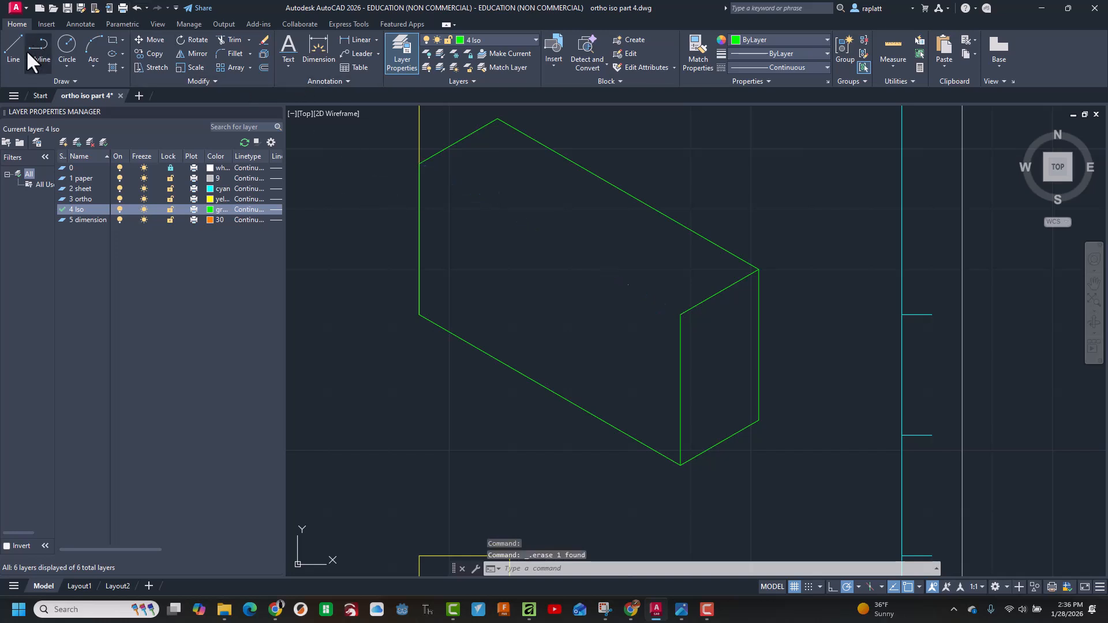
left_click(9, 49)
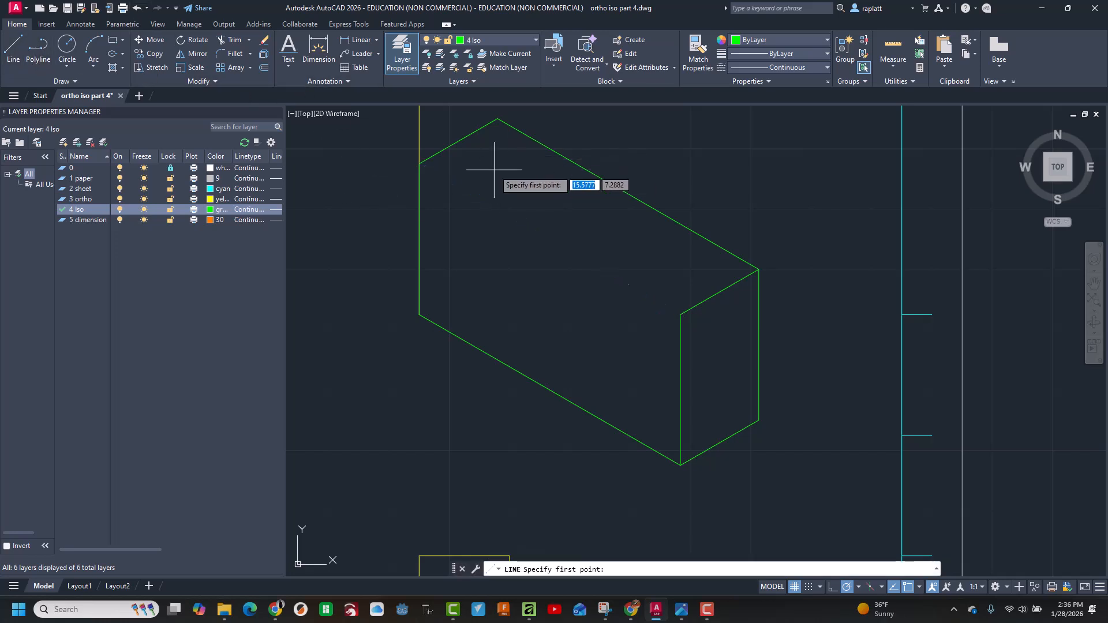
left_click(419, 164)
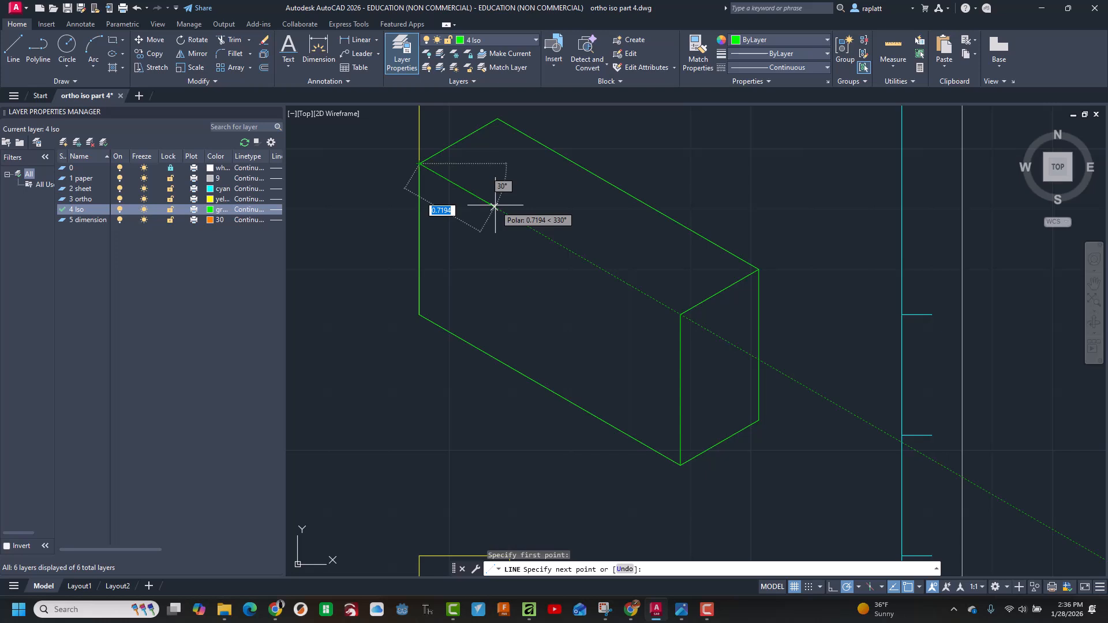
type(".")
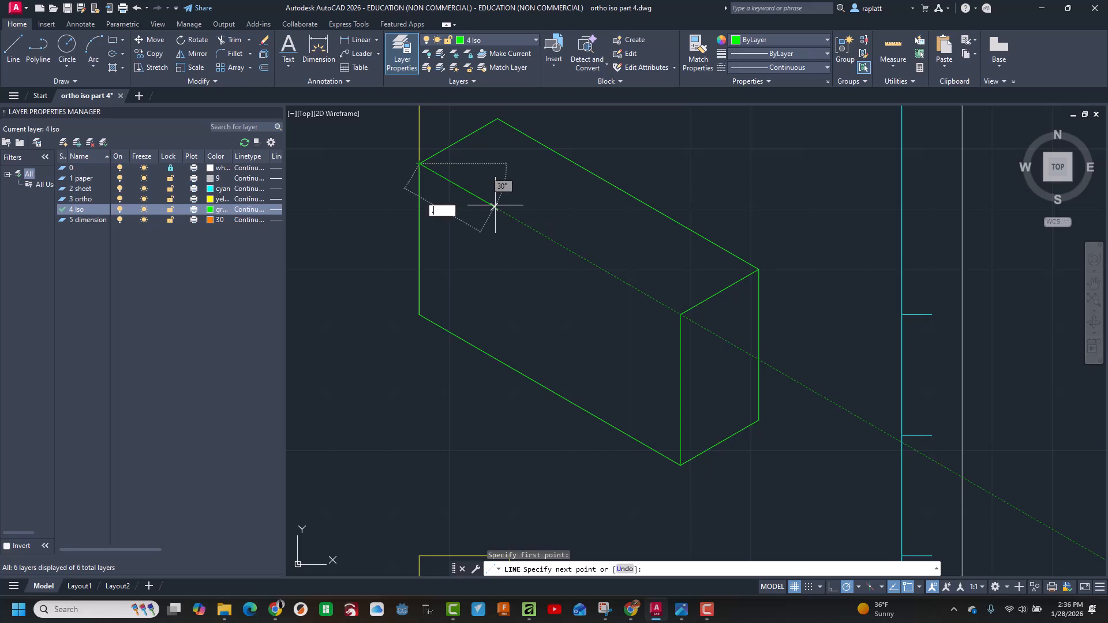
key("Return")
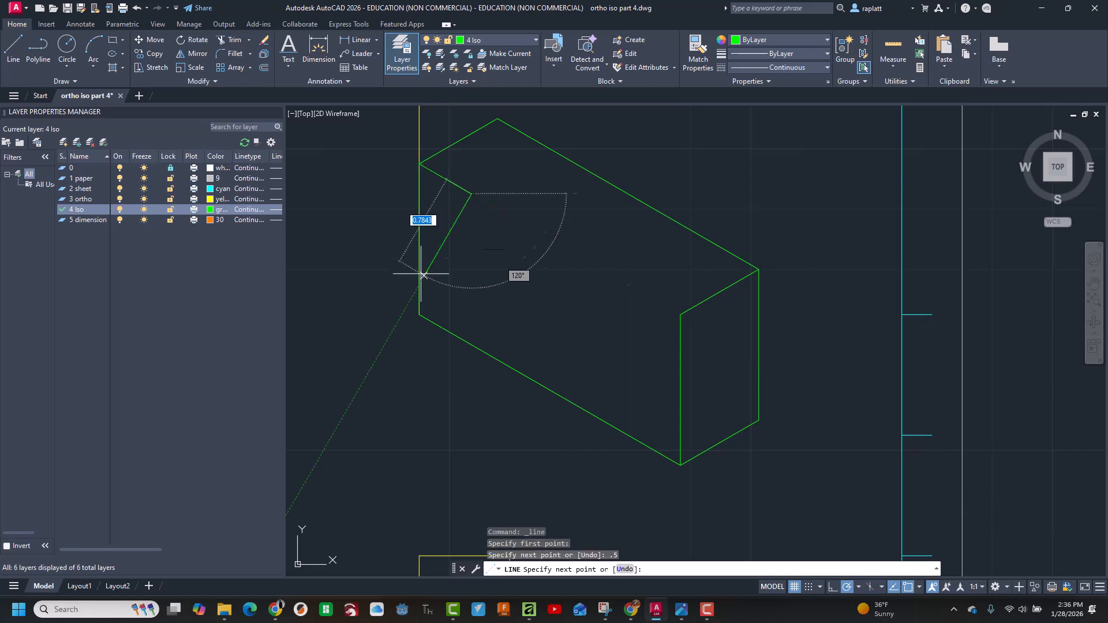
left_click(472, 344)
key("Escape")
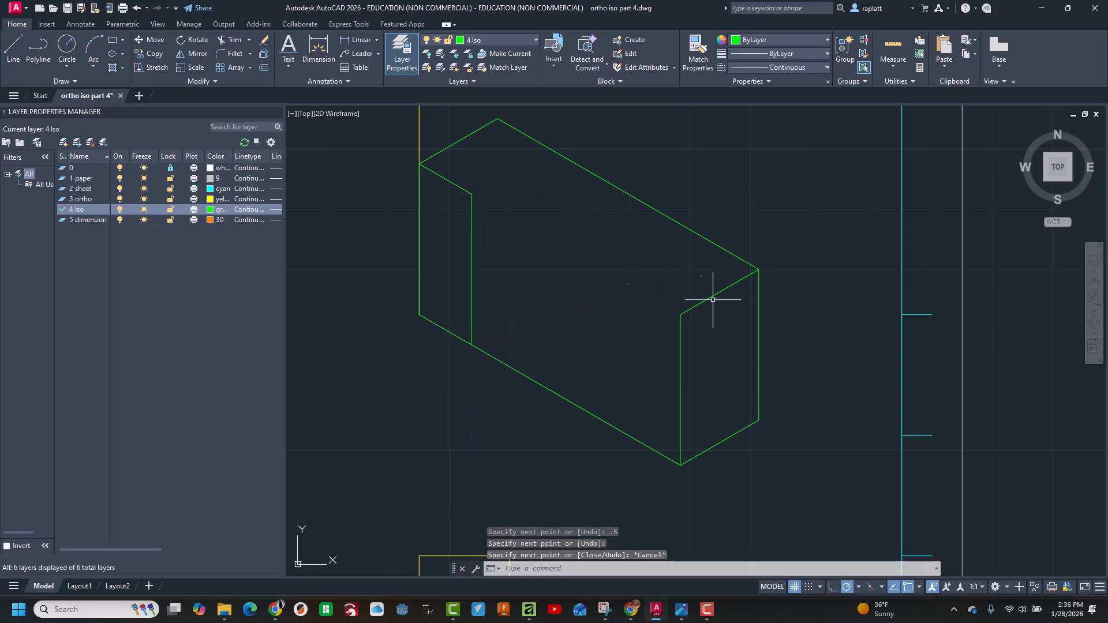
- Draw a 0.5 line at 150° from the front face's upper-right corner and a vertical from its end to the bottom edge
key("Return")
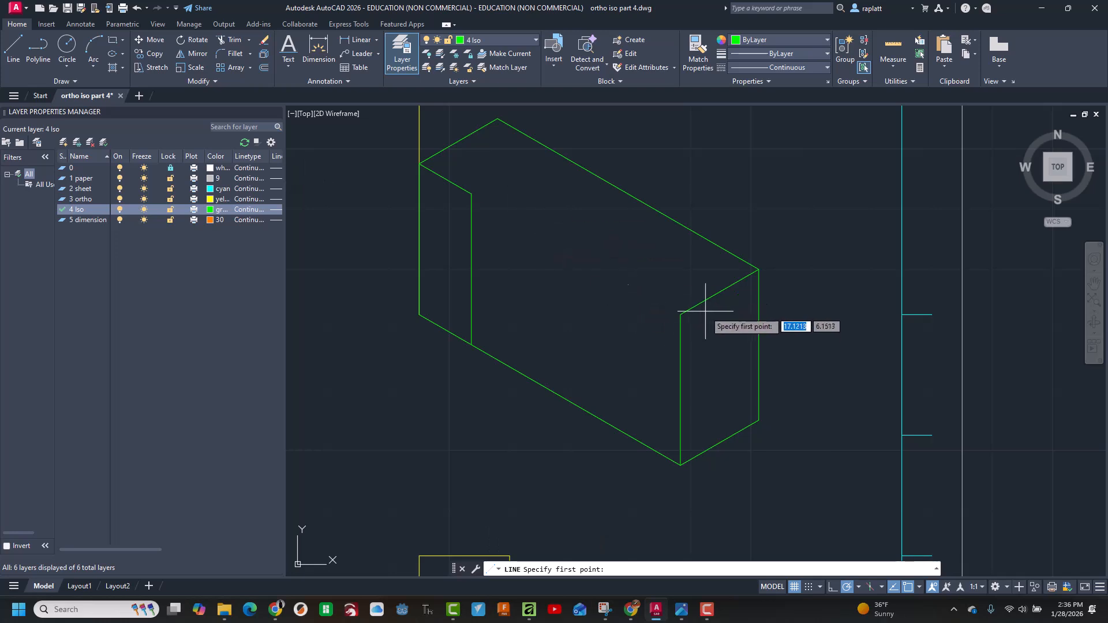
left_click(680, 314)
type(".5")
key("Return")
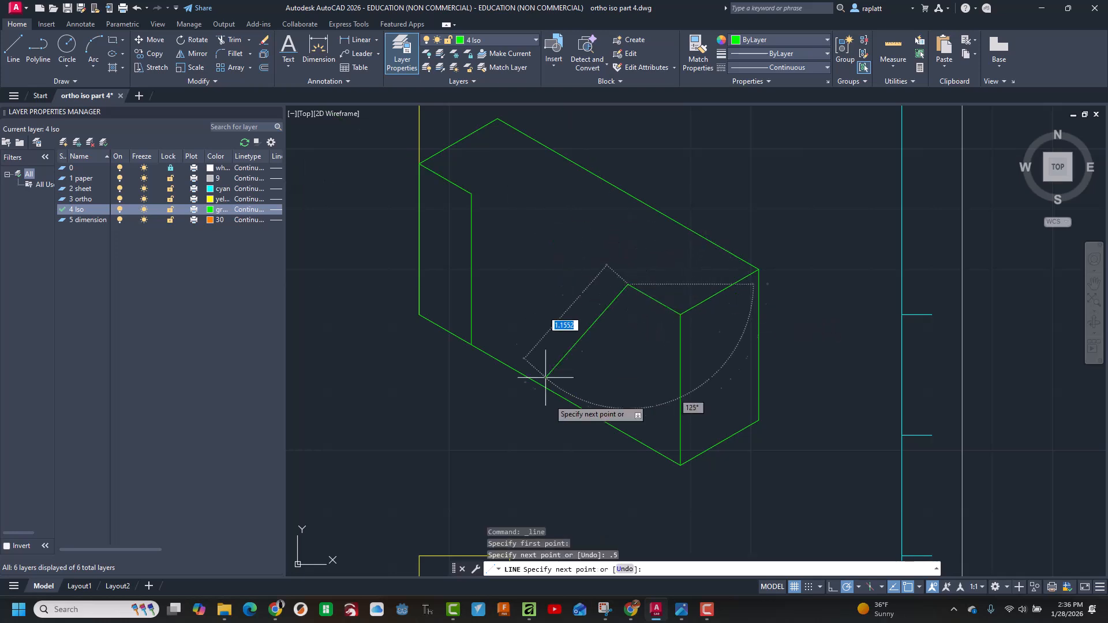
left_click(628, 435)
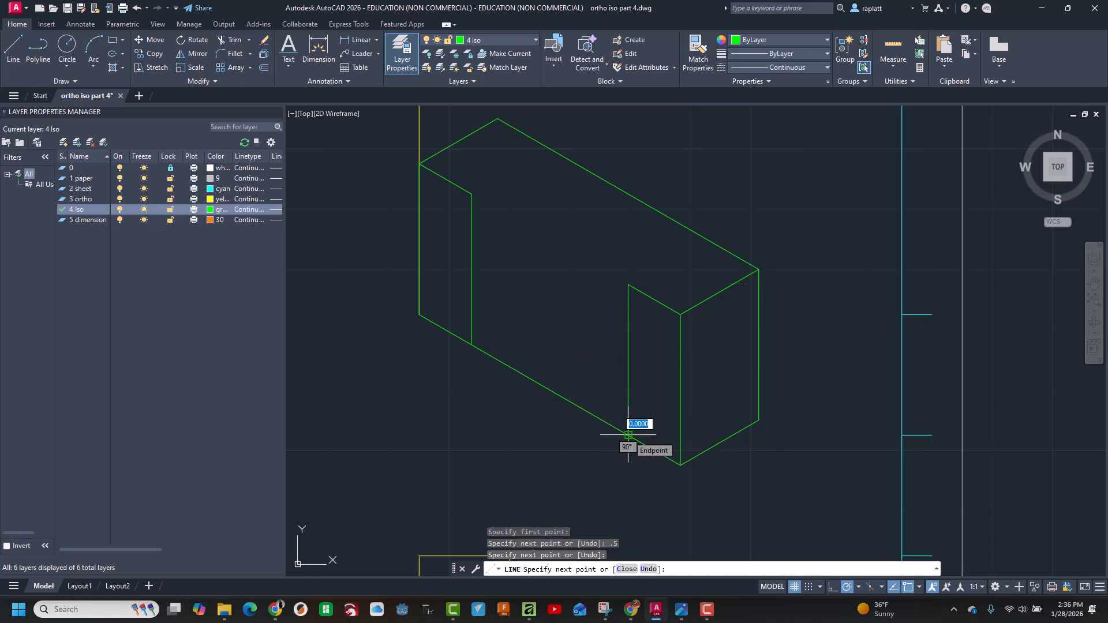
key("Escape")
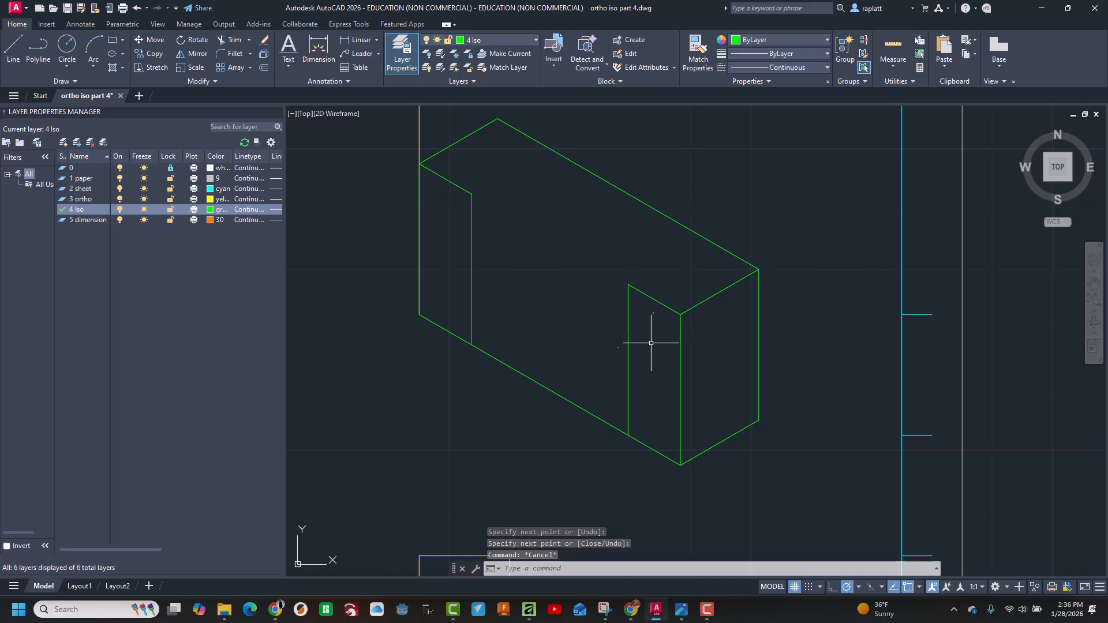
- Draw a 0.25 vertical line upward from the midpoint of the front face's bottom edge
left_click(17, 50)
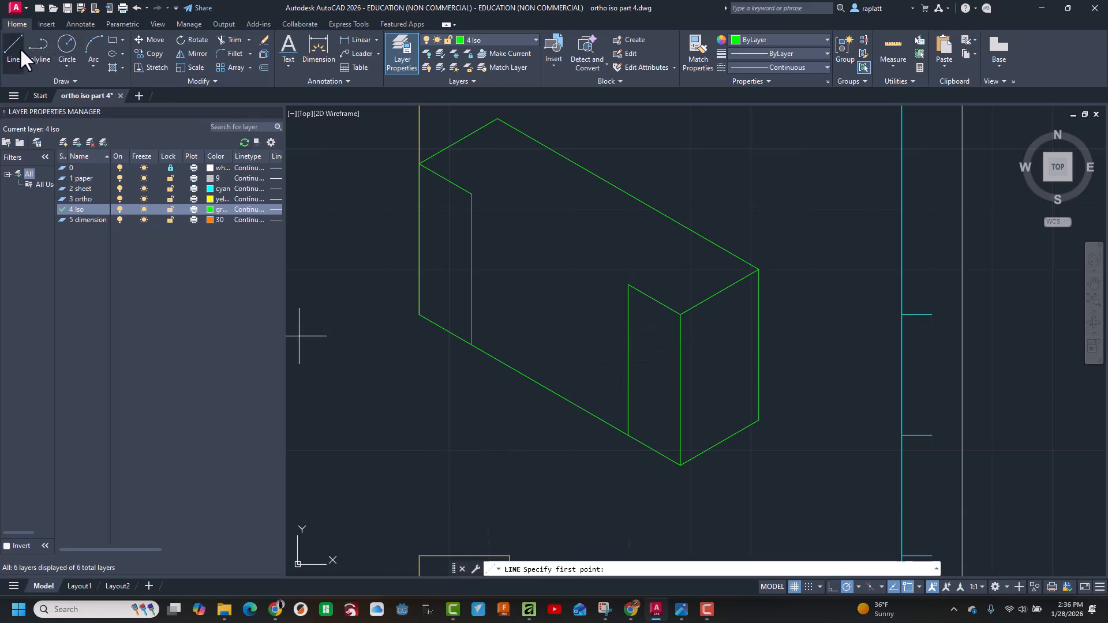
left_click(550, 389)
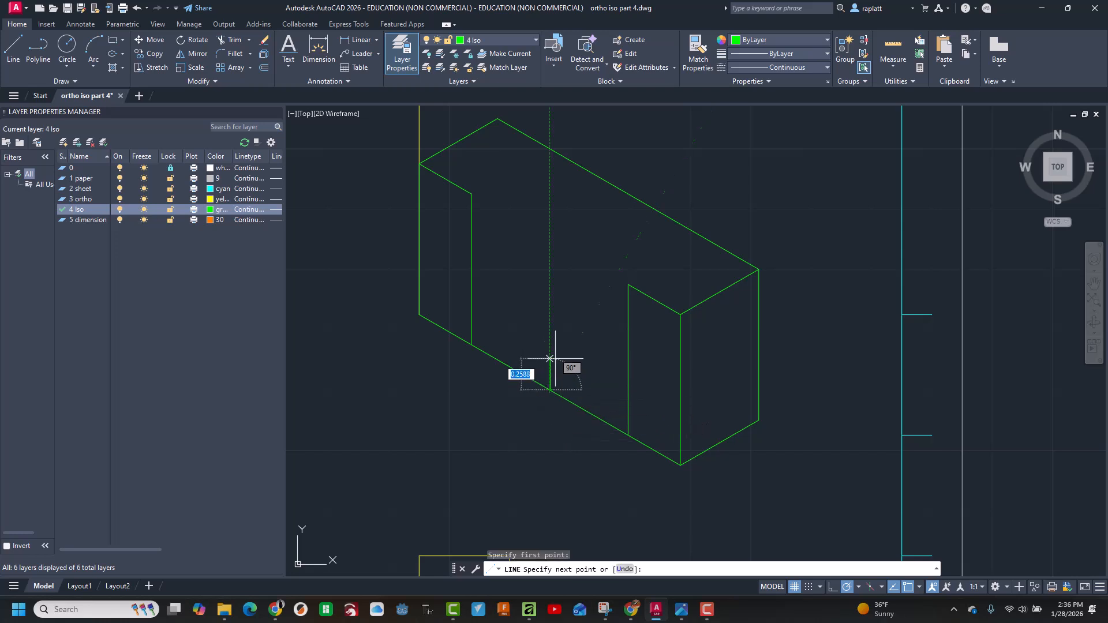
type(".2")
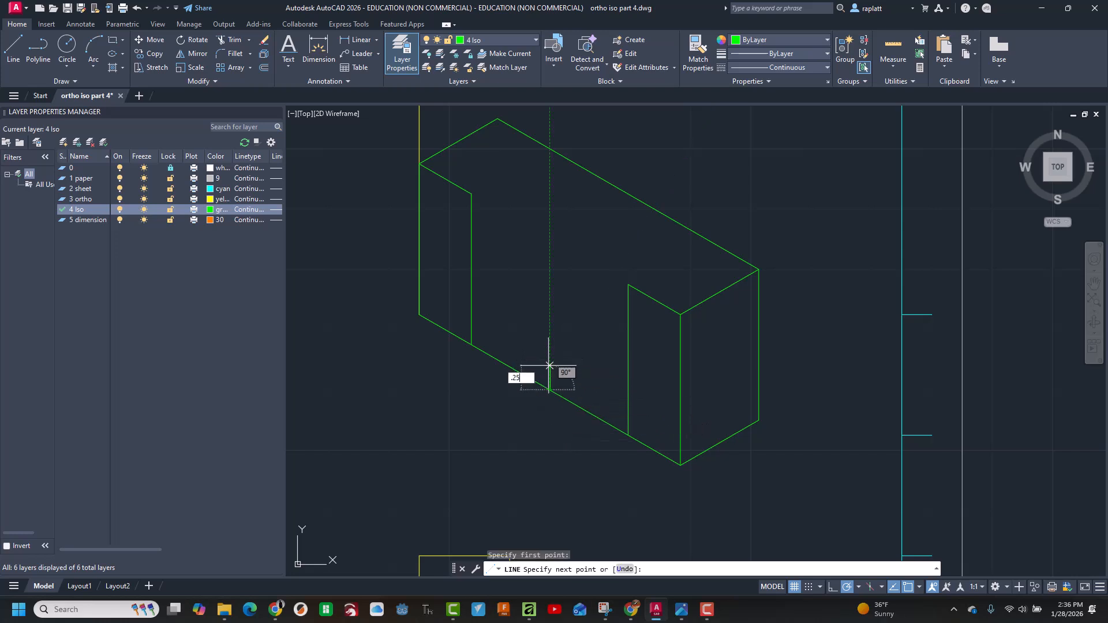
type("5")
key("Return")
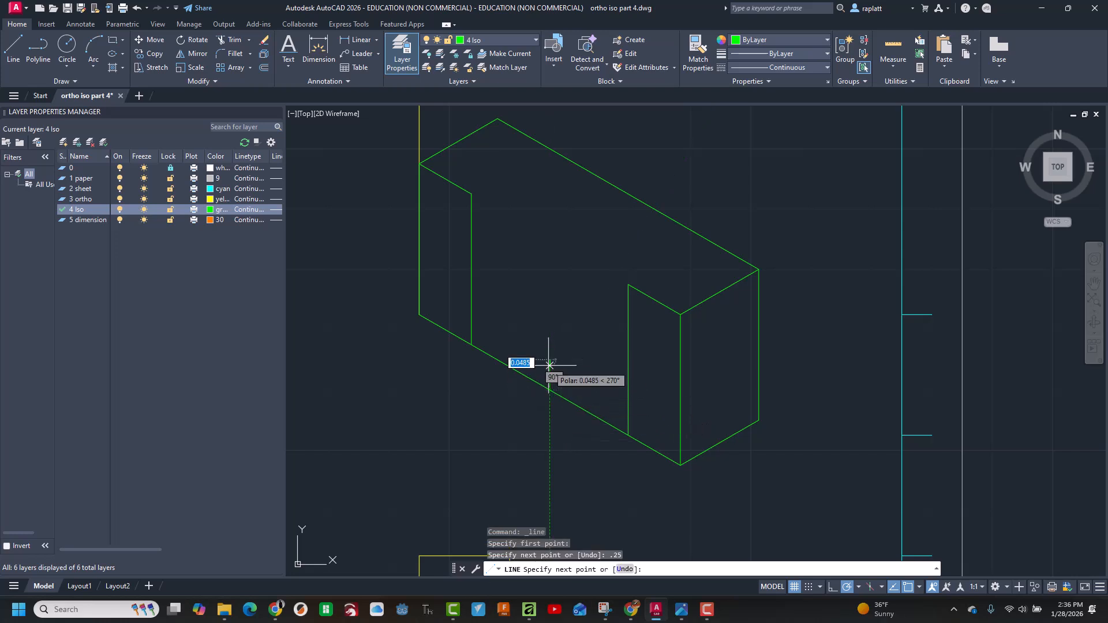
- Draw a line parallel to the bottom edge from the 0.25 vertical's upper end to the opening's left side, and extend it to the right side
left_click(470, 317)
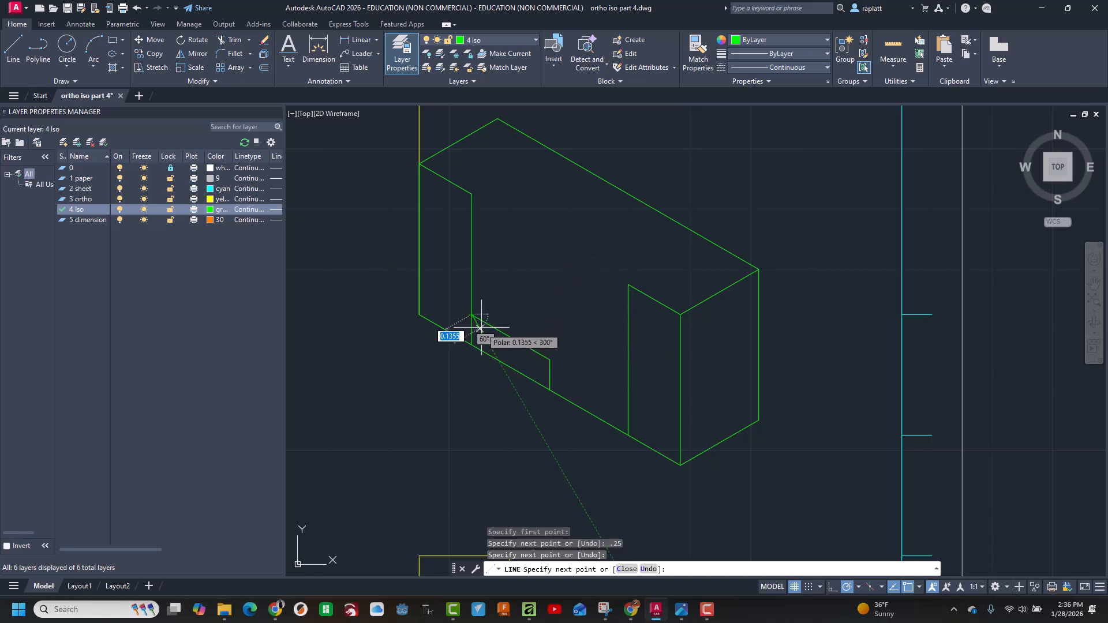
key("Escape")
left_click(249, 40)
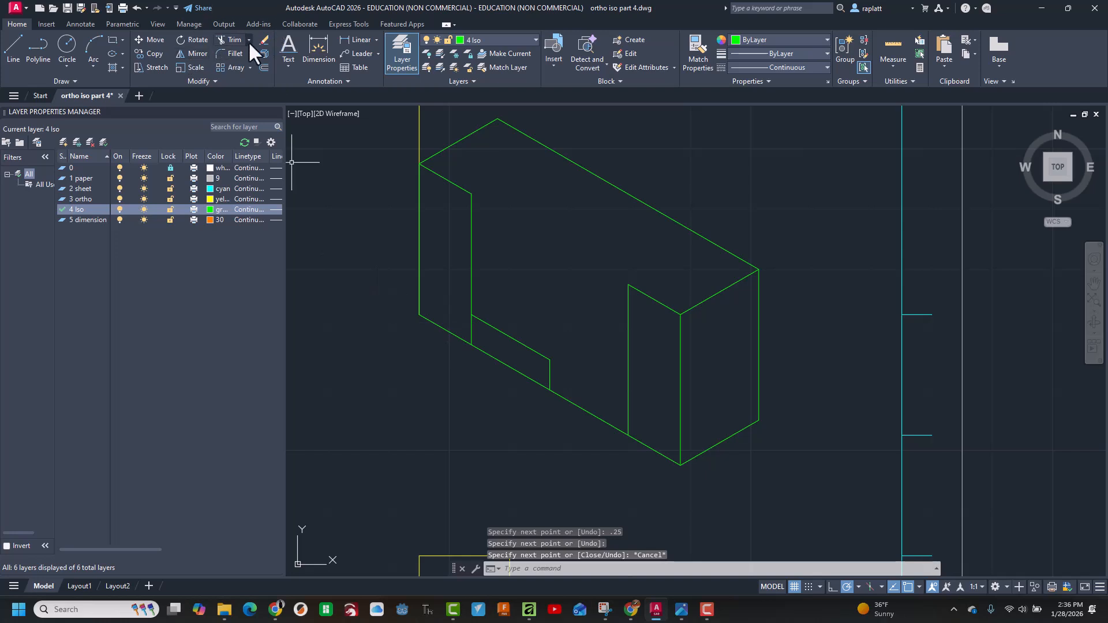
left_click(239, 84)
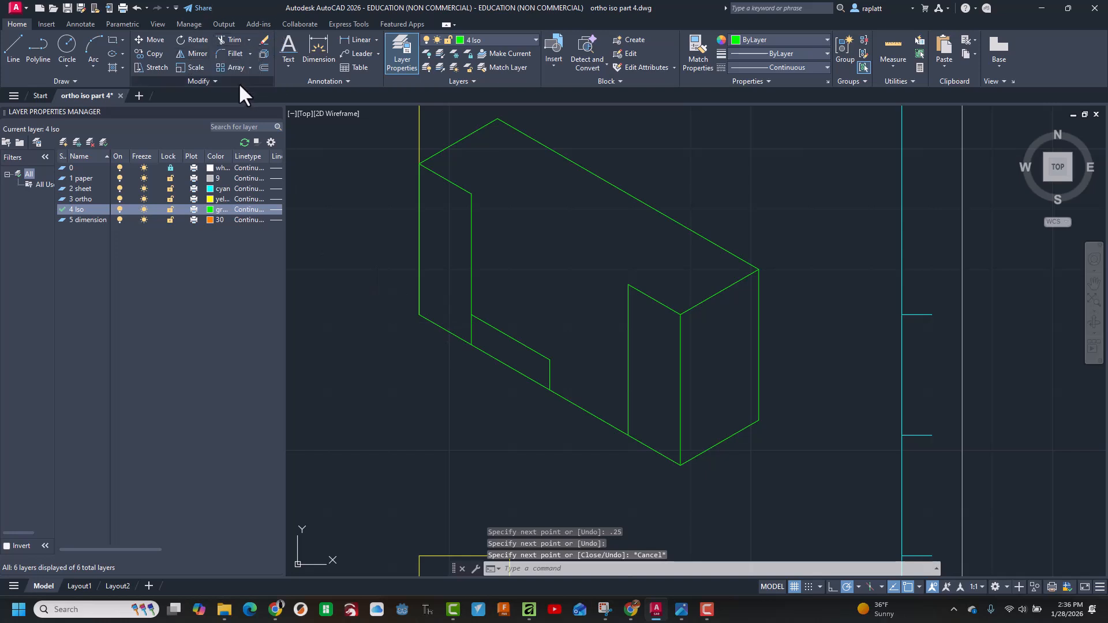
left_click(545, 361)
key("Return")
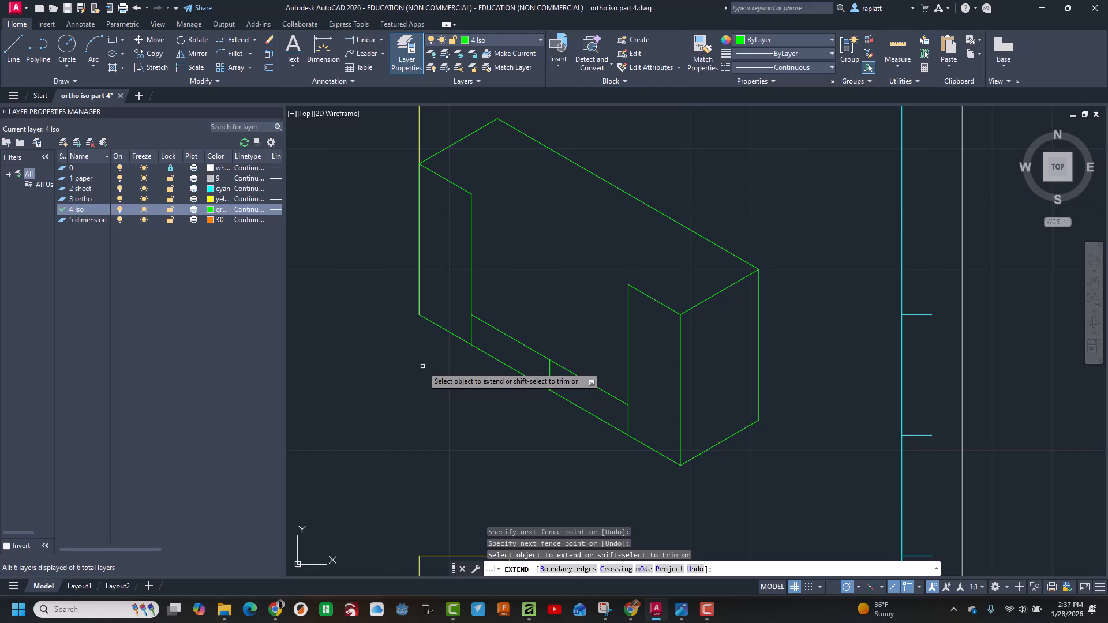
- Trim away the 0.25 construction vertical and the ends of both opening sides below the opening's new bottom edge
left_click(248, 40)
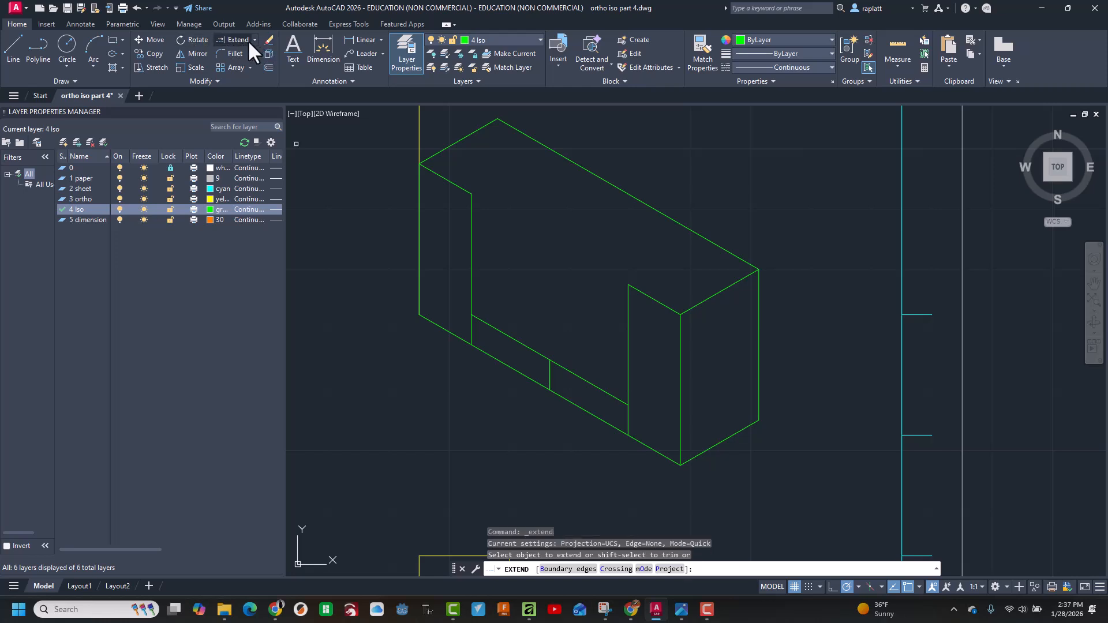
left_click(254, 39)
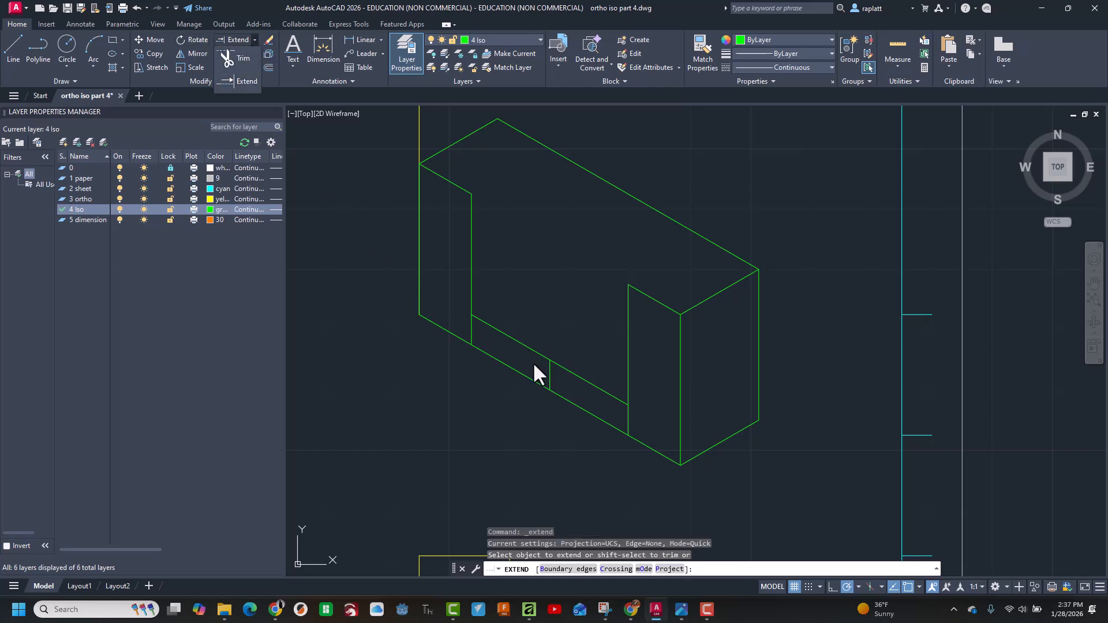
left_click(239, 61)
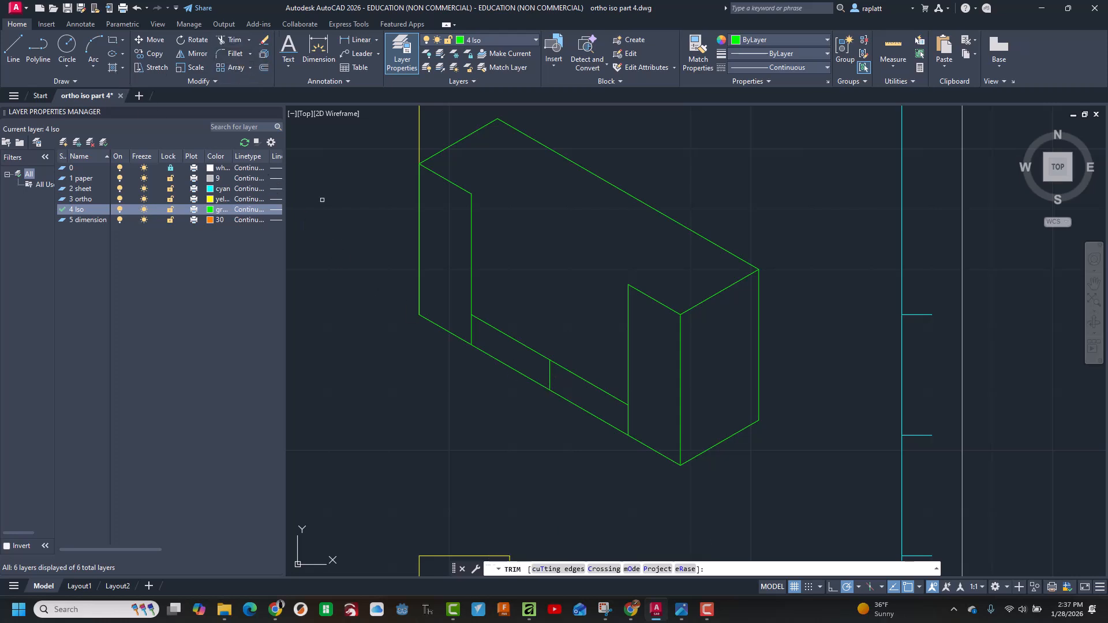
left_click(548, 372)
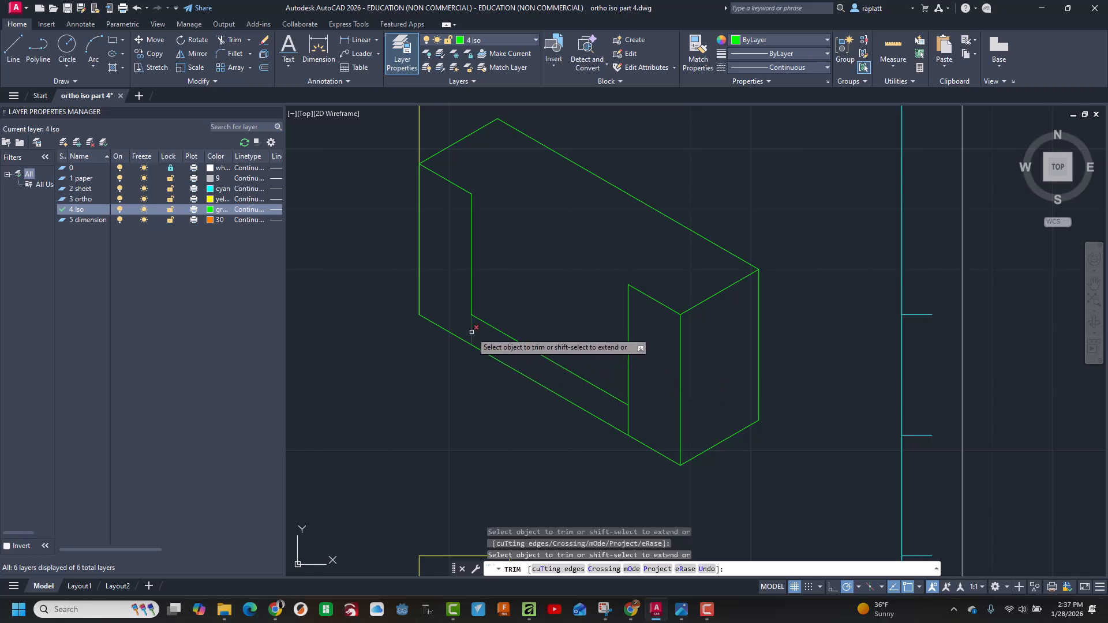
left_click(628, 416)
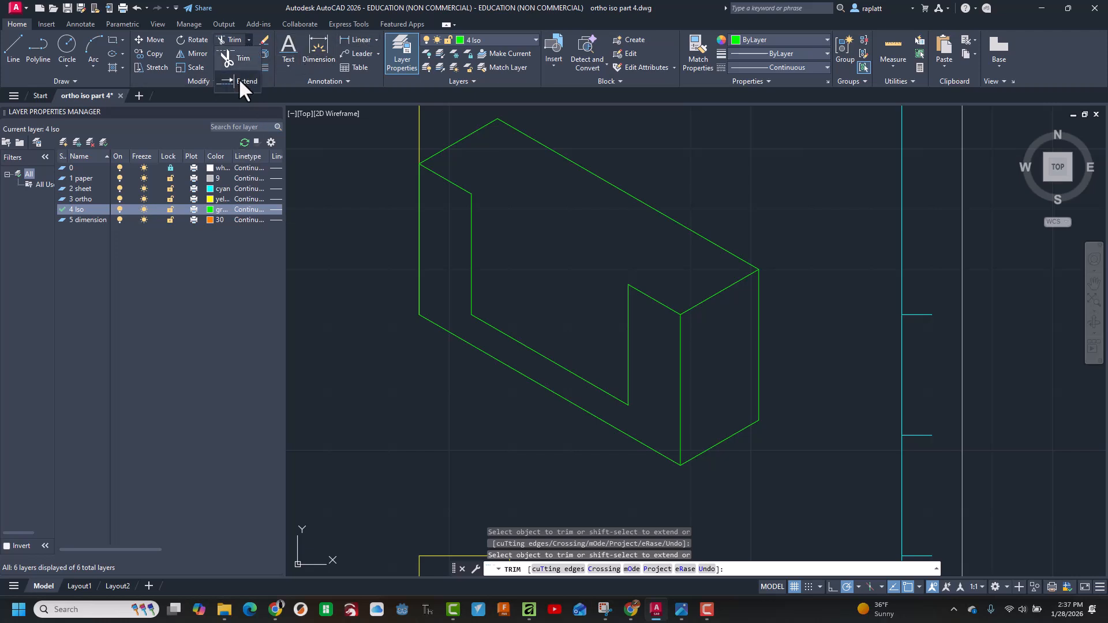
- Extend the right segment of the front face's top edge across the opening to the left segment
left_click(241, 81)
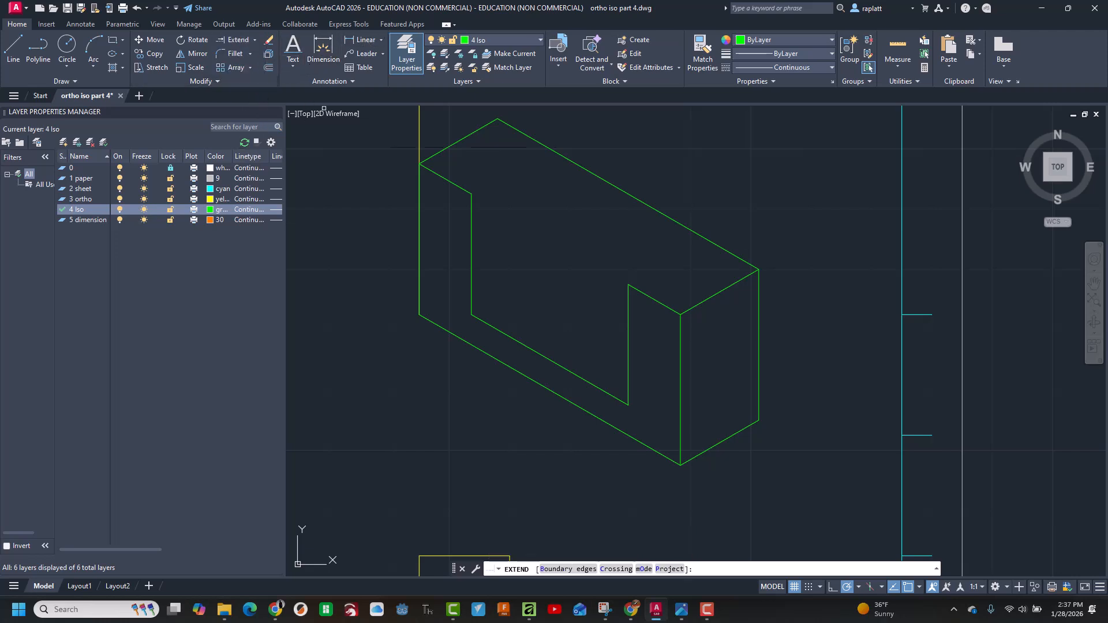
left_click(650, 296)
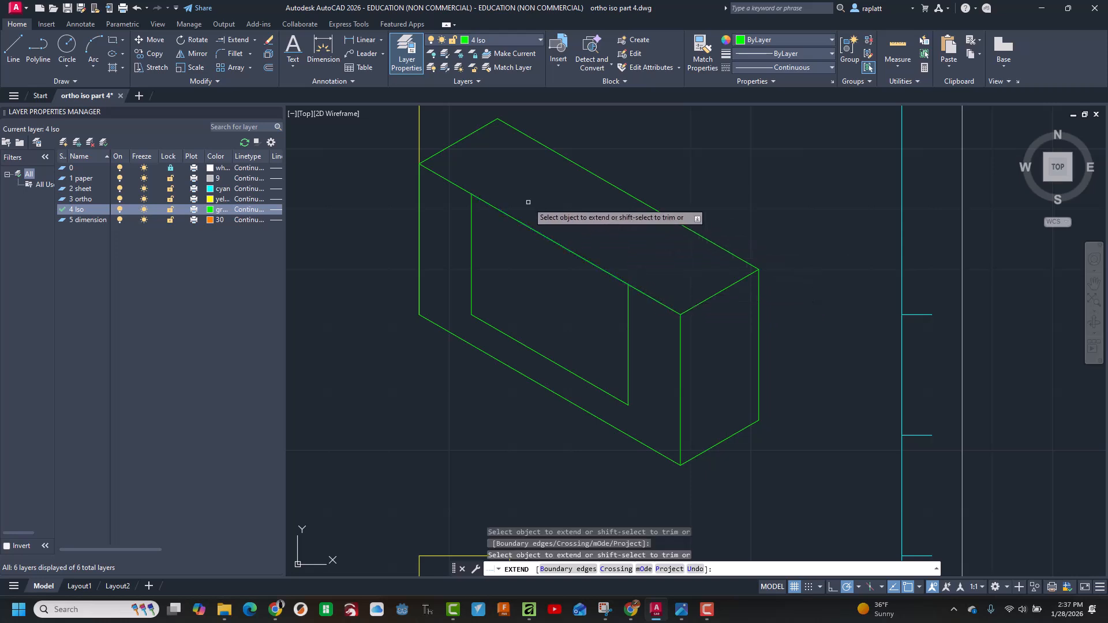
key("Escape")
- Erase the short left segment of the front face's top edge and extend the long segment to the upper-left corner
left_click(269, 41)
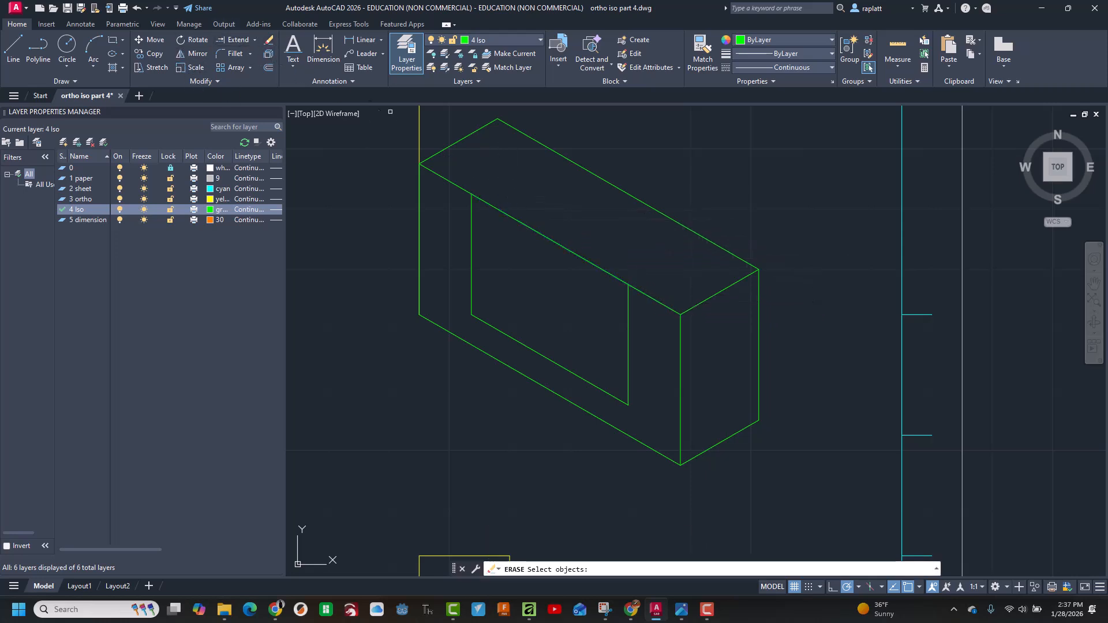
left_click(444, 176)
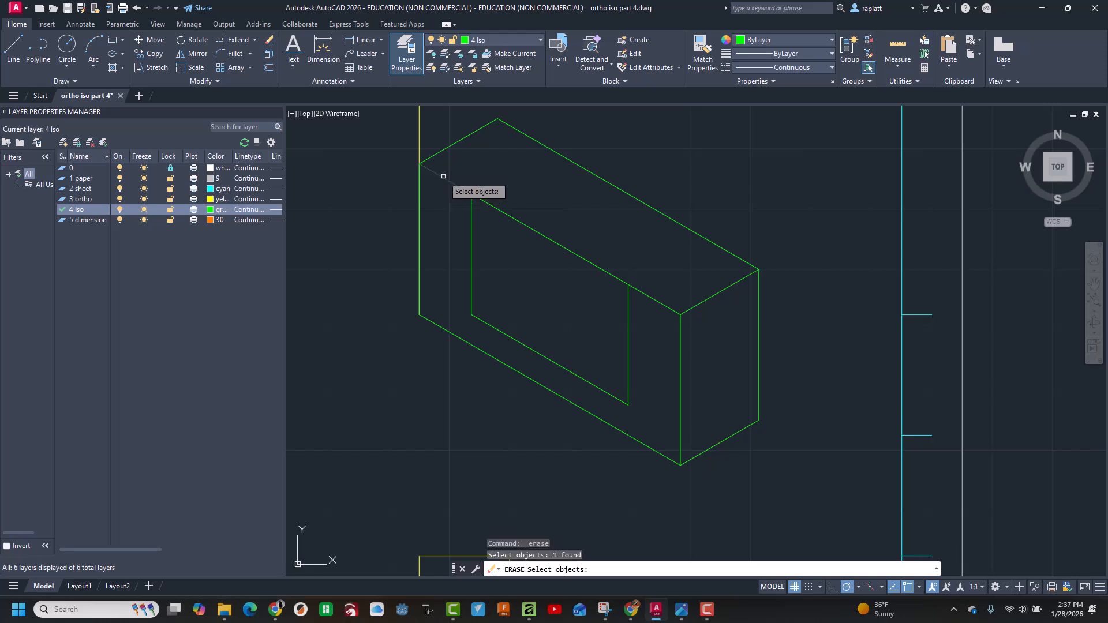
key("Return")
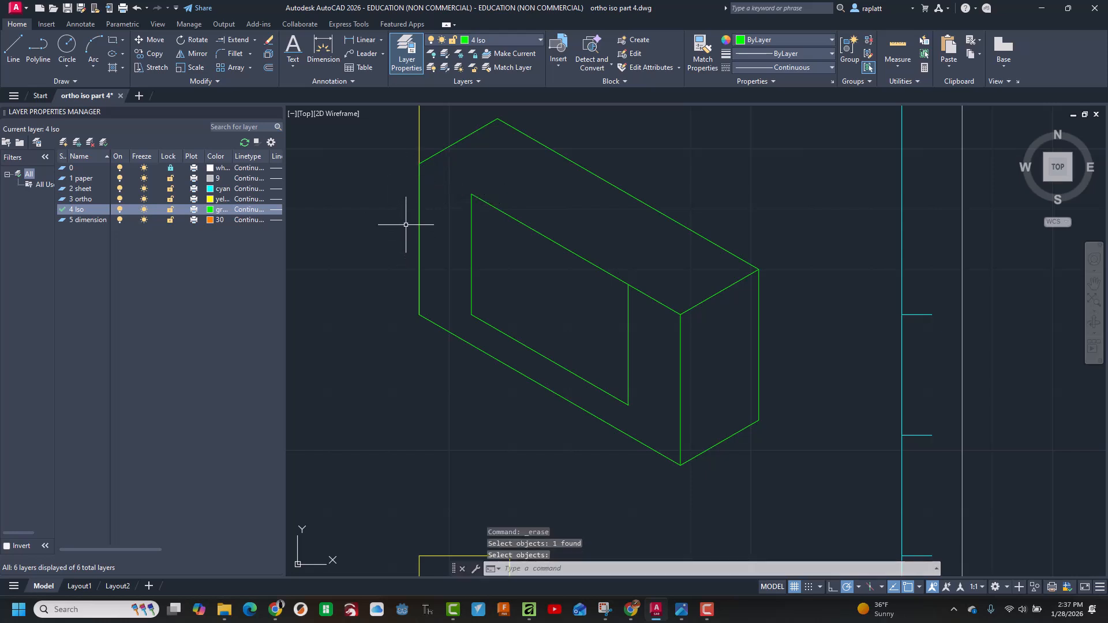
left_click(235, 41)
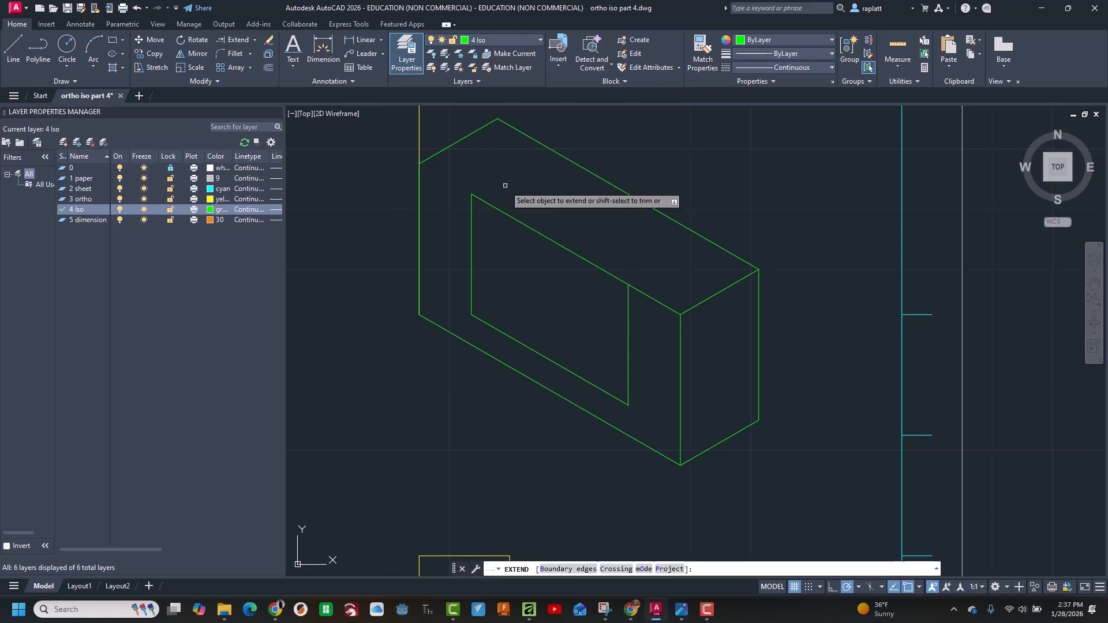
left_click(482, 201)
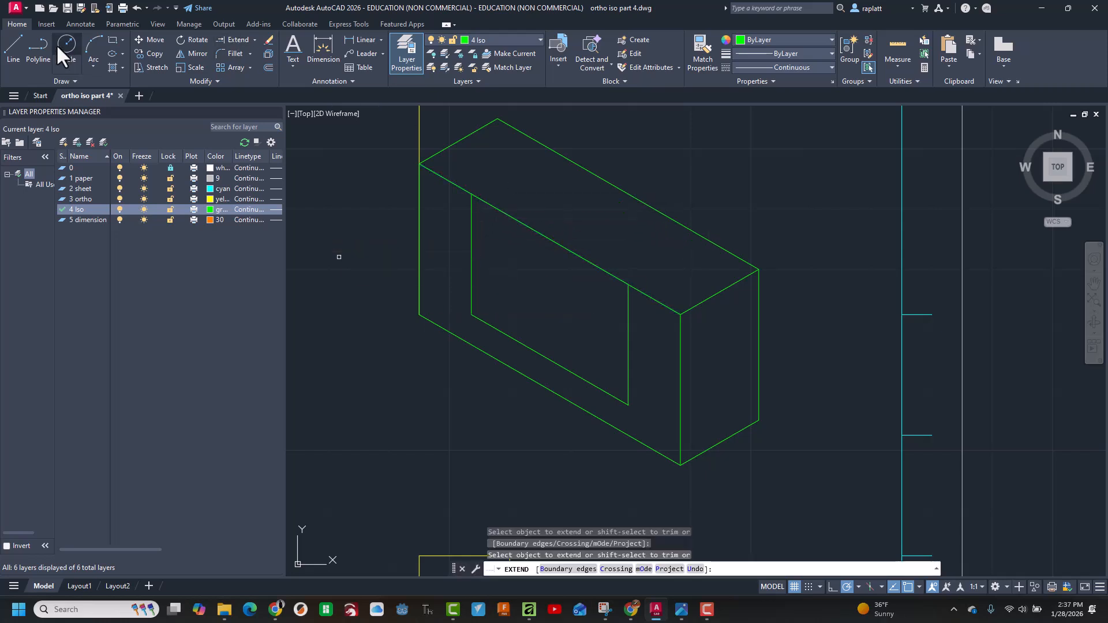
- Start a line at the midpoint of the front face's top edge
left_click(12, 46)
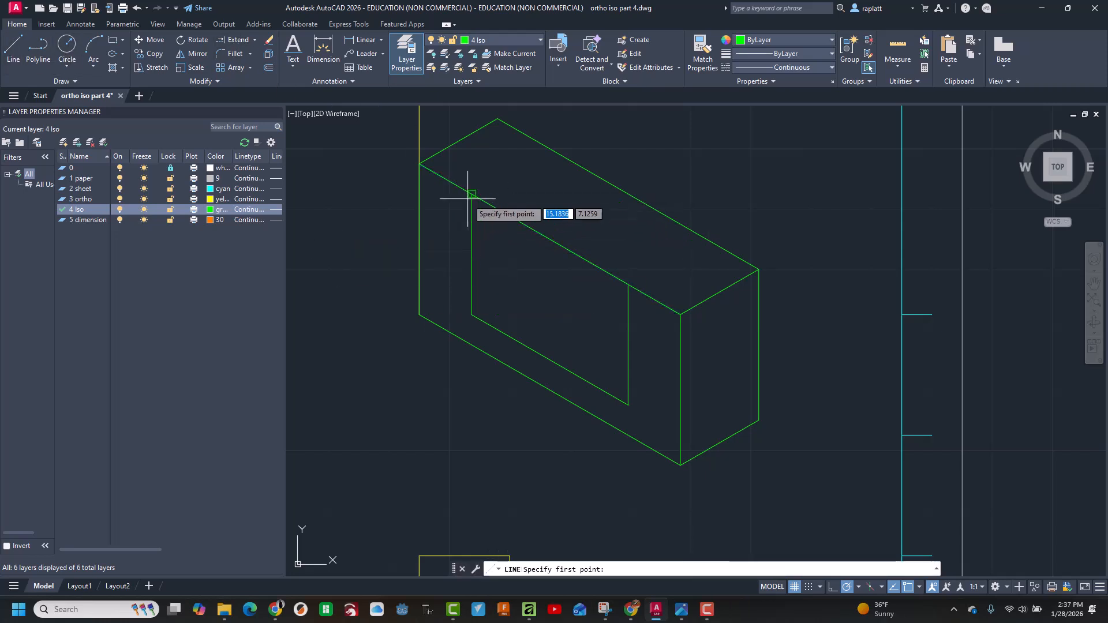
left_click(550, 238)
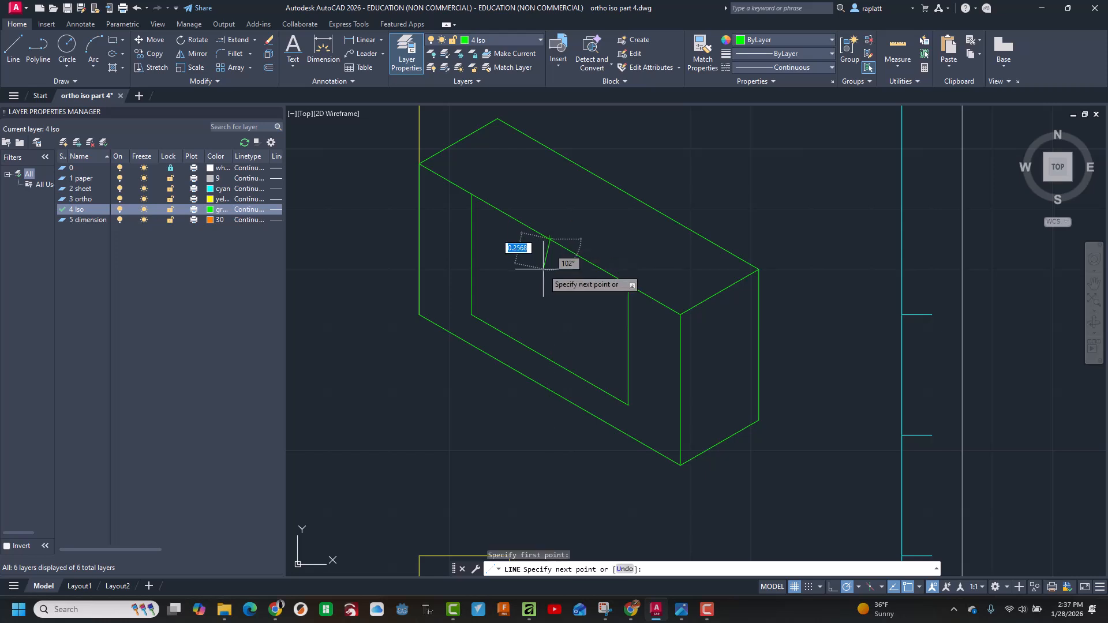
type(".25")
key("Return")
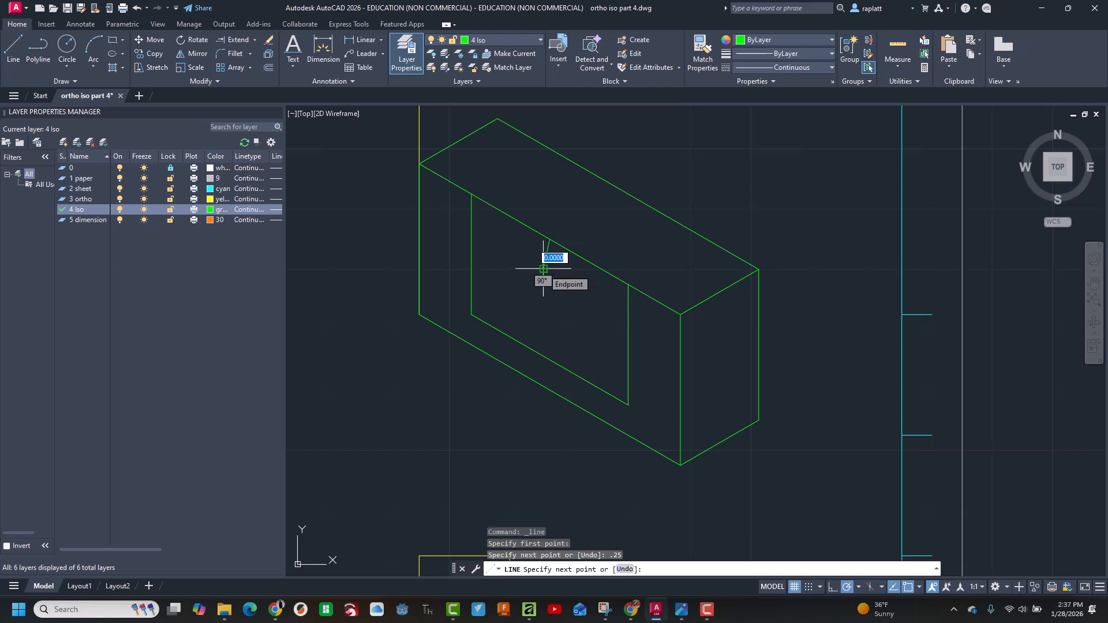
key("ctrl+z")
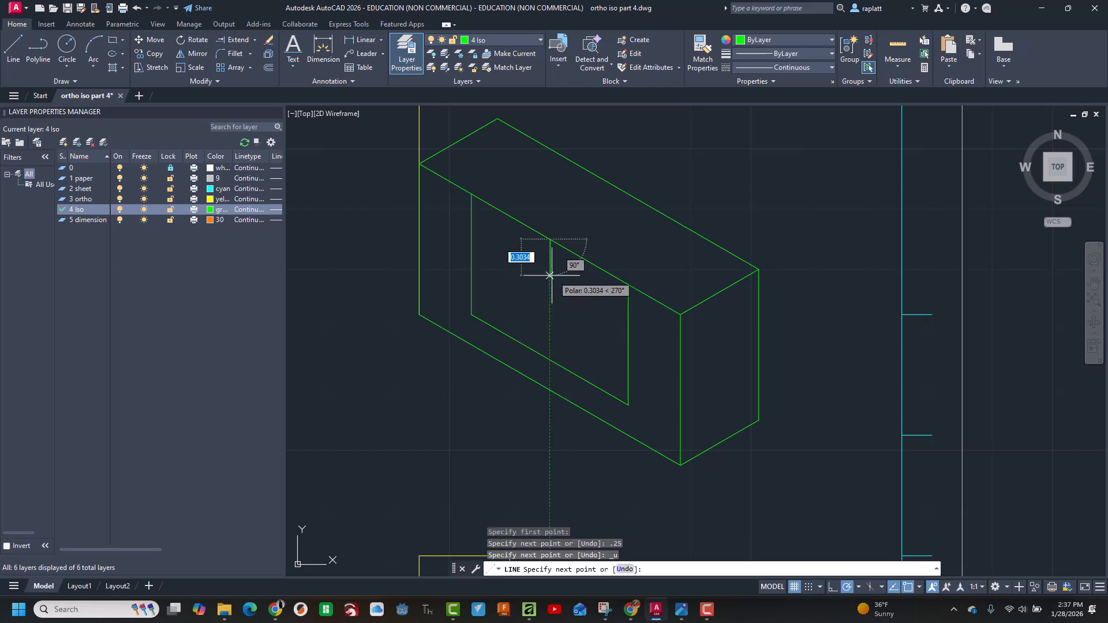
- Draw 0.25 straight down, continue parallel to the top edge to the opening's right side, and extend that line to the left side
type(".2")
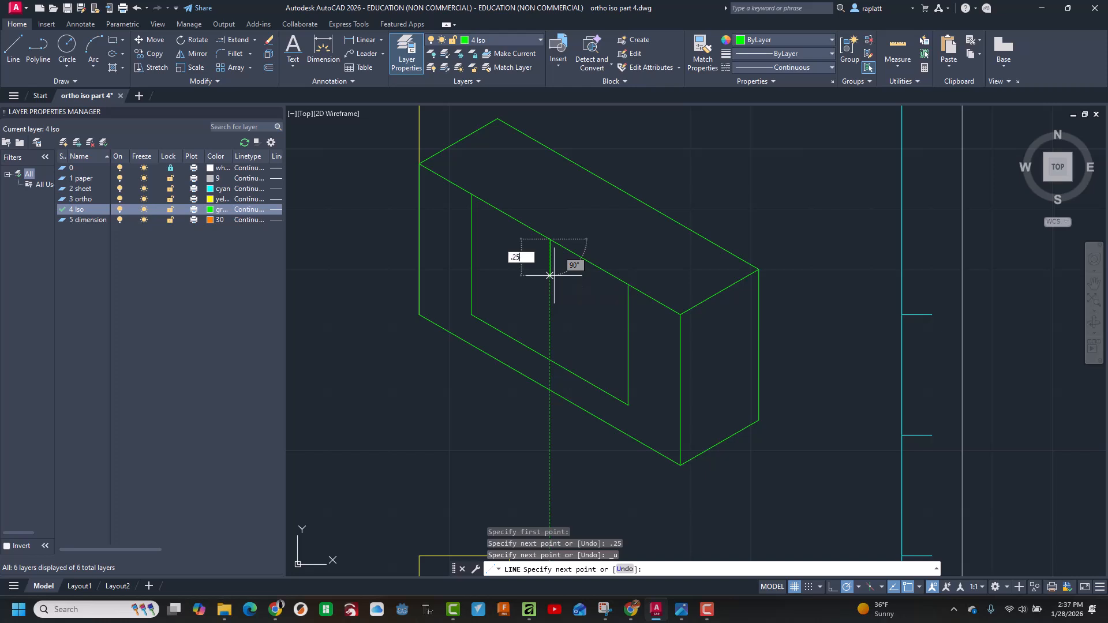
type("5")
key("Return")
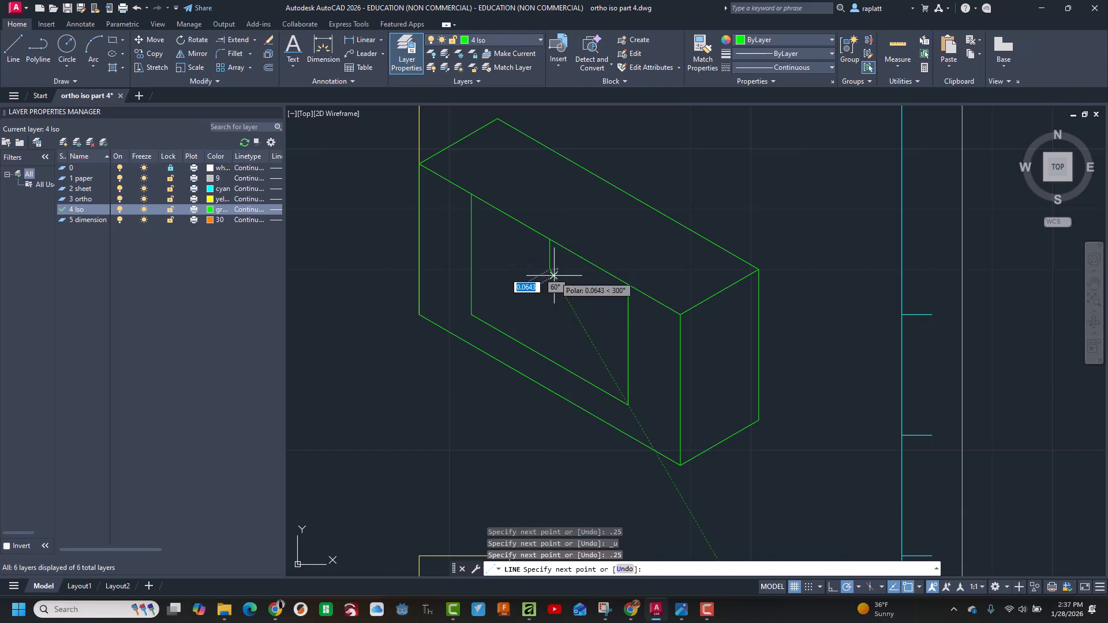
left_click(628, 310)
key("Escape")
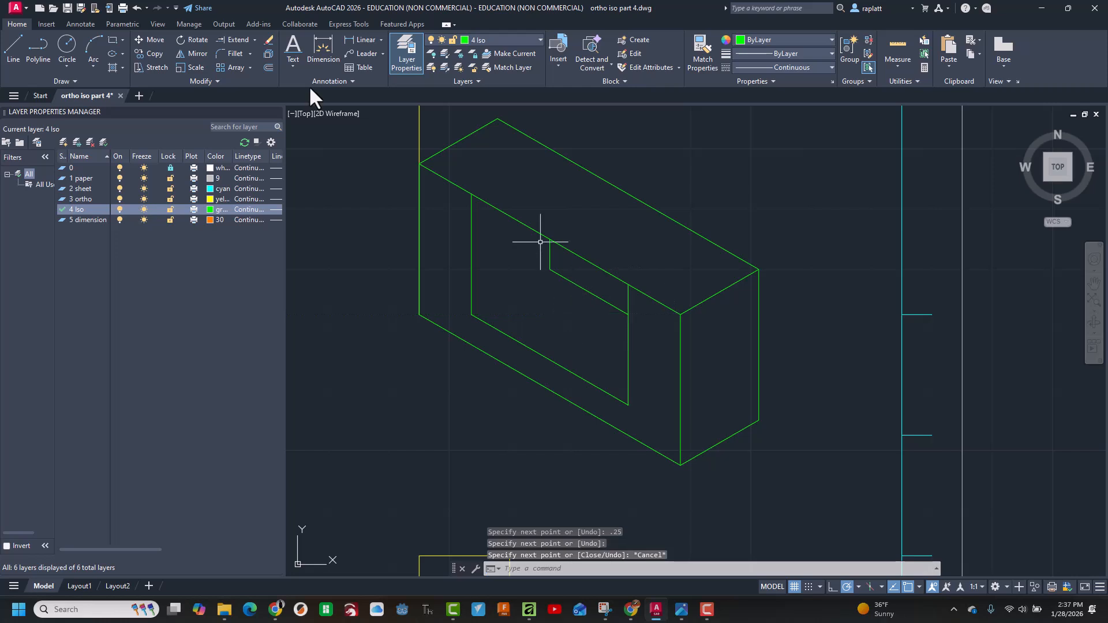
left_click(248, 39)
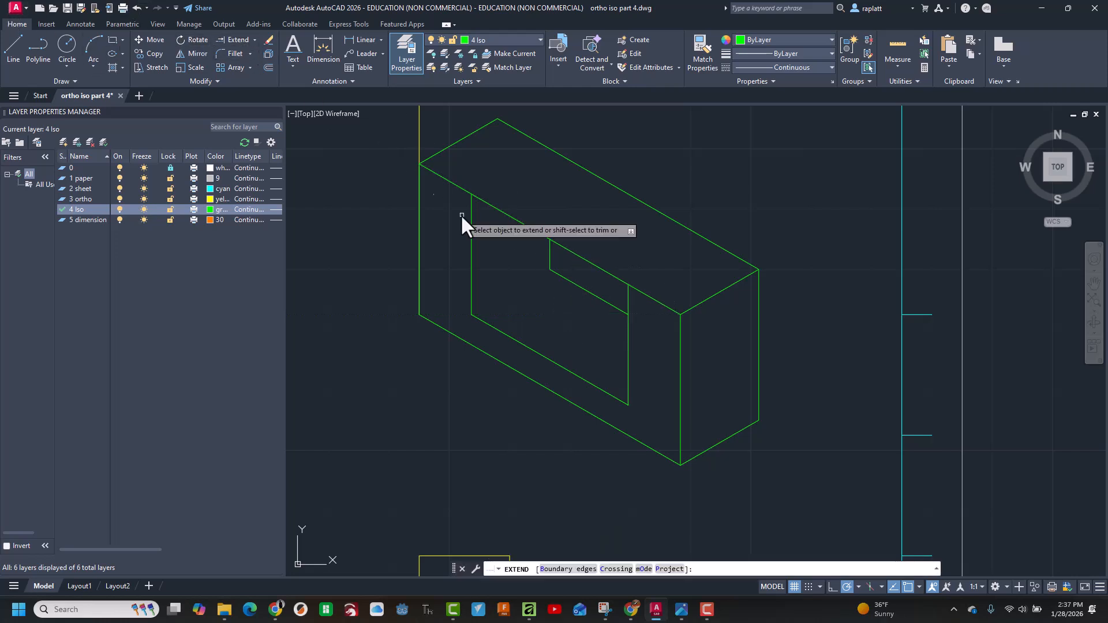
left_click(557, 275)
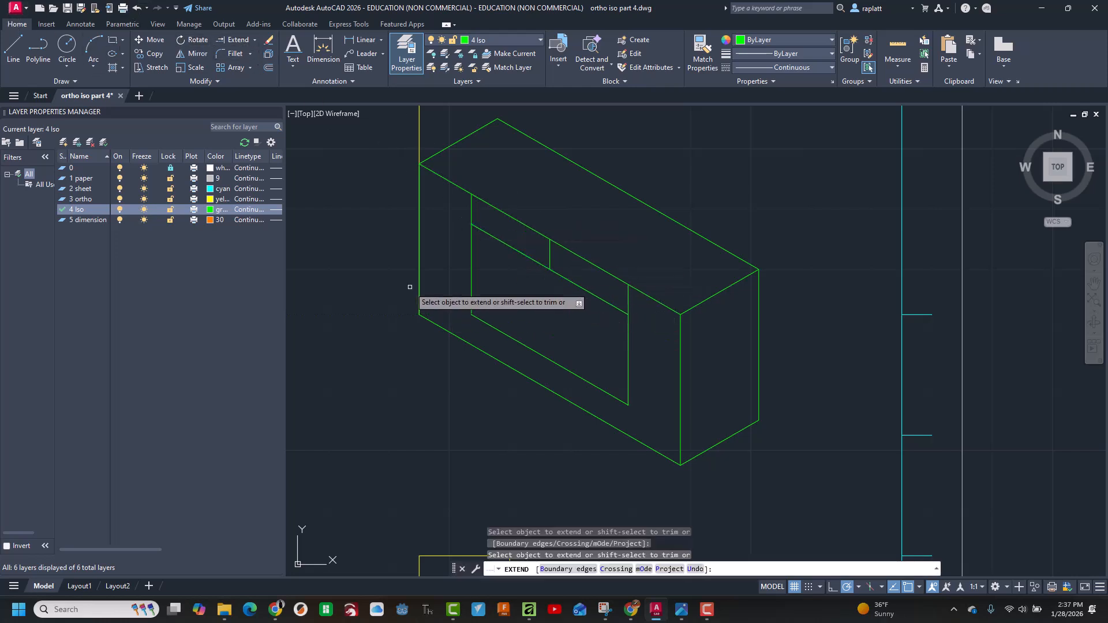
- Trim away the three vertical pieces between the front face's top edge and the opening's new top edge
left_click(254, 39)
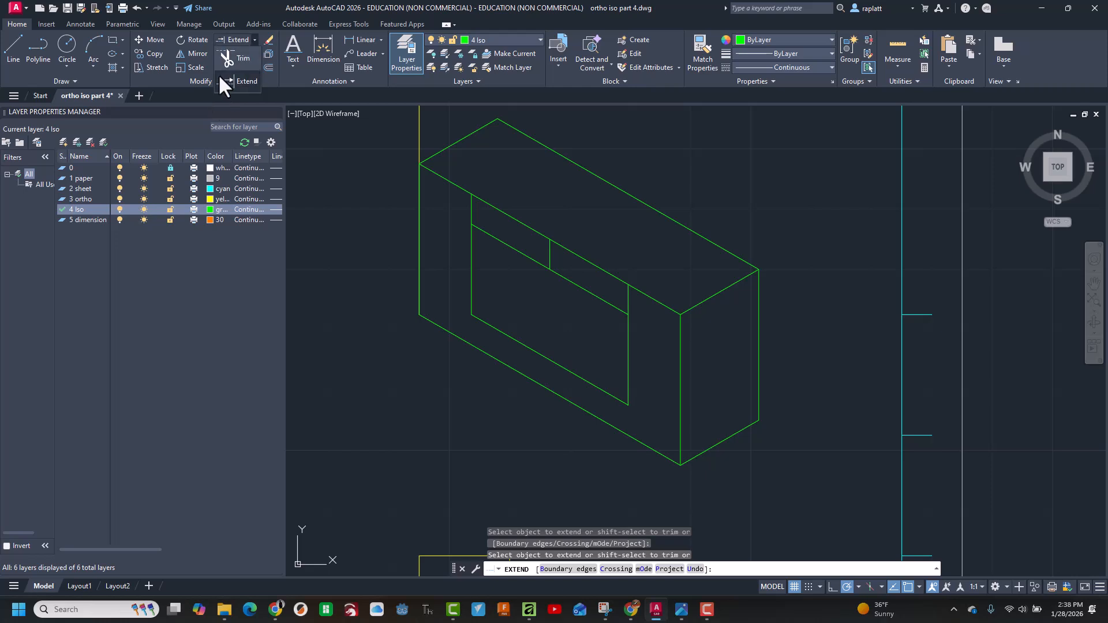
left_click(228, 62)
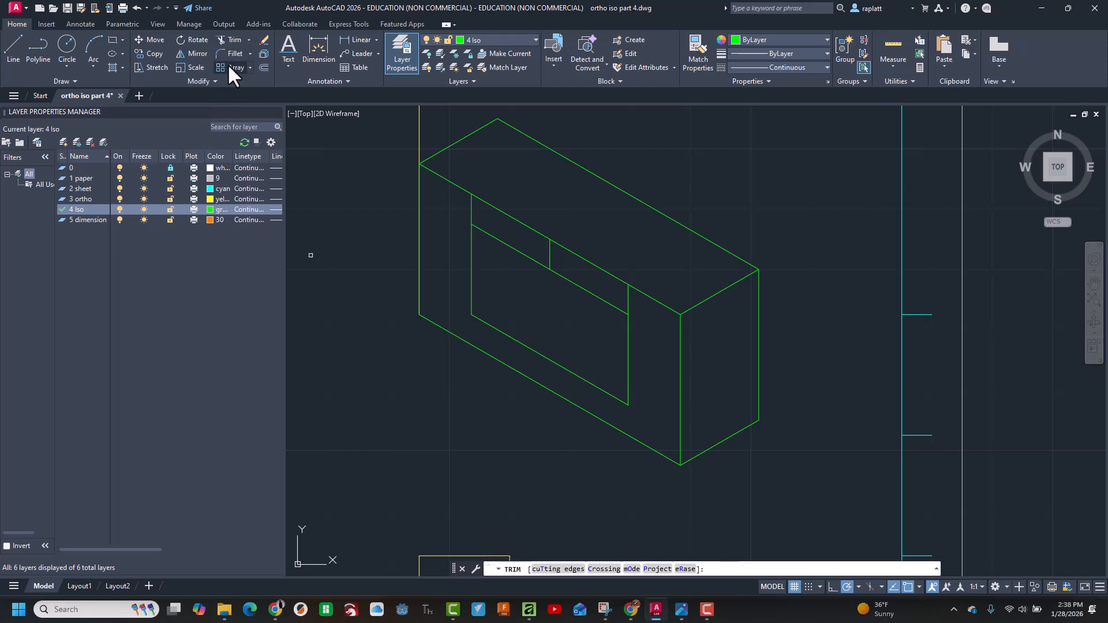
left_click(471, 211)
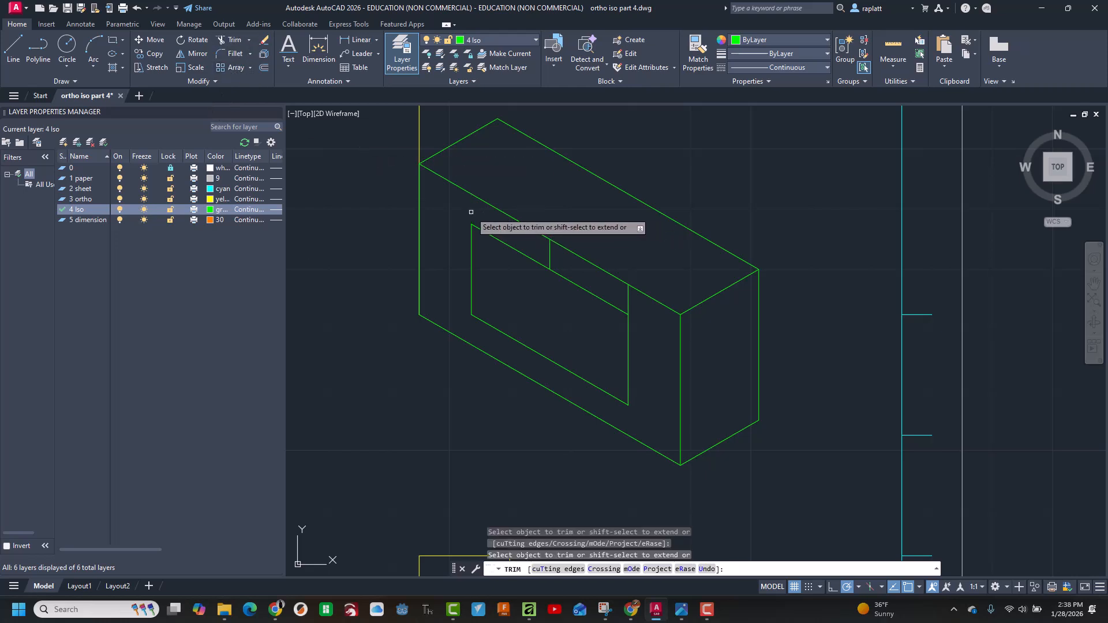
left_click(548, 248)
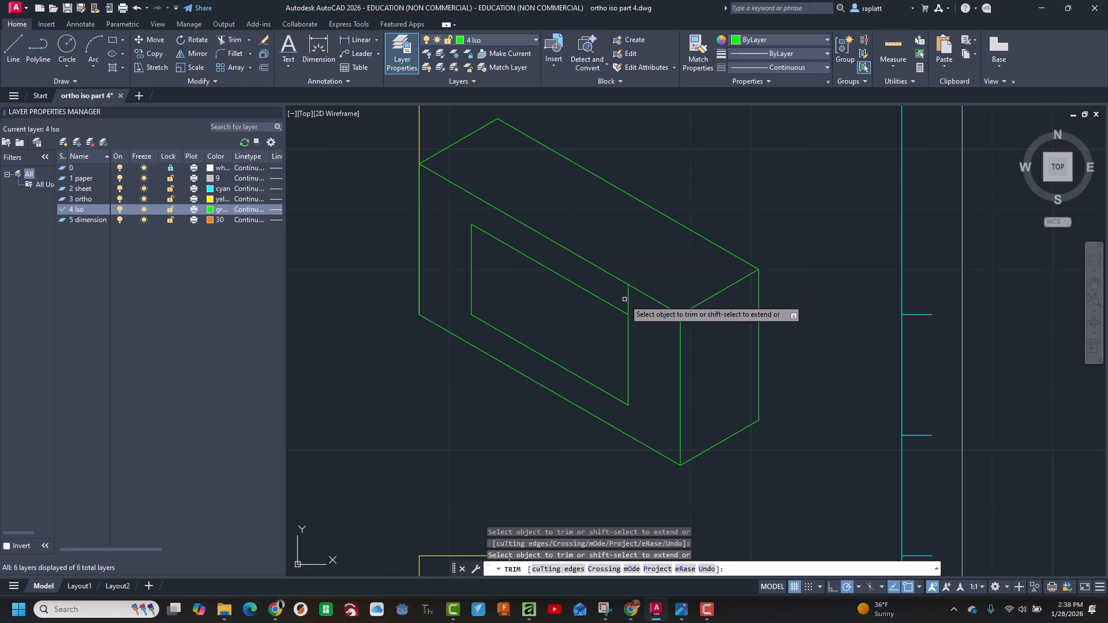
left_click(628, 300)
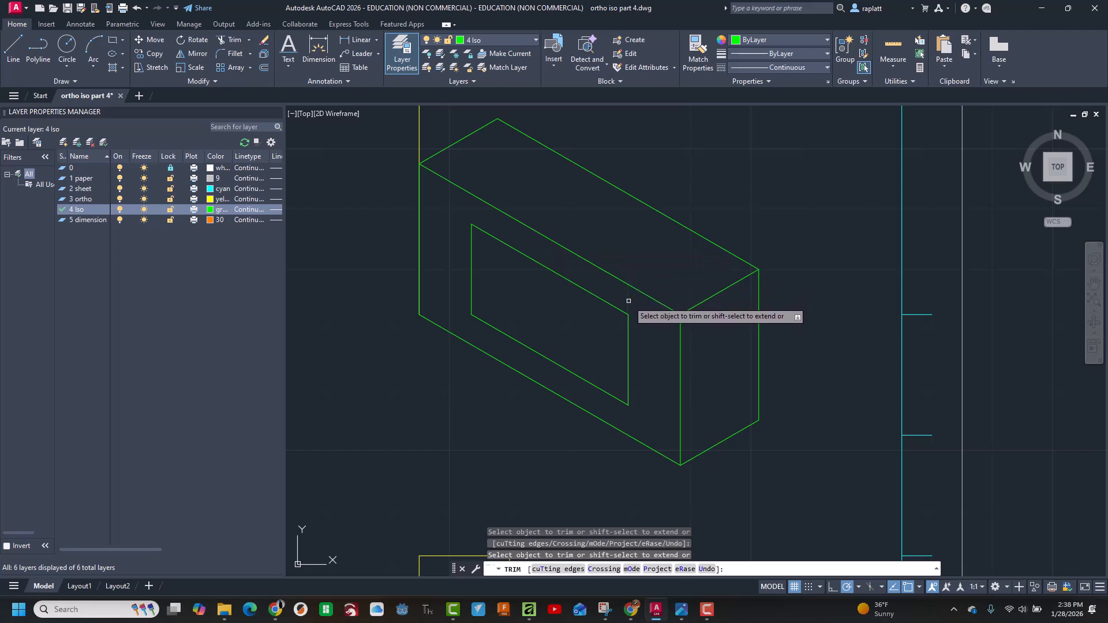
- Draw the opening's receding inner edge at 30° from its lower-left corner to its top edge
left_click(7, 52)
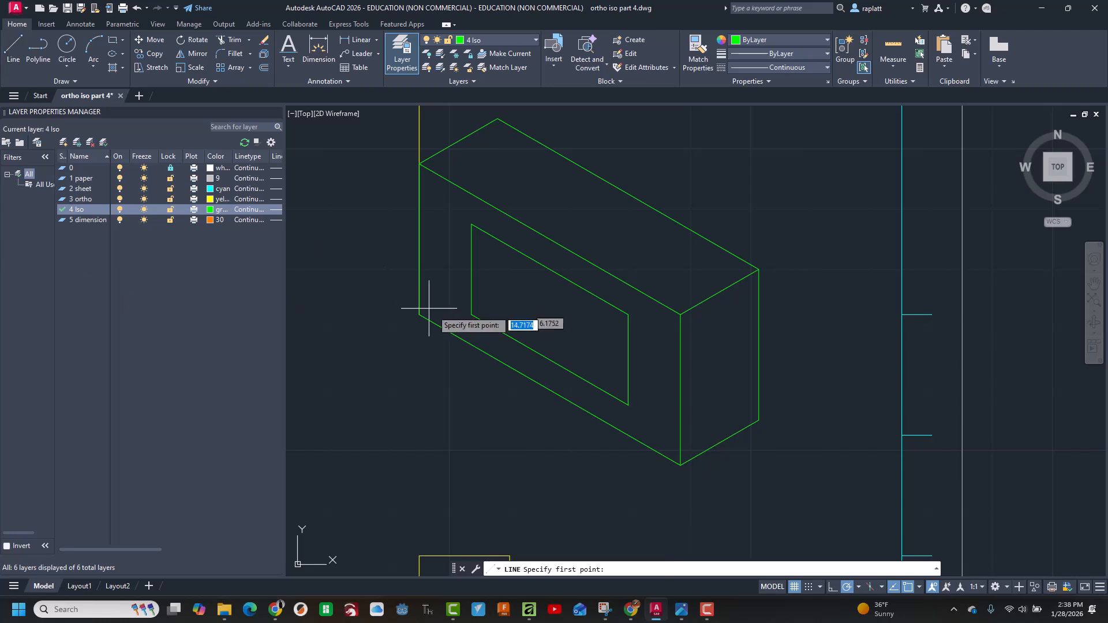
left_click(471, 314)
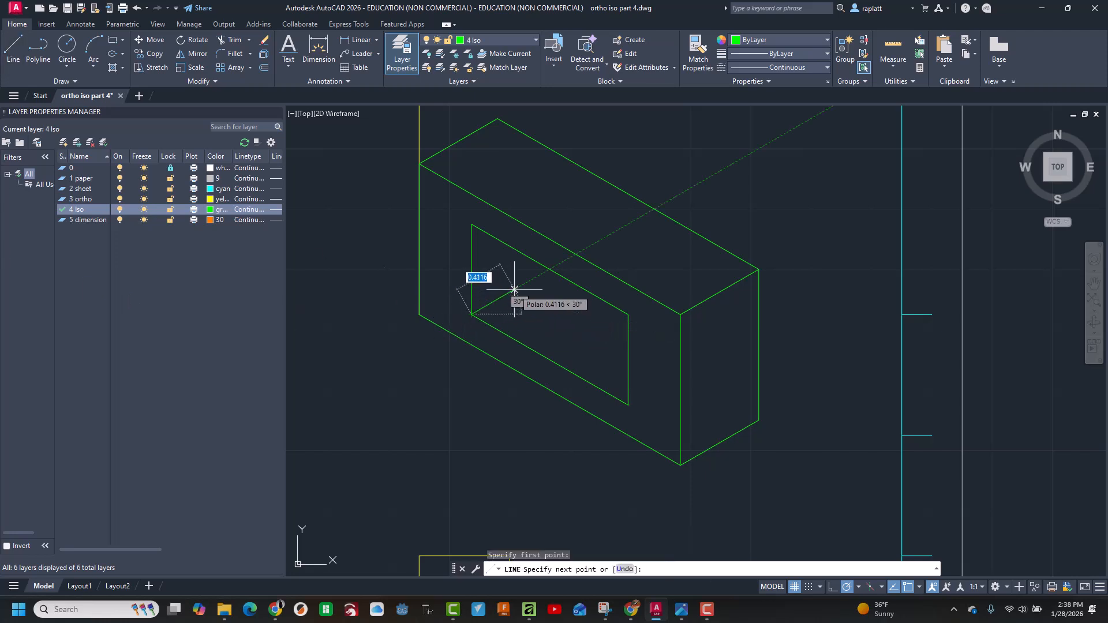
left_click(549, 270)
key("Escape")
- Make layer 3 ortho the current layer
scroll(505, 297, "down", 4)
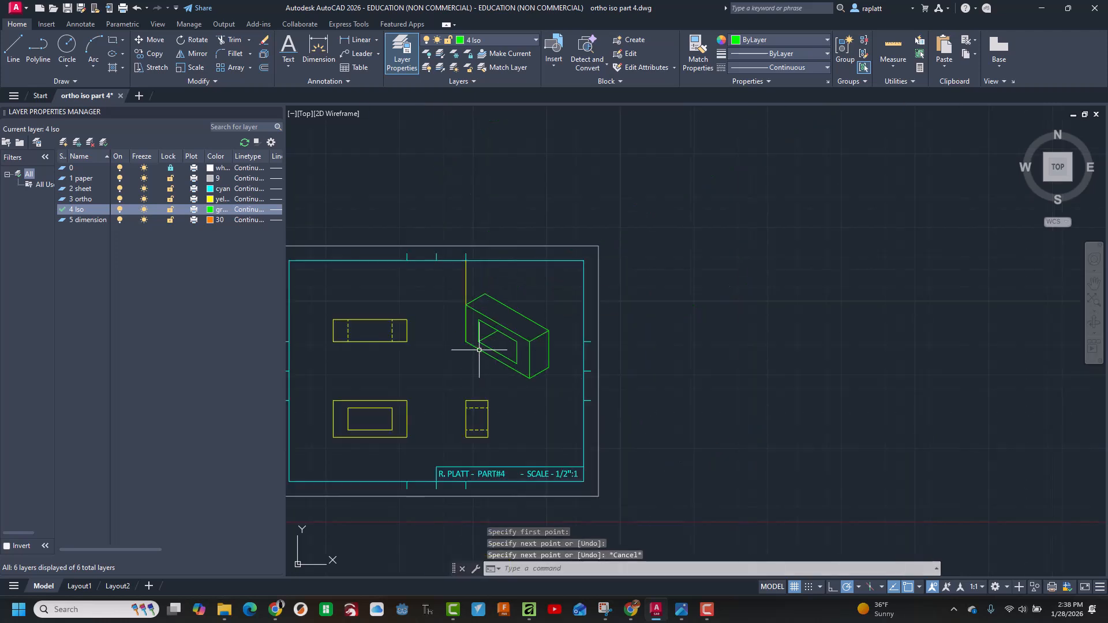
middle_click_drag(479, 353, 616, 341)
scroll(588, 266, "up", 2)
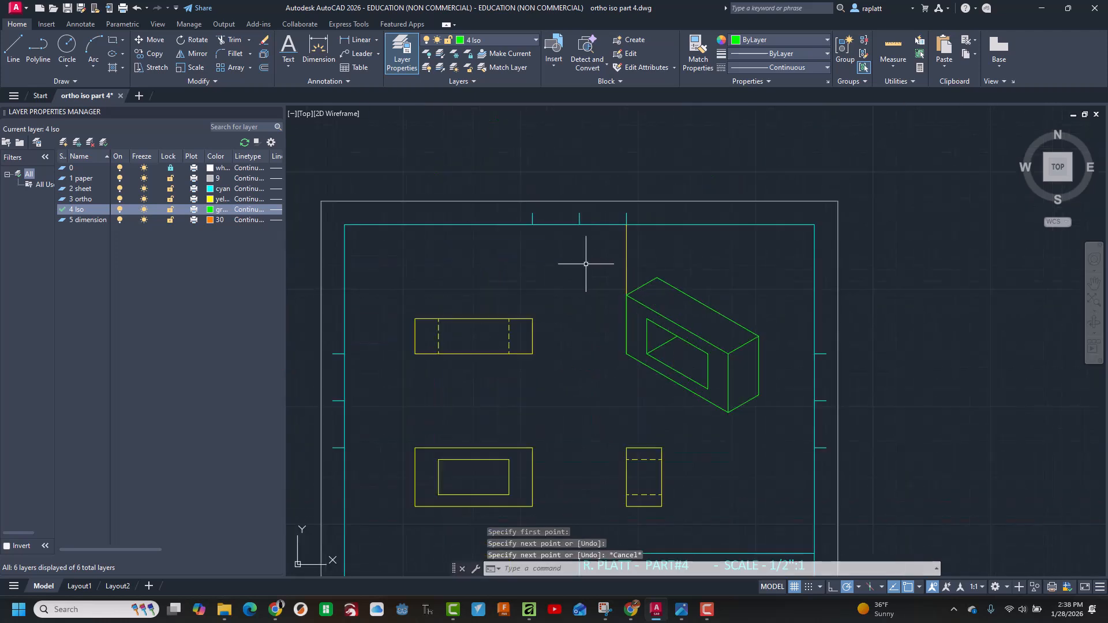
double_click(60, 198)
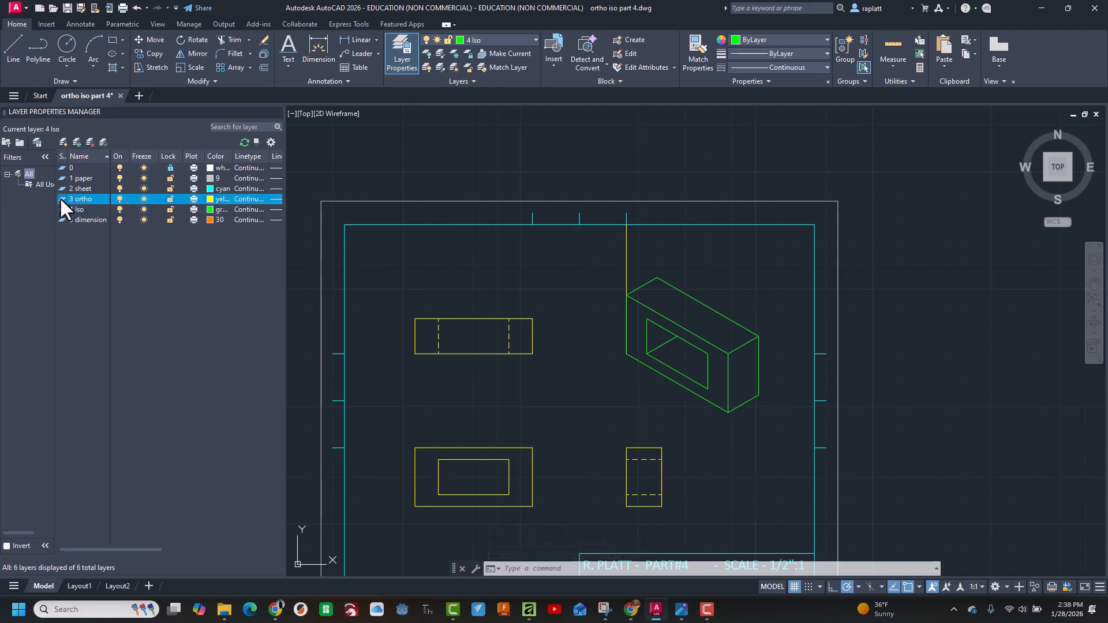
- Hide layer 4 Iso, trim away the yellow vertical construction line at the block's left edge, and show the layer again
left_click(120, 209)
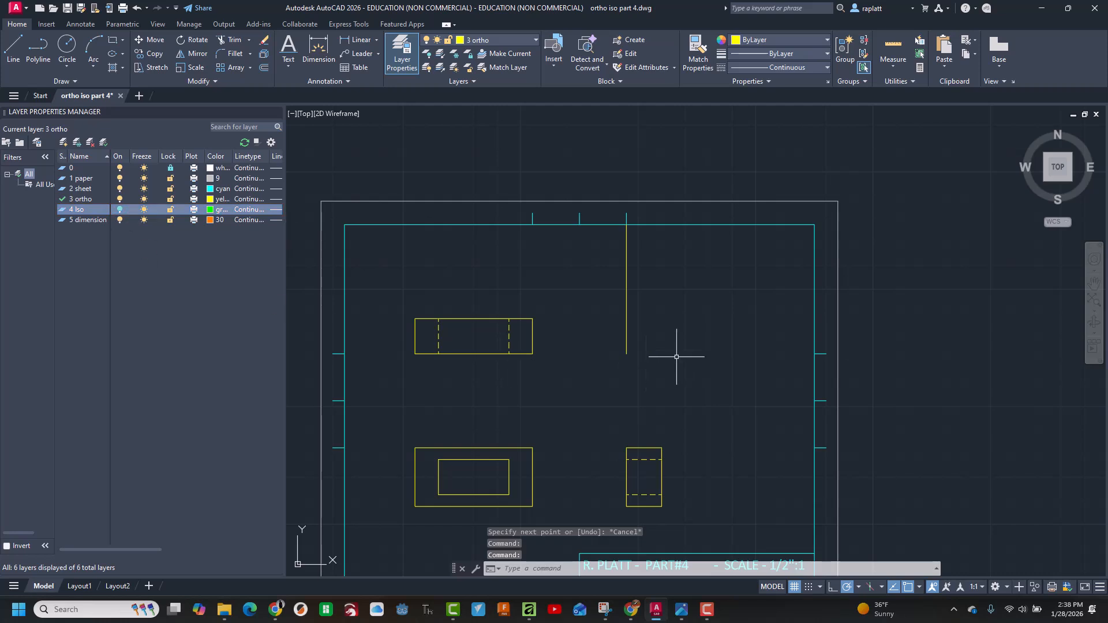
left_click(234, 38)
left_click(627, 269)
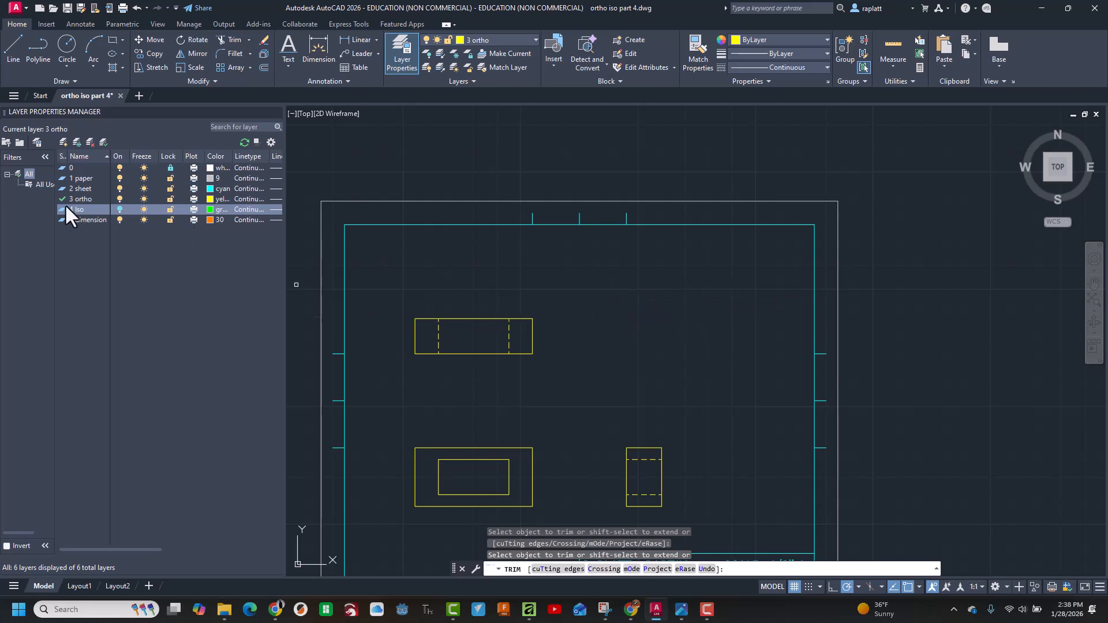
left_click(117, 206)
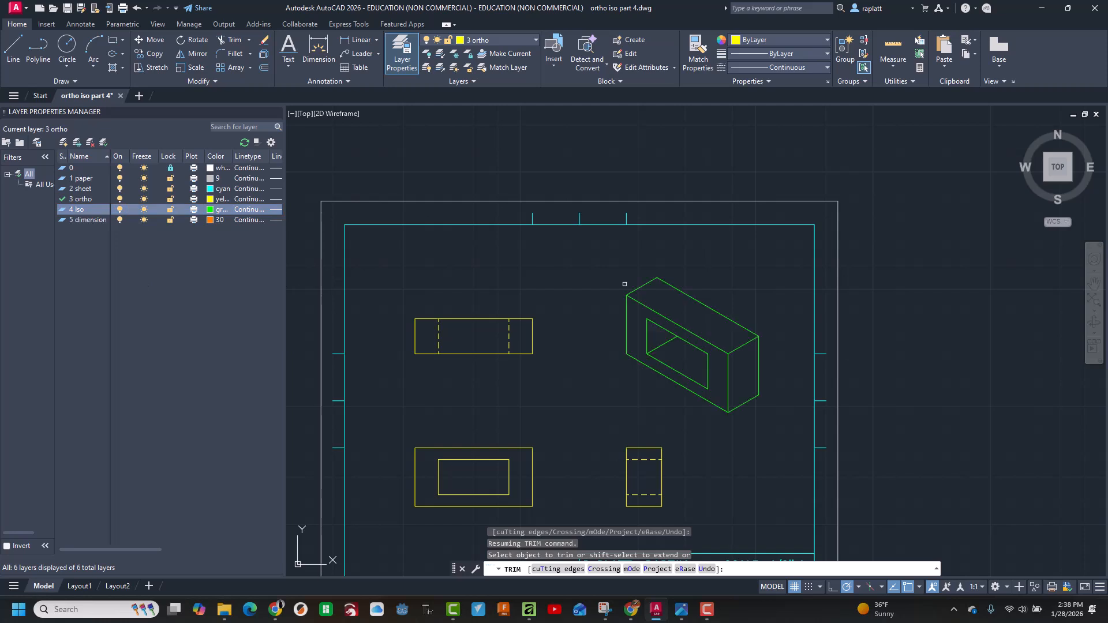
- Save the drawing and make layer 5 dimension the current layer
mouse_move(291, 330)
middle_mouse_down()
mouse_move(324, 289)
mouse_move(312, 237)
middle_mouse_up()
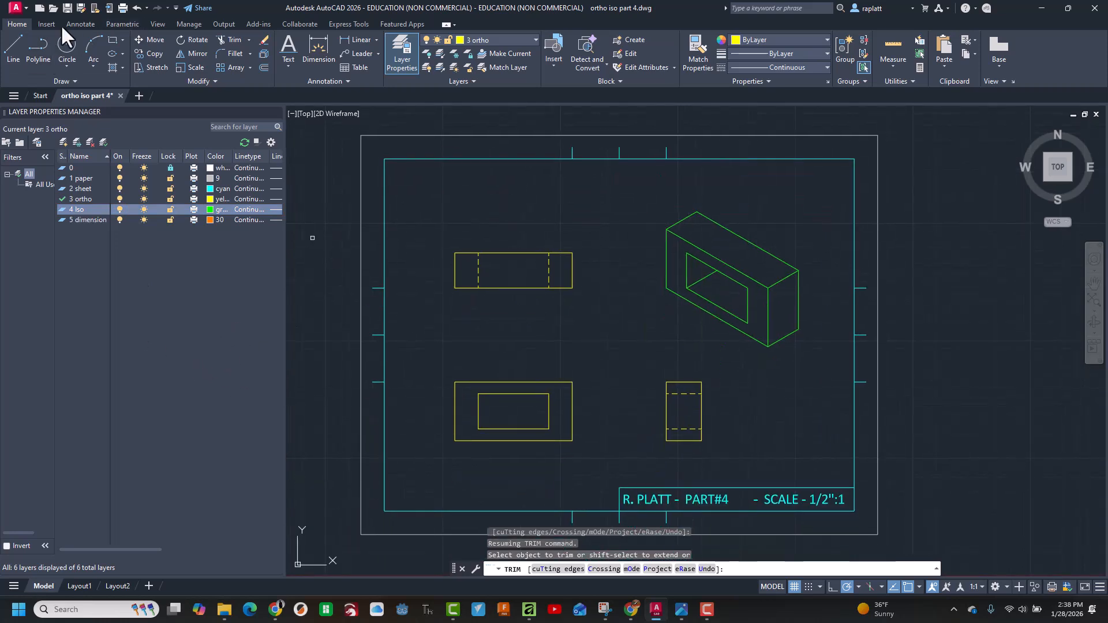
left_click(67, 9)
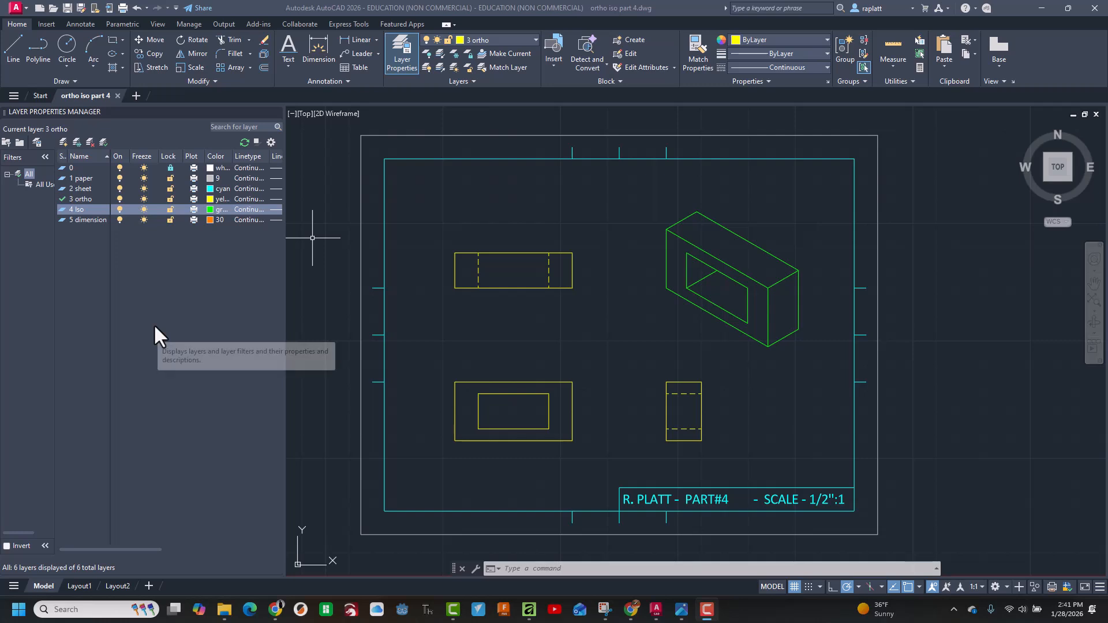
left_click(64, 218)
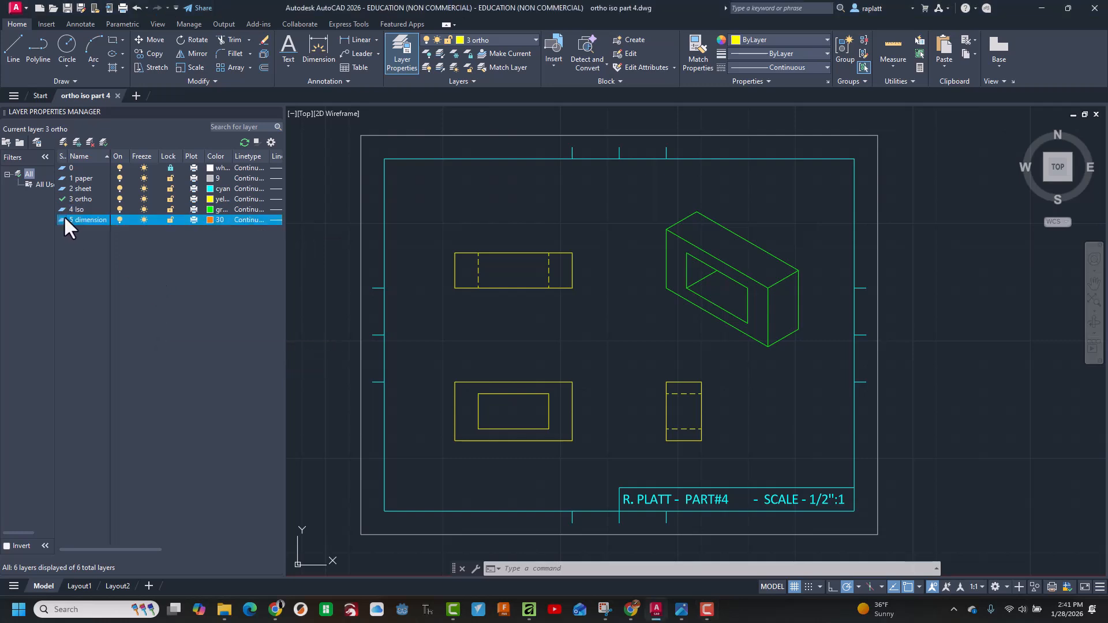
double_click(62, 219)
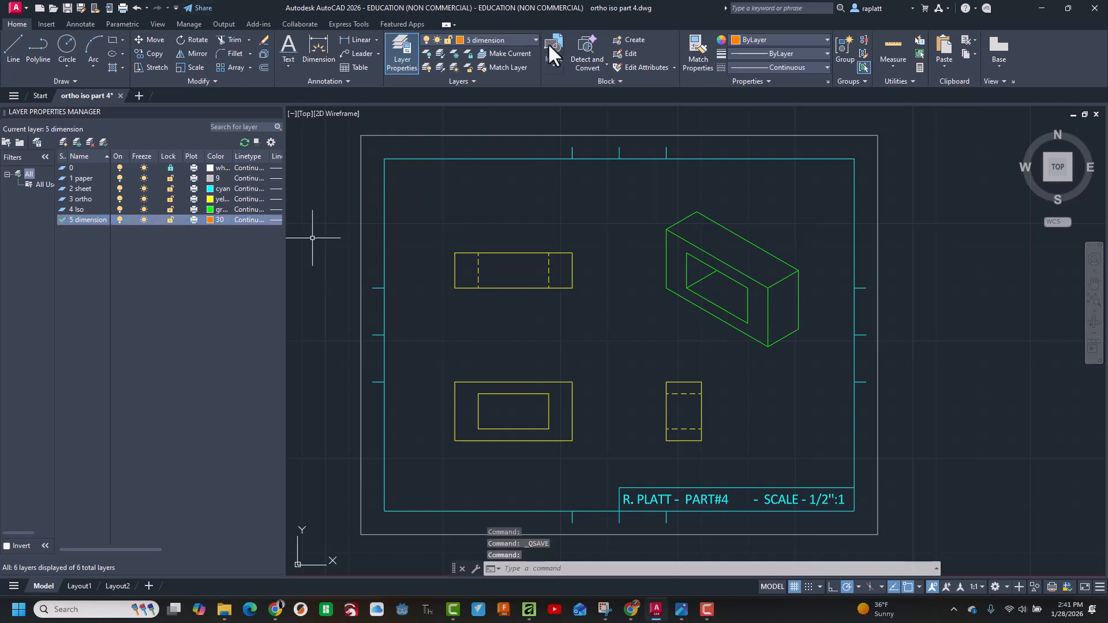
- Following the reference image, dimension the top view's overall width between its upper corners, placing the dimension line 0.5 above the view
left_click(310, 37)
key("alt+Tab")
key("alt+Tab")
key("alt+Tab")
key("alt+Tab")
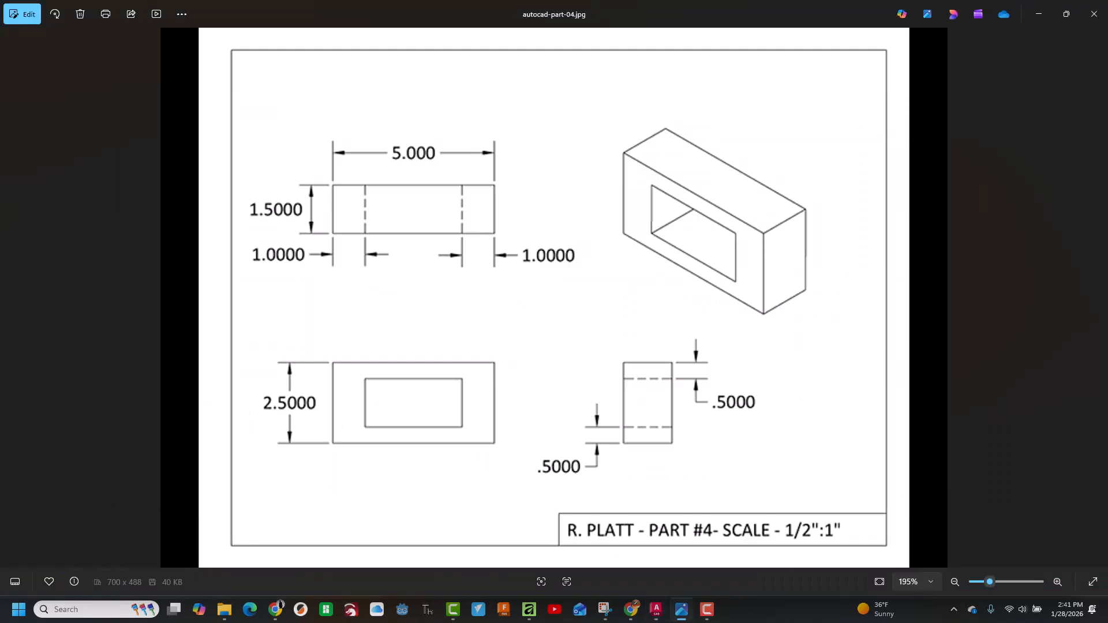
key("alt+Tab")
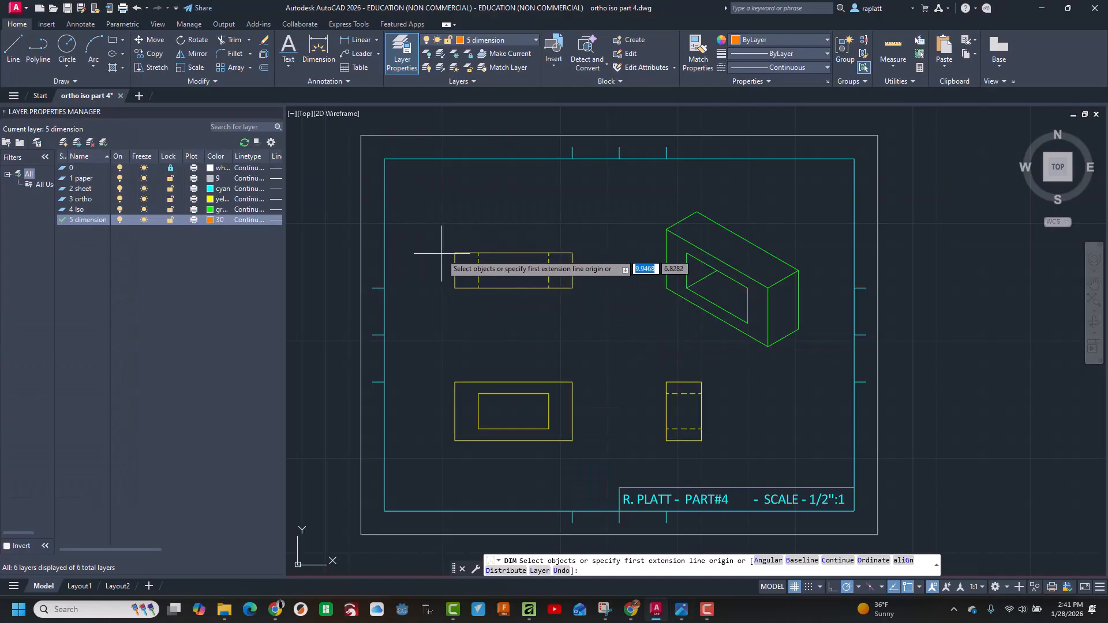
left_click(455, 253)
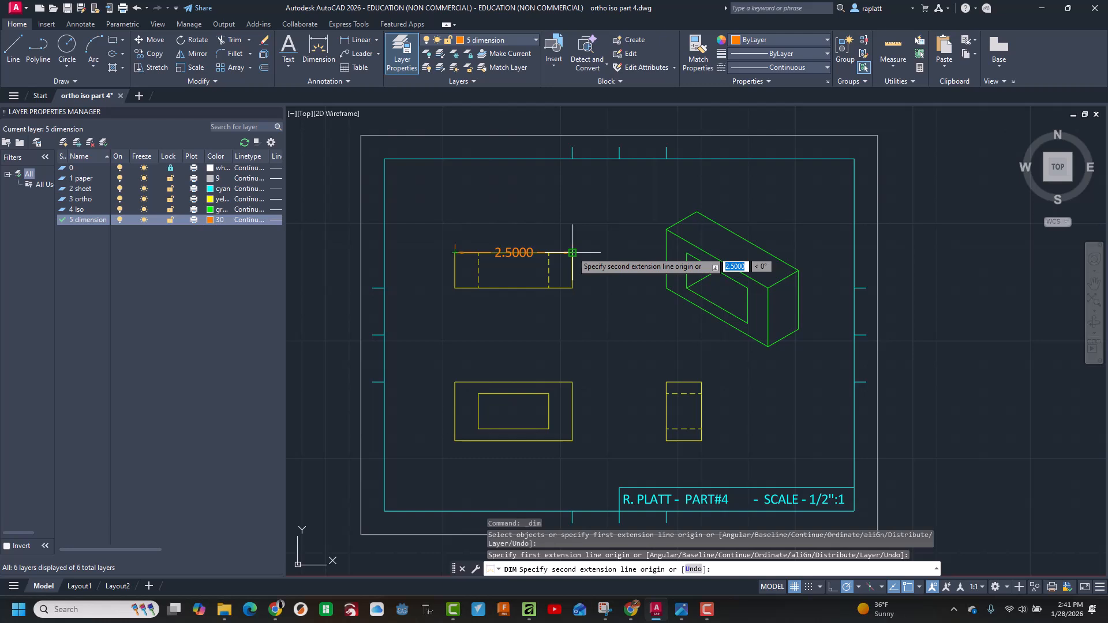
left_click(573, 252)
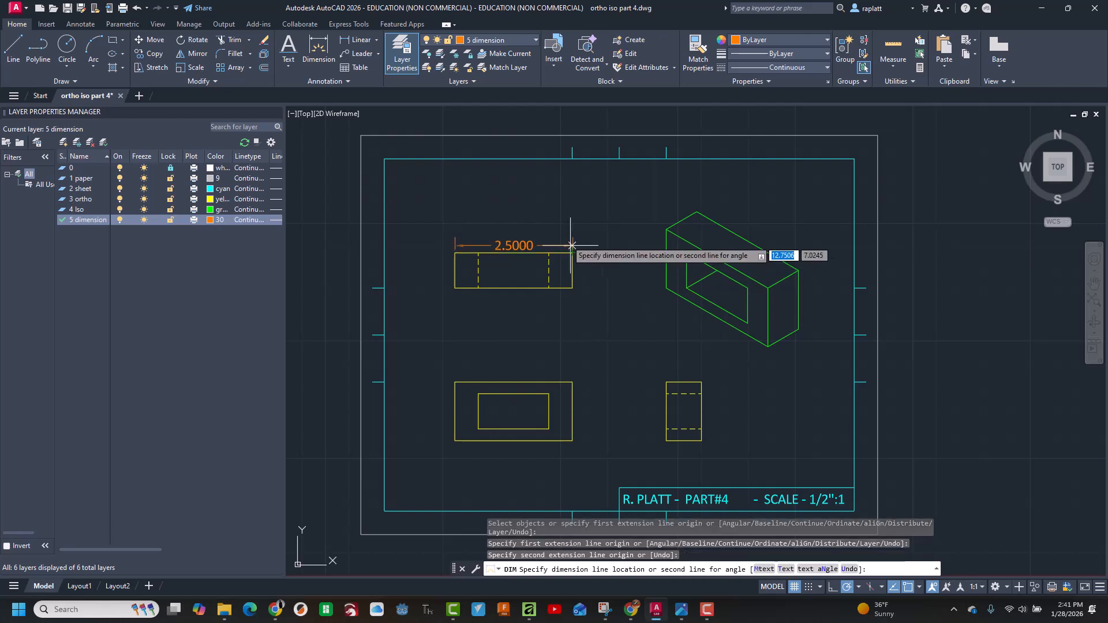
type(".5")
key("Return")
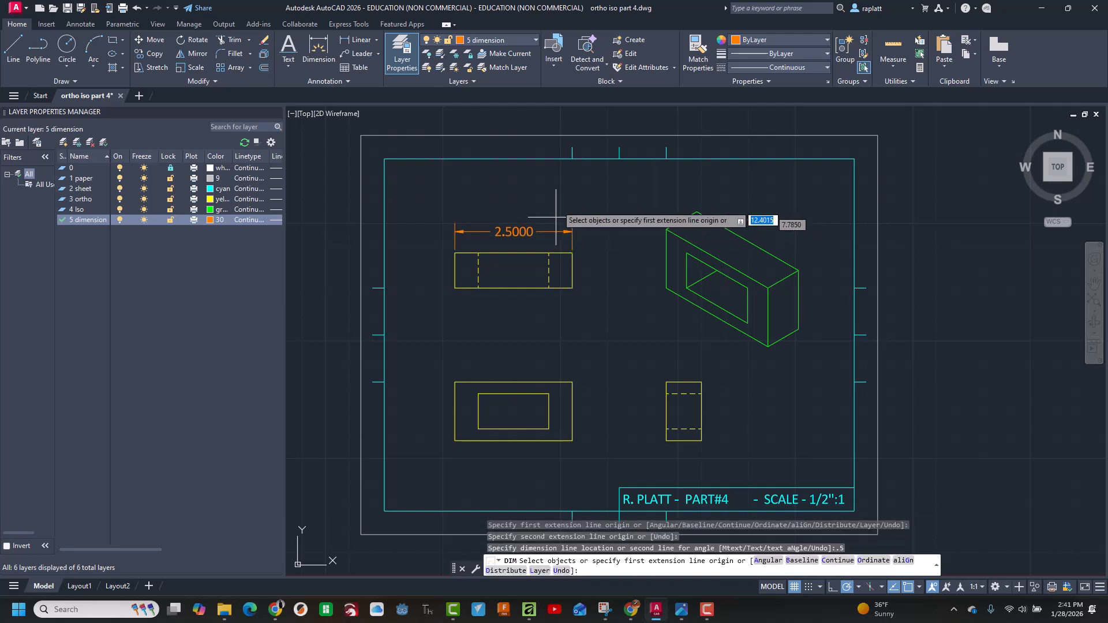
key("Return")
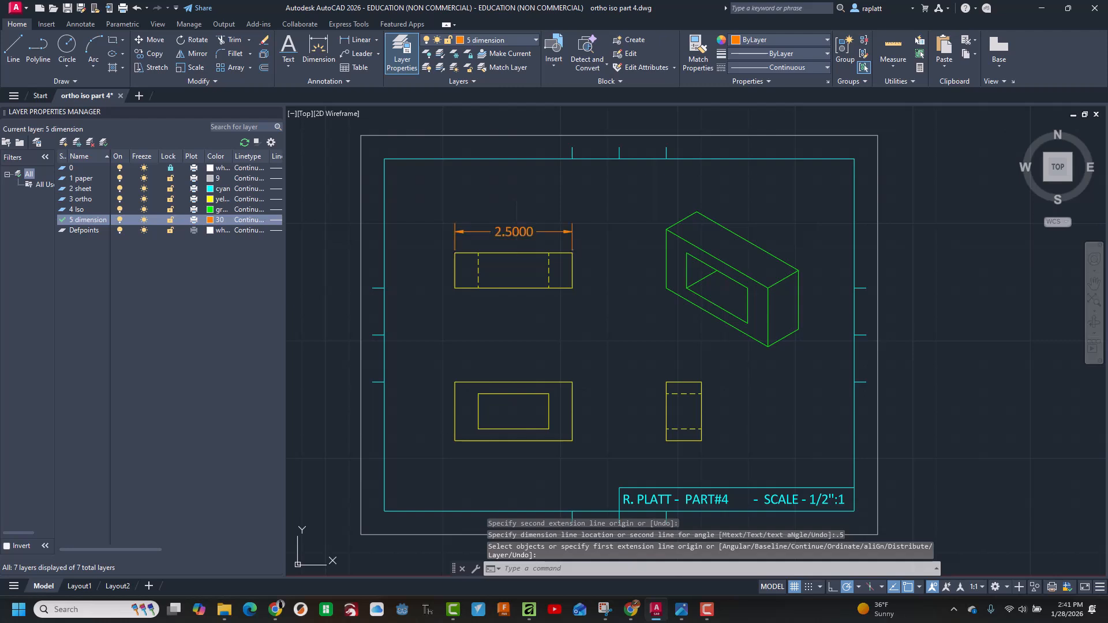
- Override the top view's width dimension text with 5.0000"
double_click(517, 231)
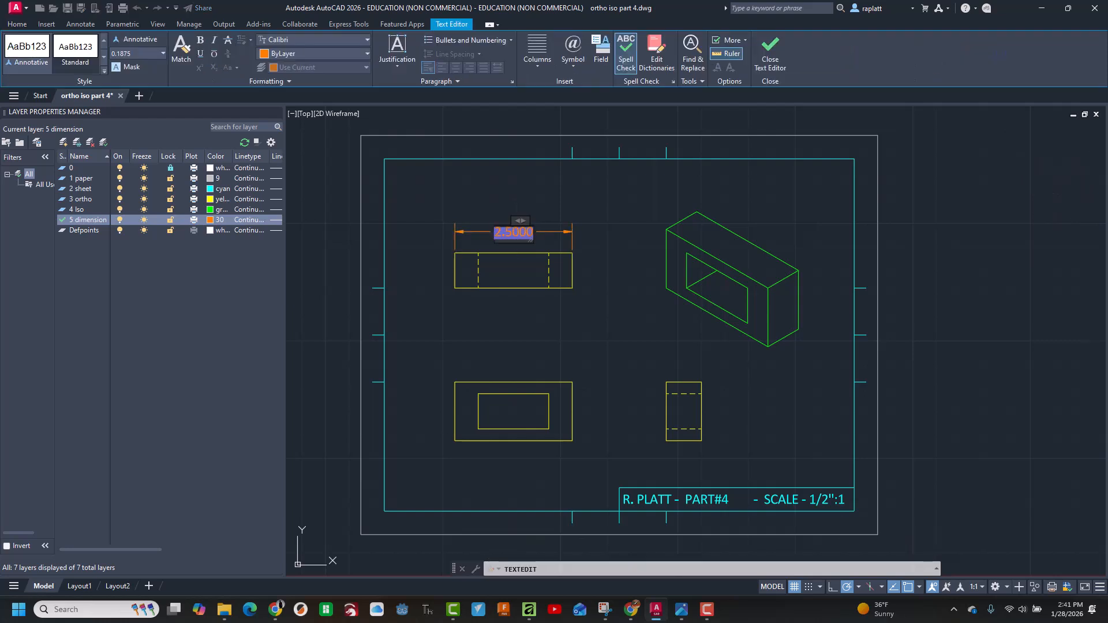
key("Delete")
type("5.0000\"")
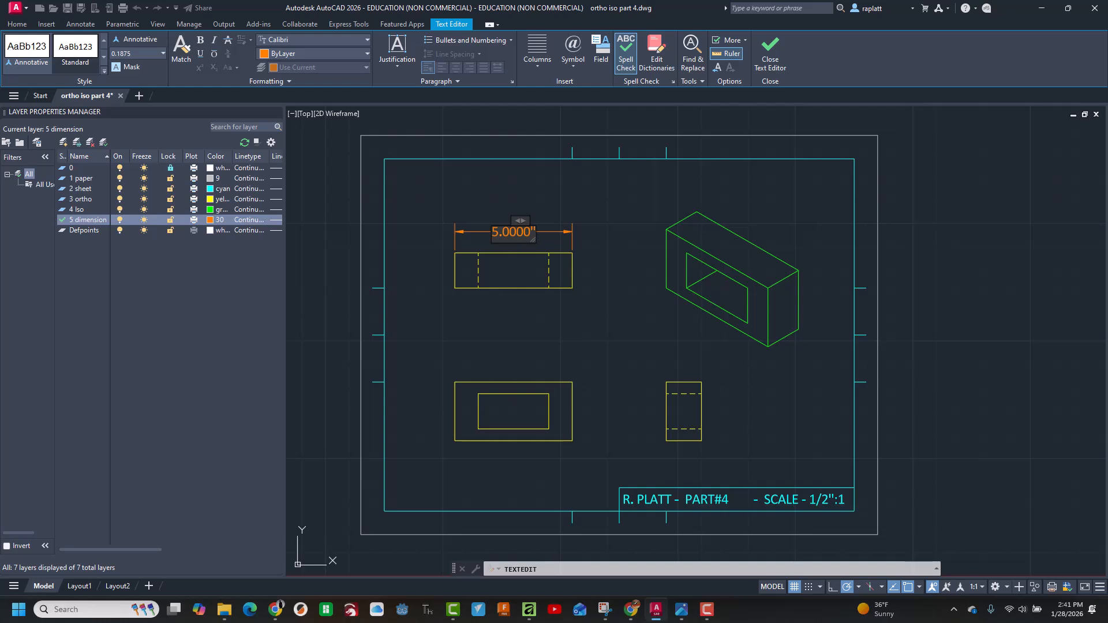
left_click(529, 204)
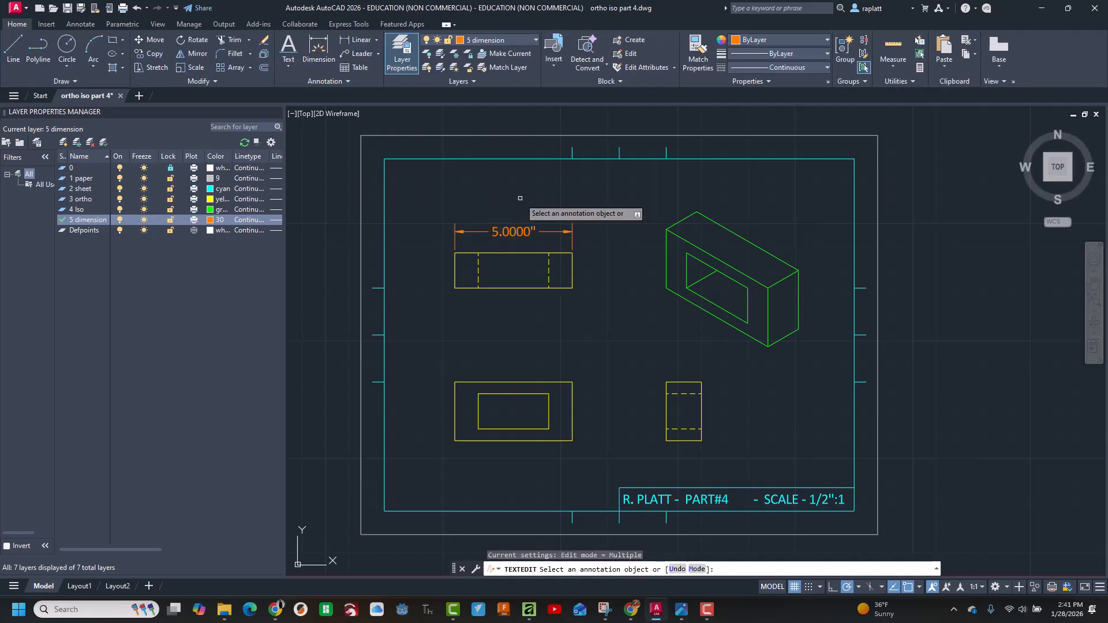
key("alt+Tab")
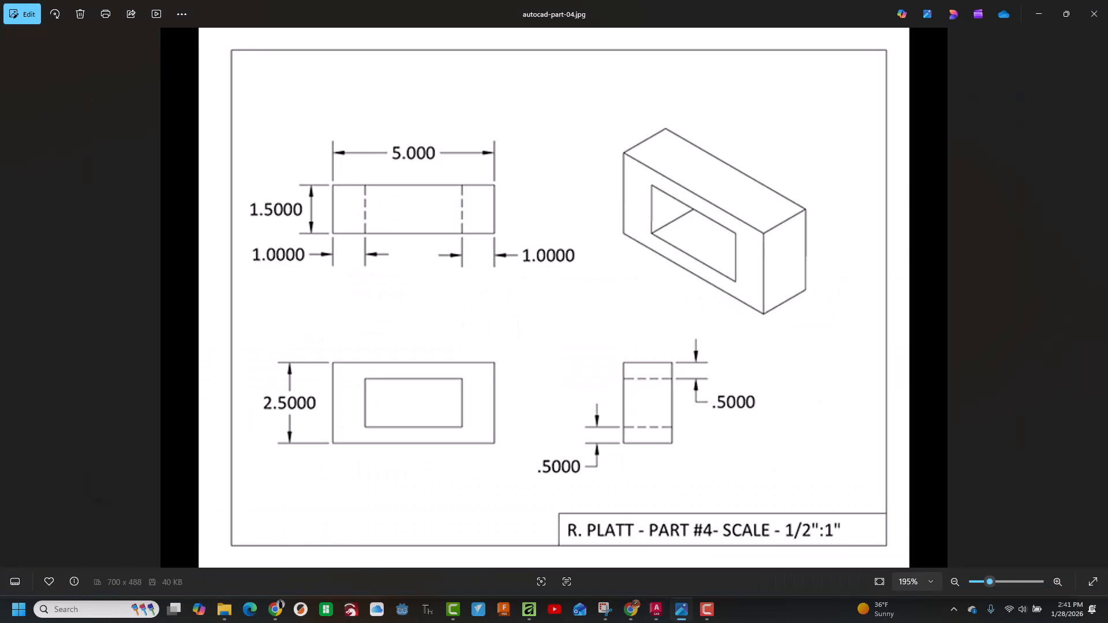
key("alt+Tab")
left_click(321, 42)
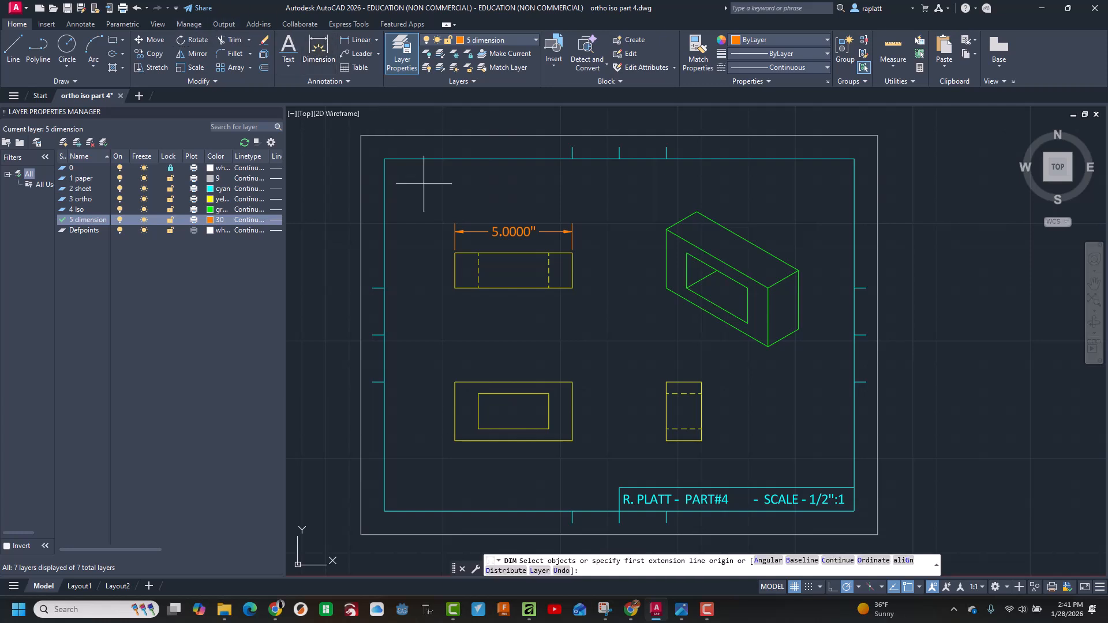
left_click(455, 252)
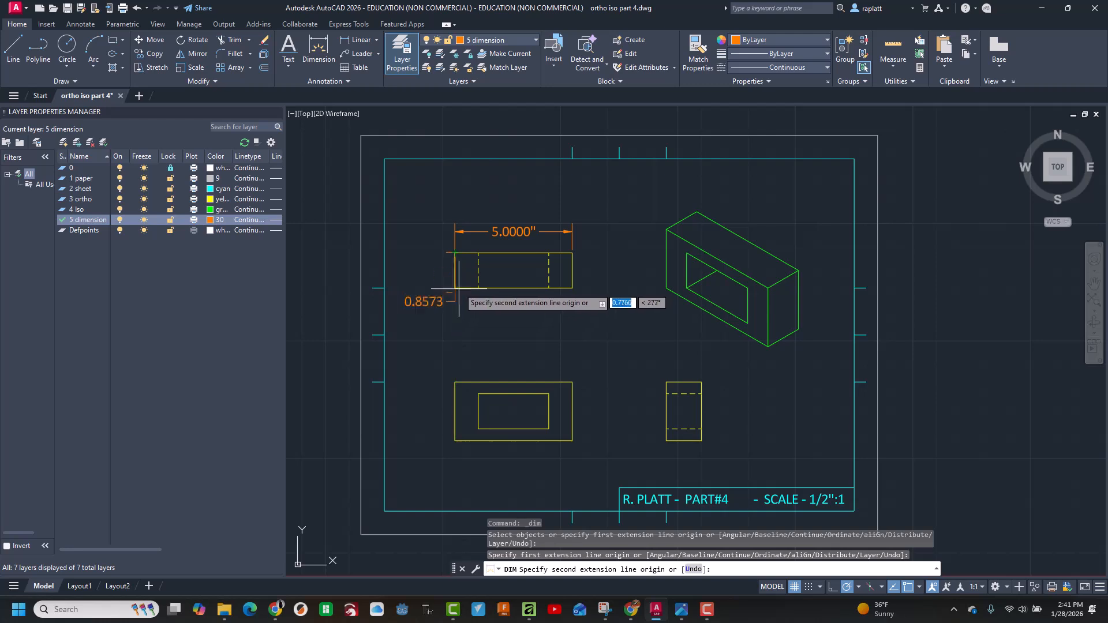
left_click(456, 287)
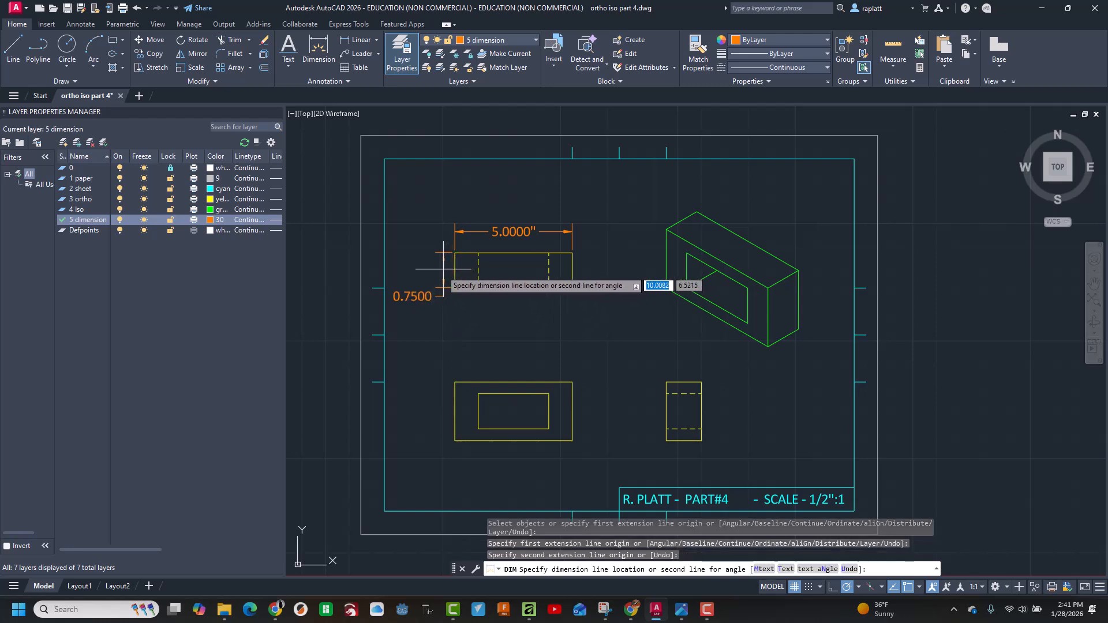
left_click(417, 274)
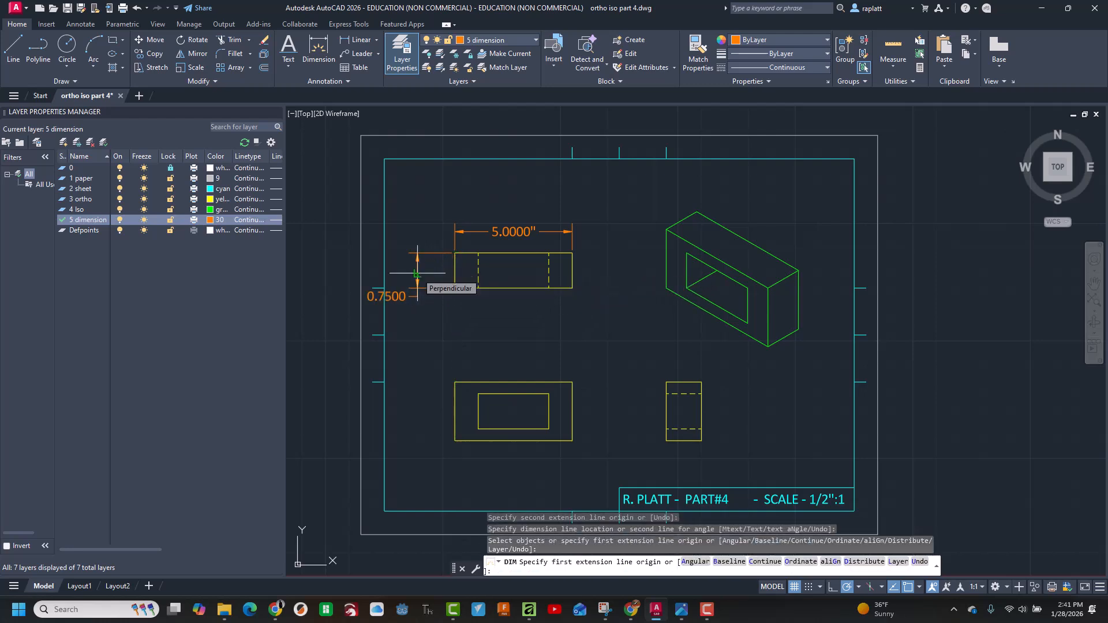
key("ctrl+z")
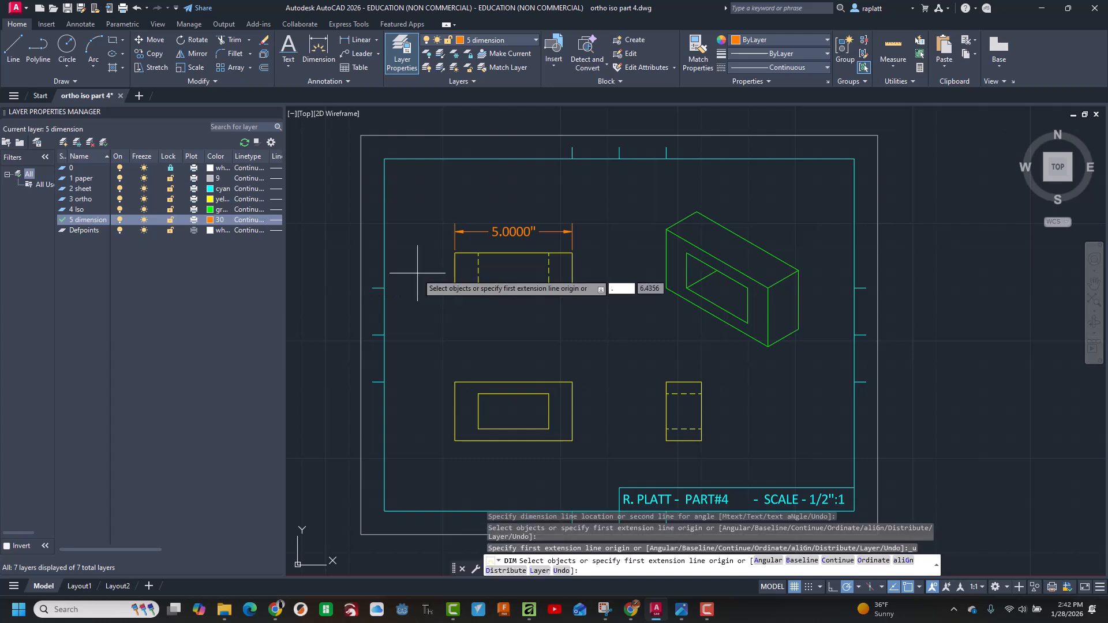
key("Return")
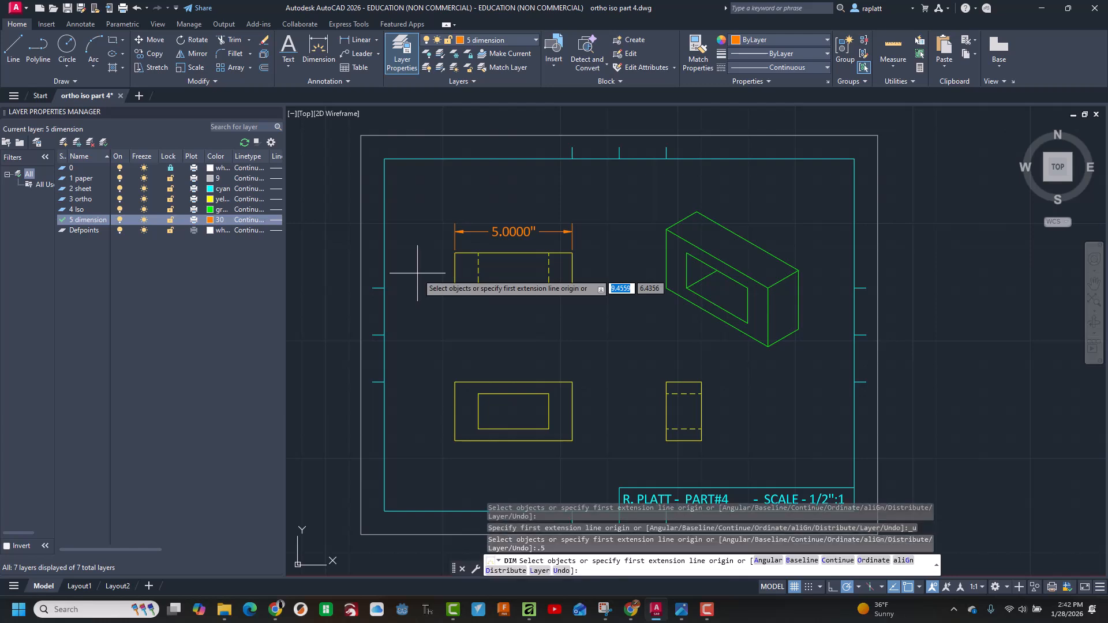
key("ctrl+z")
- Dimension the top view's left edge from its lower to its upper corner, placing the dimension line with an offset of 0.5
left_click(454, 288)
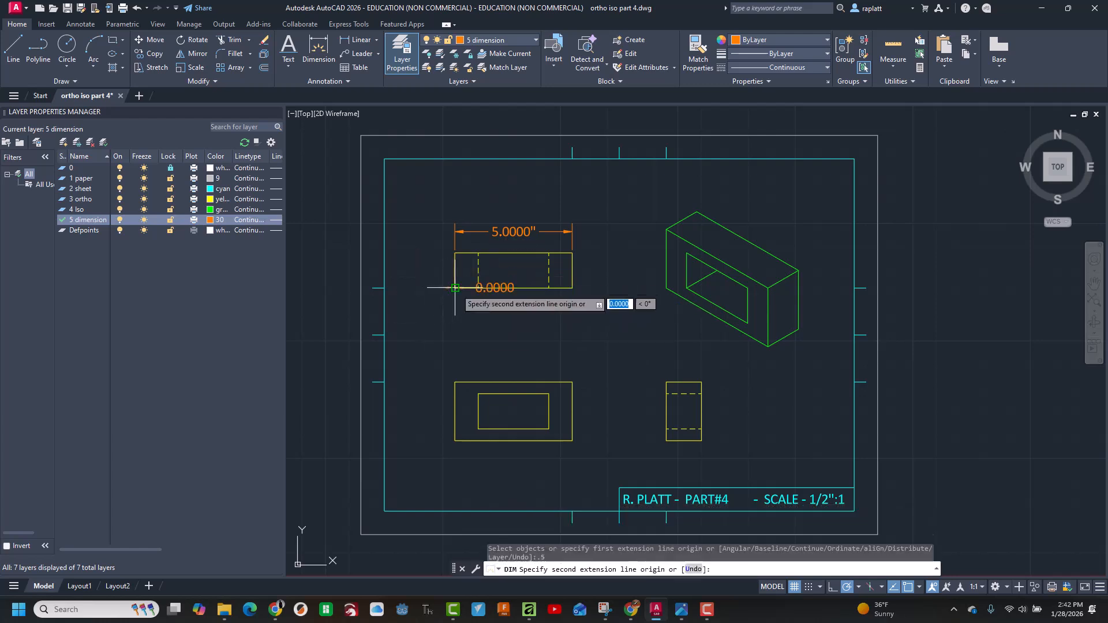
left_click(454, 252)
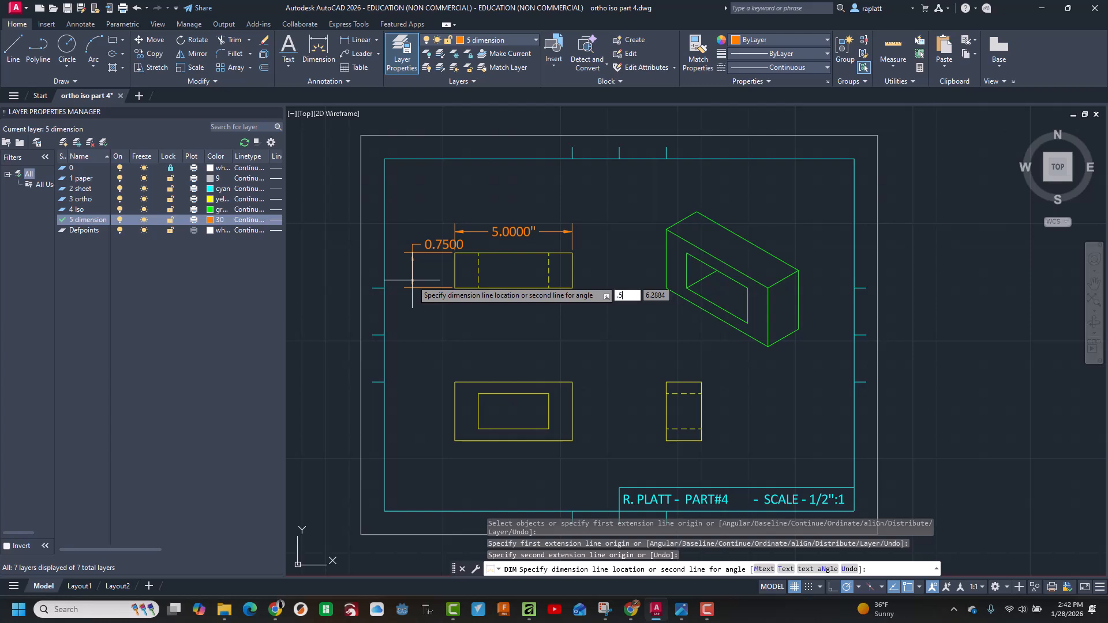
type(".5")
key("Return")
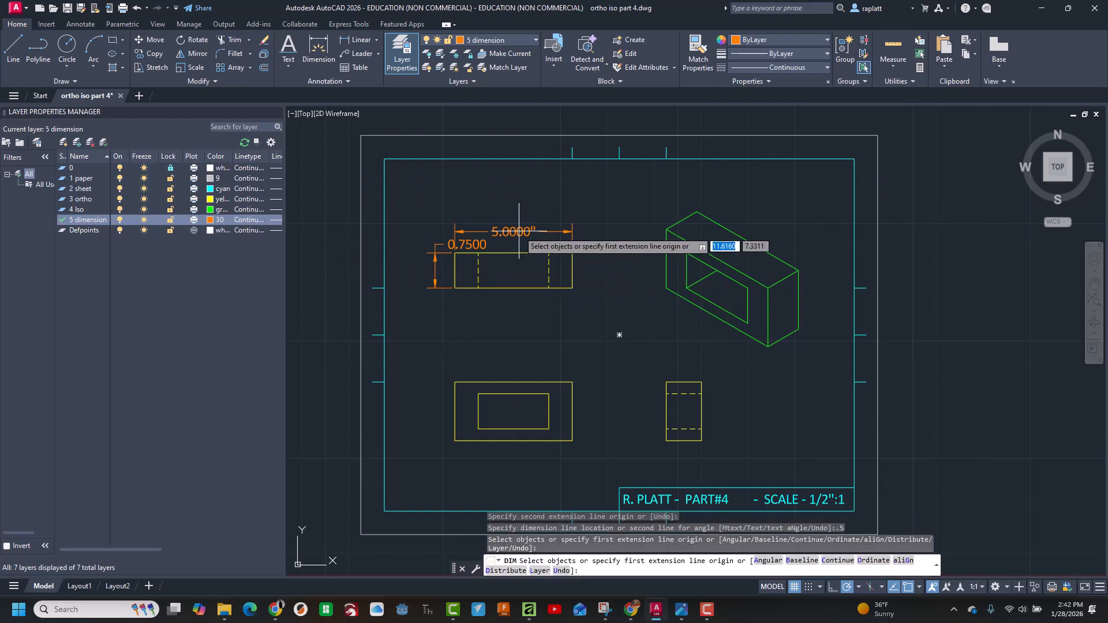
scroll(427, 248, "up", 3)
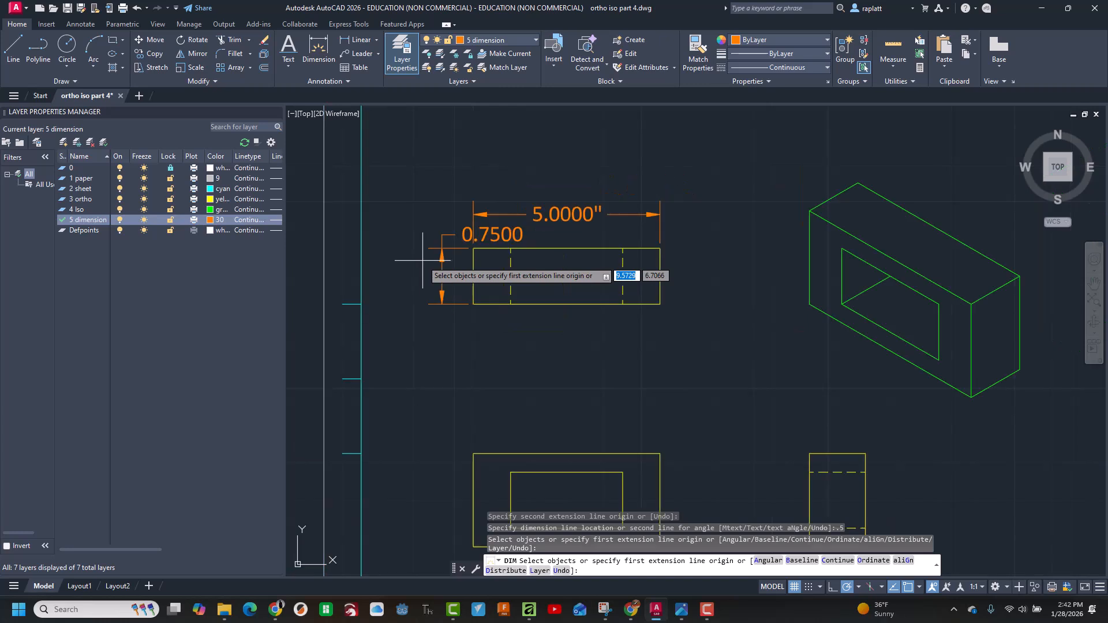
key("Return")
key("Return")
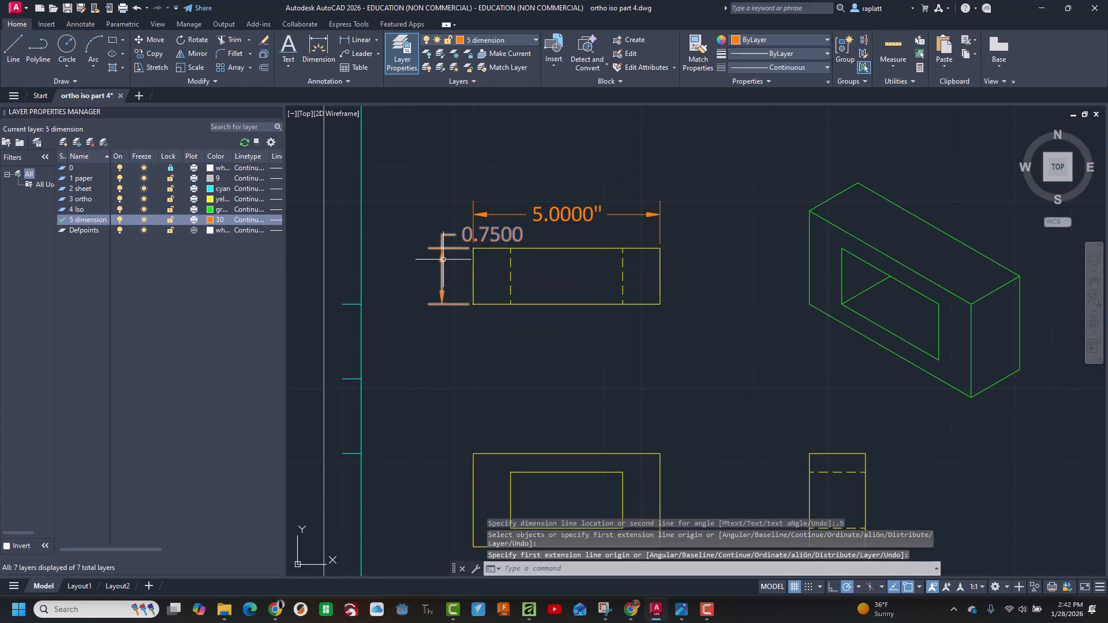
- Move the left-edge dimension's text between its arrows, shifting the dimension line slightly farther from the top view
left_click(443, 259)
left_click(492, 235)
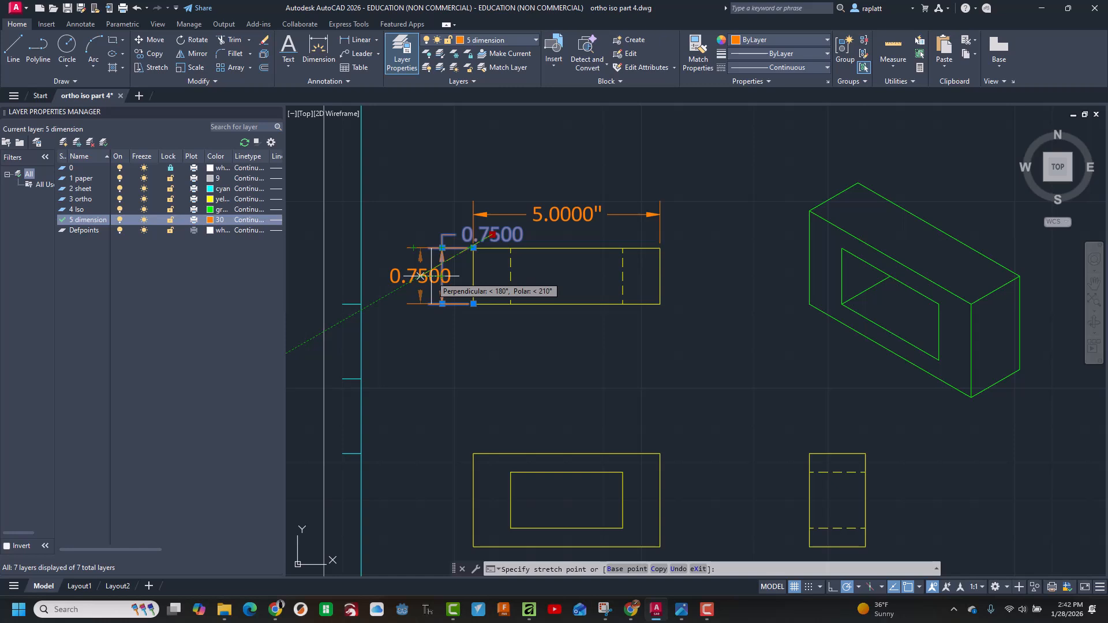
key("Escape")
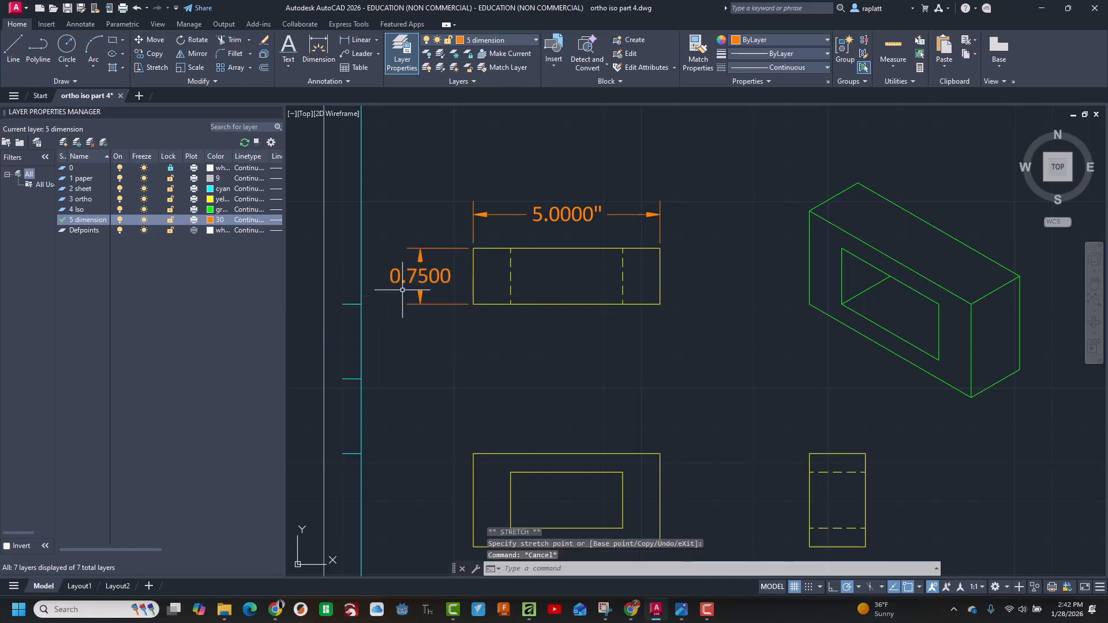
- Override the top view's left-edge dimension text with 1.5000" and bring up the reference image autocad-part-04.jpg
double_click(433, 276)
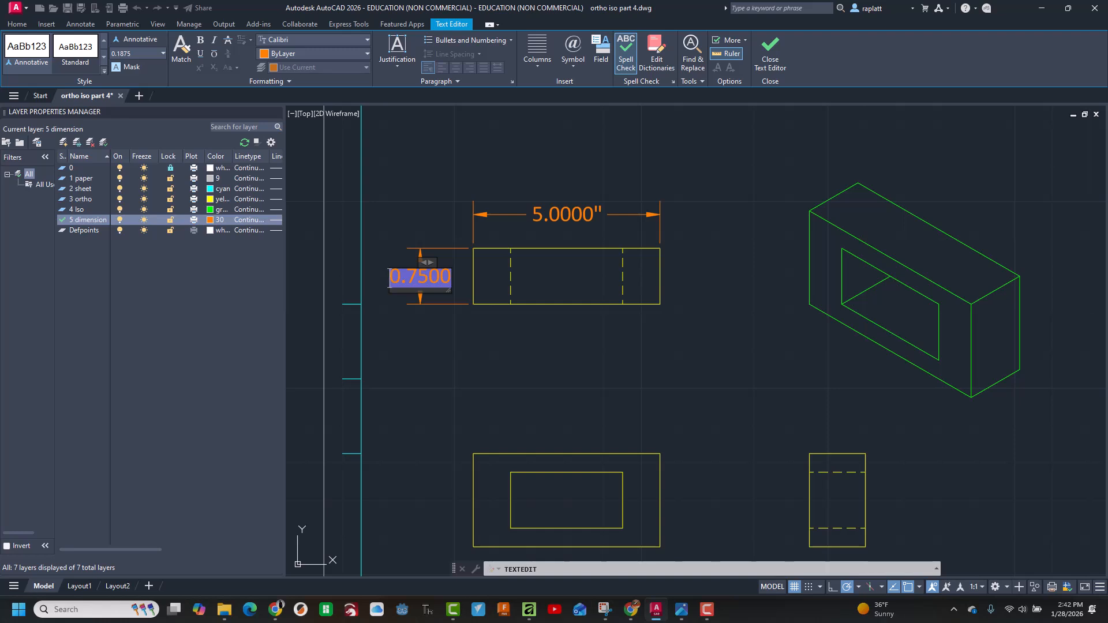
key("Delete")
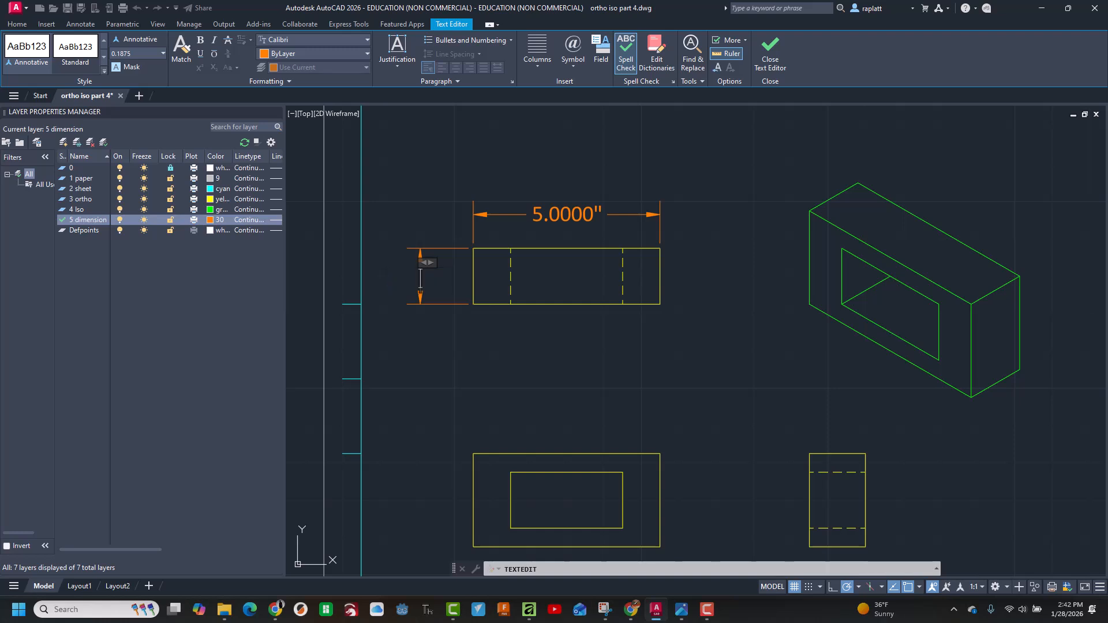
type("1.5000\"")
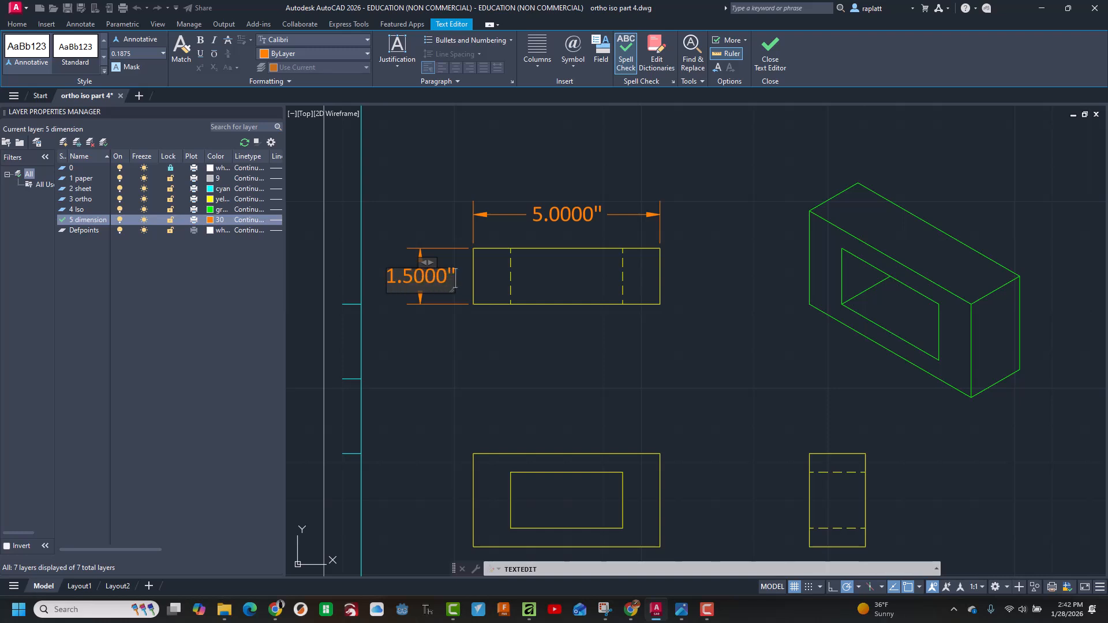
left_click(433, 337)
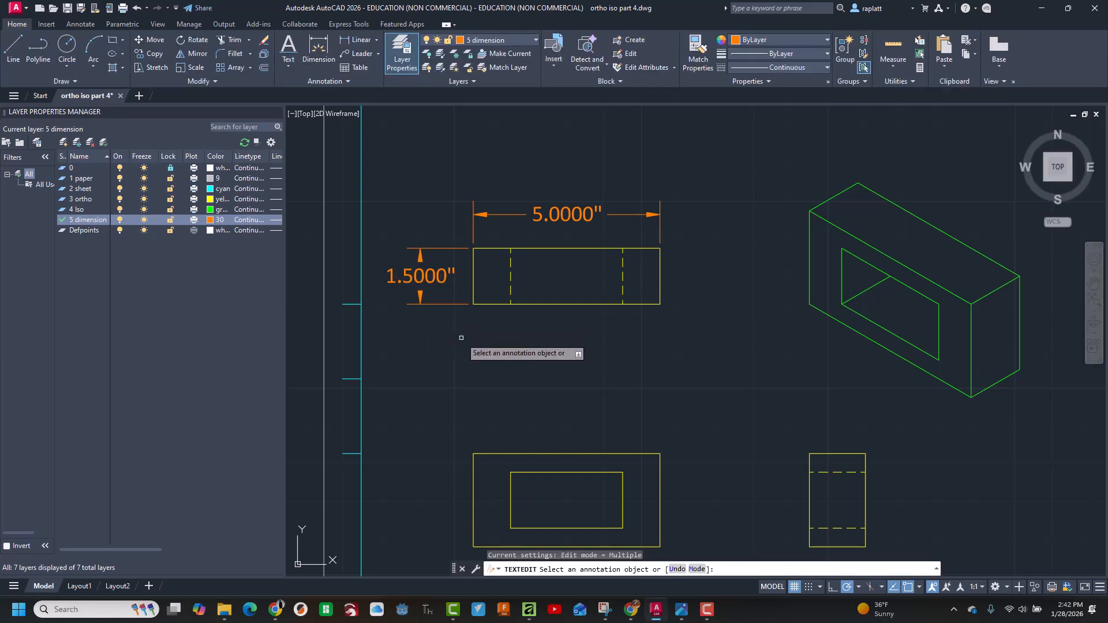
key("alt+Tab")
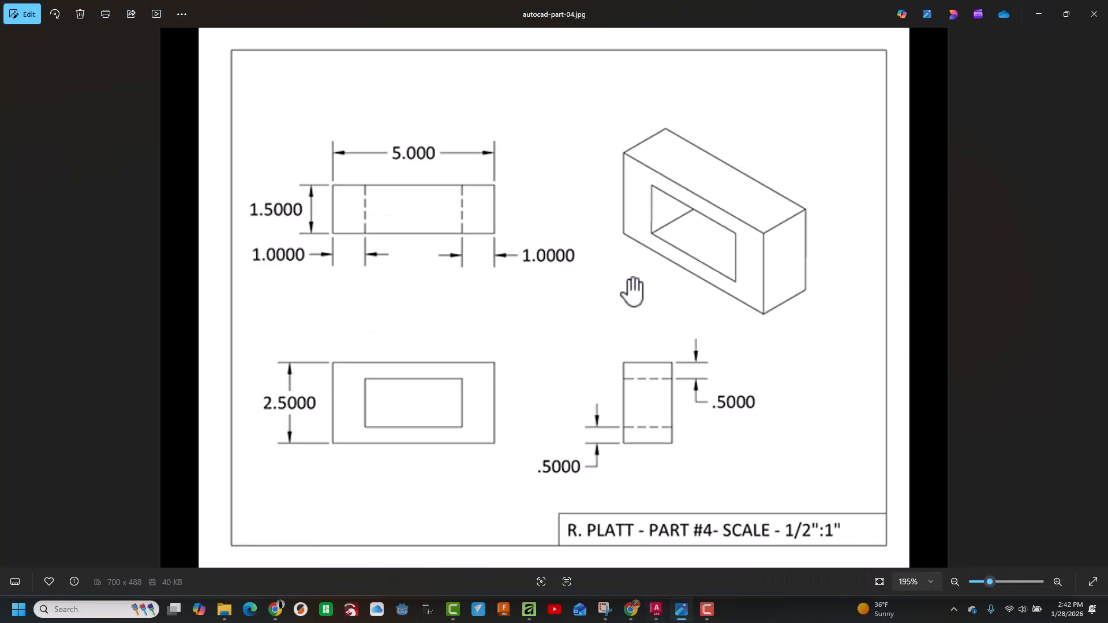
- Switch back to the ortho iso part 4 drawing in AutoCAD and end the dimension text editing
key("alt+Tab")
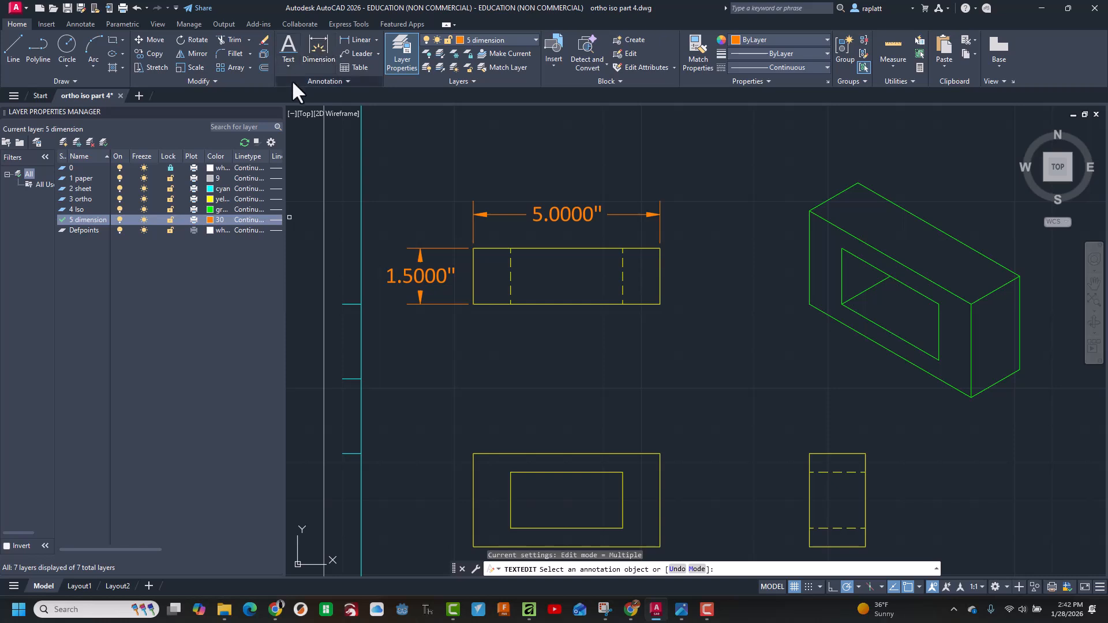
key("Return")
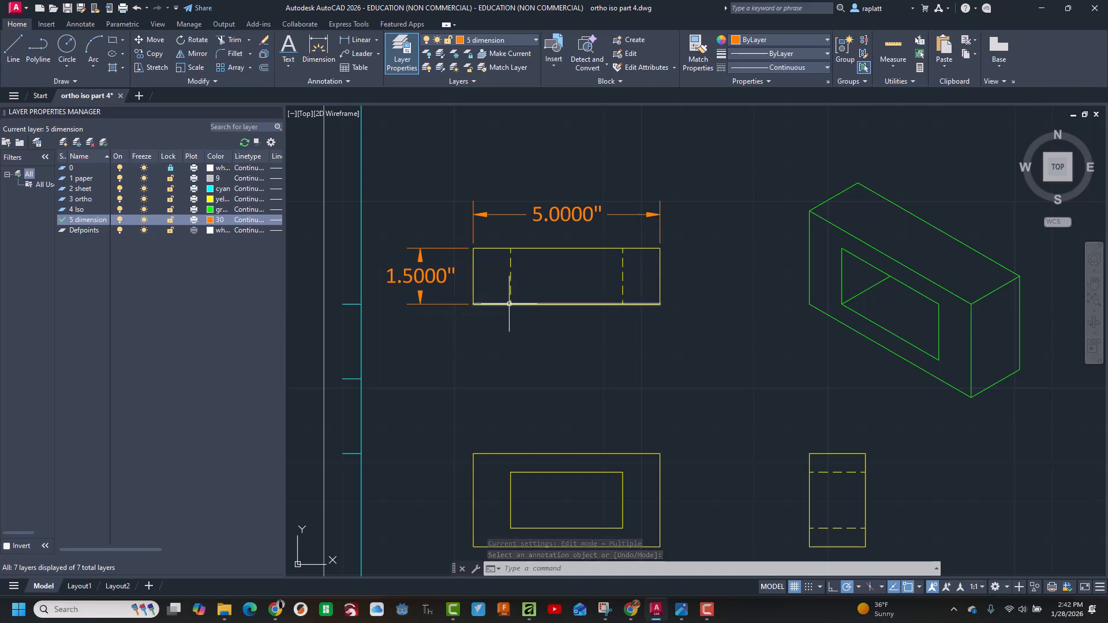
scroll(476, 307, "up", 4)
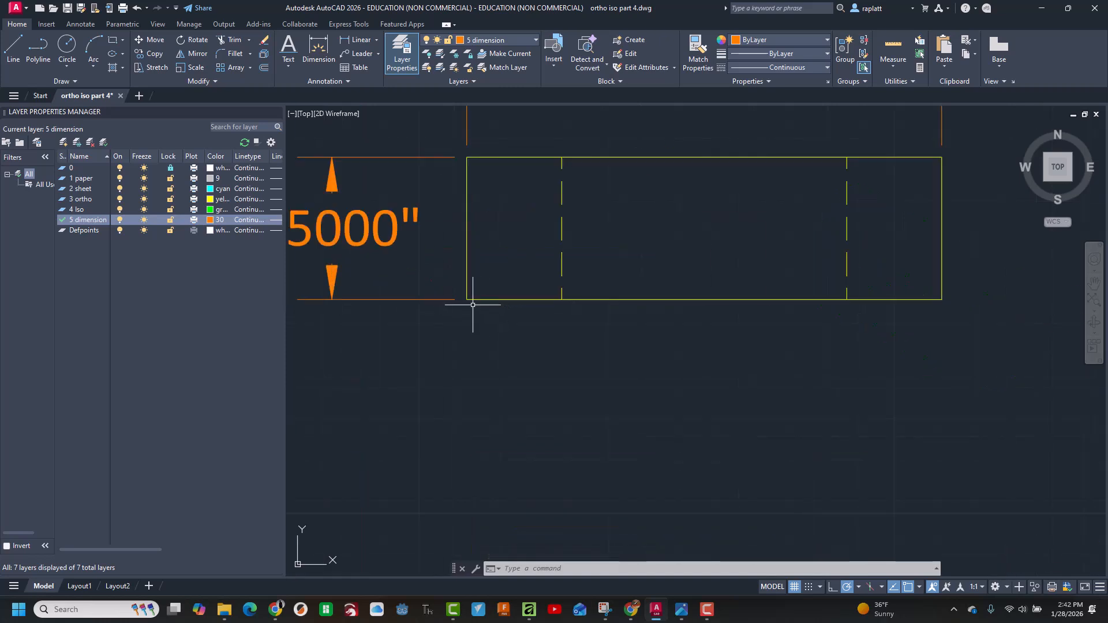
key("Escape")
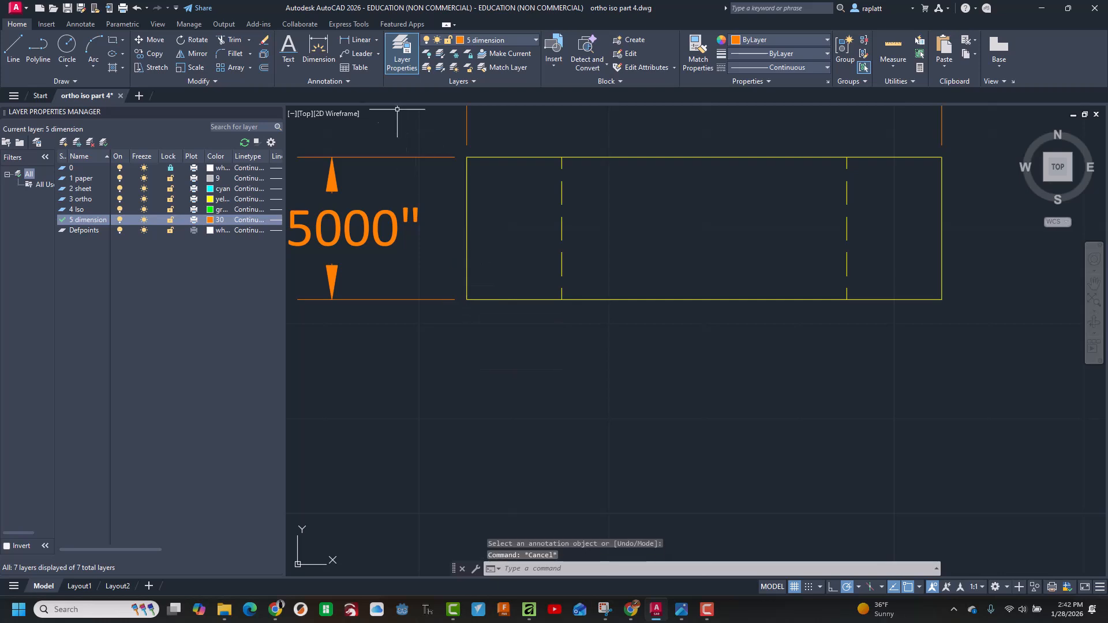
- Dimension the top view's lower edge from its left corner to the left hidden line, with the dimension line offset 0.5
left_click(286, 47)
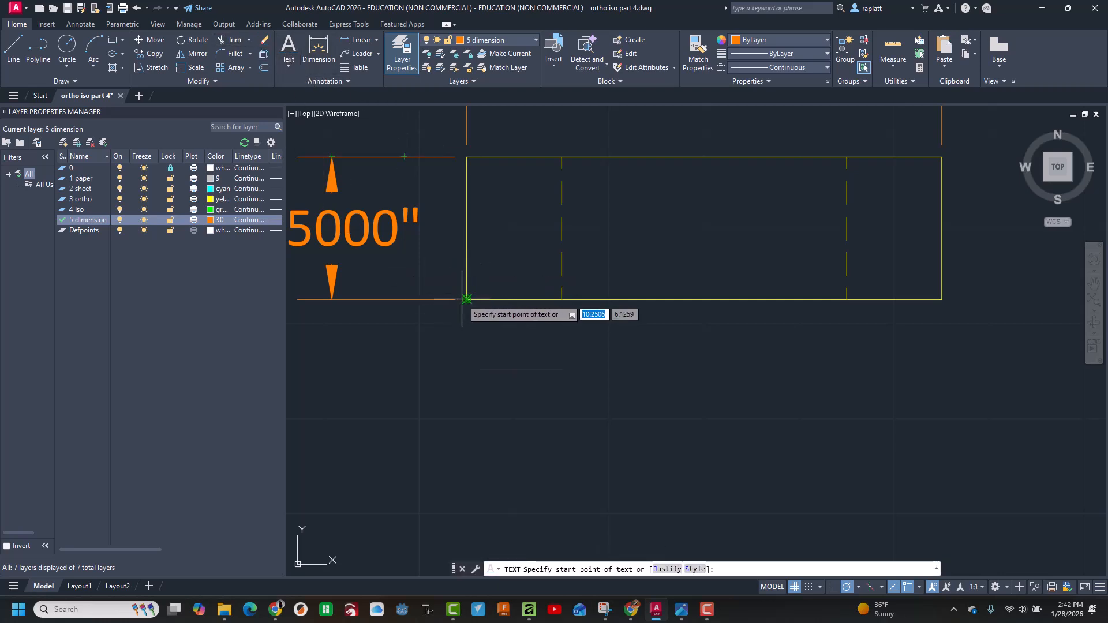
key("Escape")
left_click(319, 52)
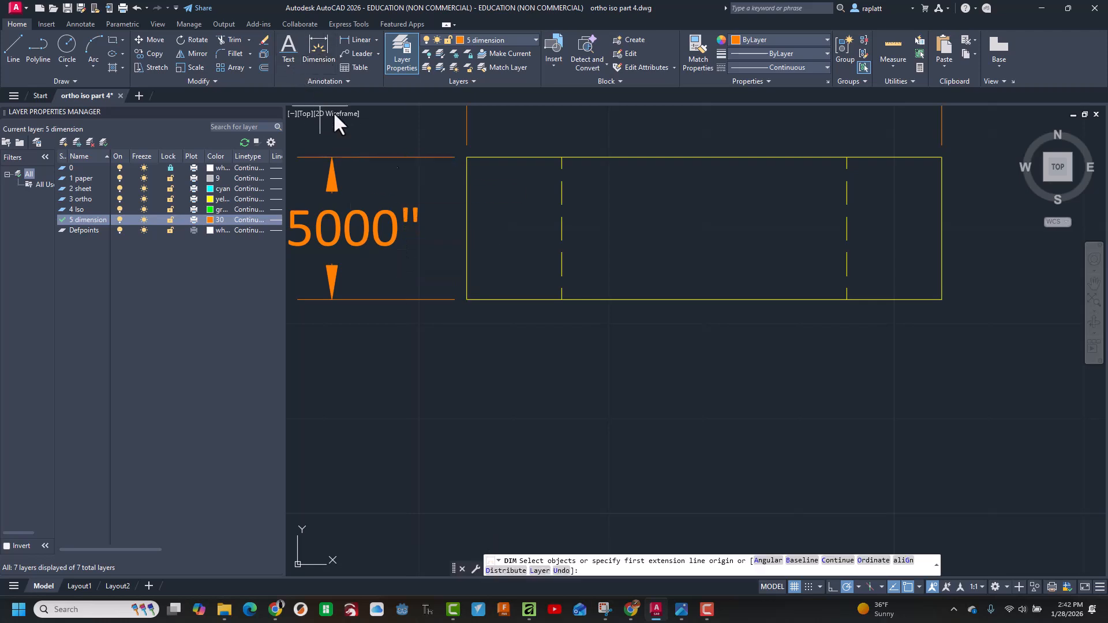
left_click(466, 299)
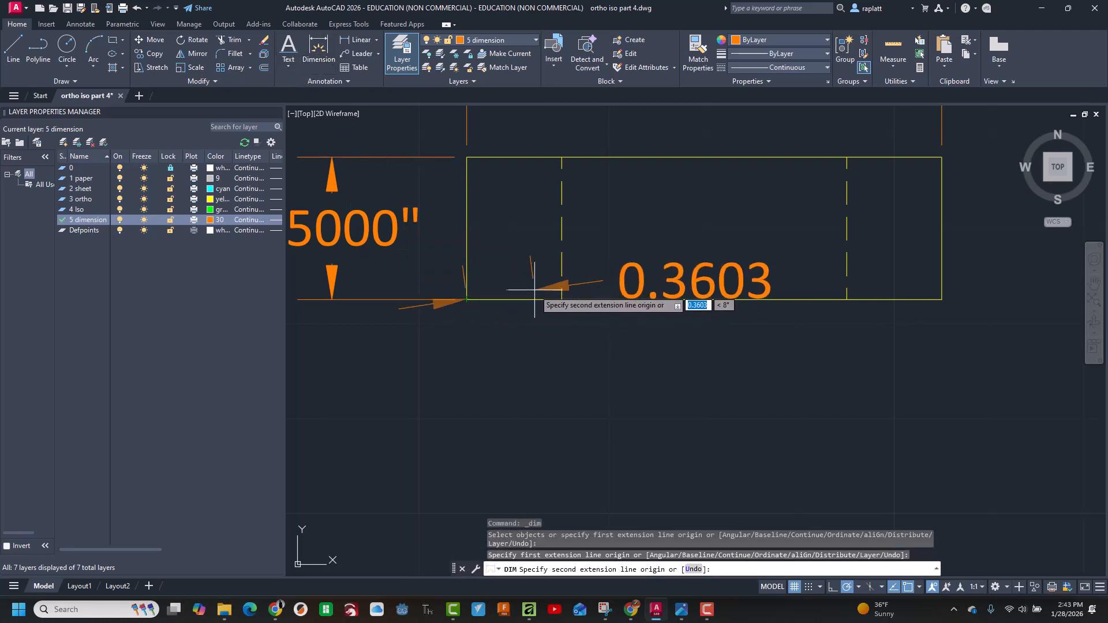
left_click(561, 299)
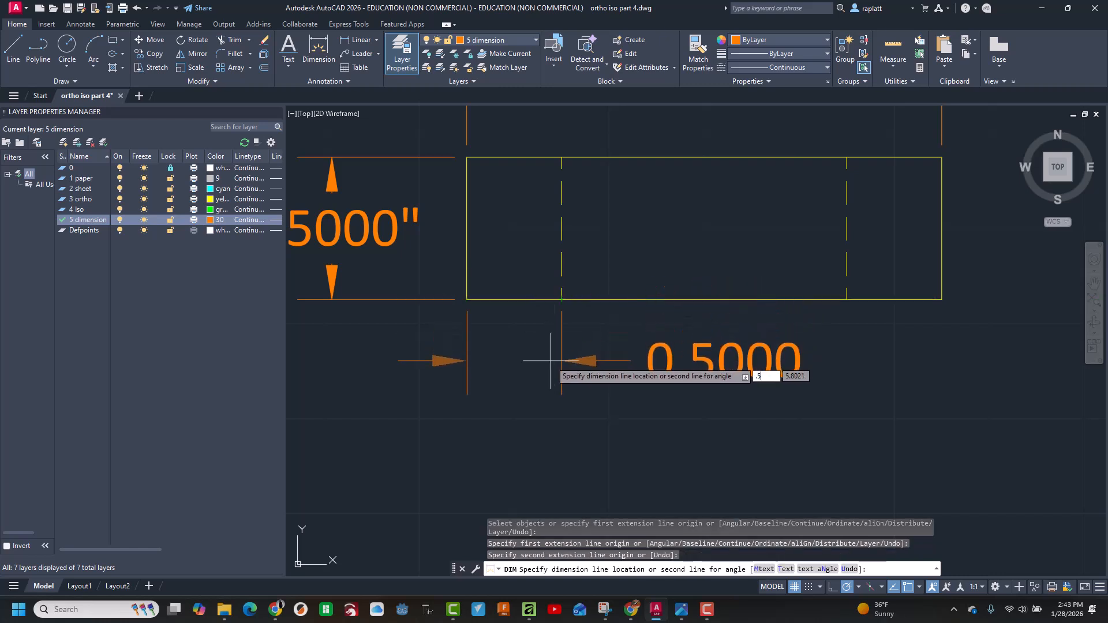
type(".5")
key("Return")
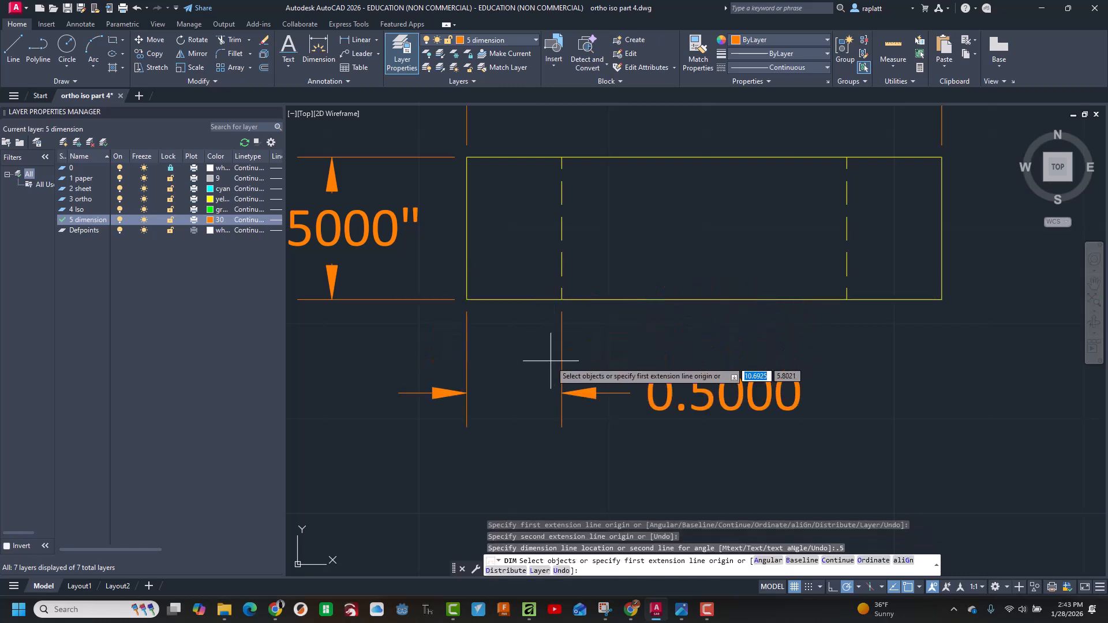
key("Return")
- Override the text of the left hidden-line dimension below the top view with 1.0000"
left_click(670, 395)
double_click(671, 396)
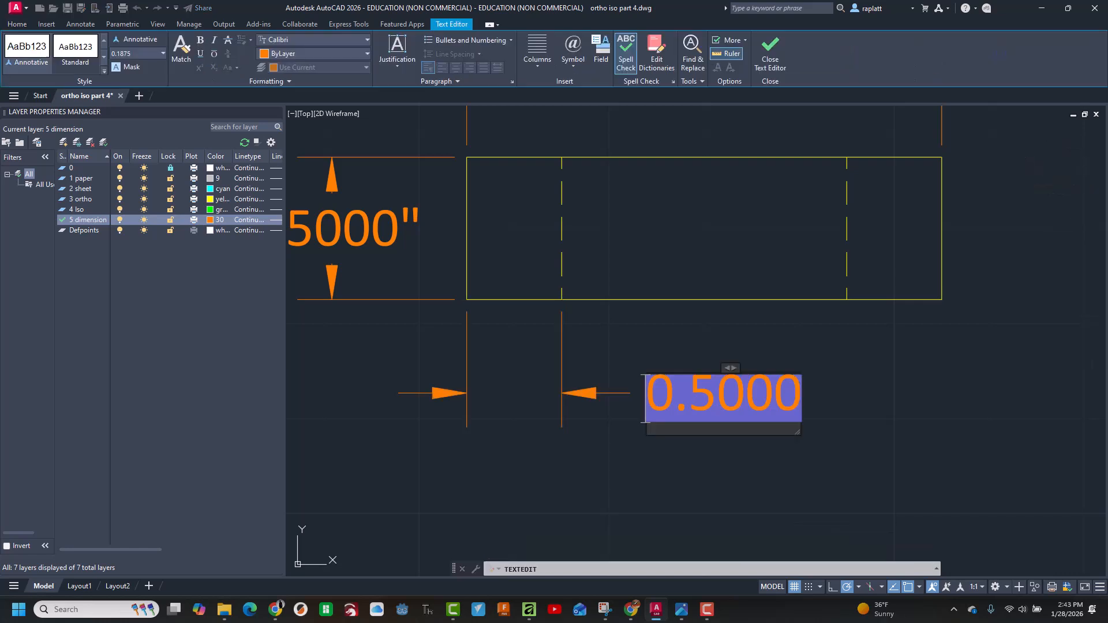
key("BackSpace")
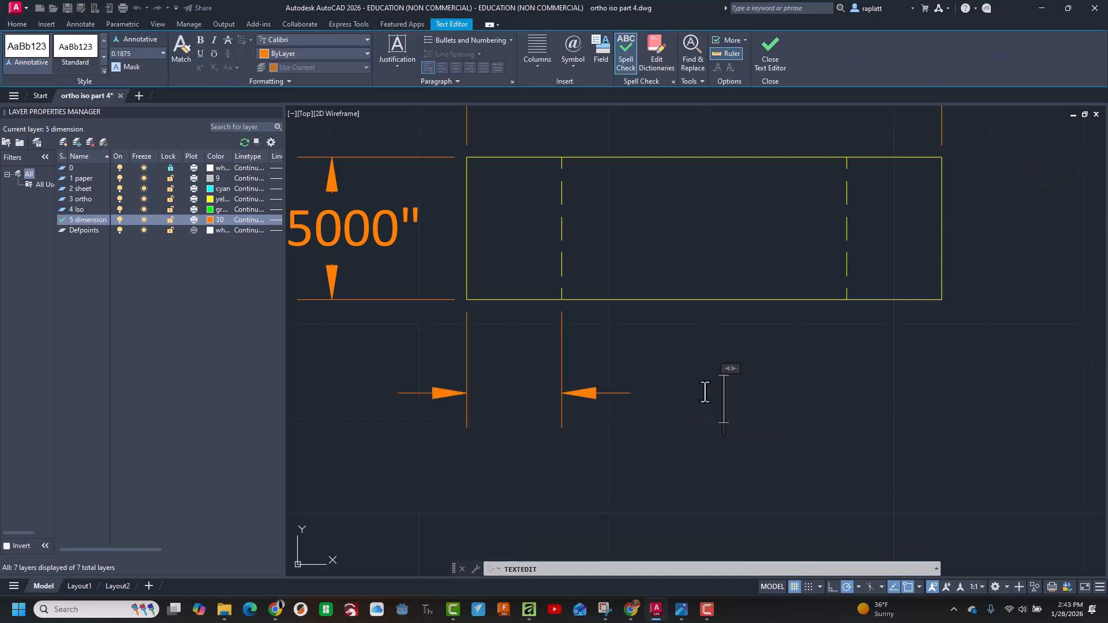
type("1.0")
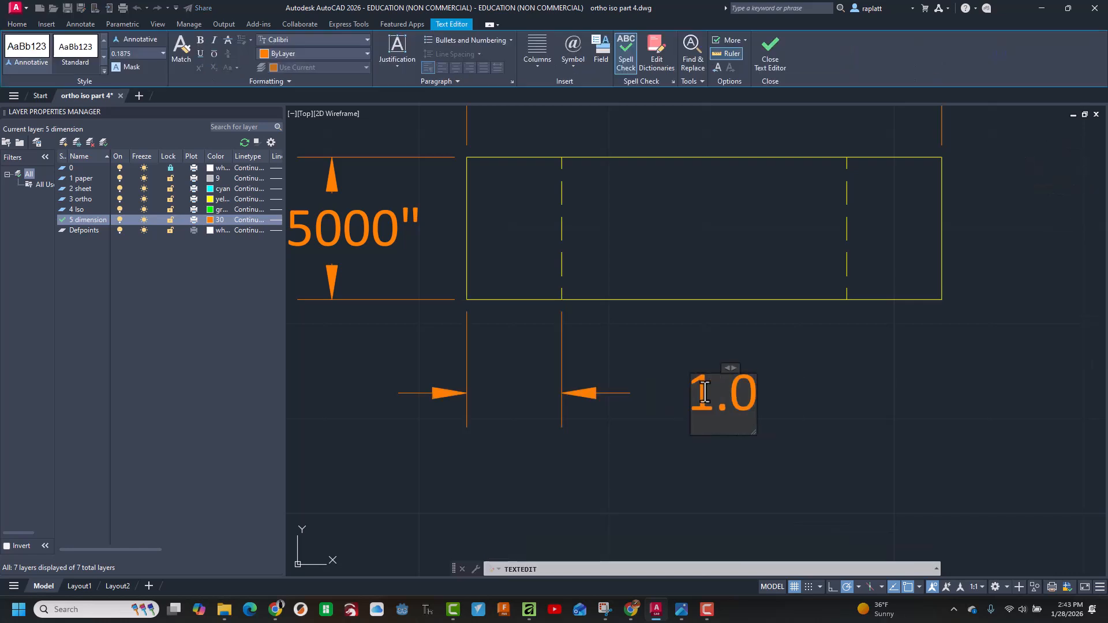
type("000\"")
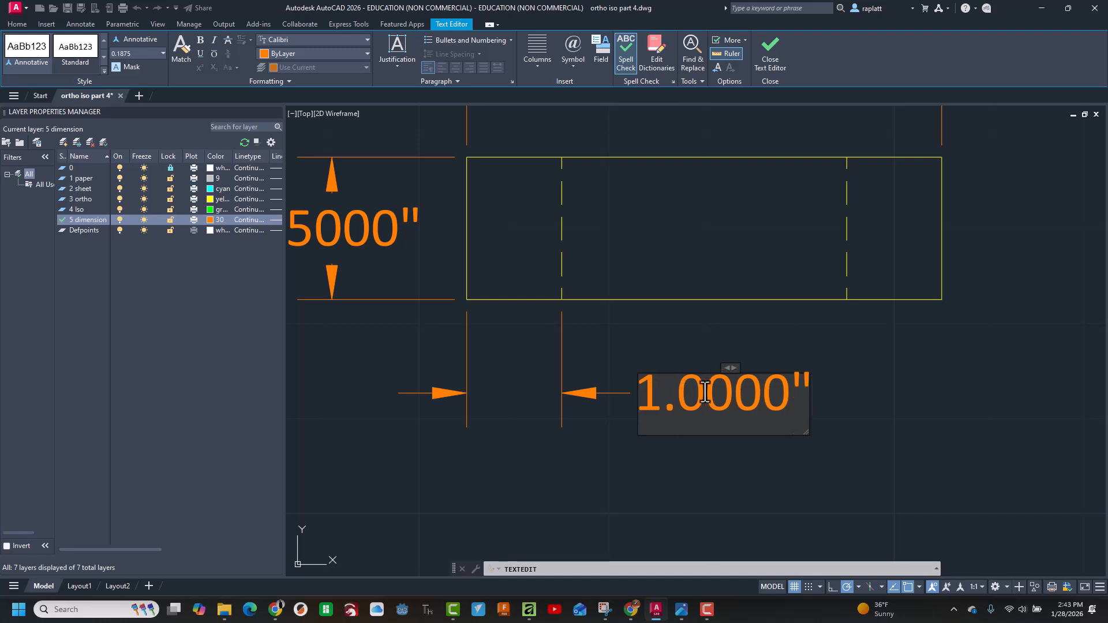
left_click(589, 421)
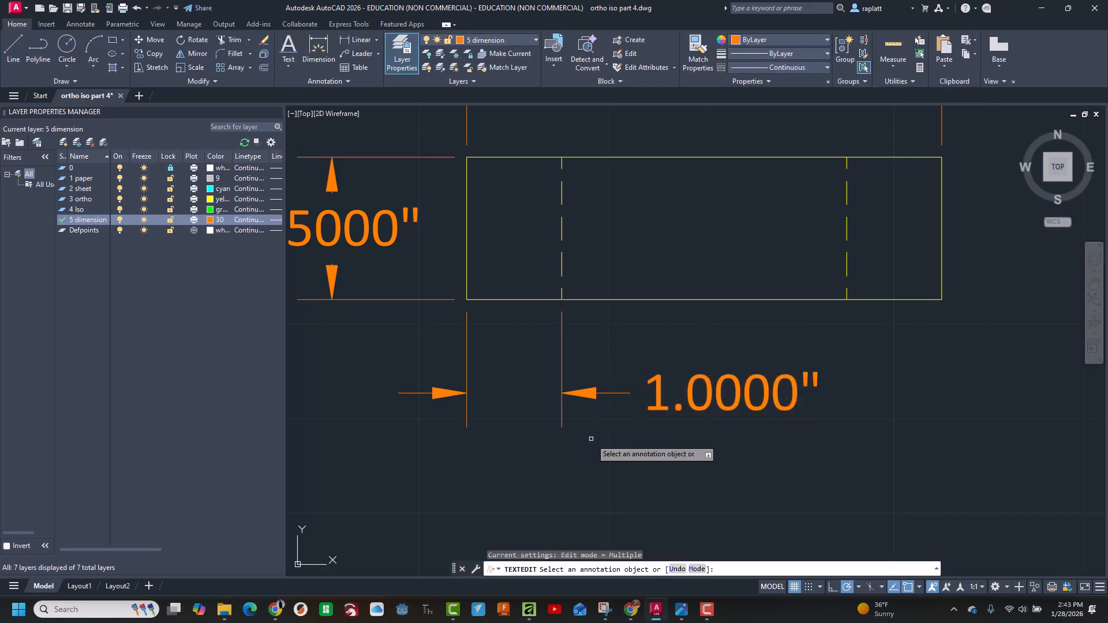
key("Escape")
- Try to reposition the 1.0000" text between its extension lines below the top view, and erase that dimension
left_click(560, 335)
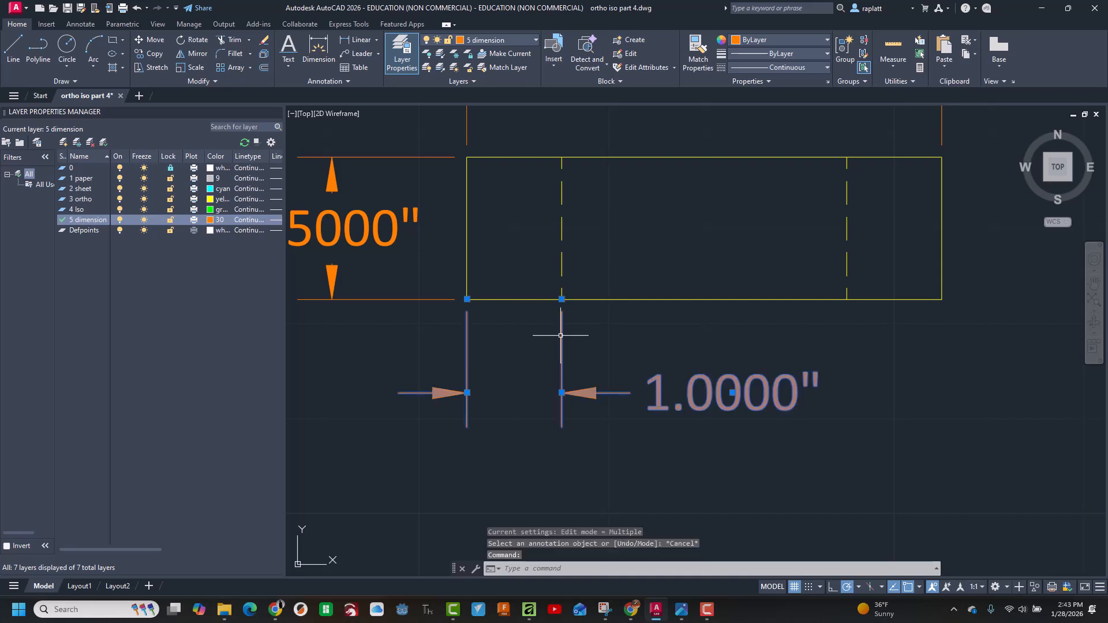
left_click(732, 393)
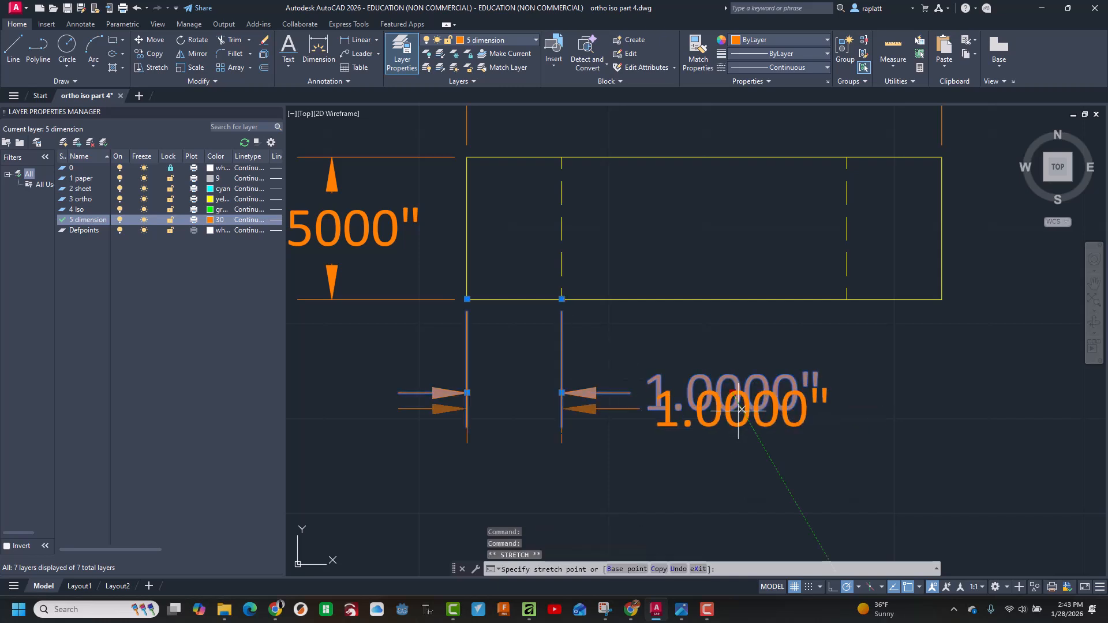
left_click(491, 438)
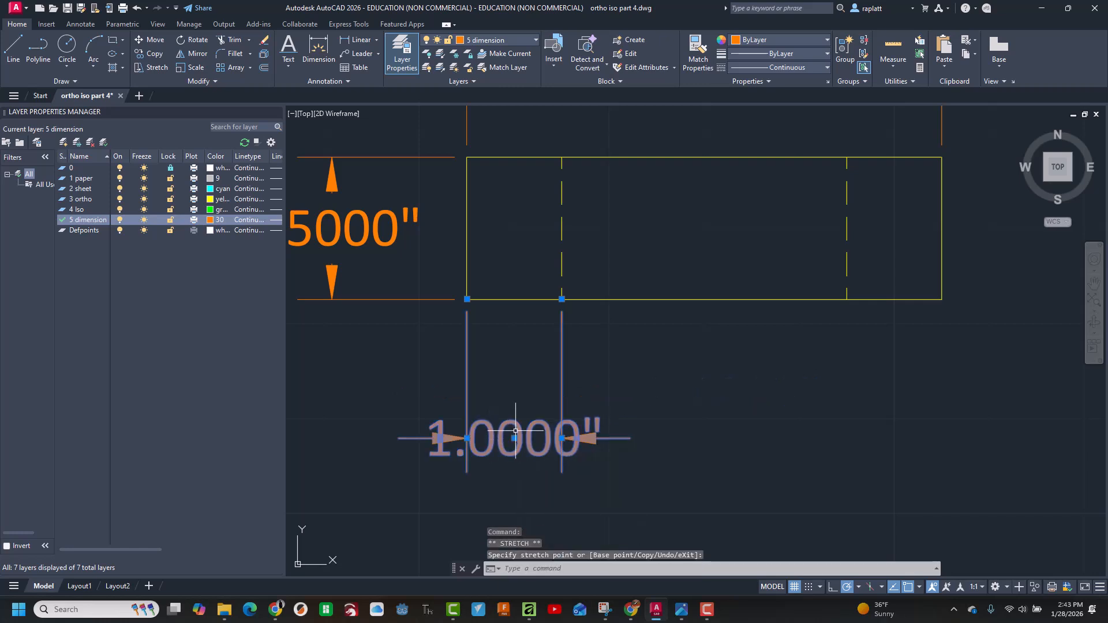
scroll(515, 432, "down", 2)
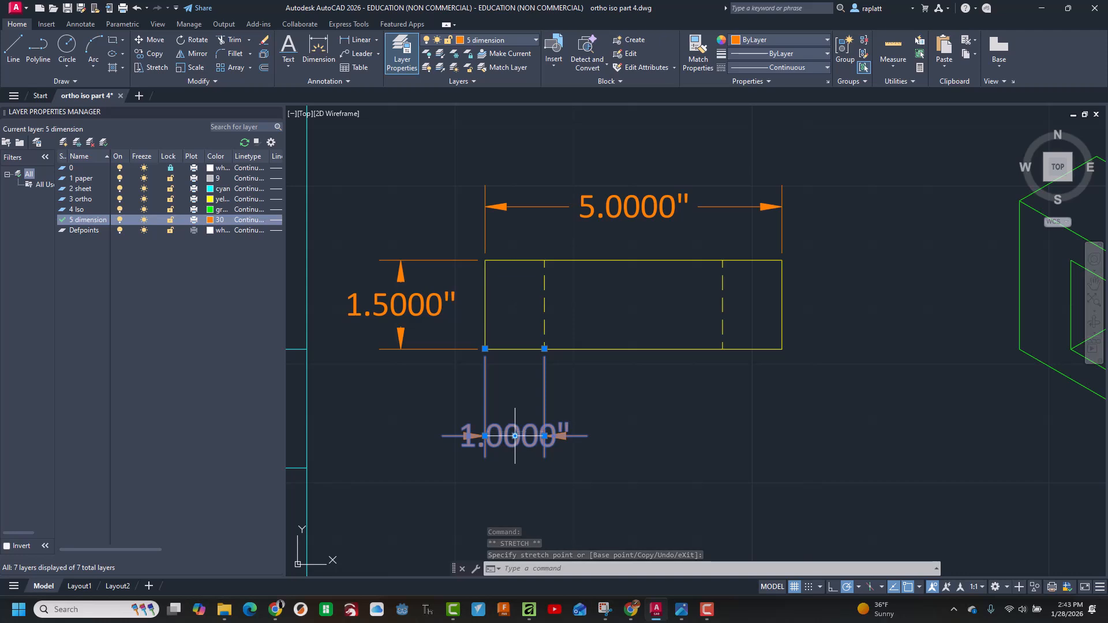
left_click(514, 433)
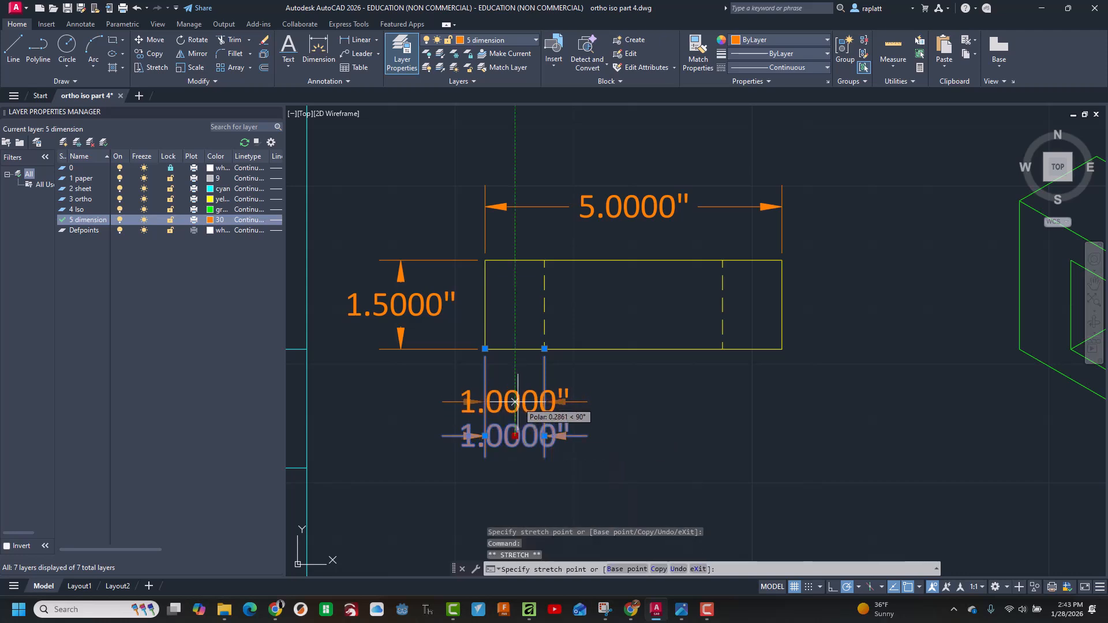
left_click(517, 402)
left_click(468, 409)
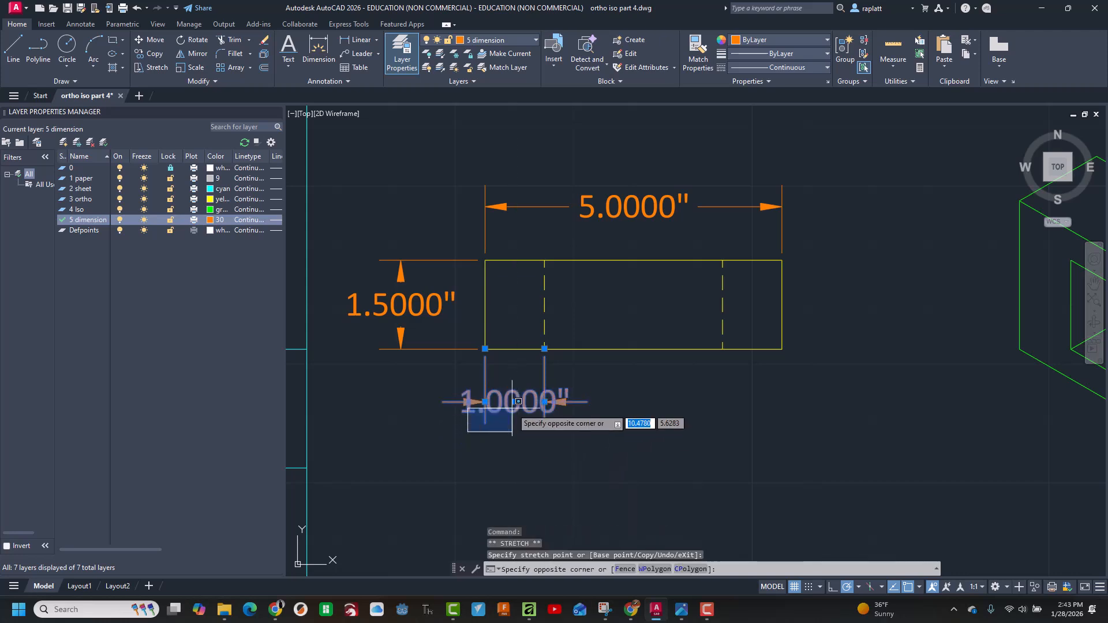
left_click(514, 402)
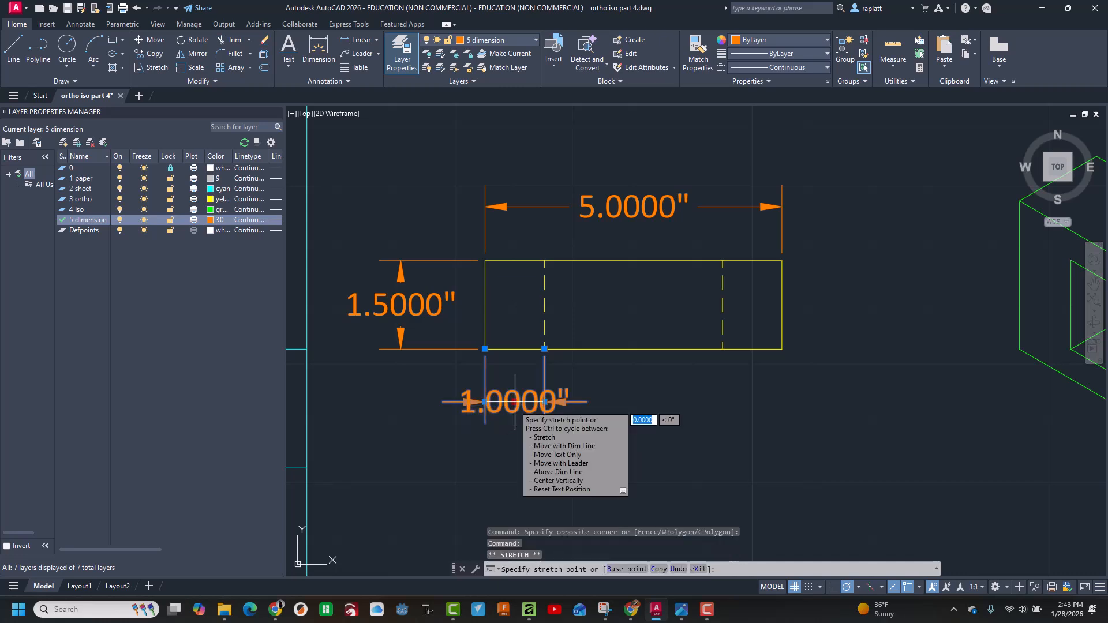
left_click(515, 402)
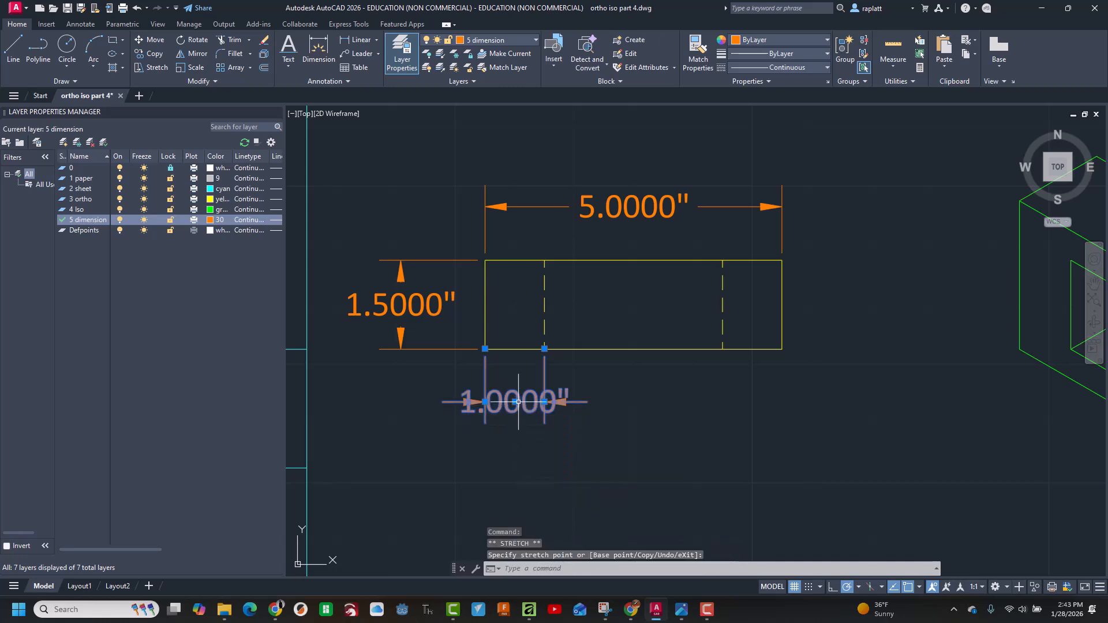
left_click(515, 402)
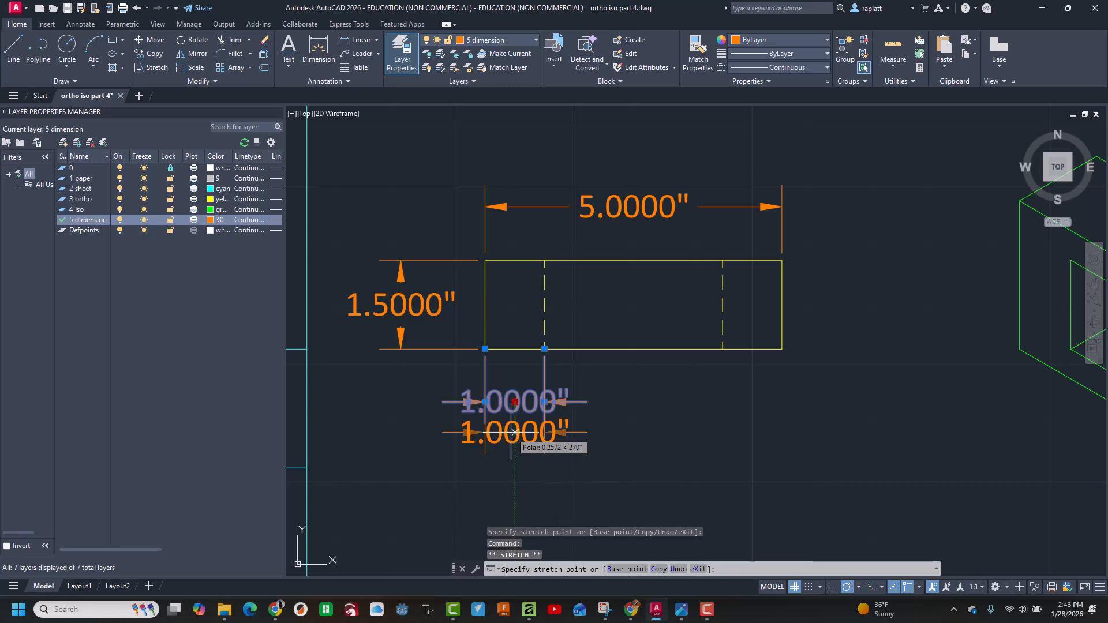
left_click(511, 432)
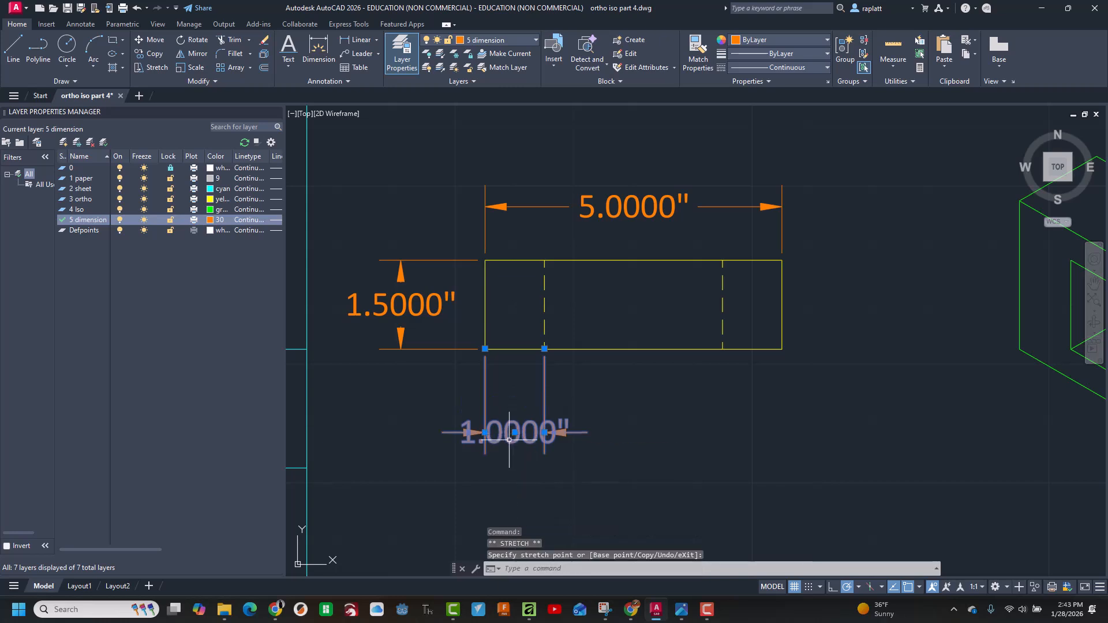
key("Delete")
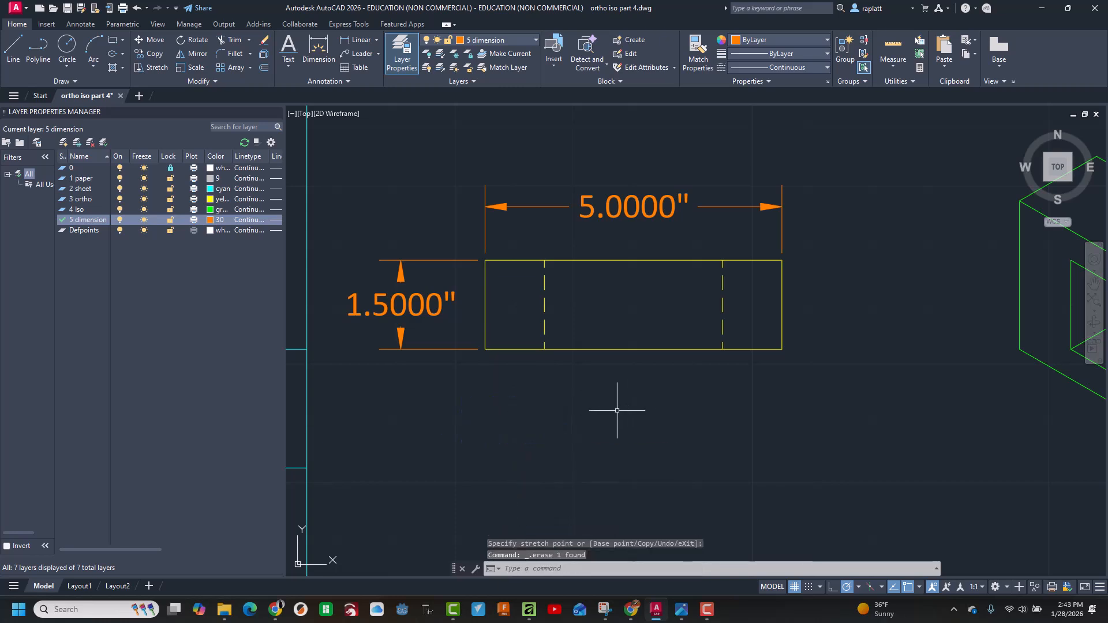
- Redo the dimension from the top view's lower left corner to near the left hidden line, with an offset of .5
left_click(309, 42)
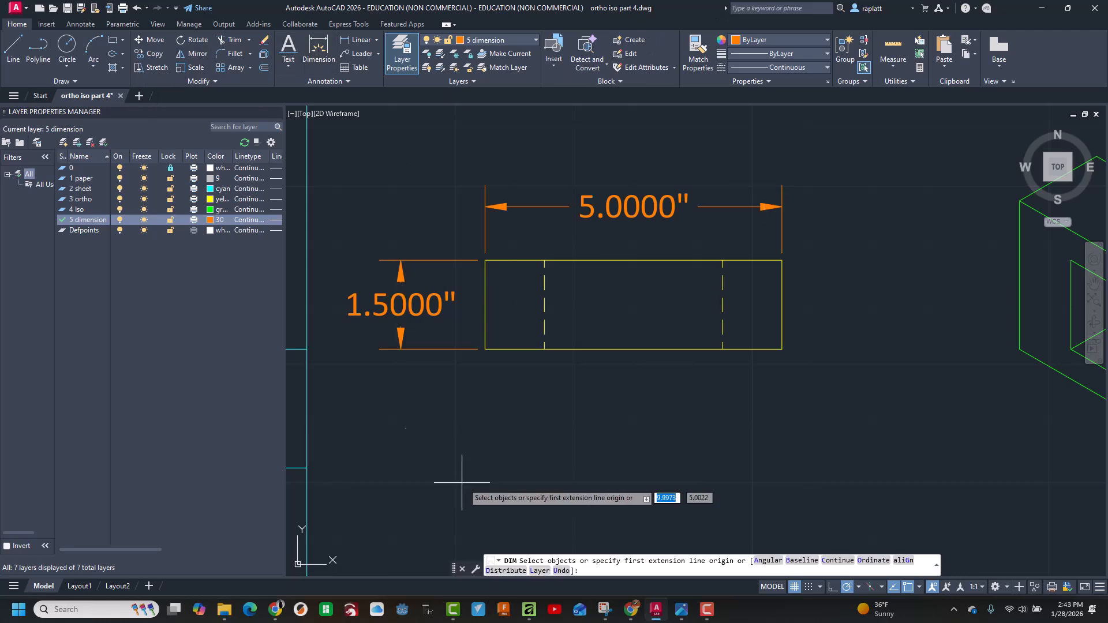
left_click(485, 348)
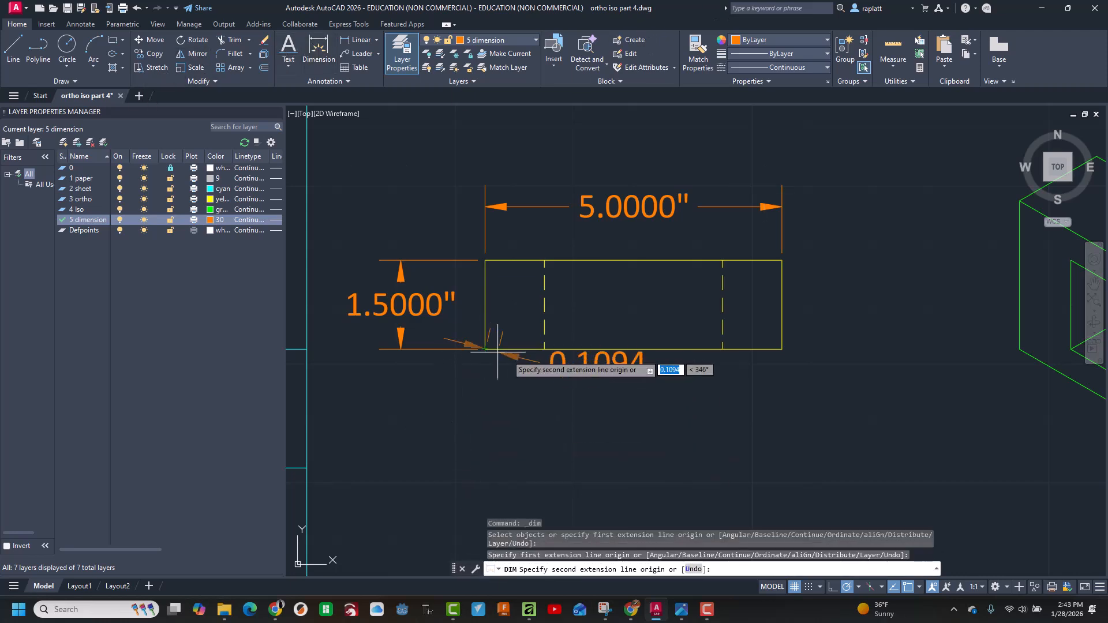
left_click(546, 349)
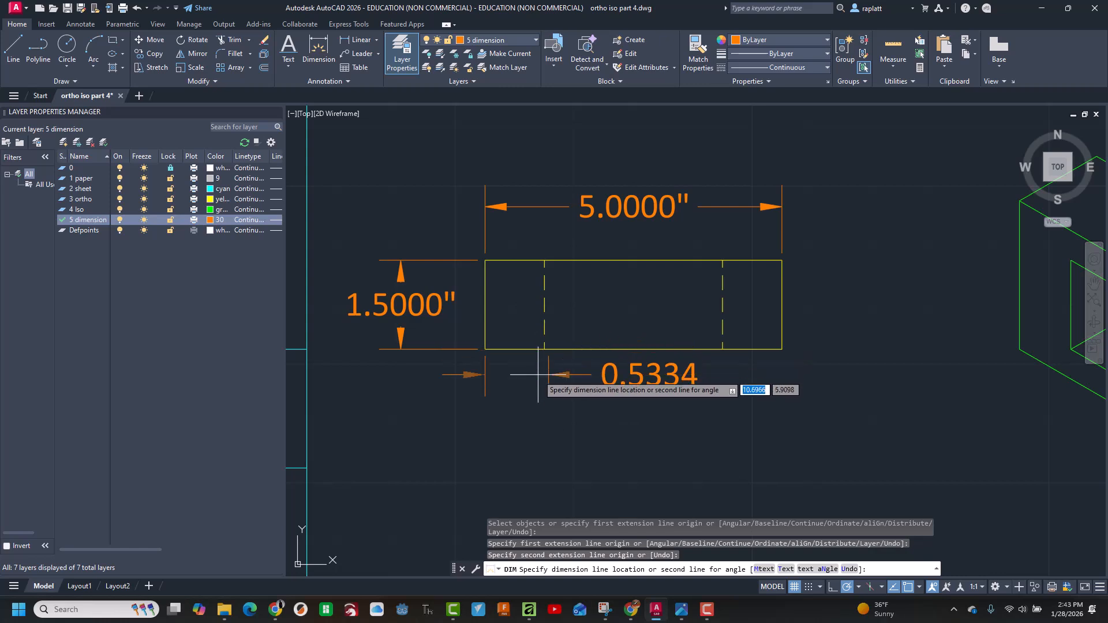
key("Return")
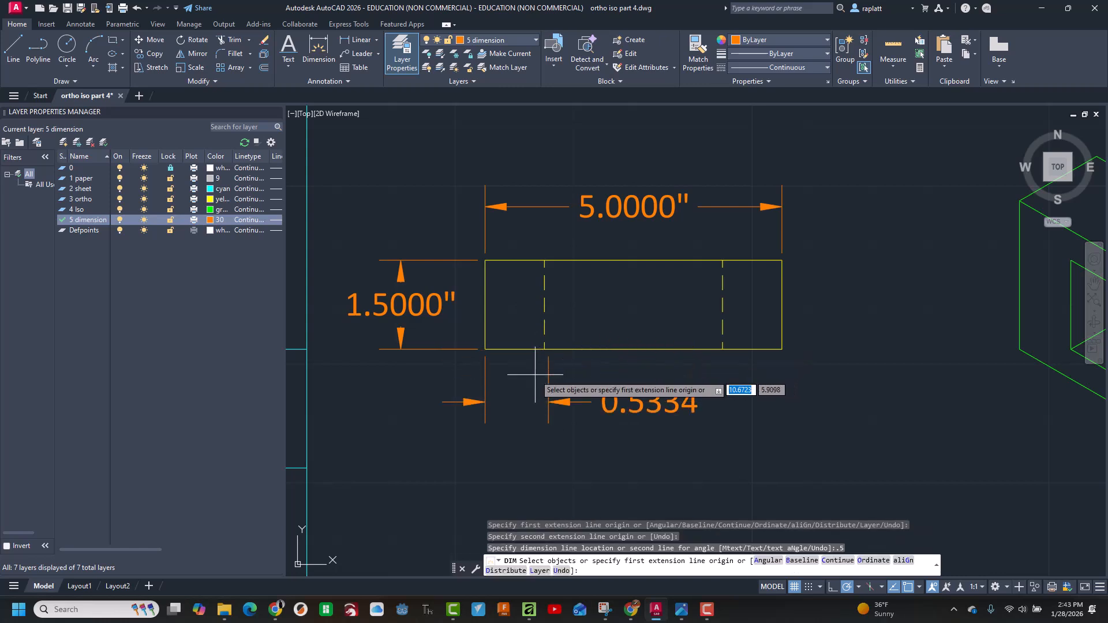
key("Escape")
- Clear the text of the new dimension below the top view and discard the text changes
left_click(610, 402)
key("Escape")
left_click(635, 403)
key("Escape")
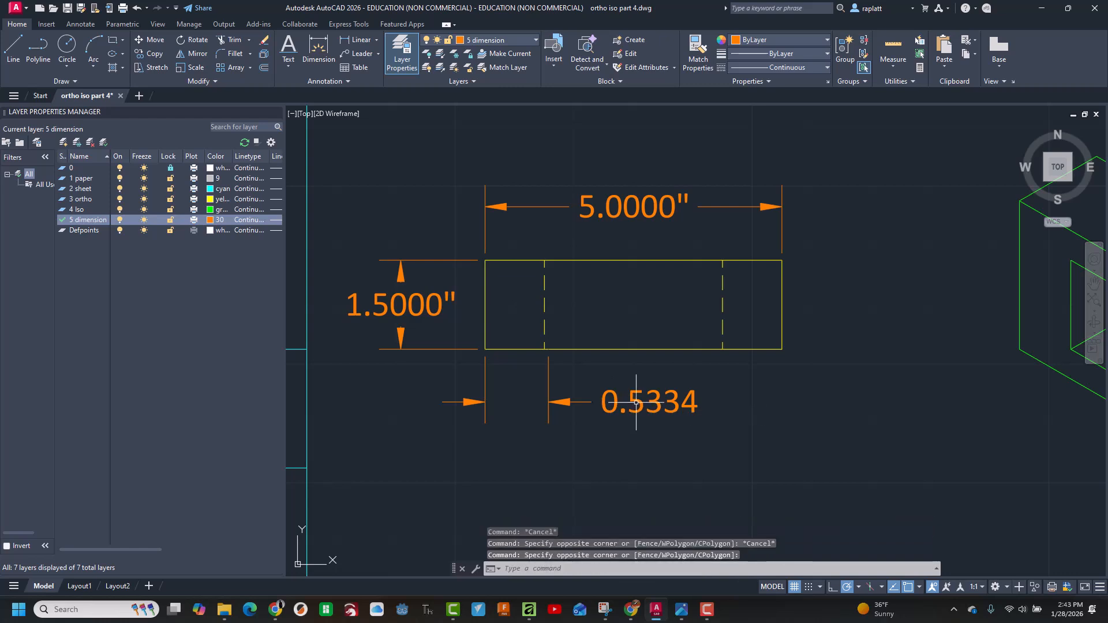
double_click(635, 403)
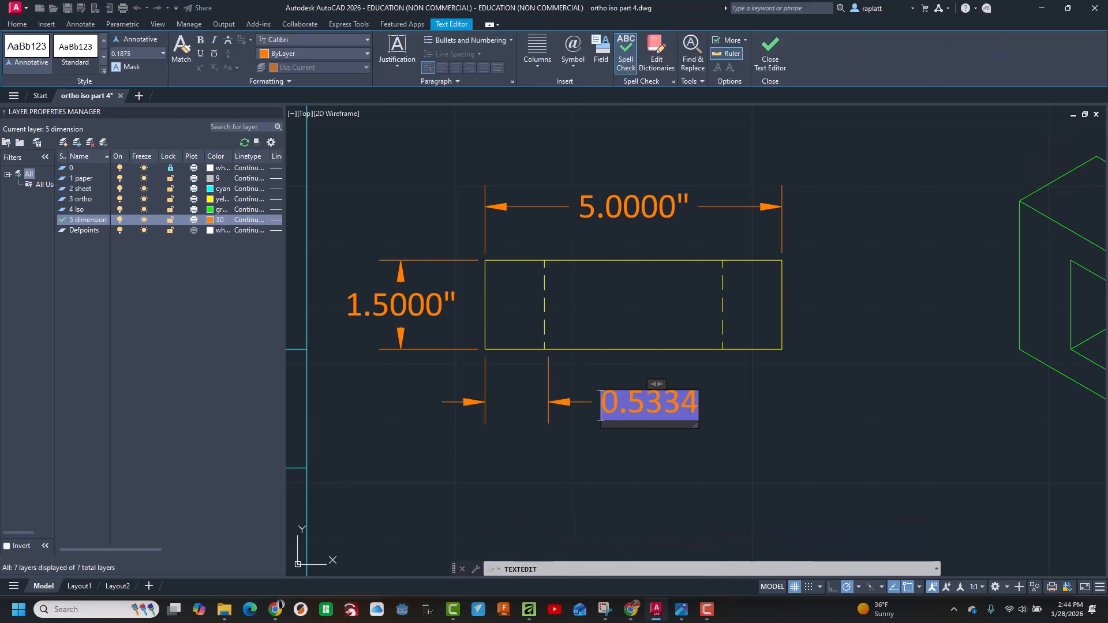
key("Delete")
key("Escape")
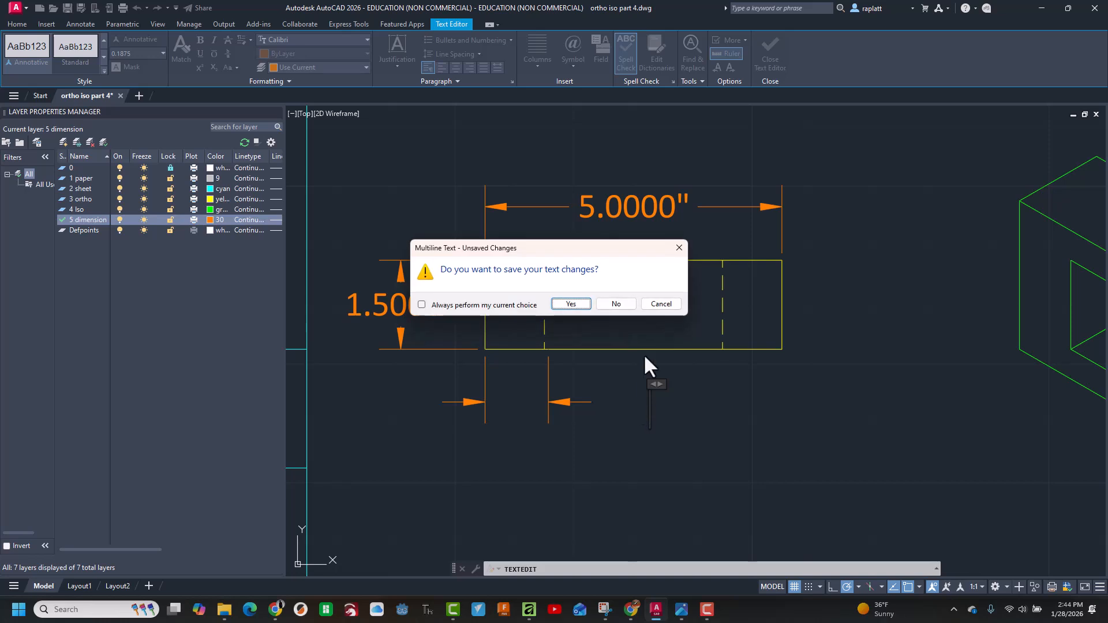
left_click(616, 304)
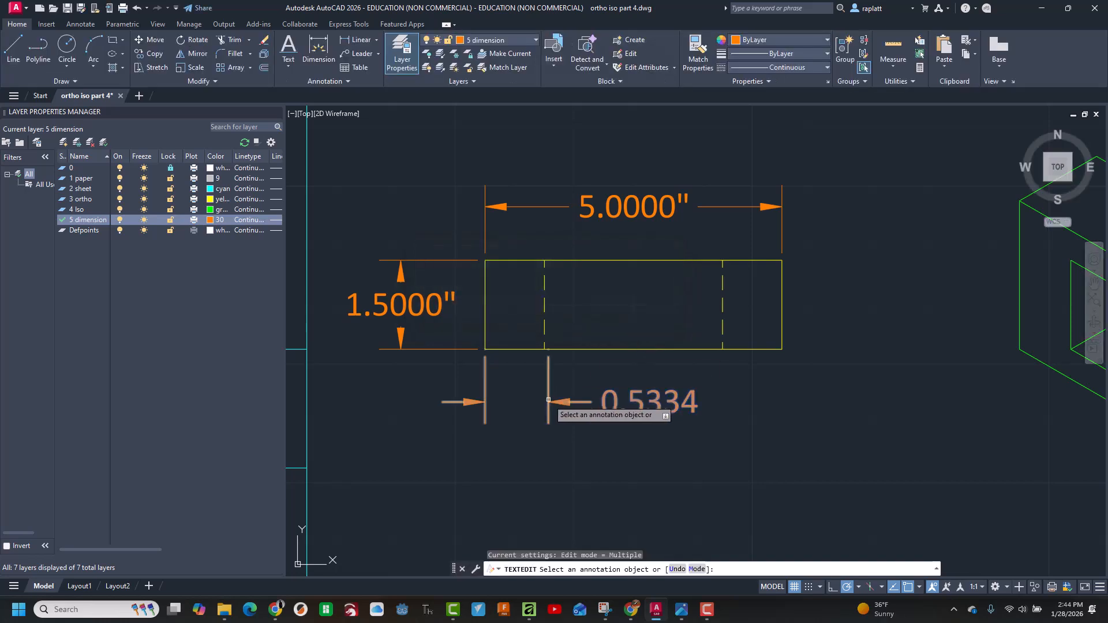
key("Delete")
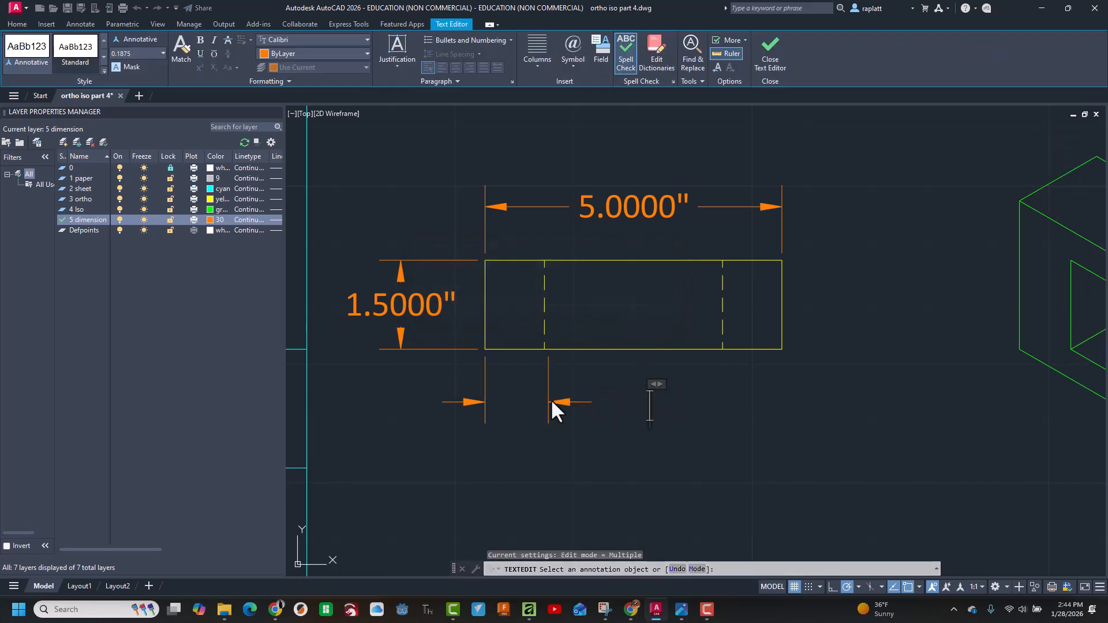
key("Escape")
key("Escape")
key("Escape")
key("n")
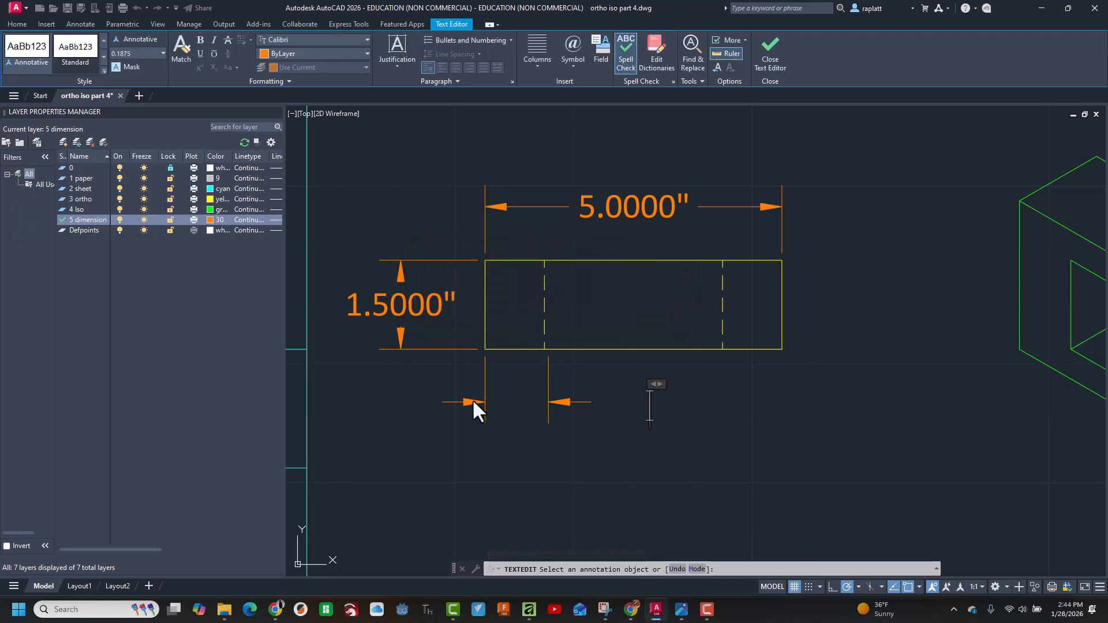
left_click(470, 399)
key("Escape")
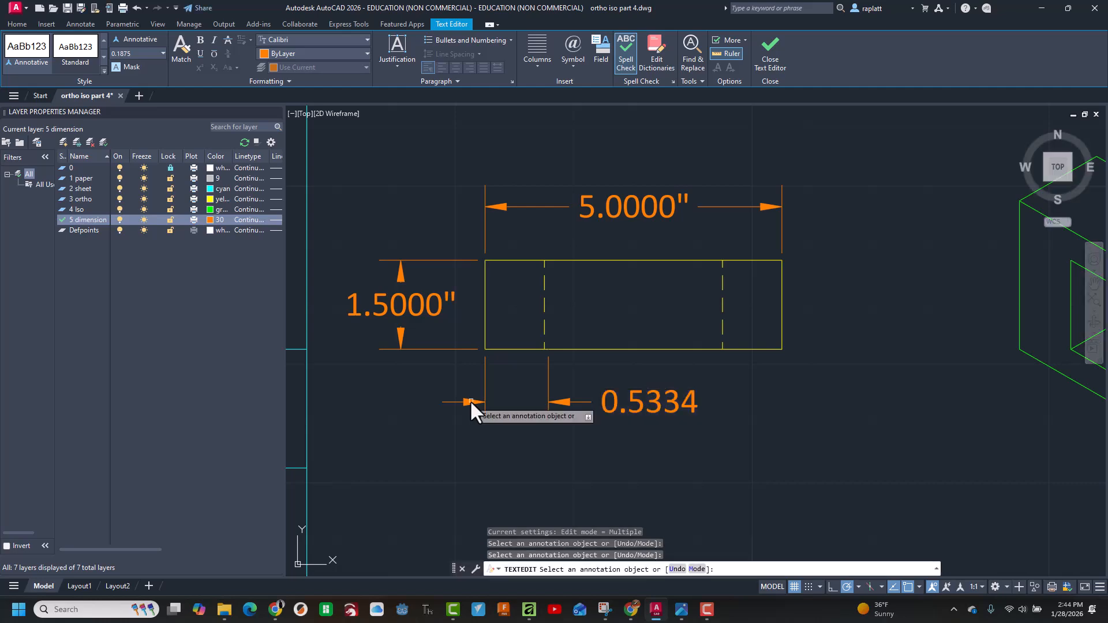
left_click(470, 403)
key("Escape")
key("Escape")
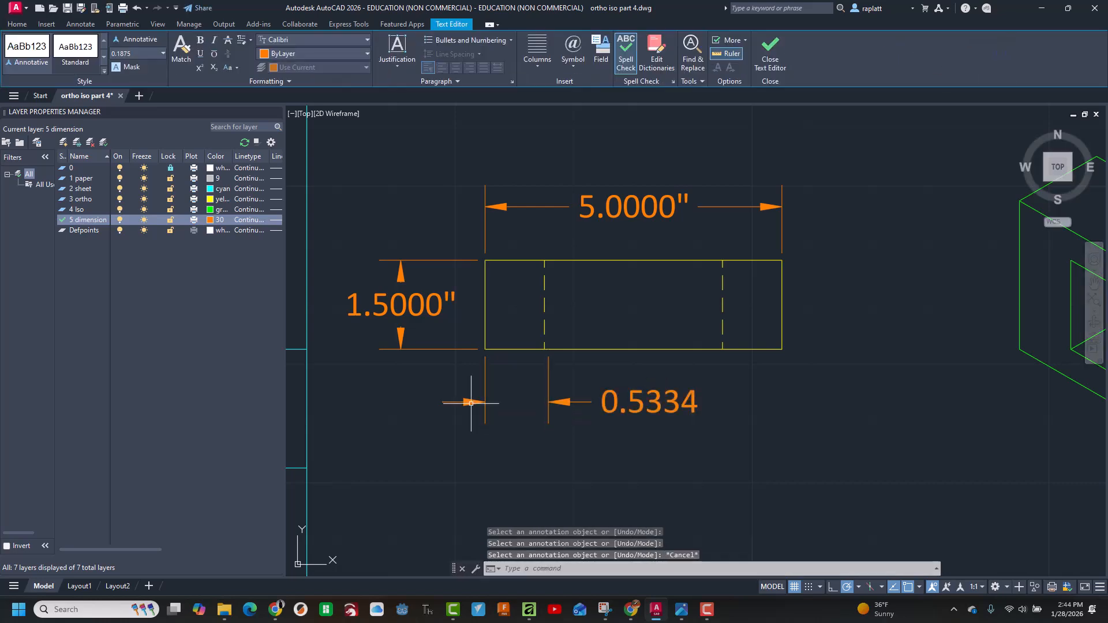
- Erase the dimension below the top view and redo it from the left hidden line's lower end to the lower left corner
left_click(469, 402)
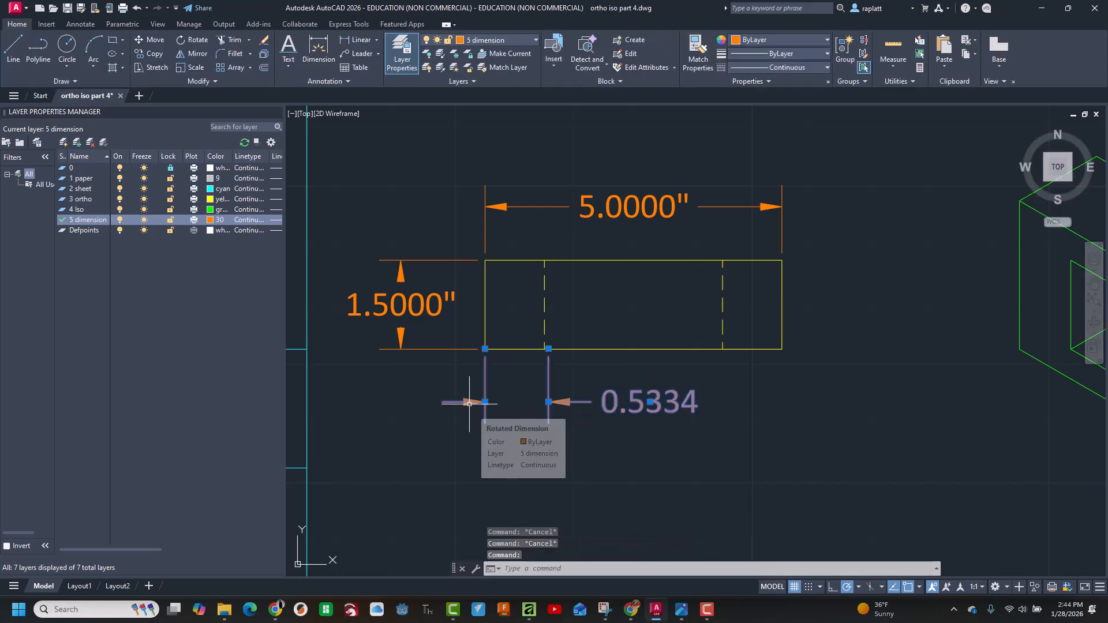
key("Delete")
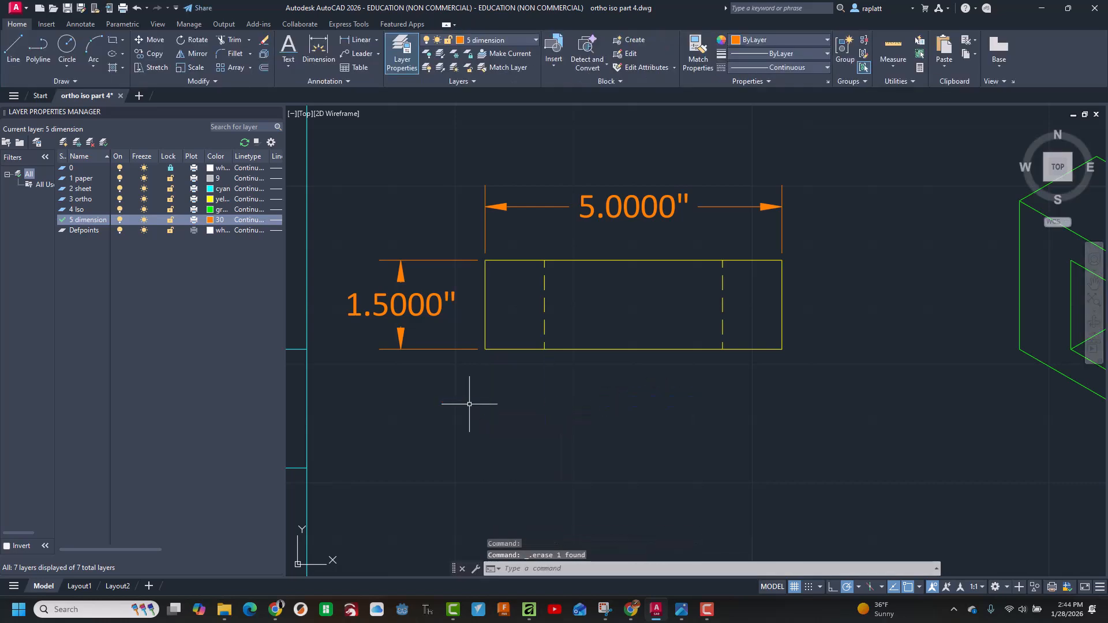
left_click(318, 49)
left_click(544, 349)
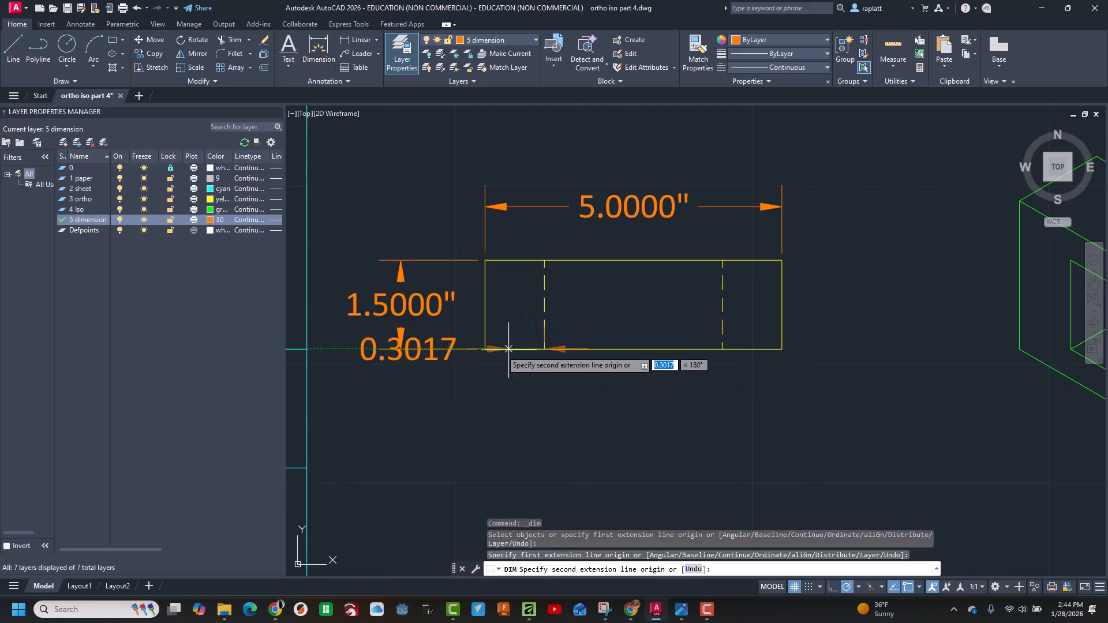
left_click(485, 349)
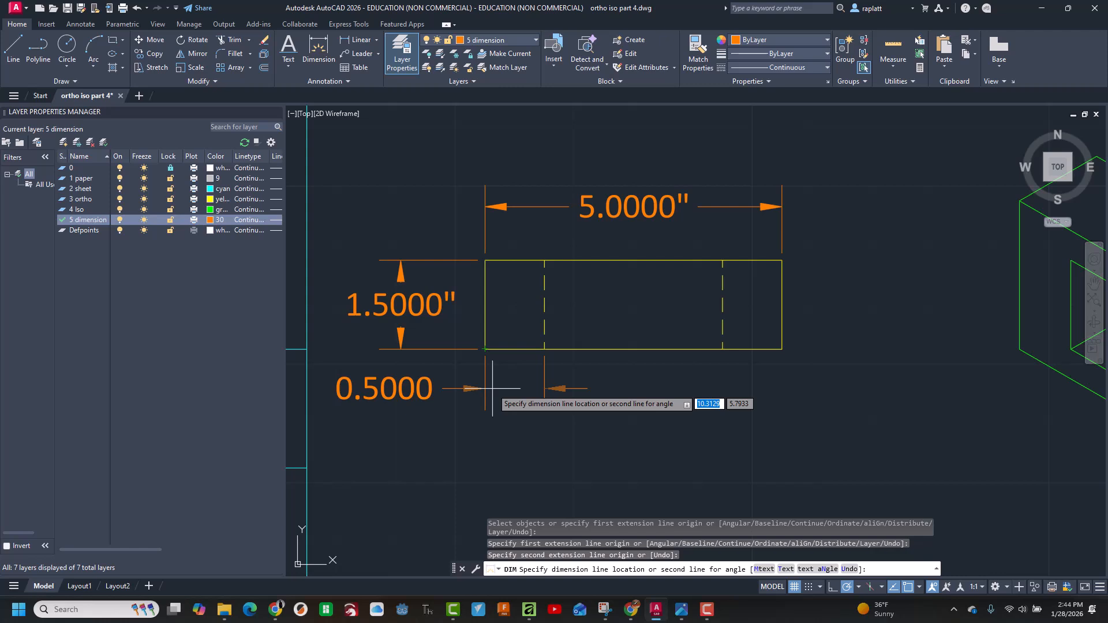
left_click(491, 392)
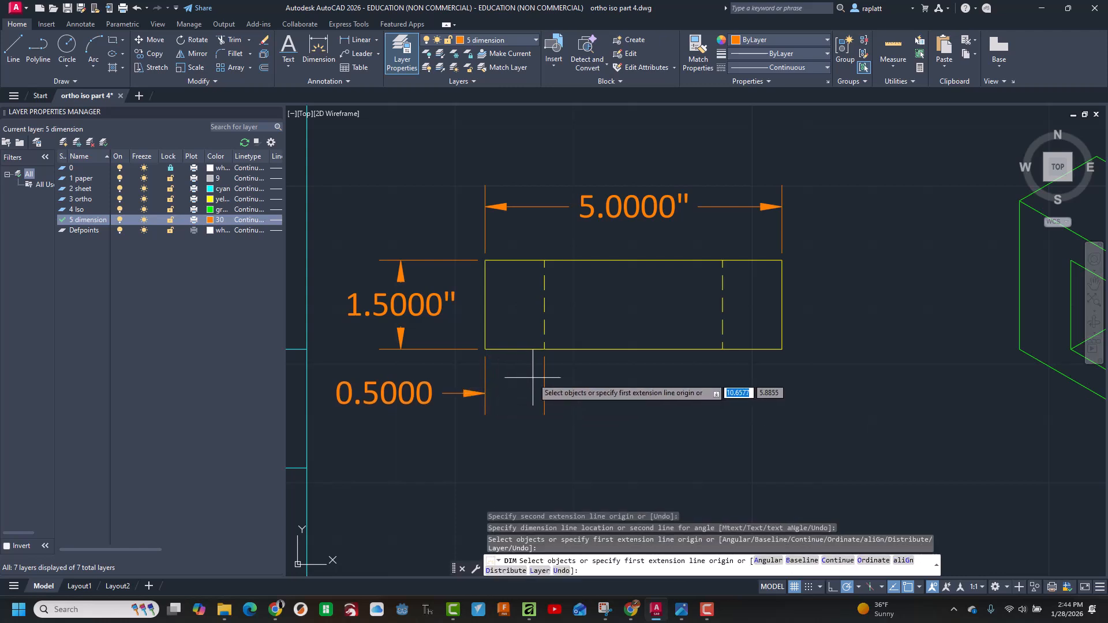
key("Return")
- Override the text of the new dimension at the top view's lower left with 1.0000"
left_click(411, 390)
double_click(410, 390)
key("BackSpace")
type("1.5")
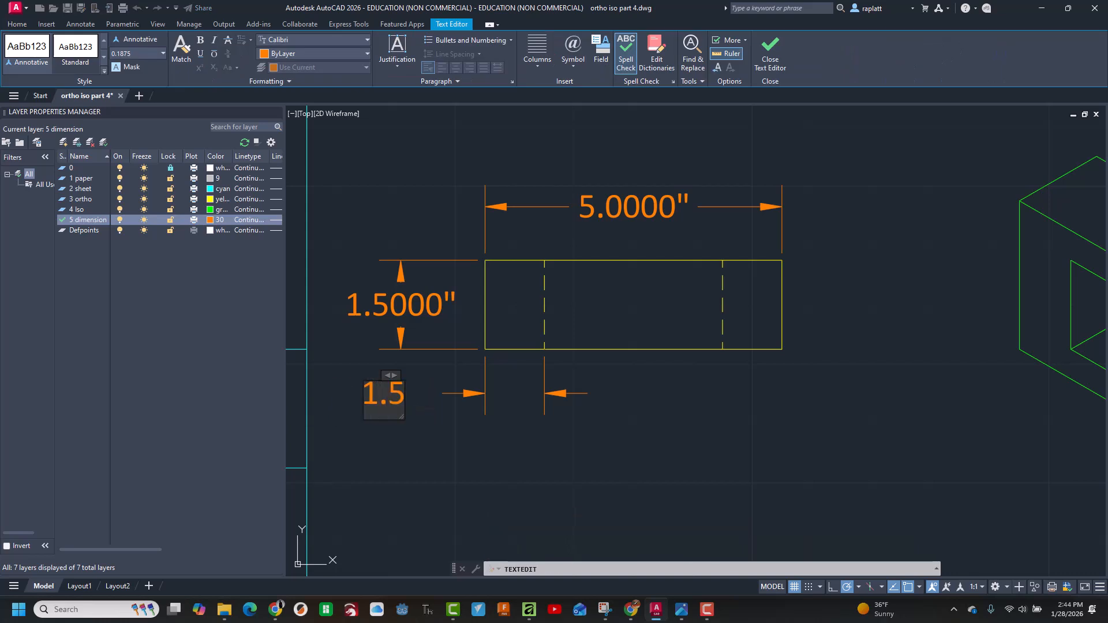
key("BackSpace")
key("BackSpace")
type(".00")
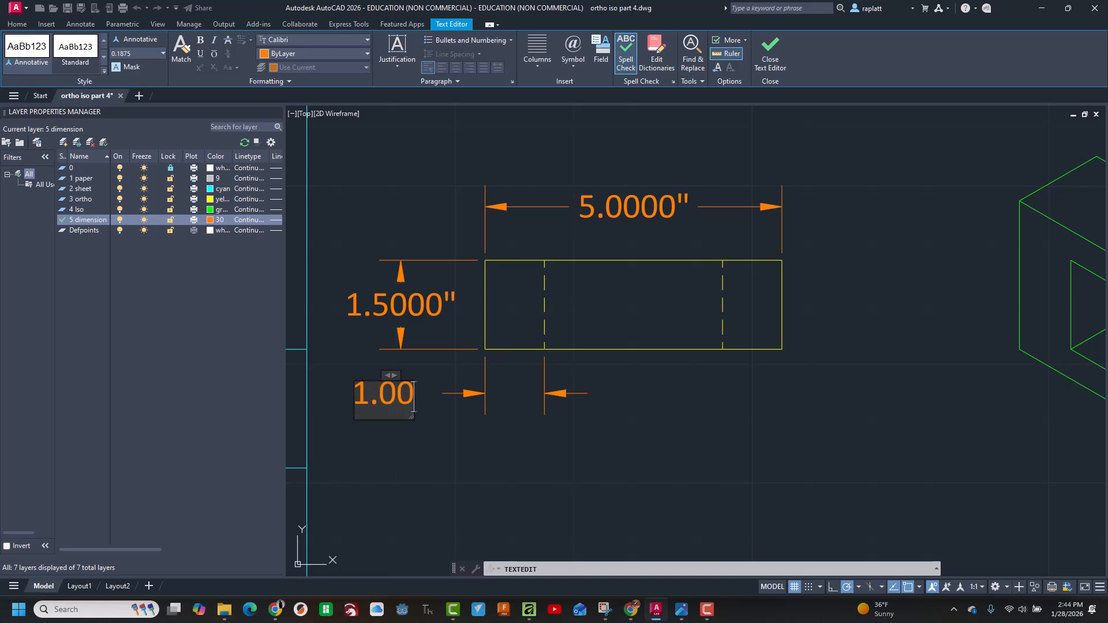
type("00\"")
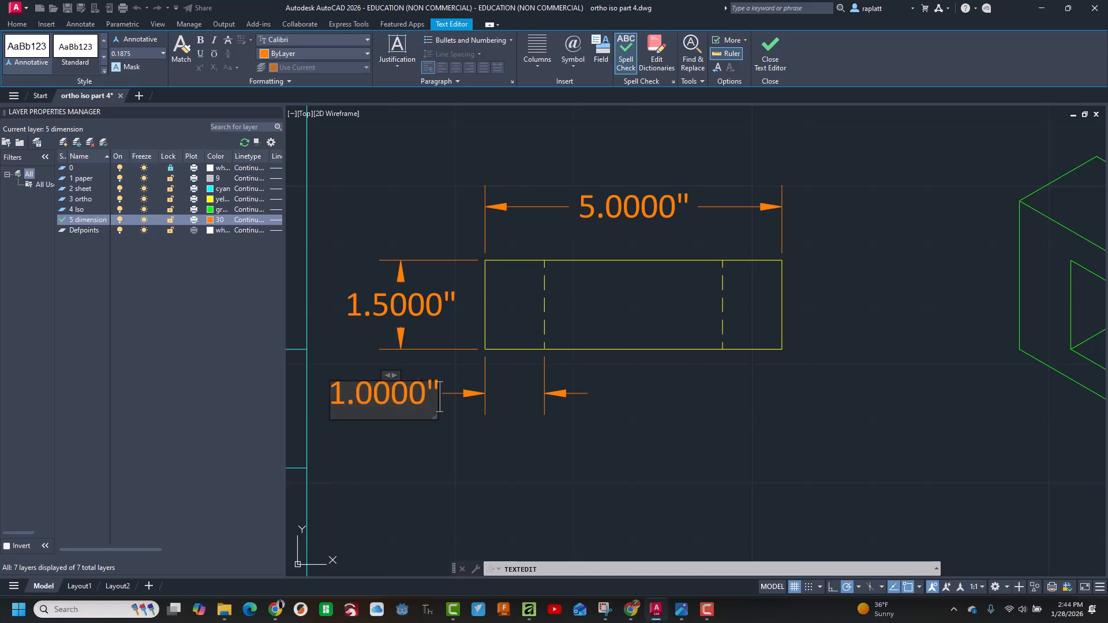
left_click(352, 495)
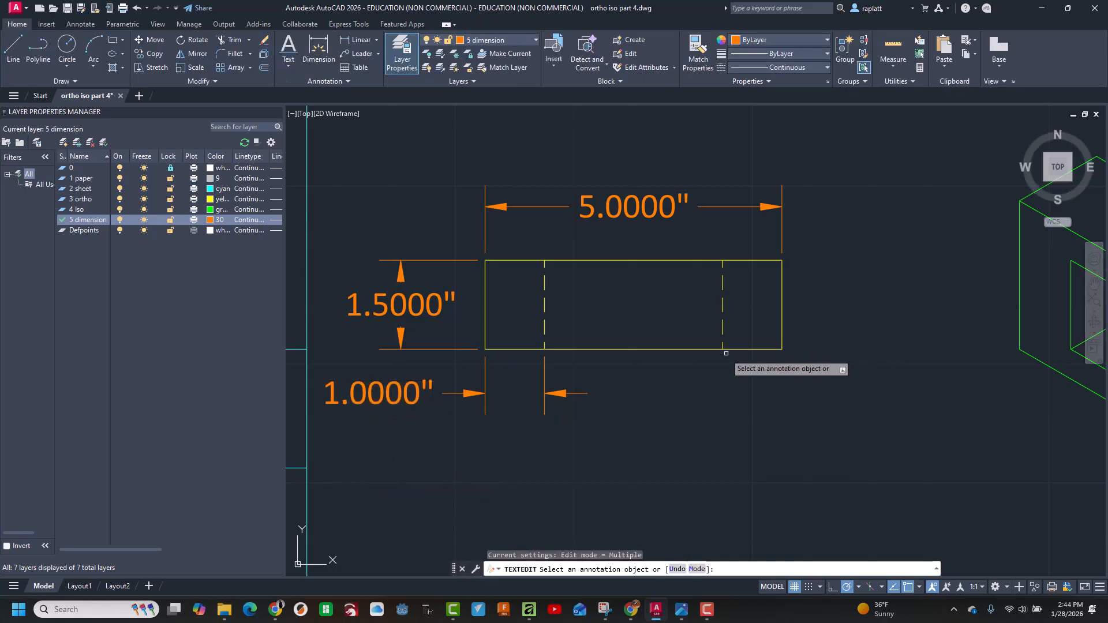
left_click(325, 48)
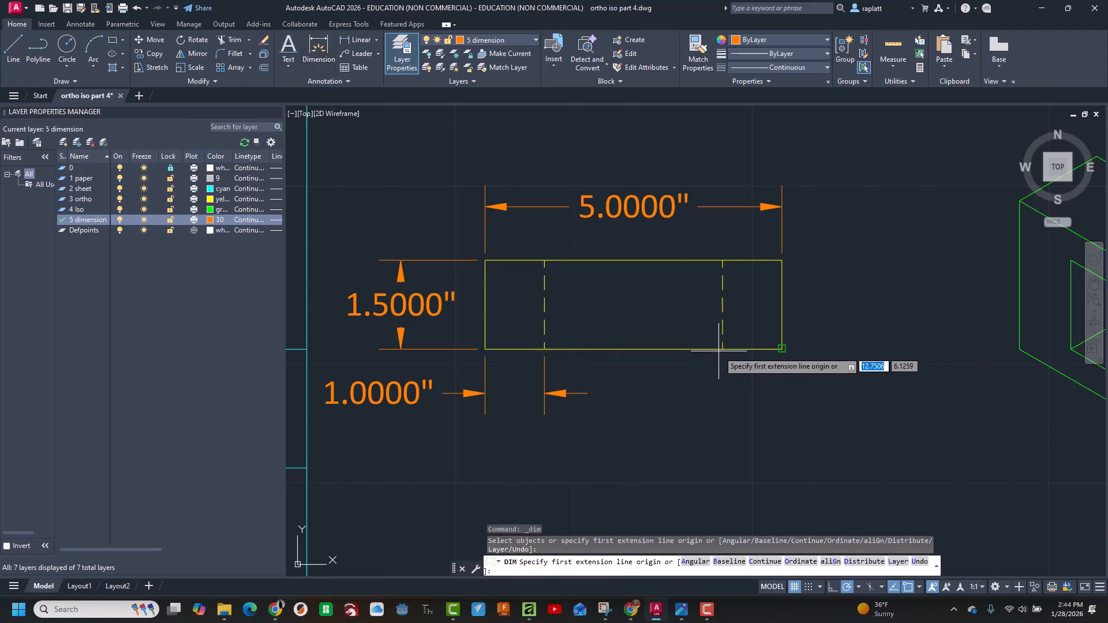
left_click(782, 349)
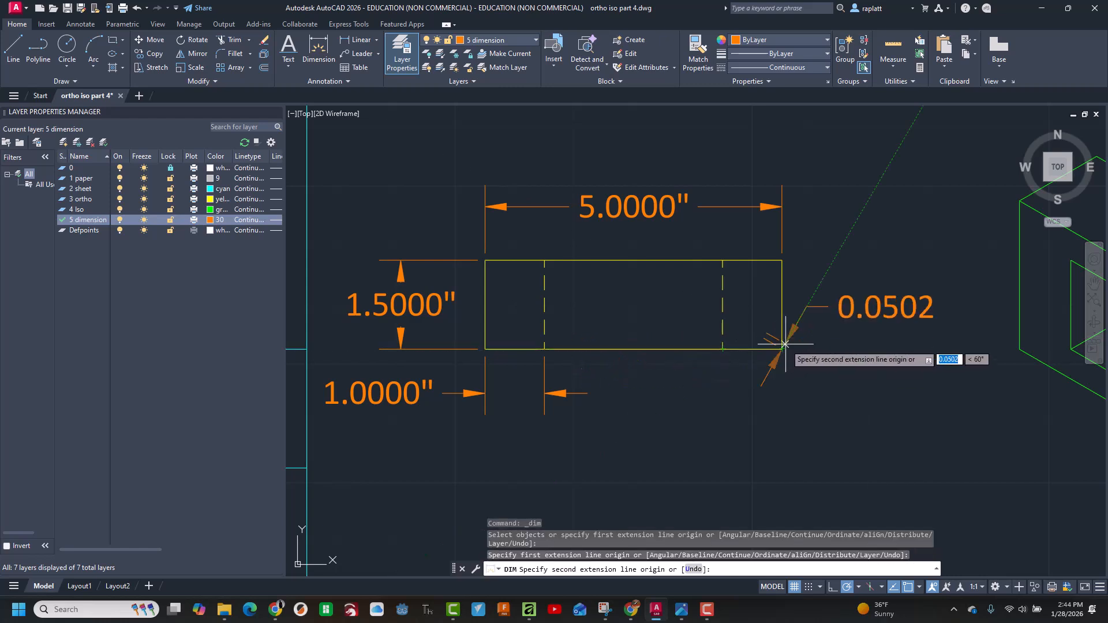
key("Escape")
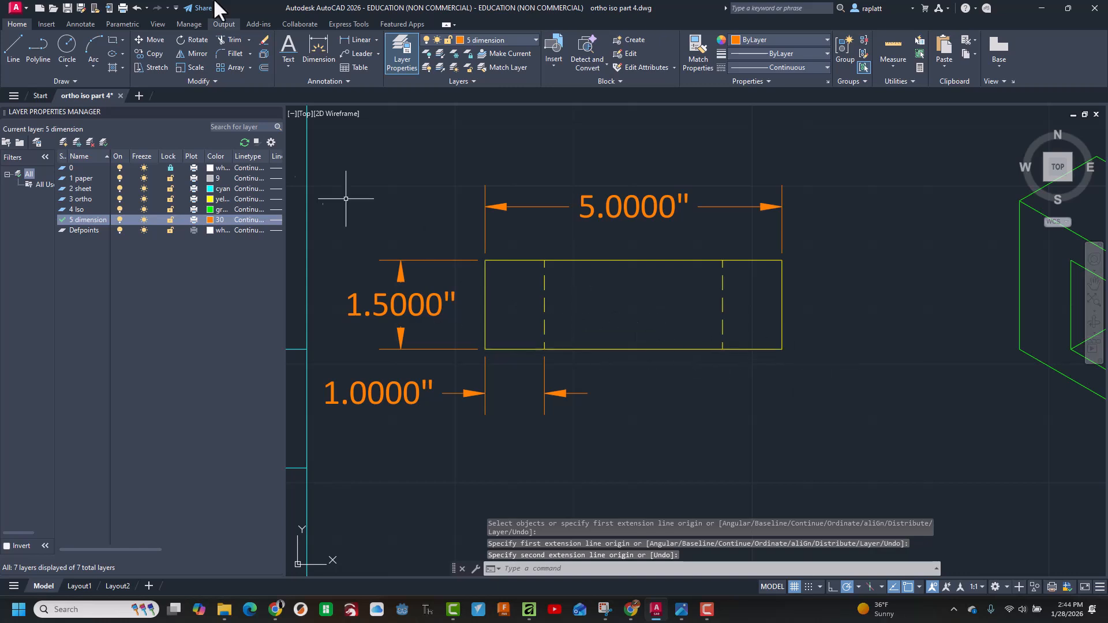
- Dimension the distance between the right hidden line and the top view's lower right corner, placed below with an offset of .5
left_click(316, 50)
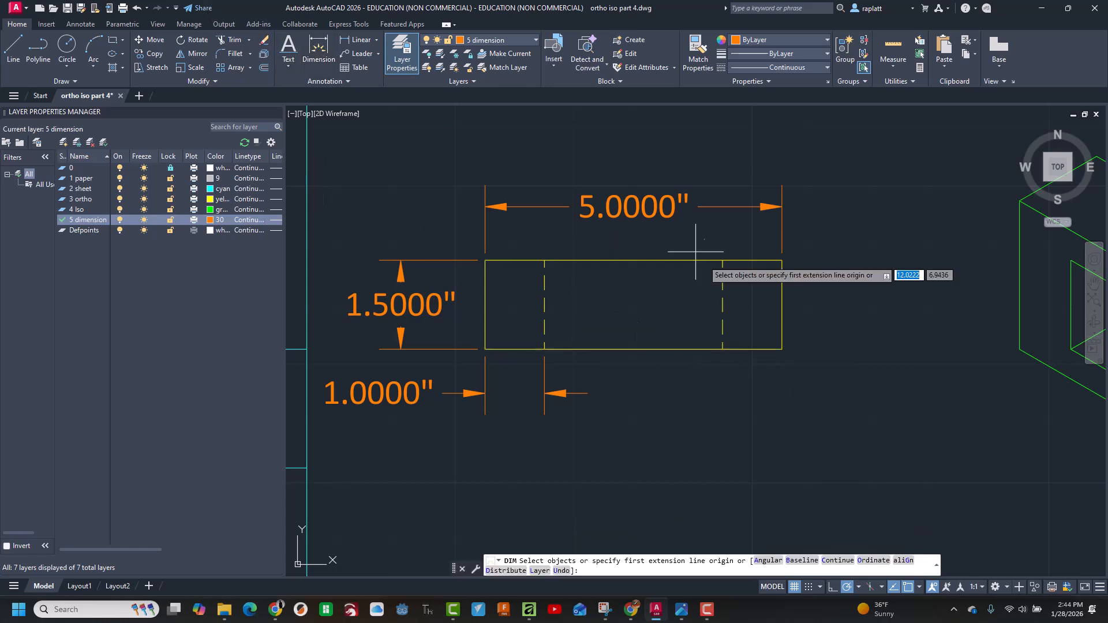
left_click(782, 348)
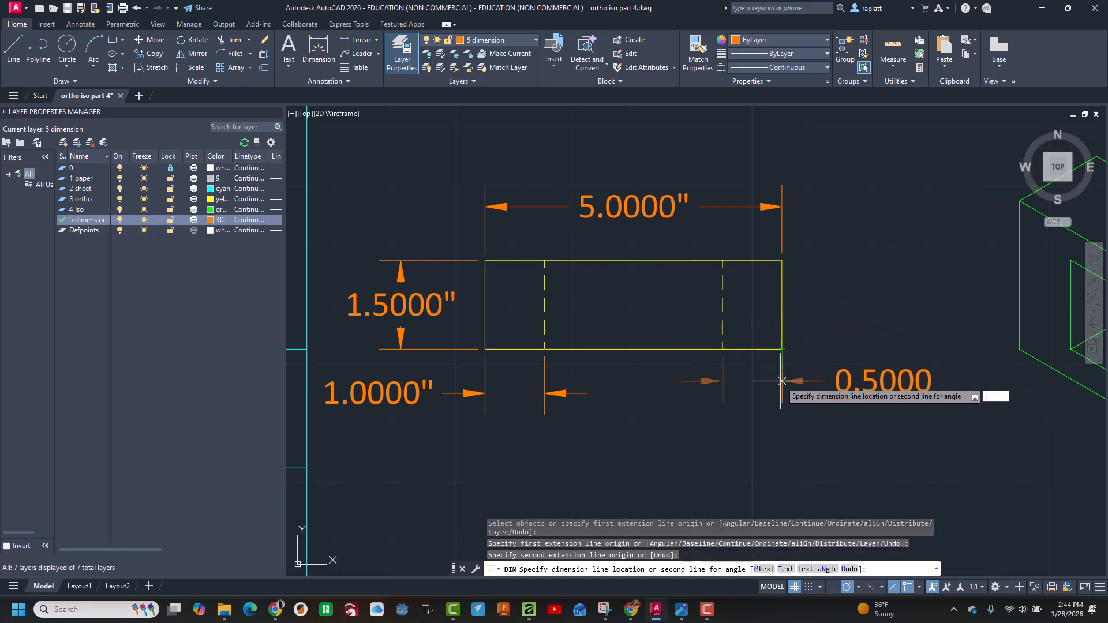
key("Return")
key("Escape")
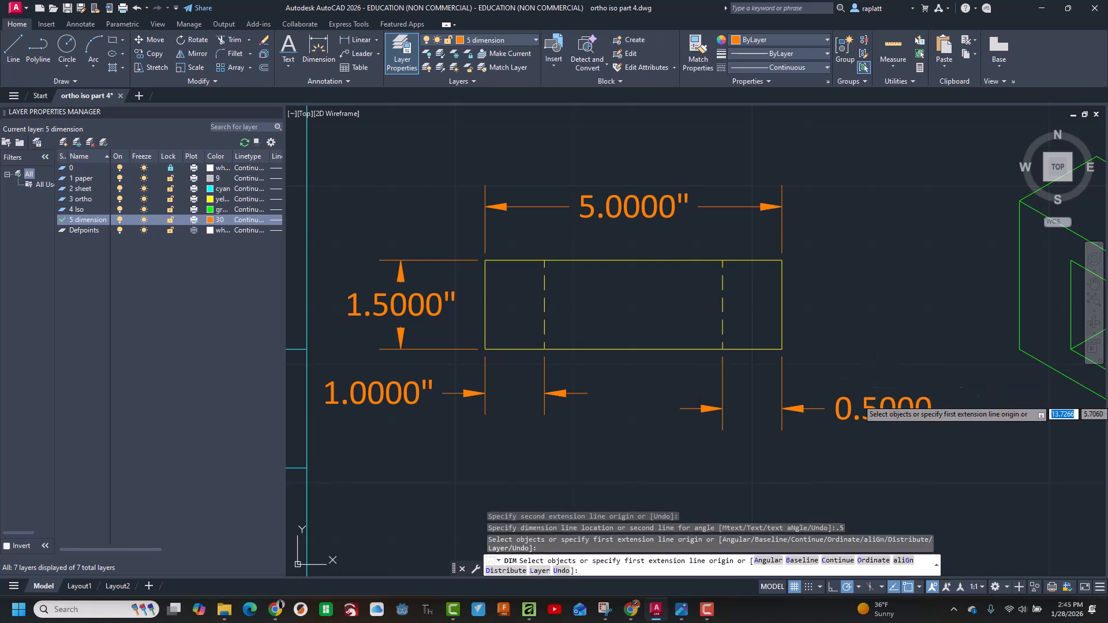
left_click(898, 400)
key("Escape")
- Override the text of the dimension at the top view's lower right with 1.0000" and leave text editing
double_click(882, 408)
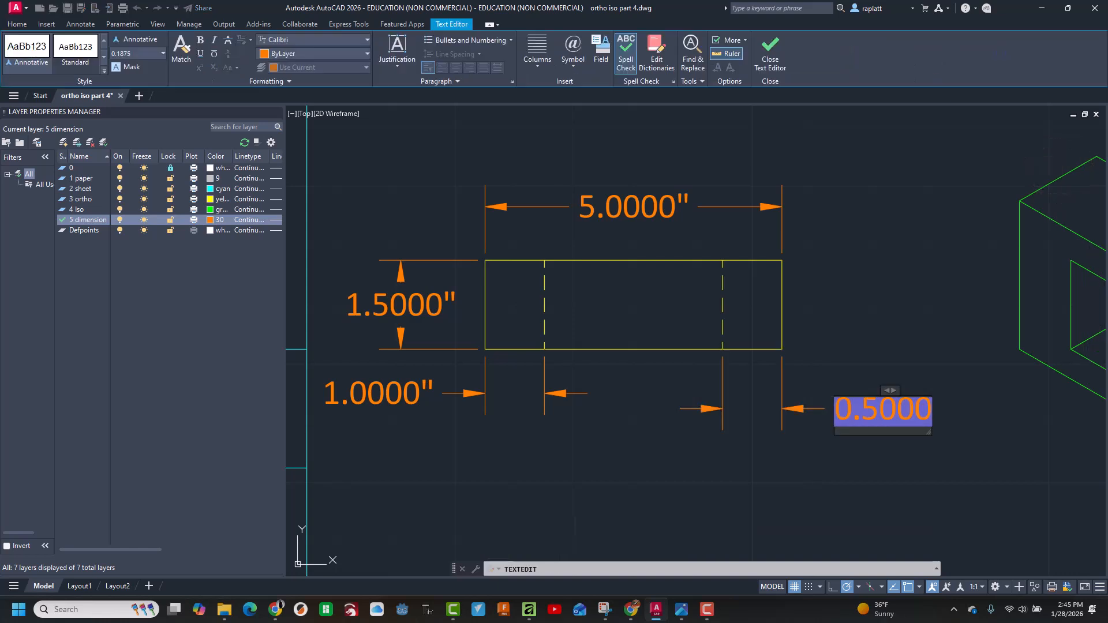
key("Delete")
type("1")
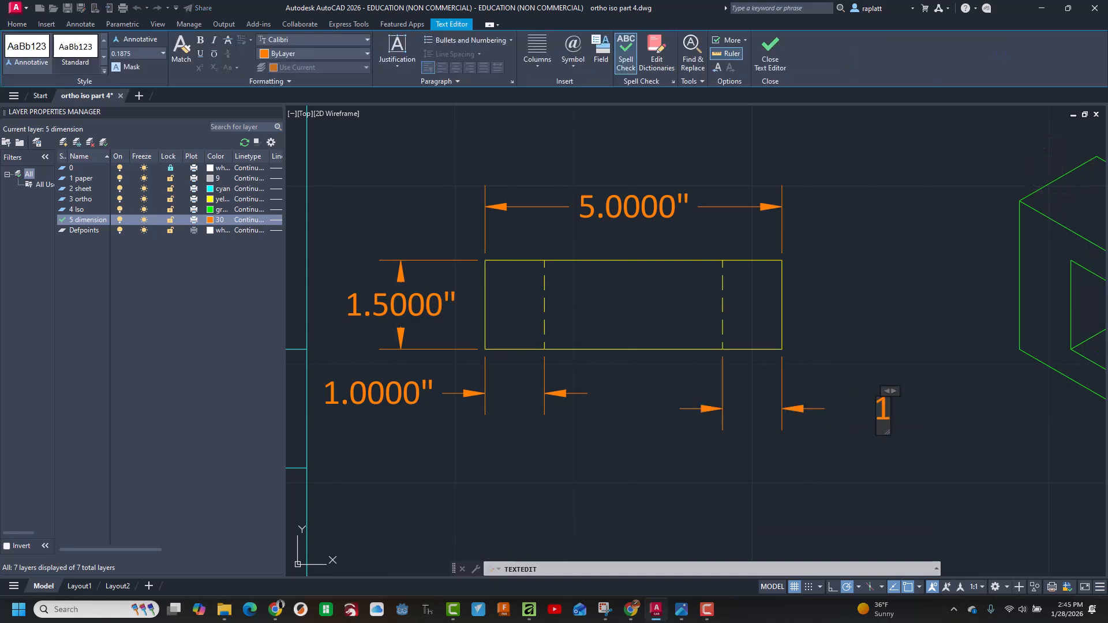
type(".0000\"")
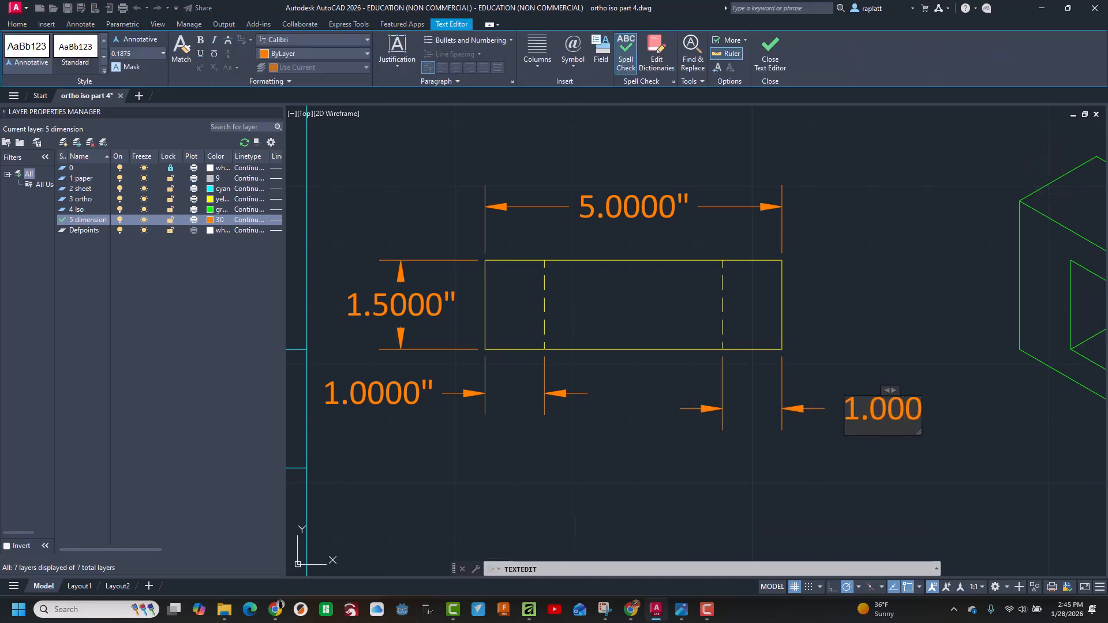
left_click(882, 349)
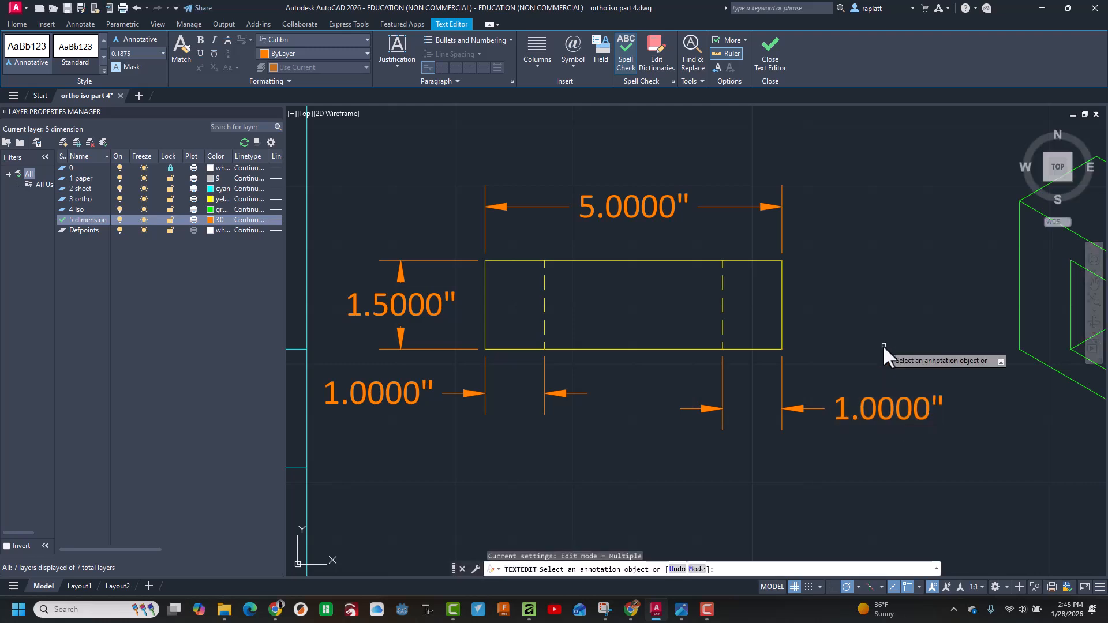
left_click(795, 408)
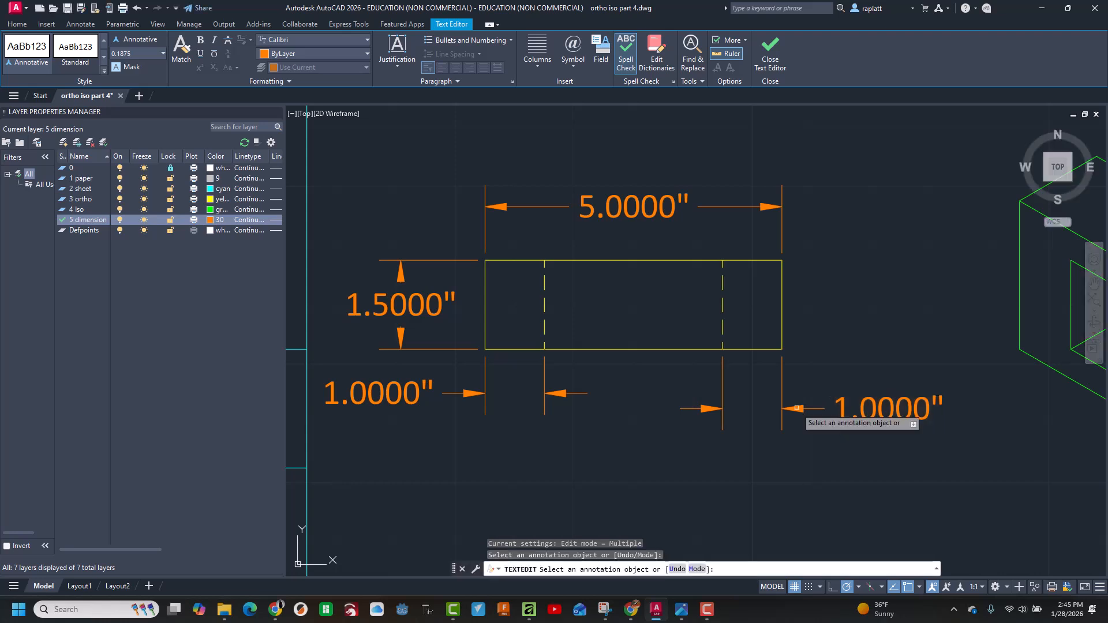
key("Escape")
key("Escape")
key("Escape")
- Move the lower right dimension's line up to align with the lower left dimension below the top view
left_click(709, 408)
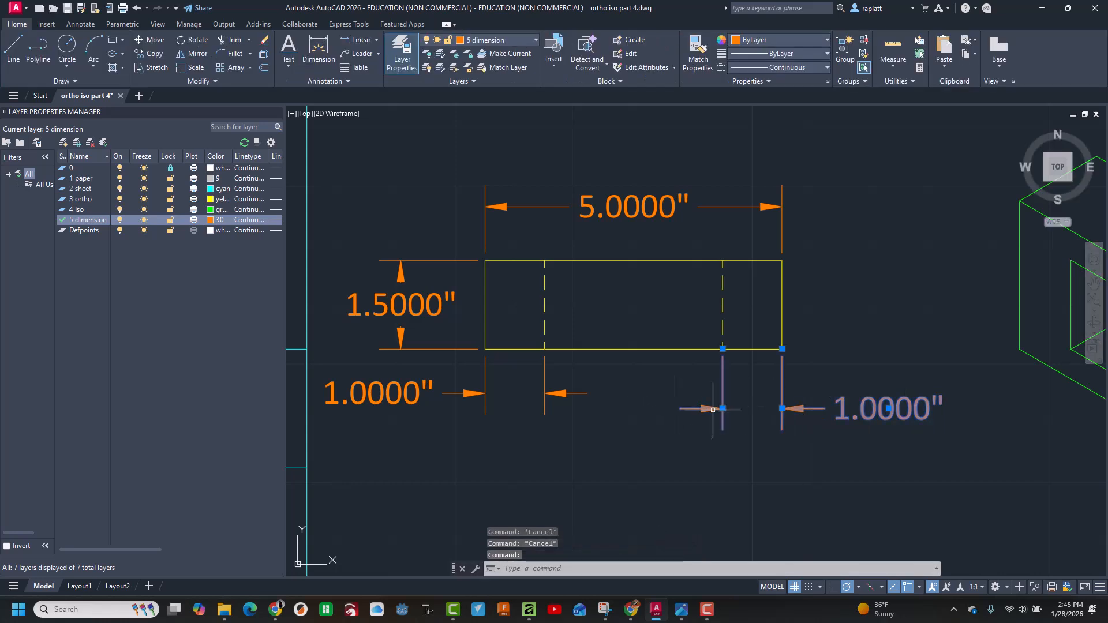
mouse_move(705, 408)
left_mouse_down()
mouse_move(717, 401)
mouse_move(723, 412)
left_mouse_up()
left_click(723, 409)
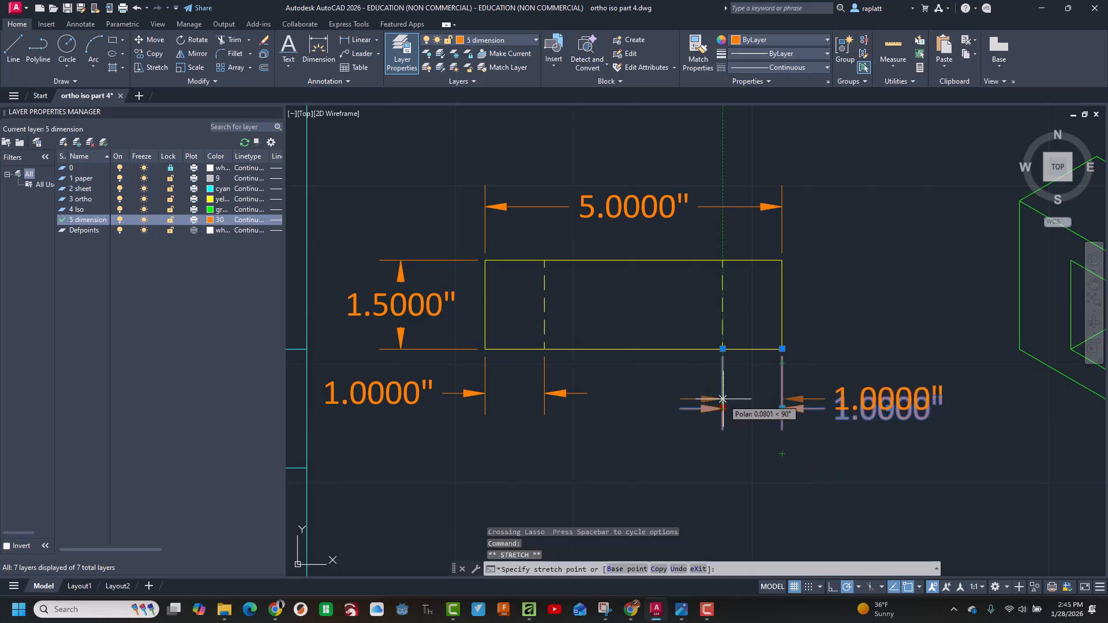
key("Escape")
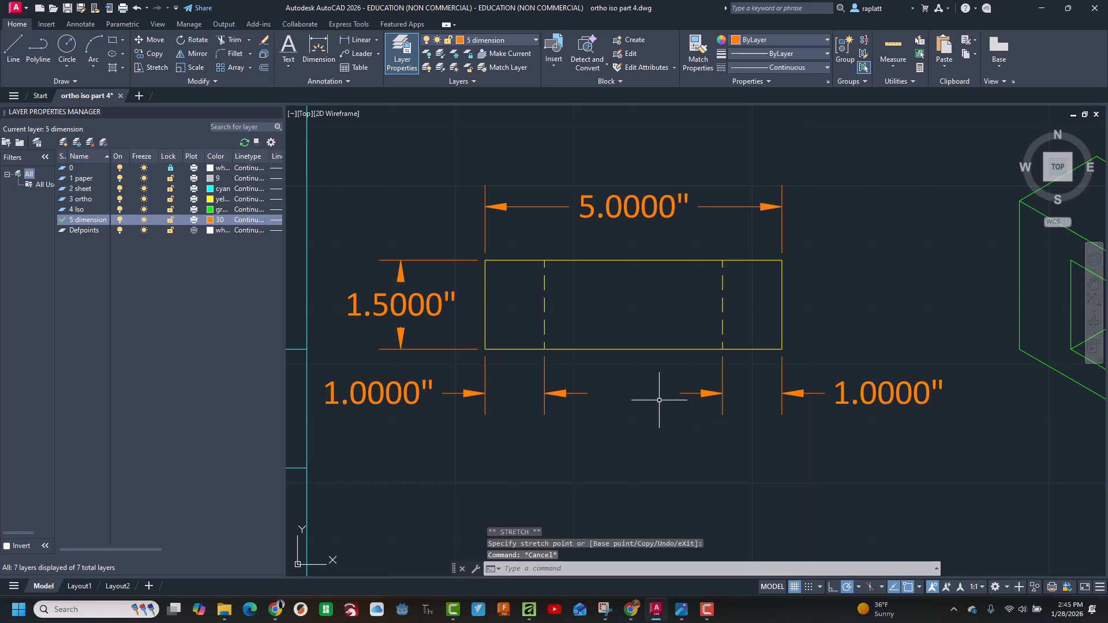
- Check the reference image for the front view's dimensions, and dimension the view's overall height beside its left edge
key("alt+Tab")
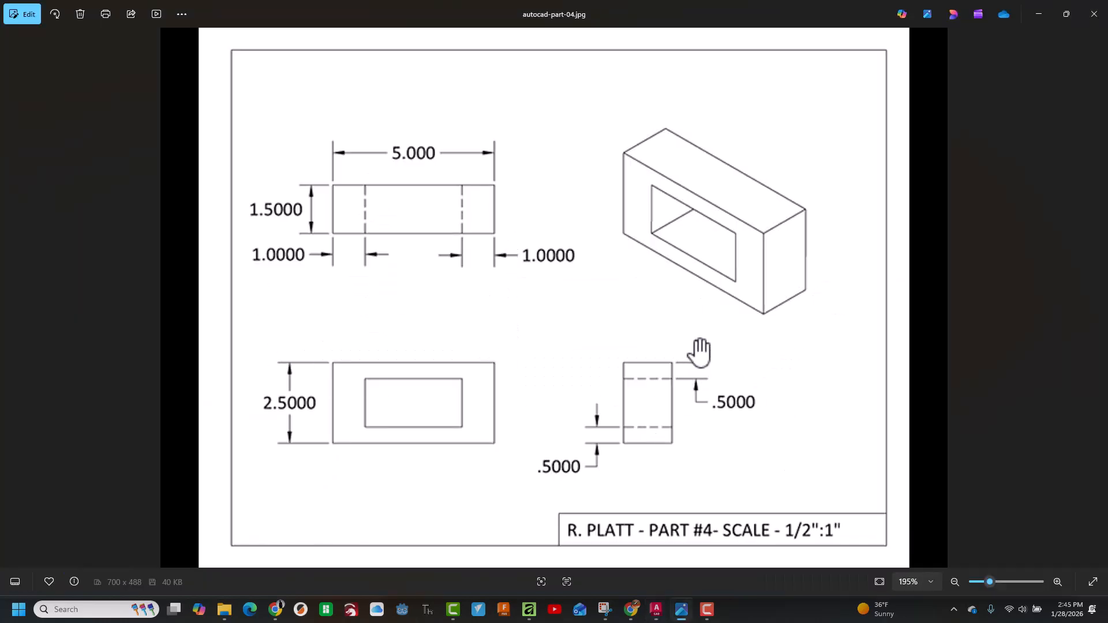
key("alt+Tab")
scroll(533, 315, "up", 6)
middle_click_drag(502, 308, 890, 311)
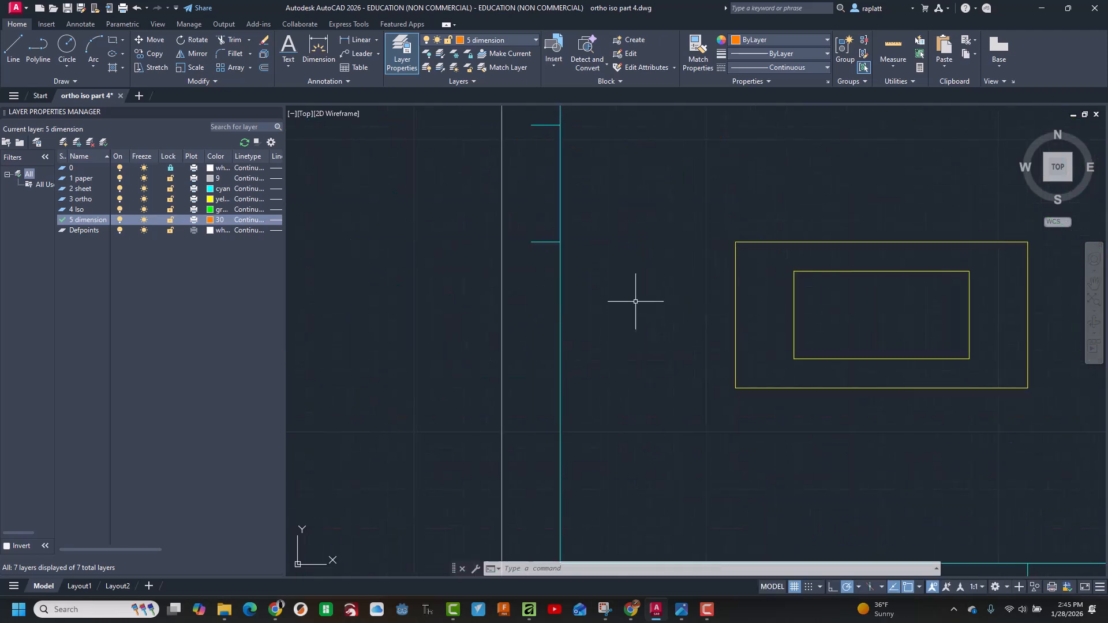
left_click(319, 38)
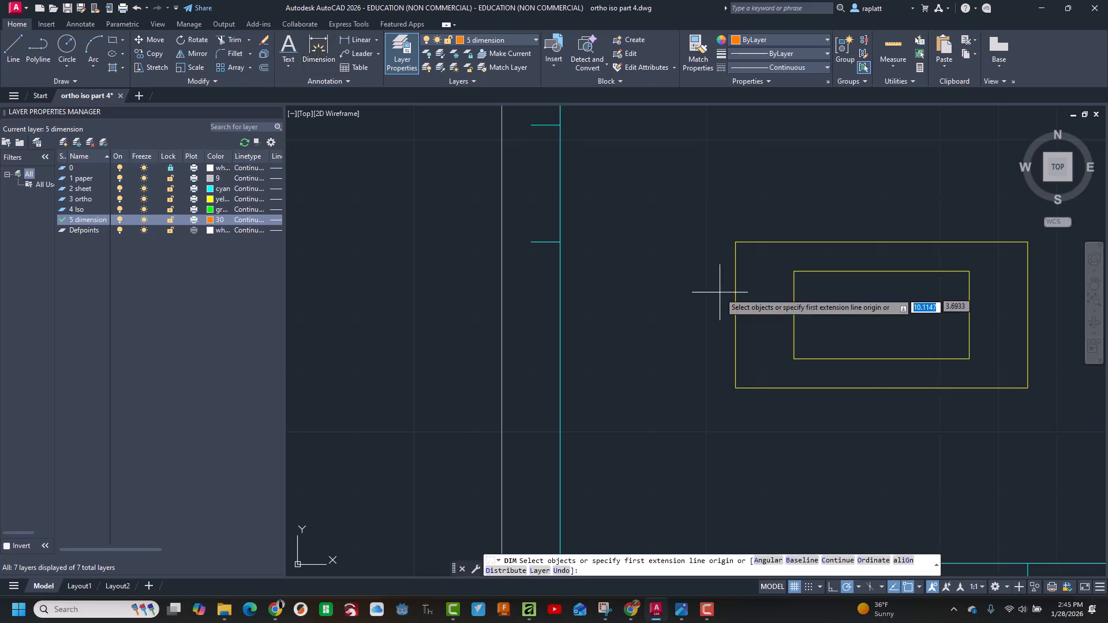
left_click(735, 241)
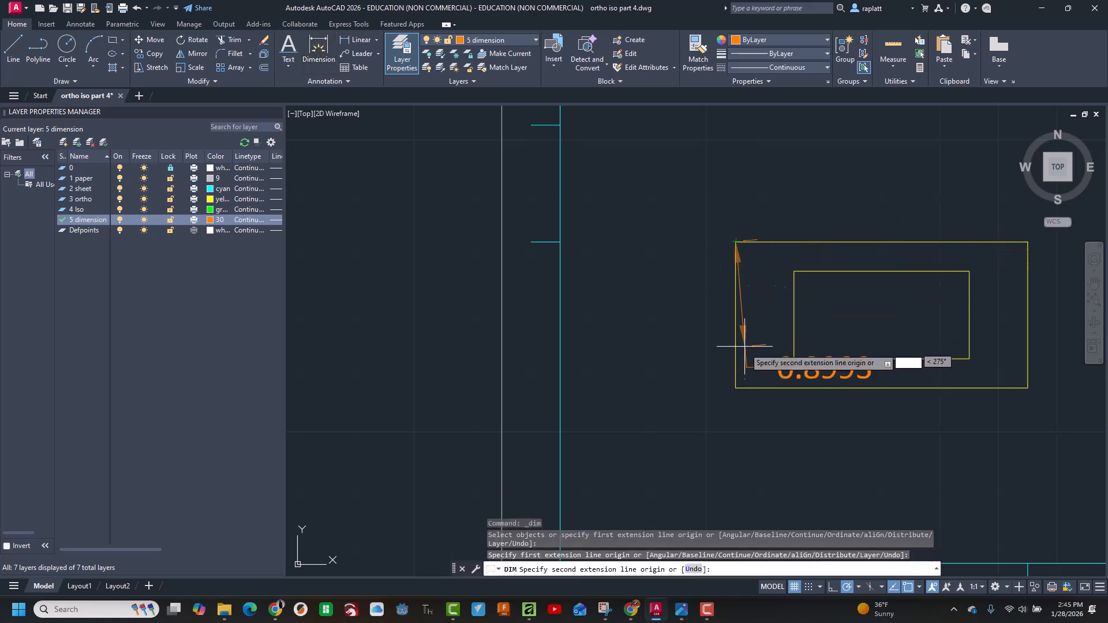
left_click(736, 388)
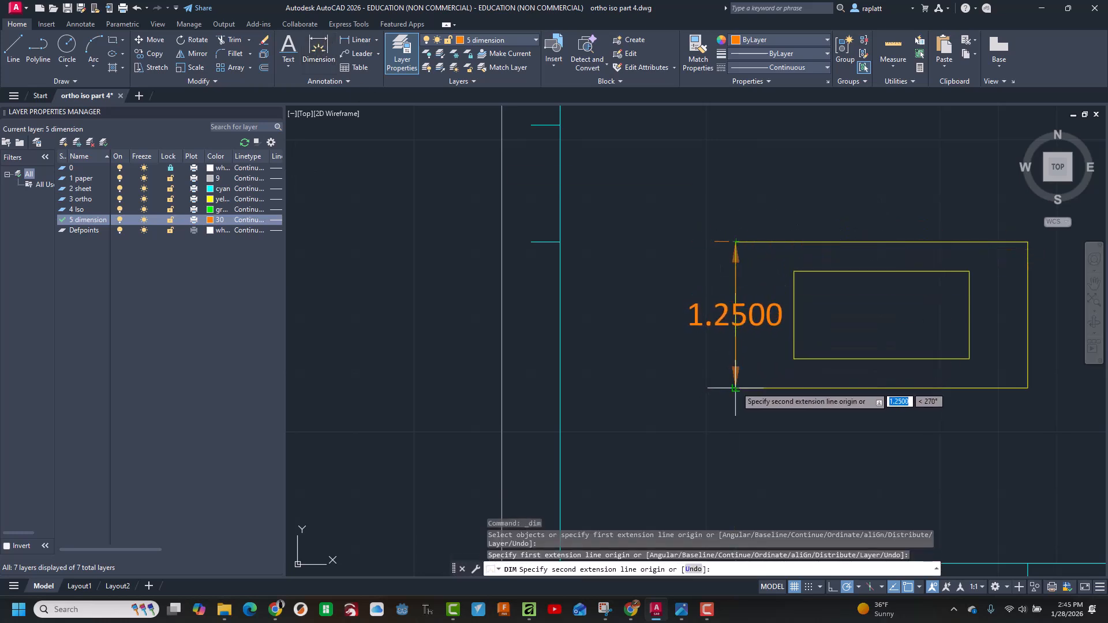
left_click(671, 380)
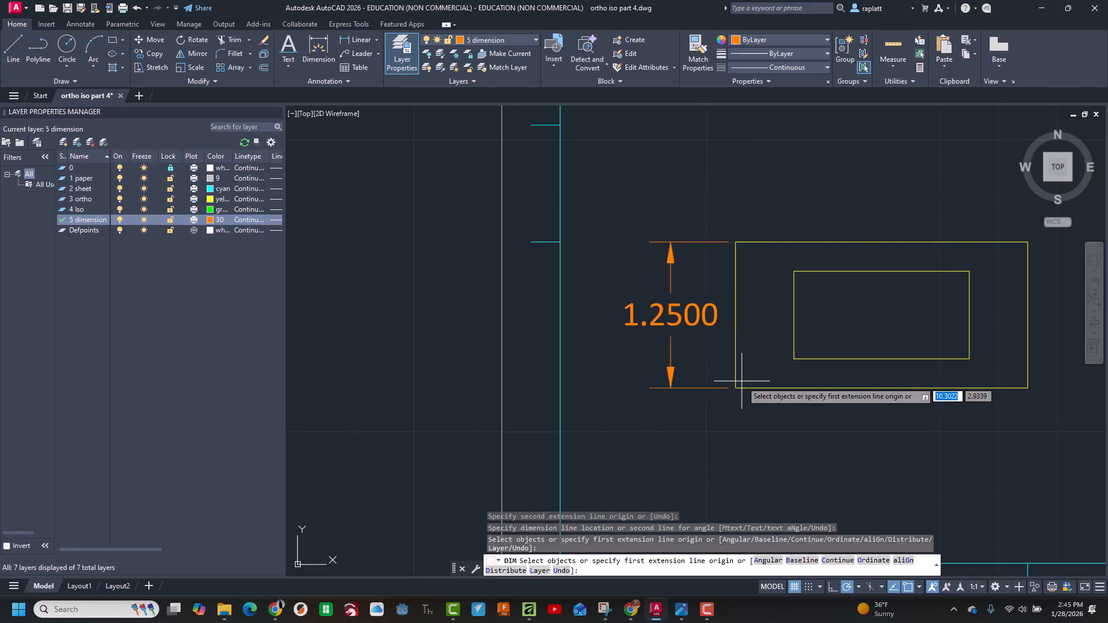
key("Return")
- Override the text of the front view's overall height dimension with 2.5000"
left_click(668, 311)
double_click(667, 309)
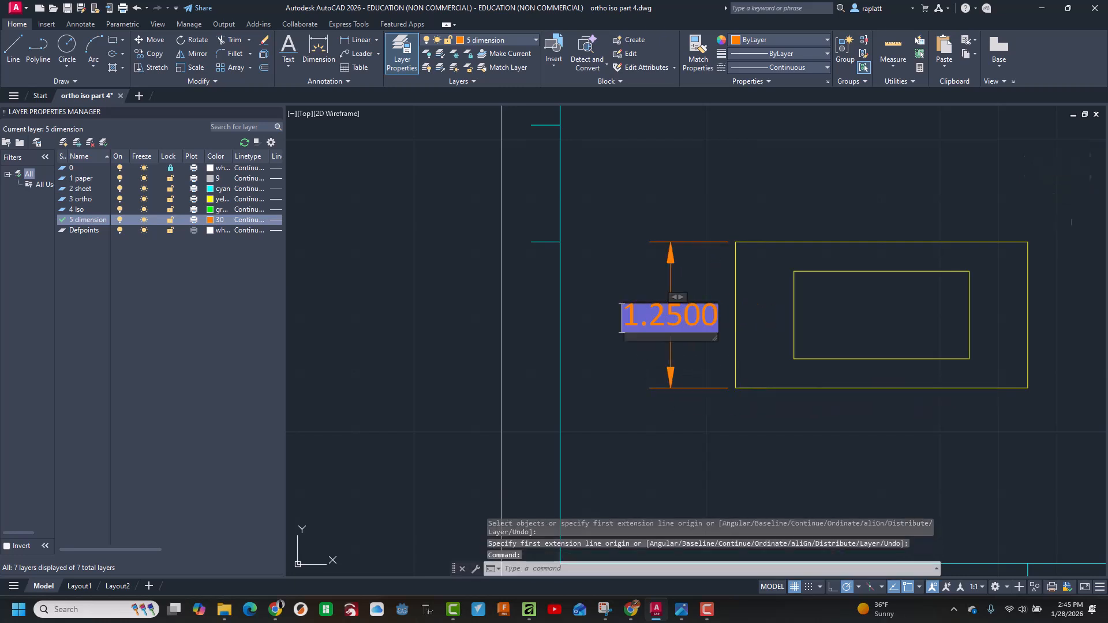
key("Delete")
type("1")
key("BackSpace")
type("2")
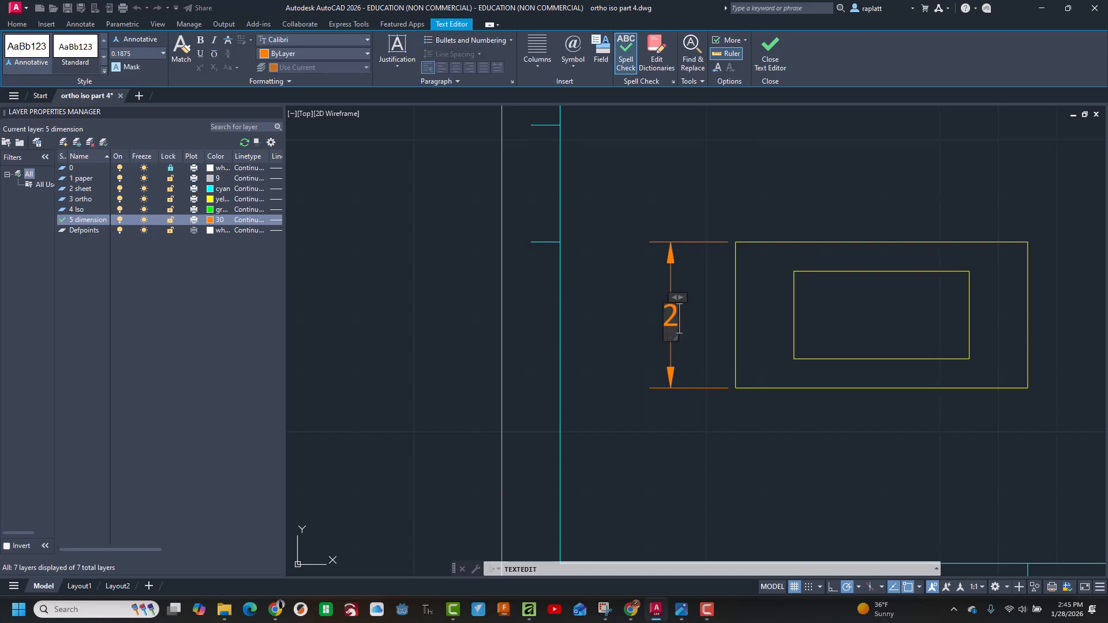
type(".5000")
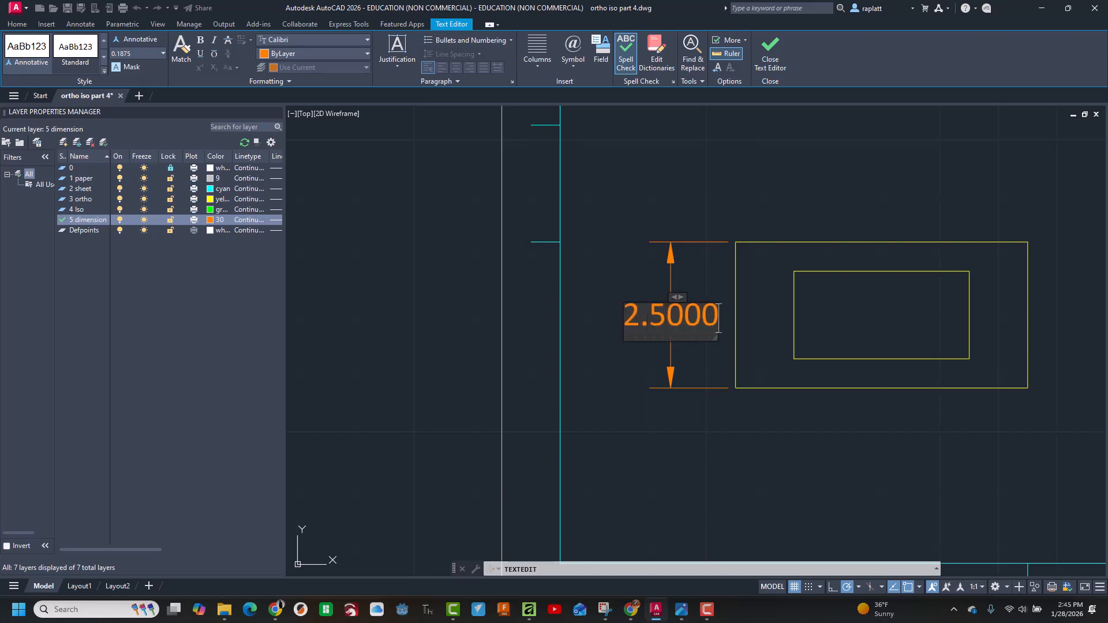
type("\"")
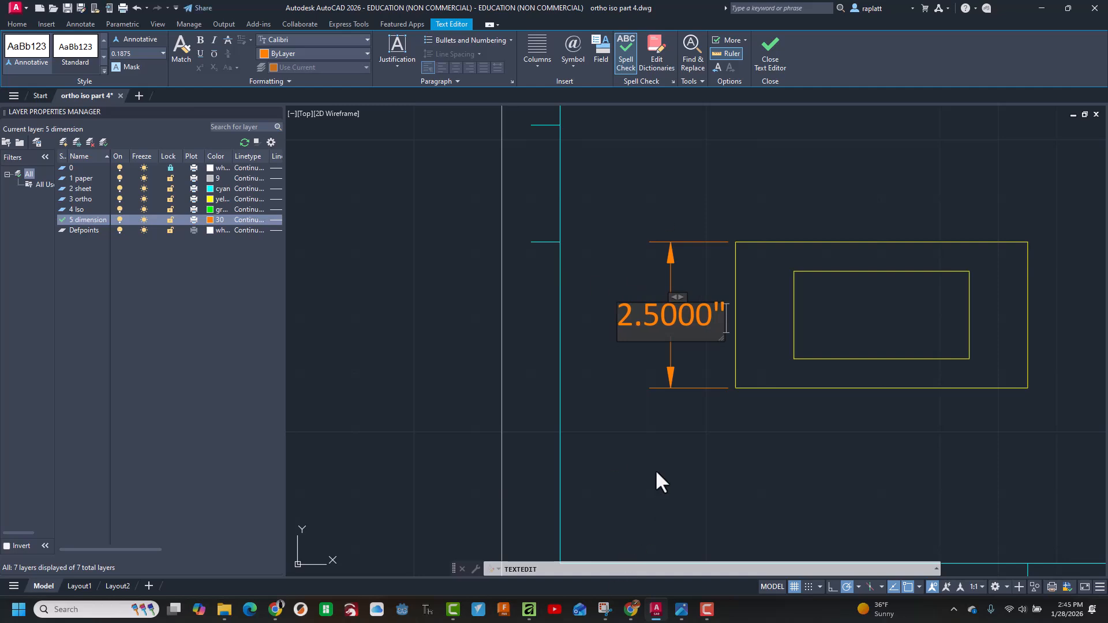
left_click(655, 469)
scroll(697, 409, "down", 2)
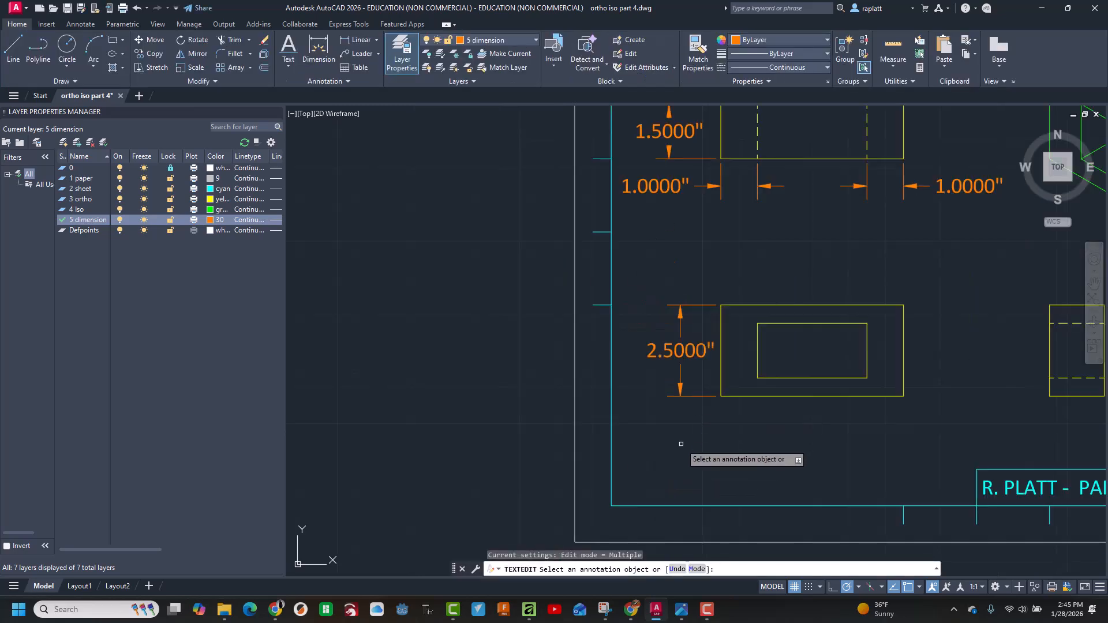
- Check the reference image, and dimension the distance from the side view's upper hidden line to its upper right corner, placed to the right
left_click(681, 610)
key("alt+Tab")
middle_click_drag(894, 288, 640, 280)
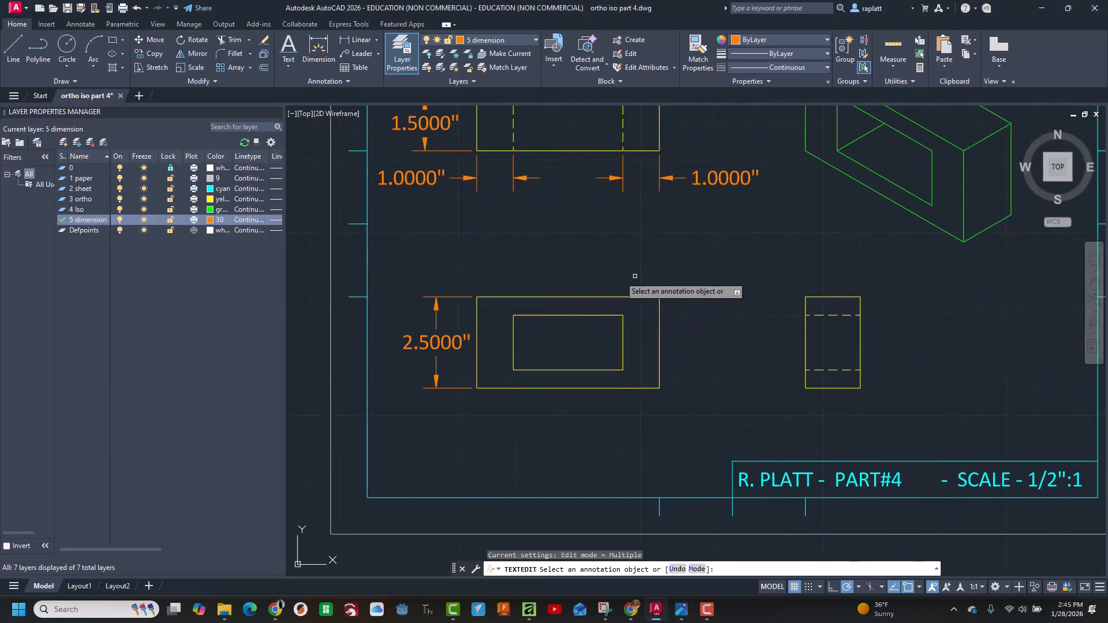
left_click(315, 37)
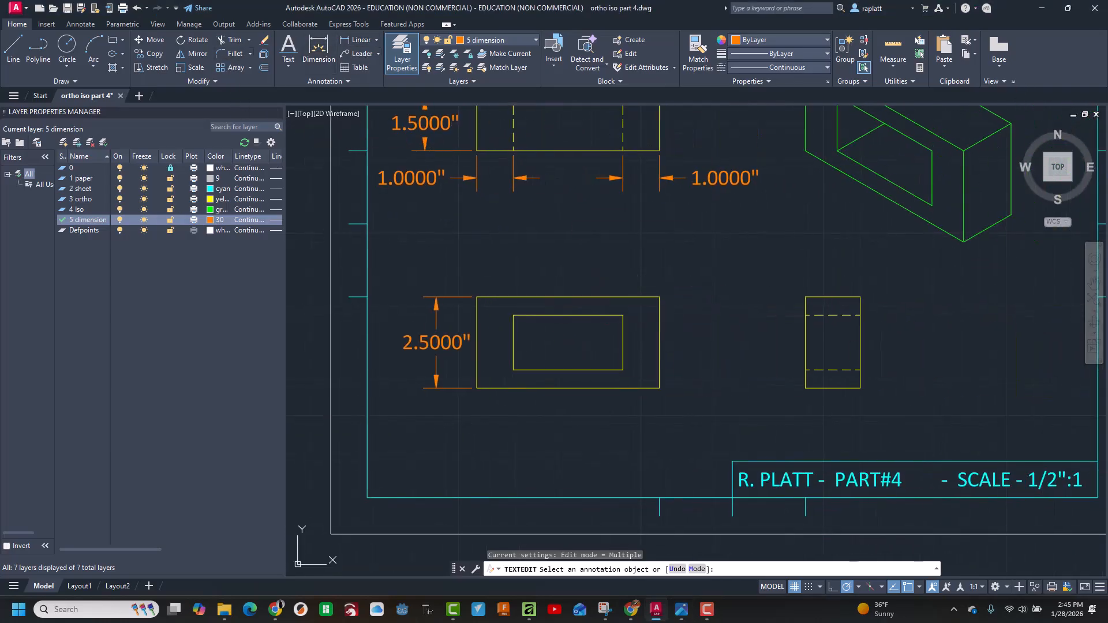
scroll(829, 326, "down", 2)
scroll(826, 316, "up", 8)
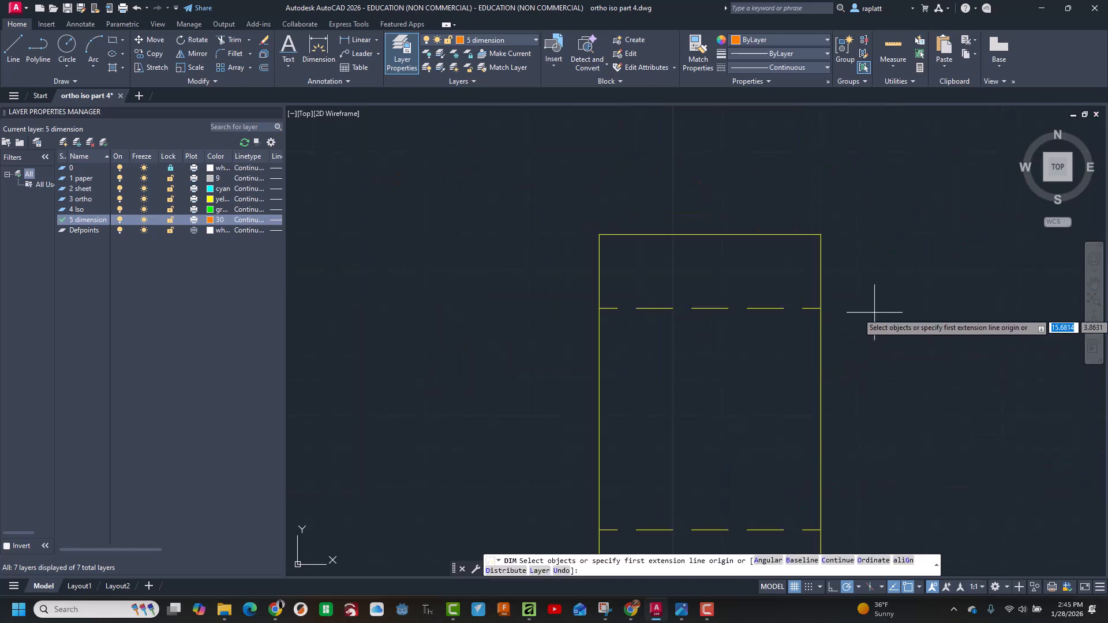
left_click(821, 309)
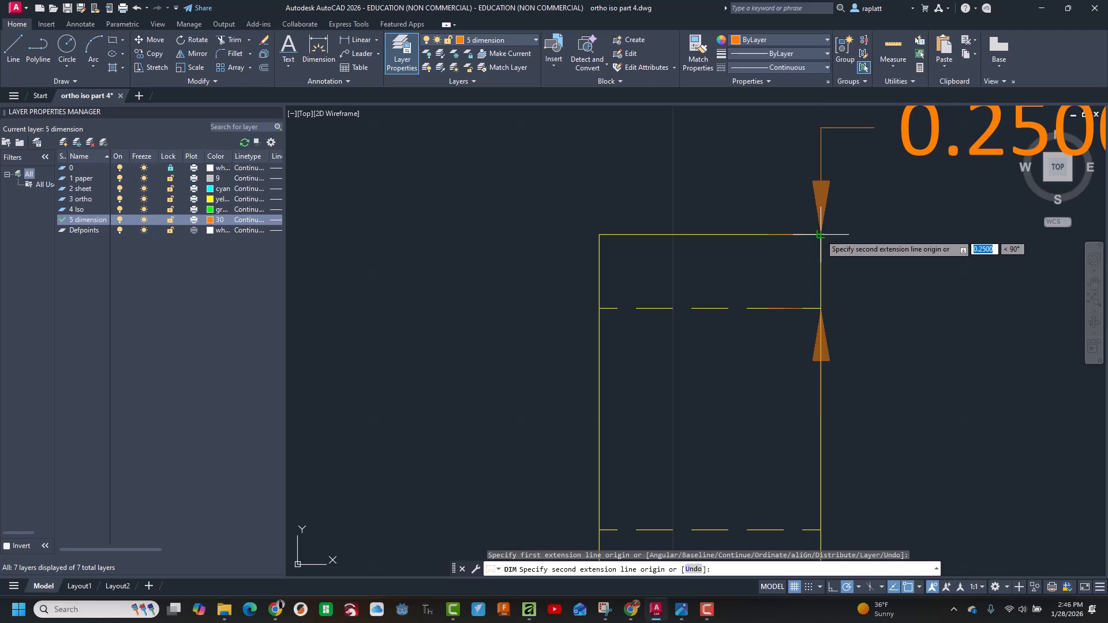
left_click(820, 235)
scroll(893, 238, "down", 8)
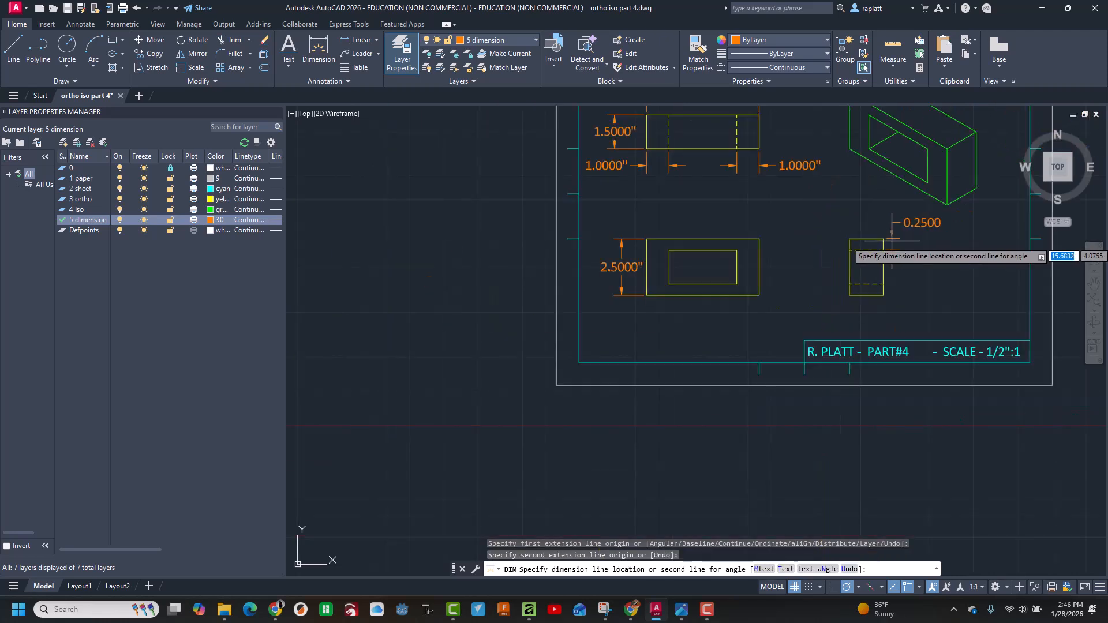
left_click(893, 239)
key("Escape")
- Check the reference value, override the text of the side view's upper right dimension with .5000", and leave text editing
scroll(877, 287, "down", 4)
scroll(877, 287, "up", 4)
key("alt+Tab")
key("alt+Tab")
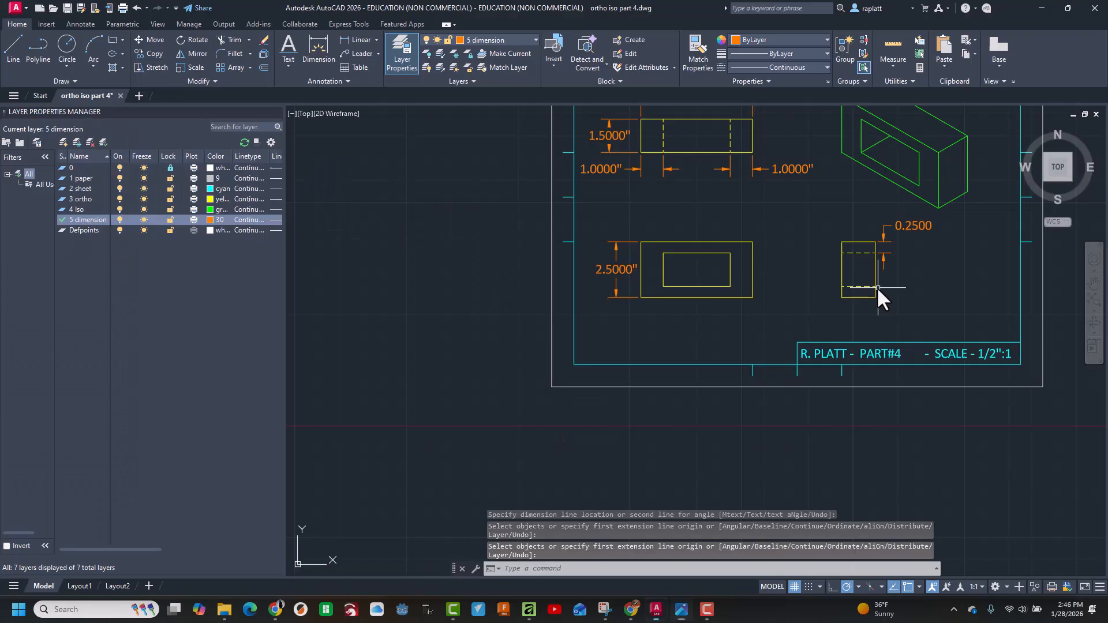
double_click(919, 225)
key("Delete")
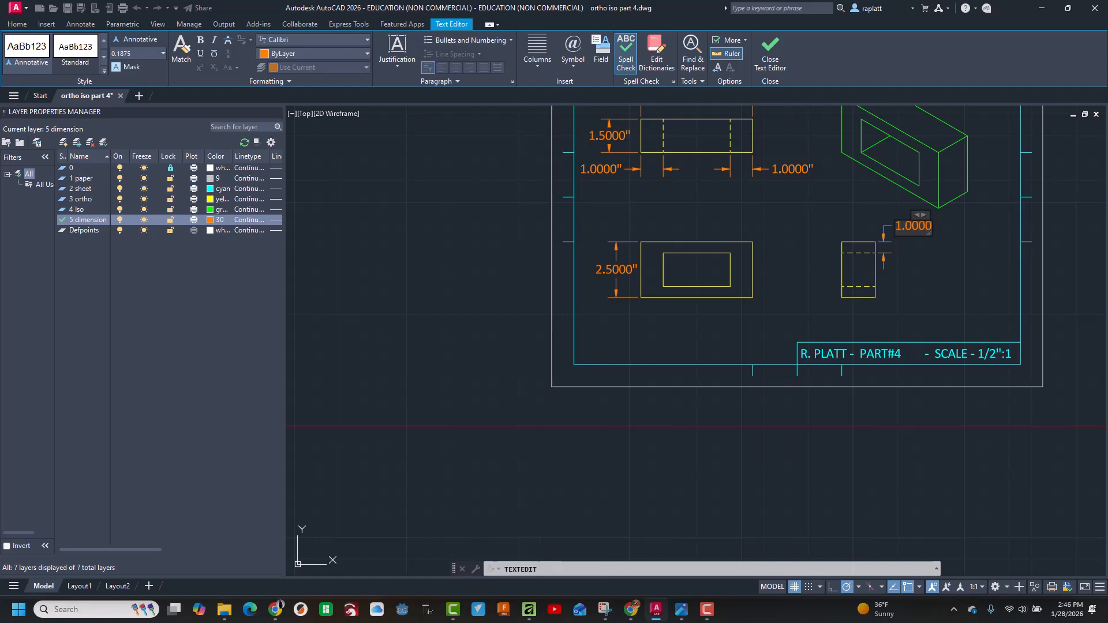
key("alt+Tab")
key("alt+Tab")
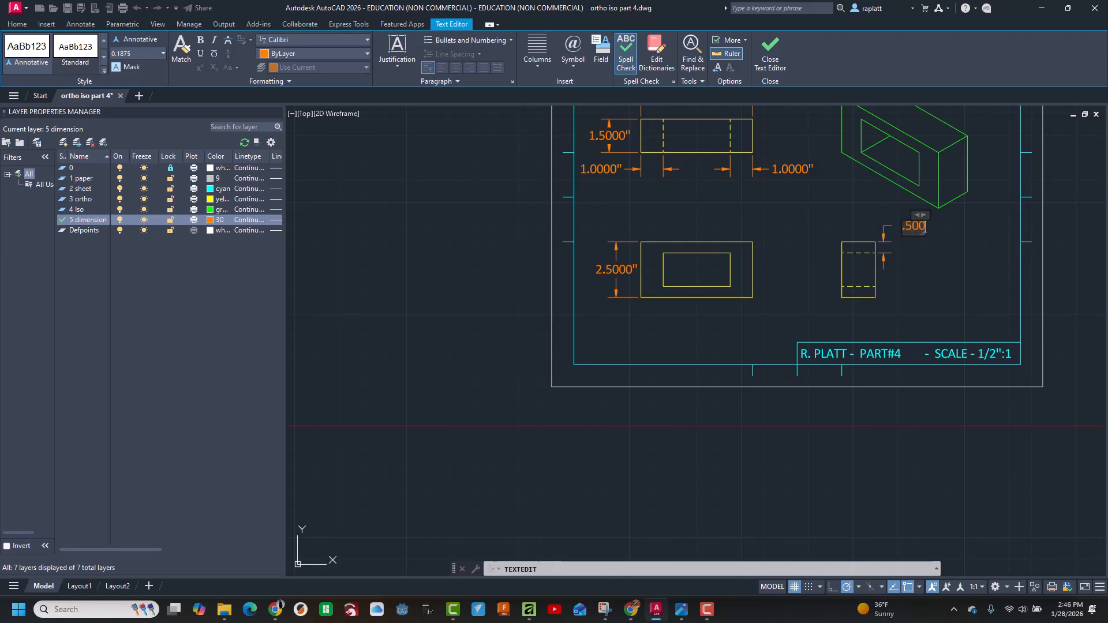
left_click(891, 292)
key("Escape")
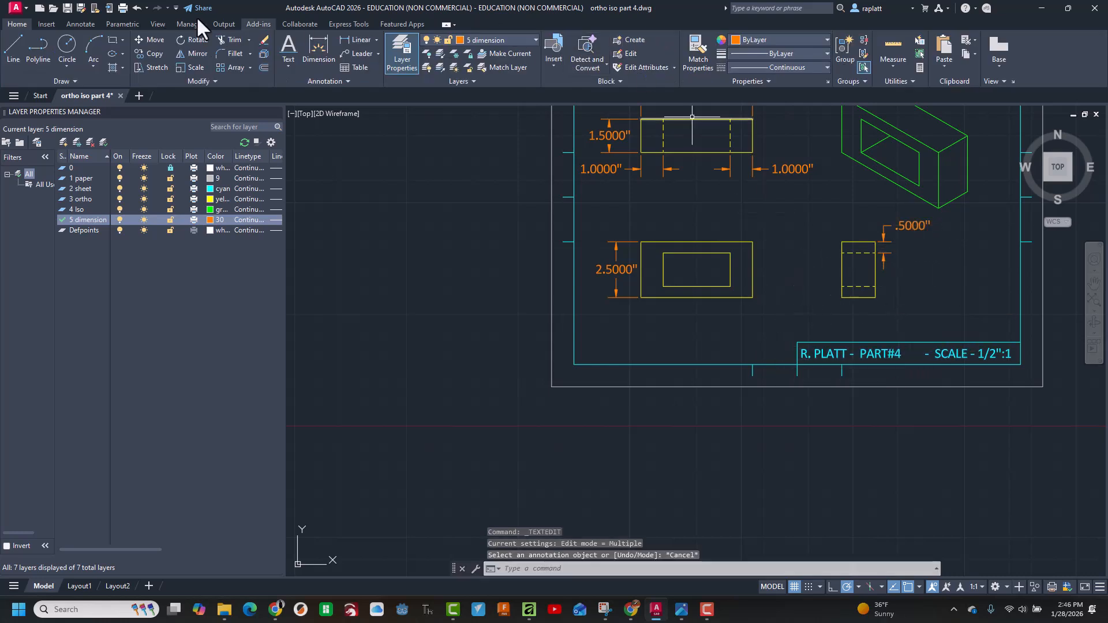
left_click(318, 46)
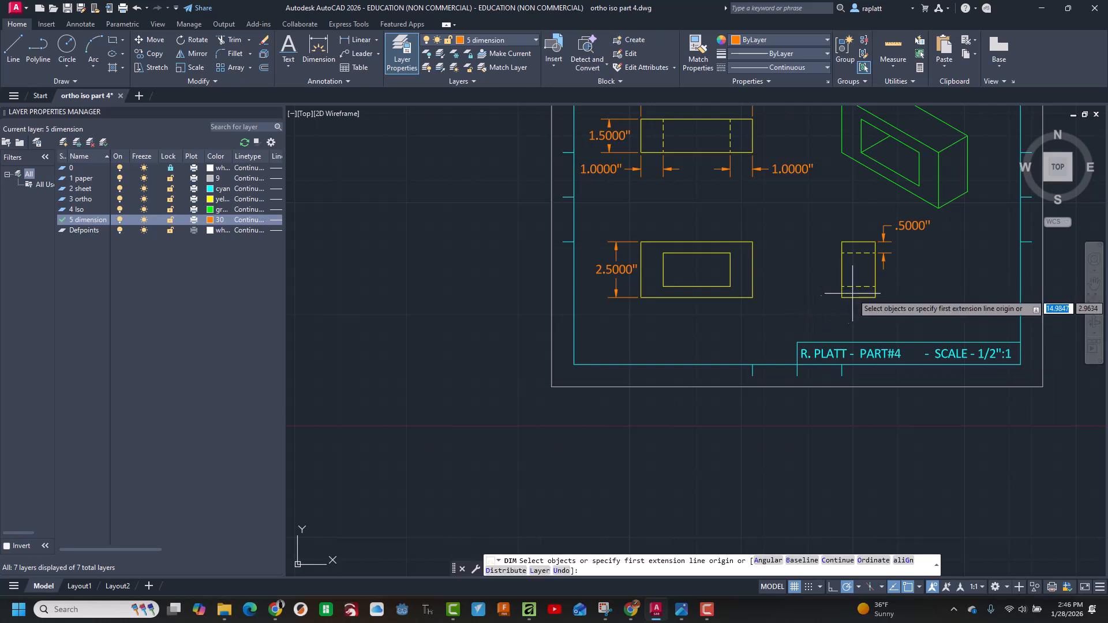
scroll(842, 300, "up", 7)
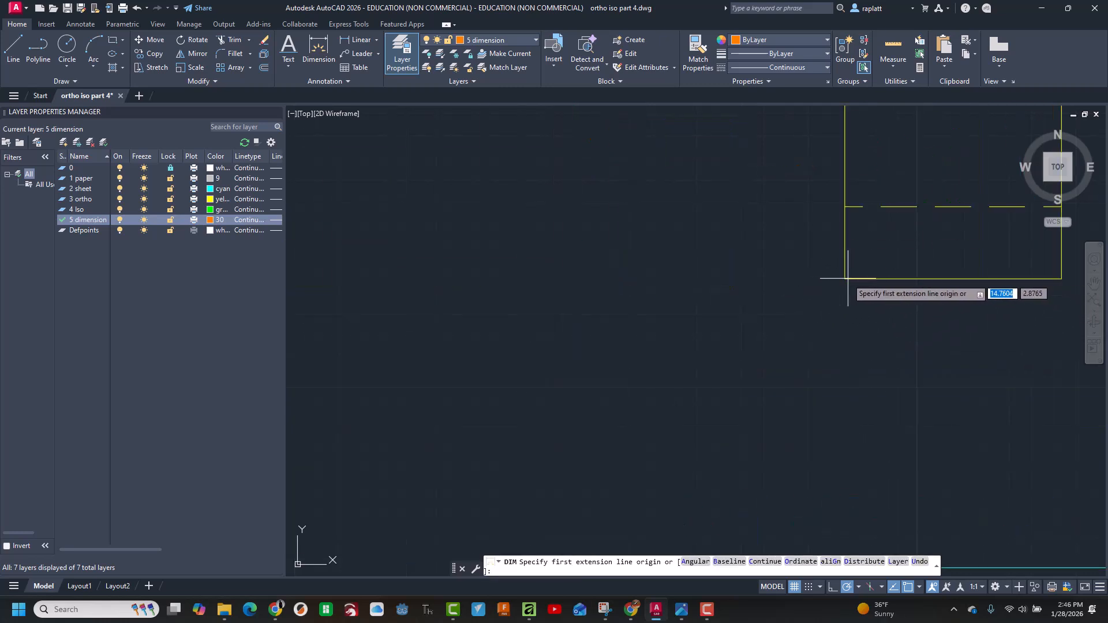
left_click(842, 279)
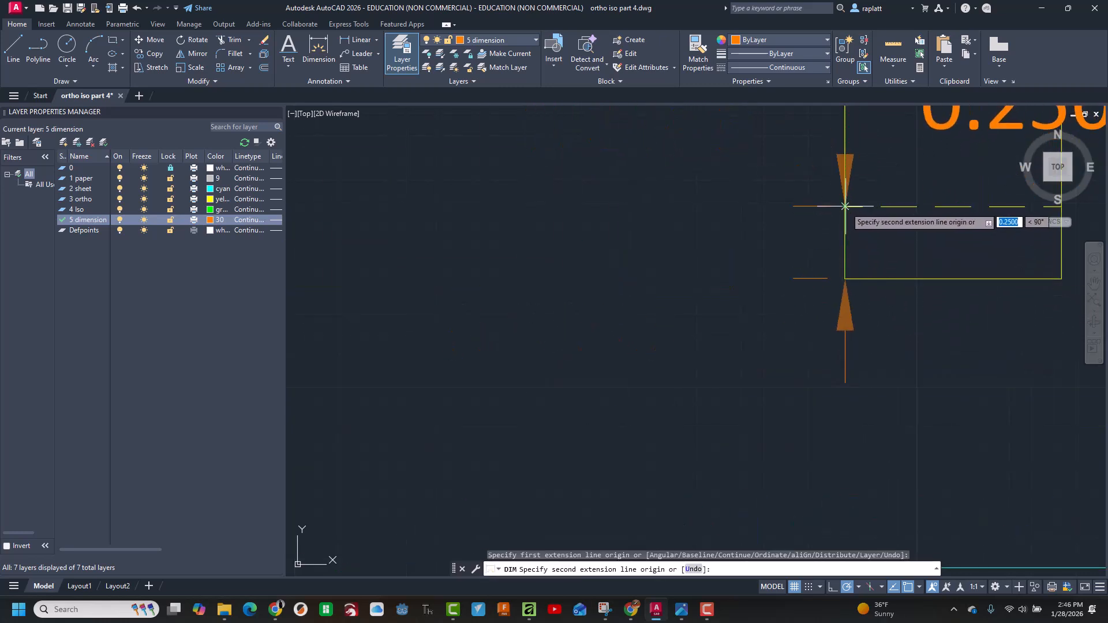
key("Escape")
- Dimension the distance from the side view's lower hidden line to its lower left corner, placed to the left with an offset of .5
left_click(316, 41)
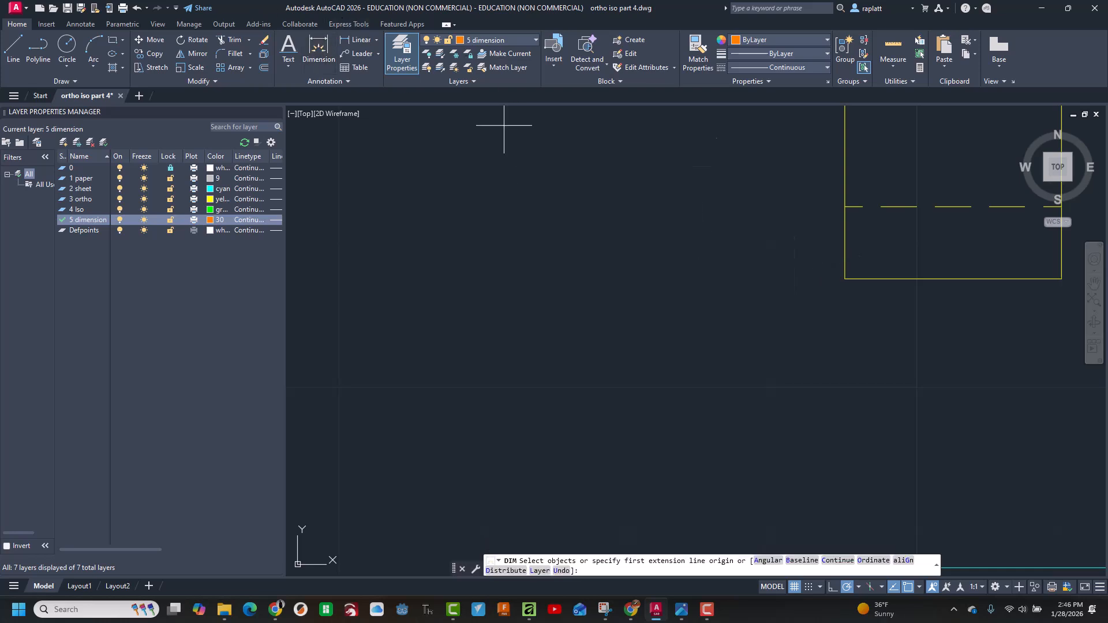
left_click(844, 208)
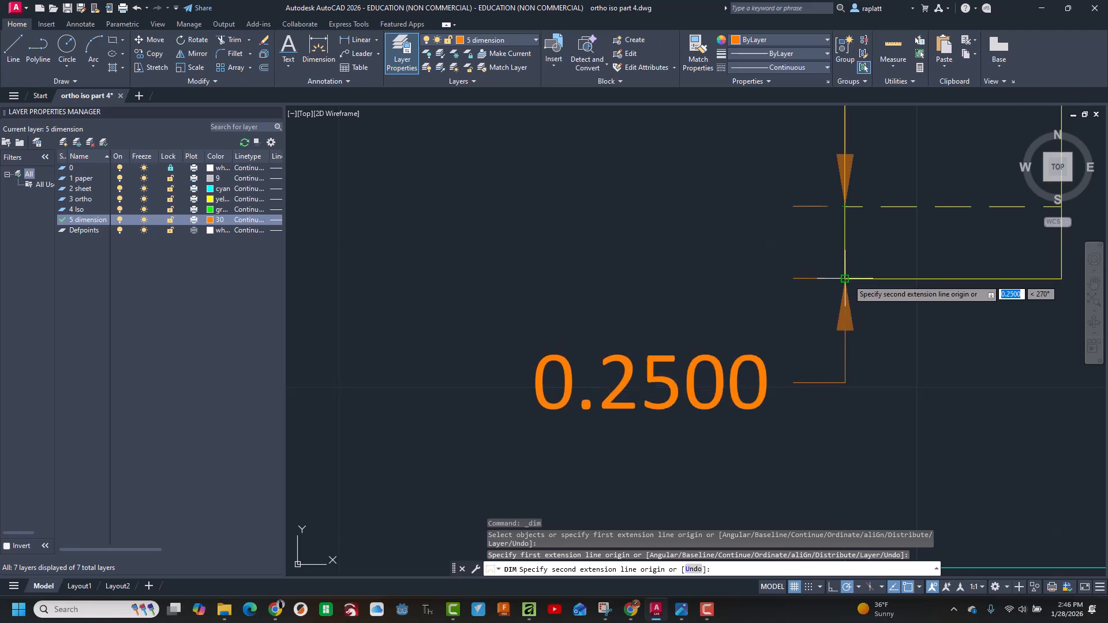
left_click(845, 279)
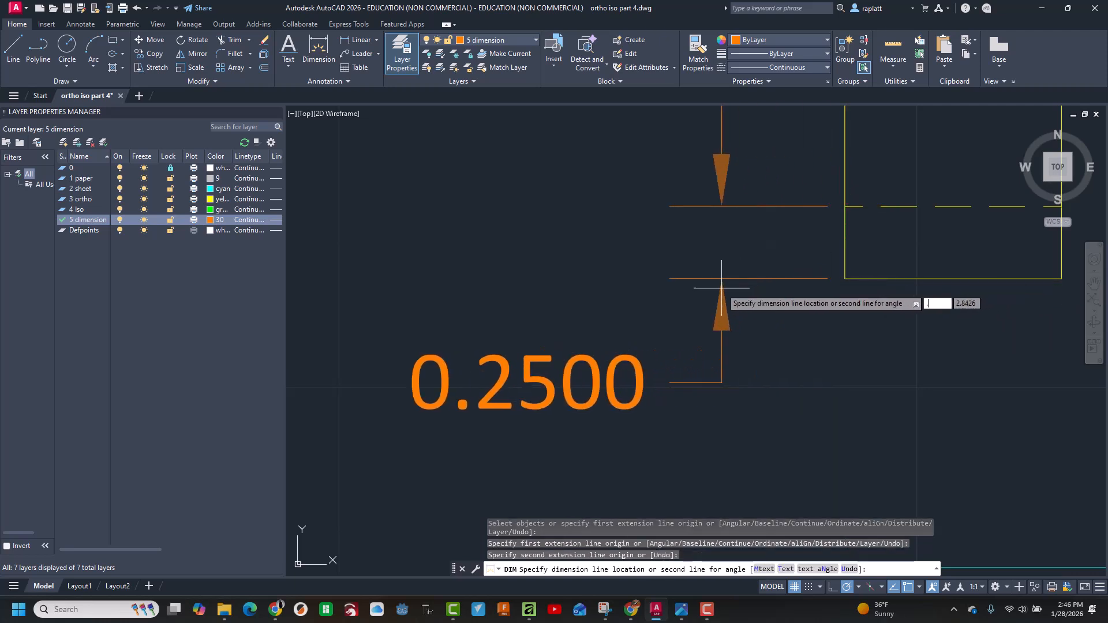
key("Return")
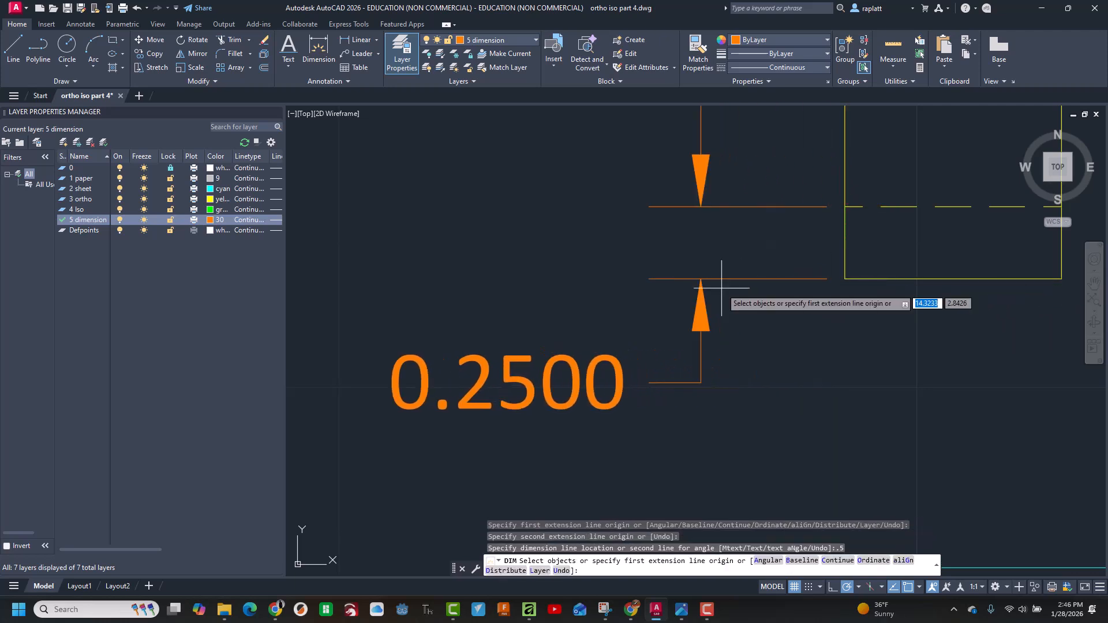
key("Escape")
- Override the text of the side view's lower left dimension with .5000"
double_click(528, 403)
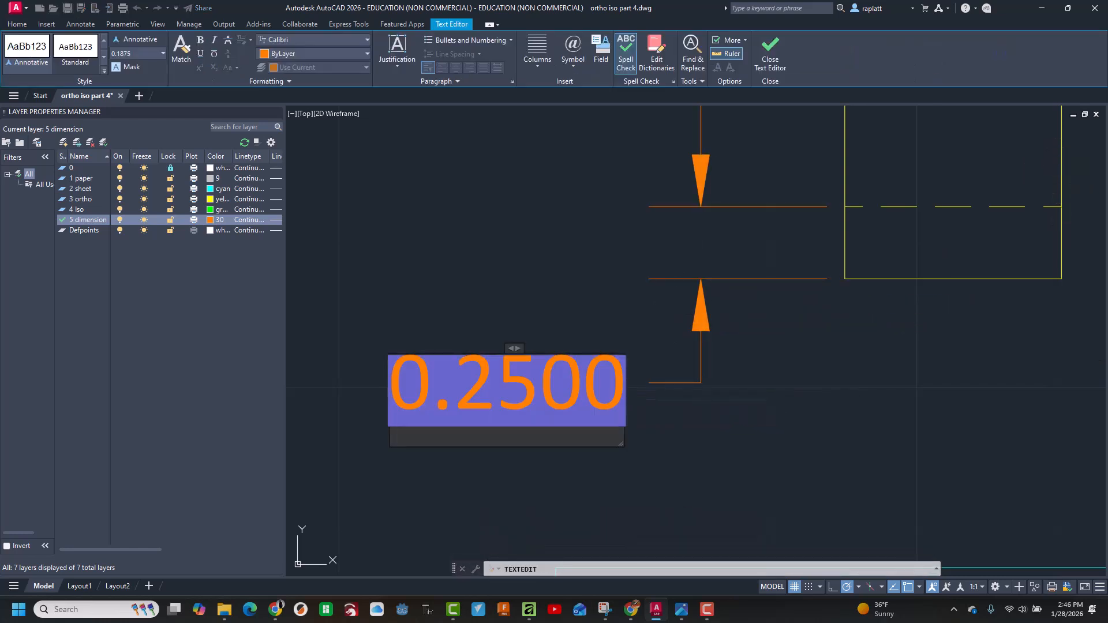
key("Delete")
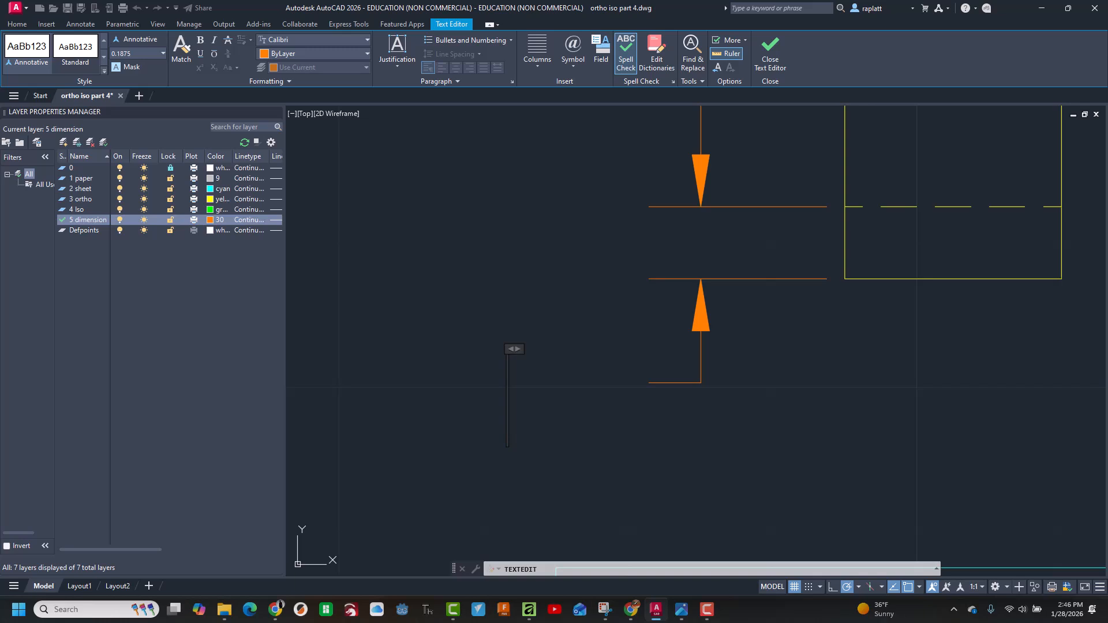
type(".5000")
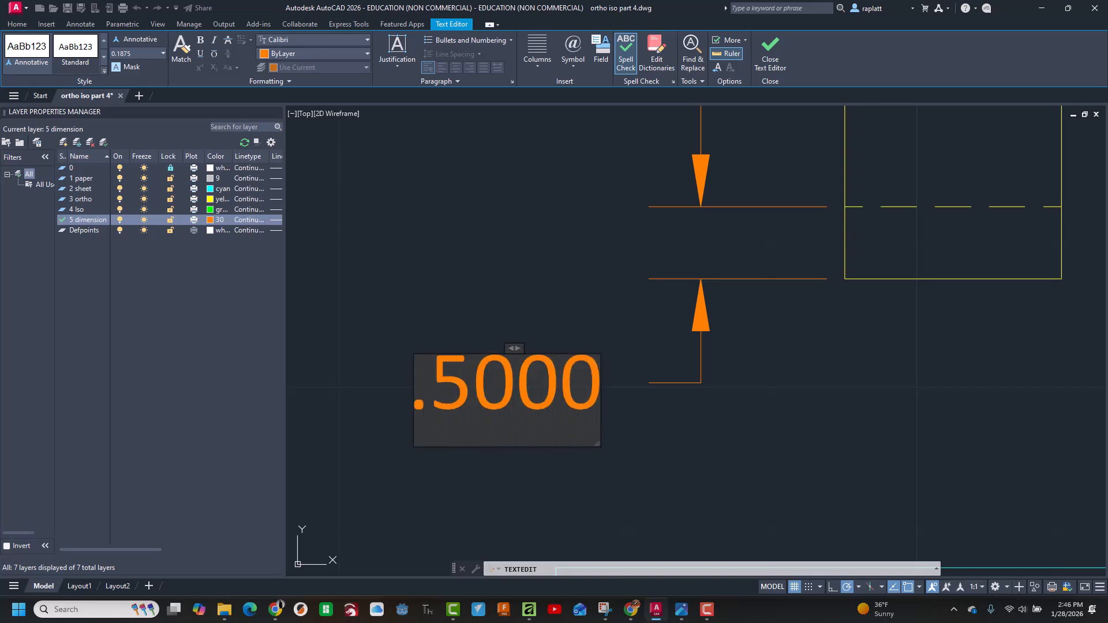
type("\"")
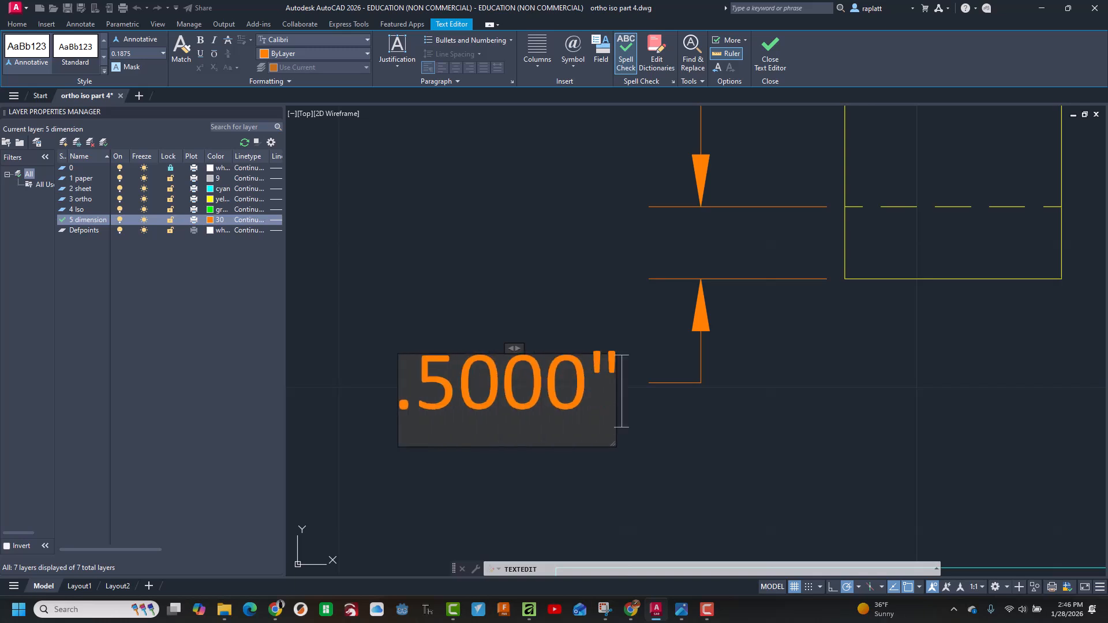
left_click(856, 514)
scroll(857, 519, "down", 4)
middle_click_drag(825, 433, 708, 424)
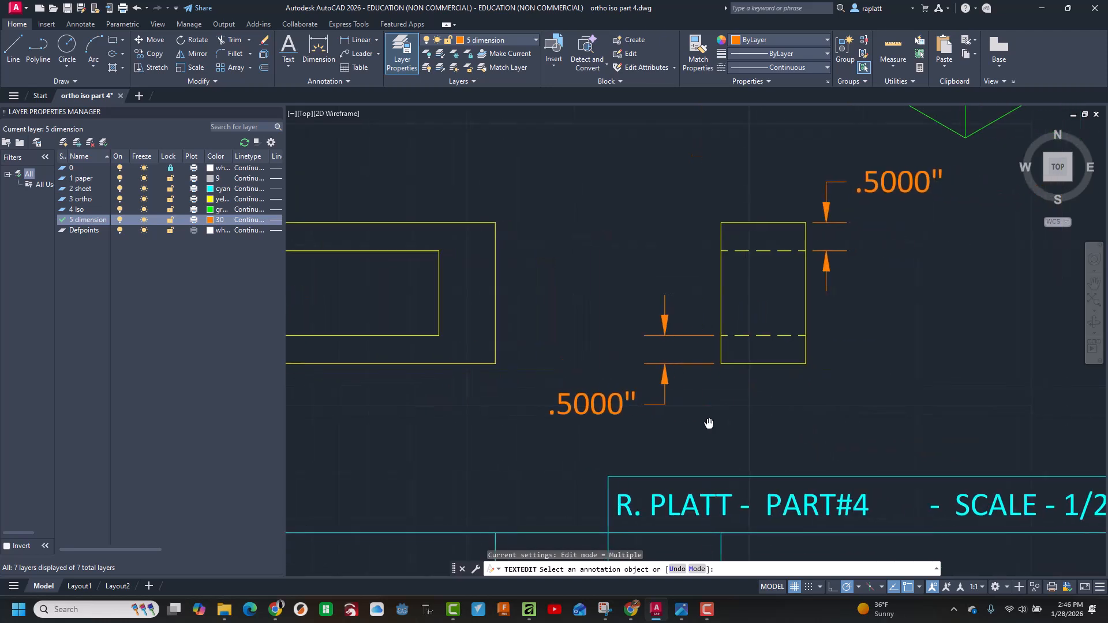
scroll(709, 423, "down", 2)
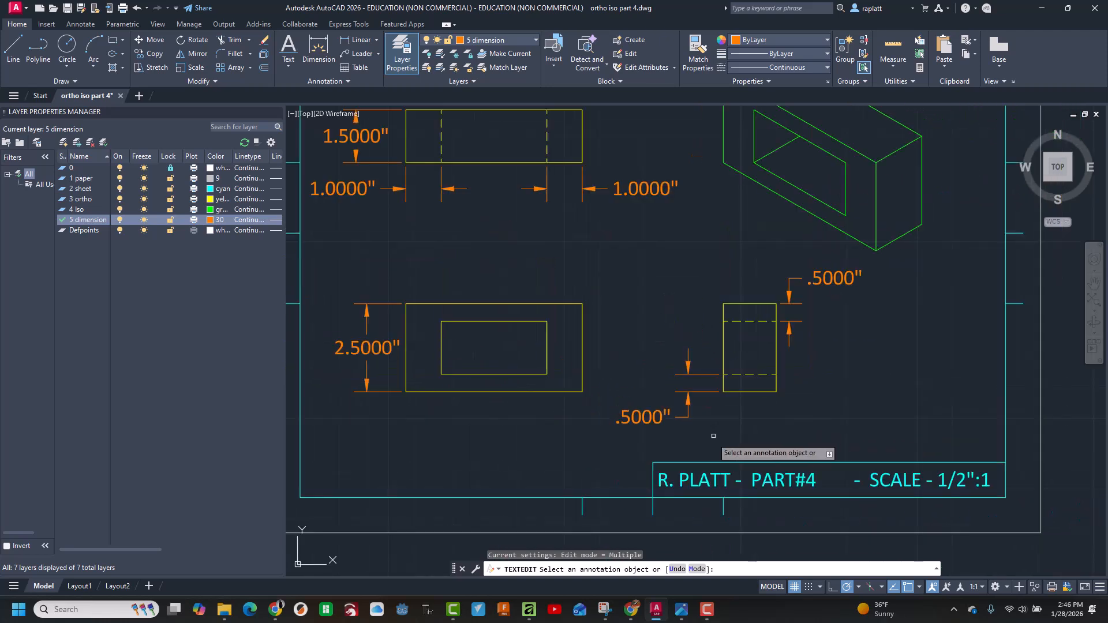
- Save the dimensioned drawing, and check the linetypes available for the hidden lines
left_click(68, 8)
scroll(735, 395, "up", 2)
scroll(707, 376, "down", 2)
scroll(707, 377, "down", 5)
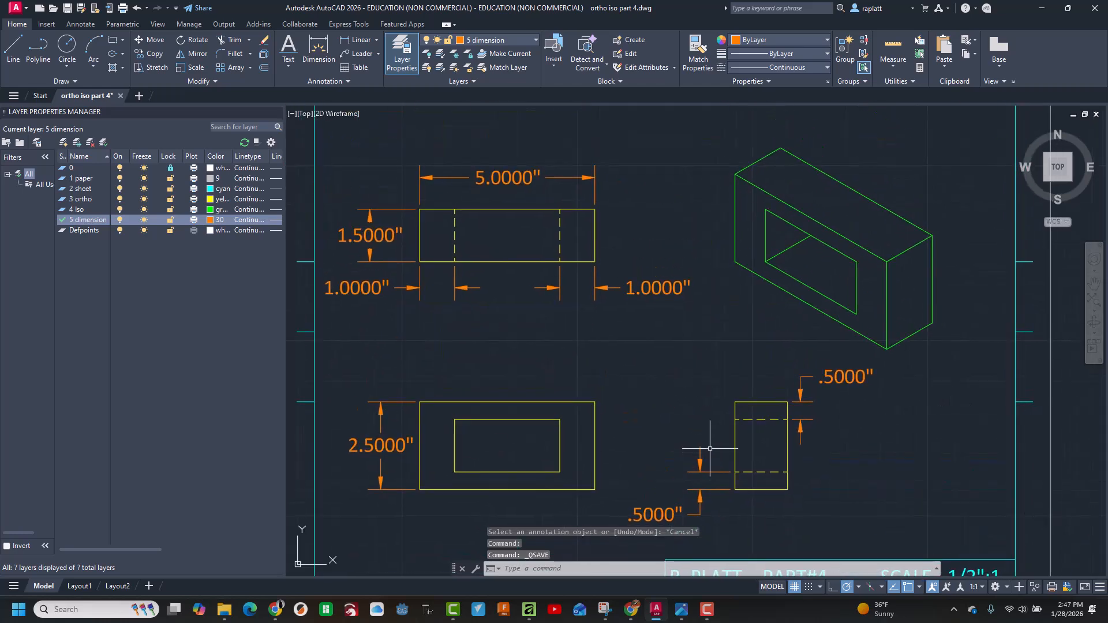
scroll(705, 463, "up", 3)
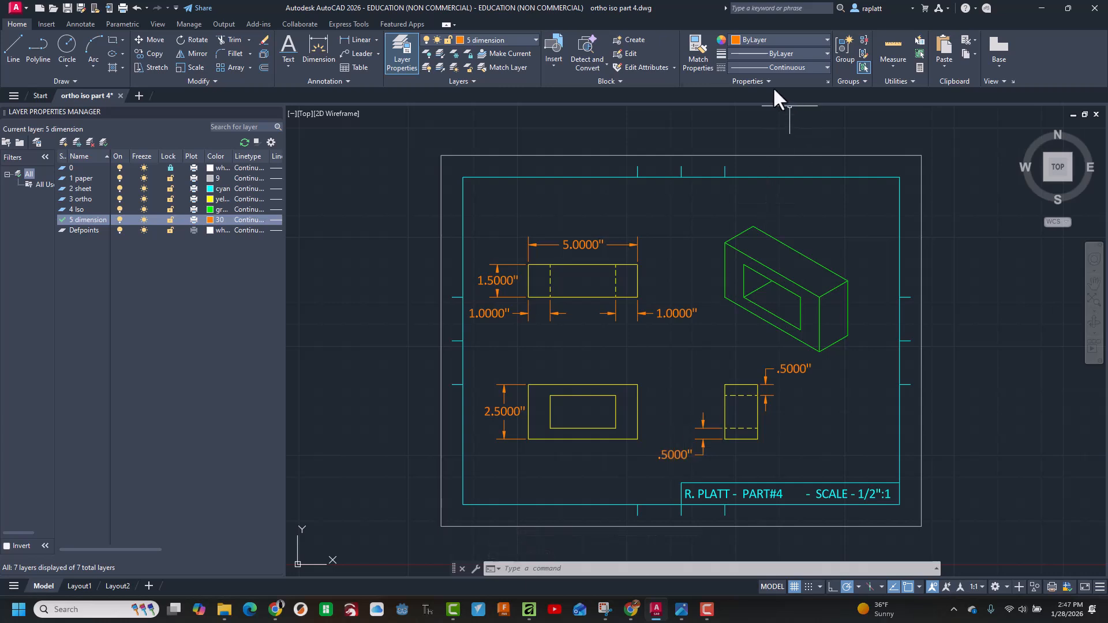
left_click(765, 67)
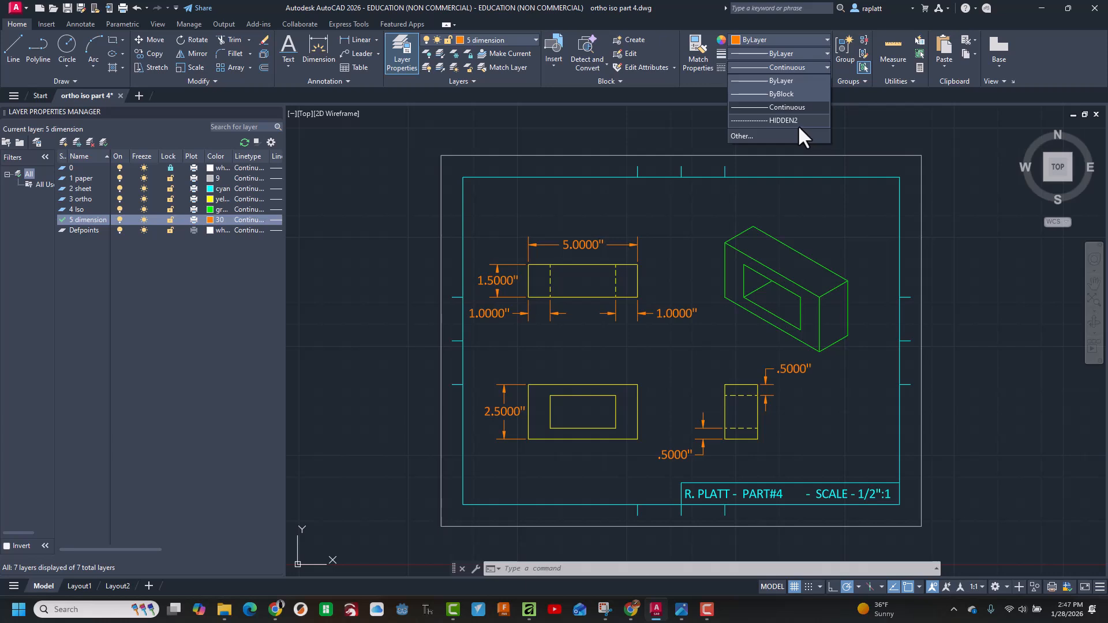
key("Escape")
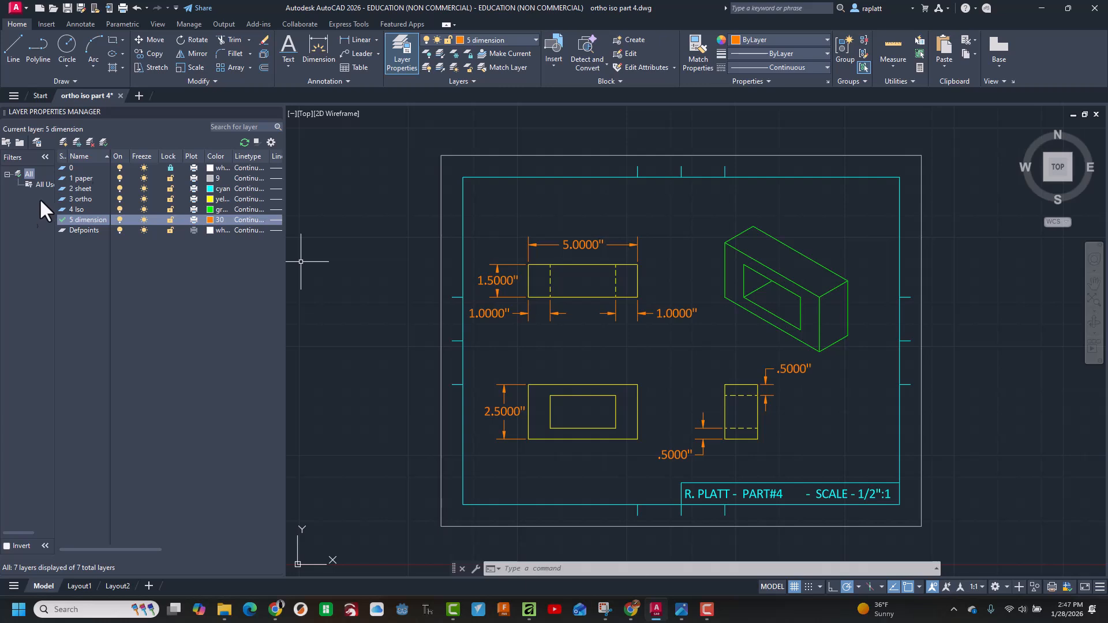
left_click(68, 6)
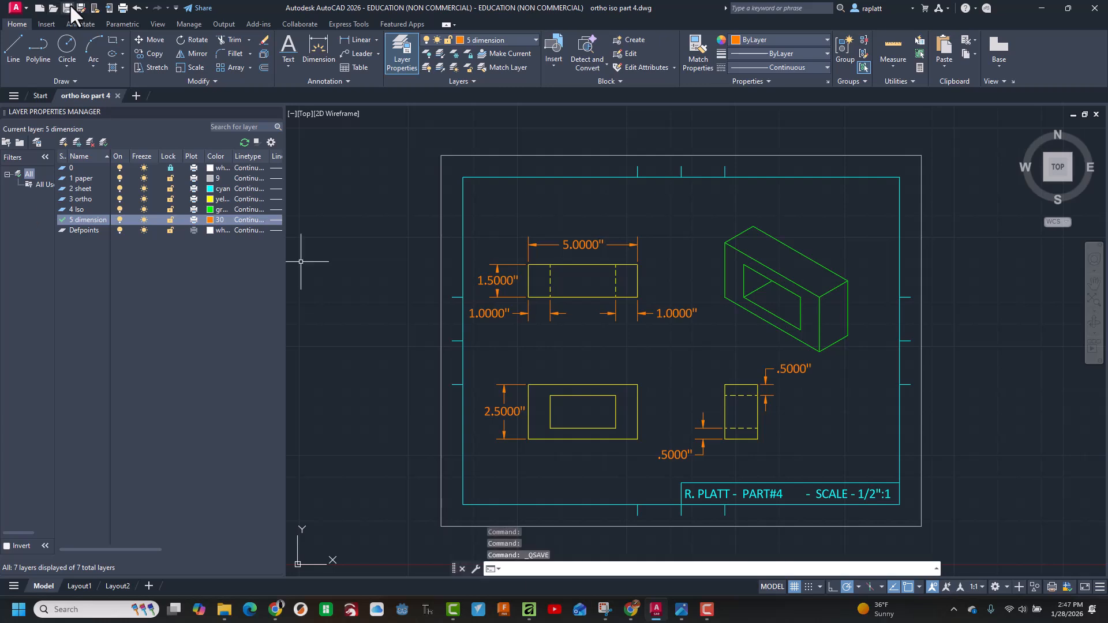
- Switch to Layout2 and plot it with Microsoft Print to PDF, keeping the existing plot settings
left_click(113, 588)
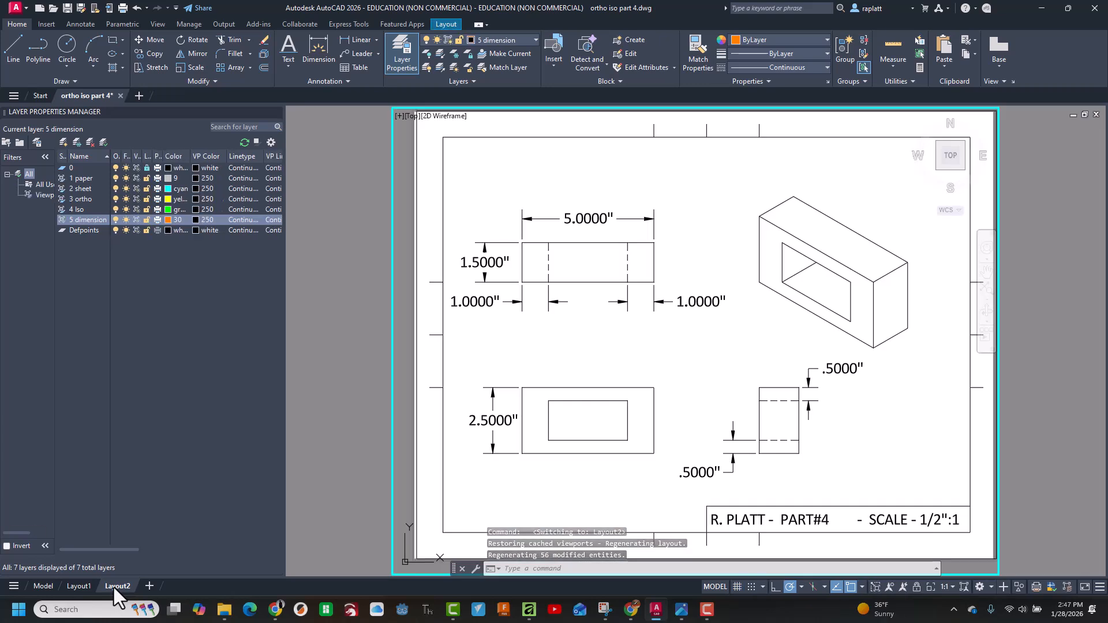
right_click(113, 588)
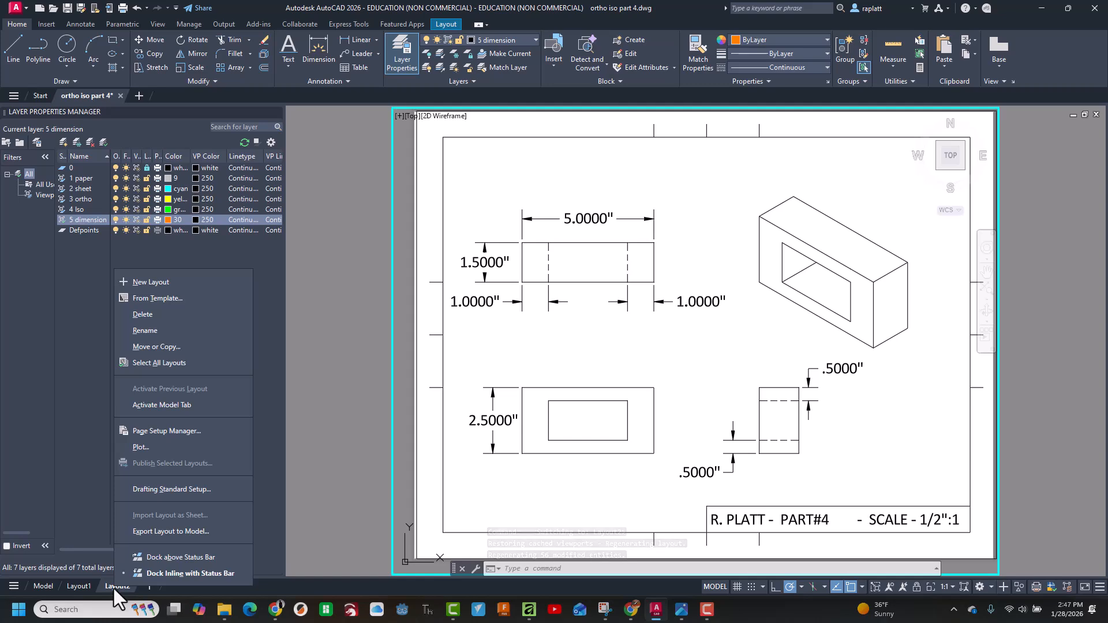
left_click(142, 447)
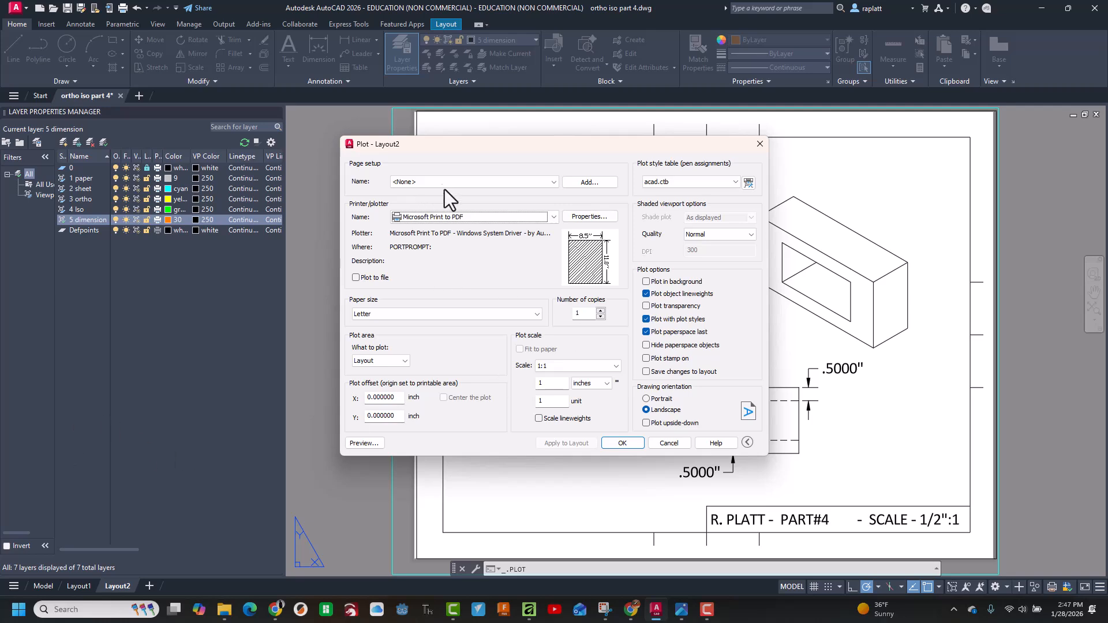
left_click(623, 443)
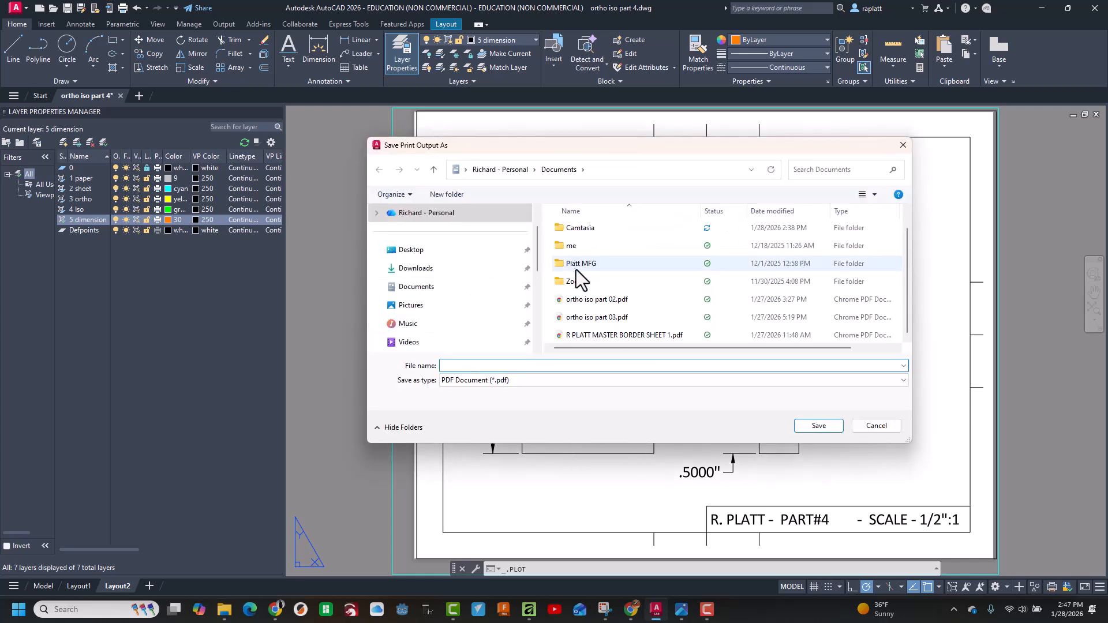
- Save the plot output in the Documents folder as ortho iso part 04.pdf, basing the name on the part 03 file
left_click(562, 317)
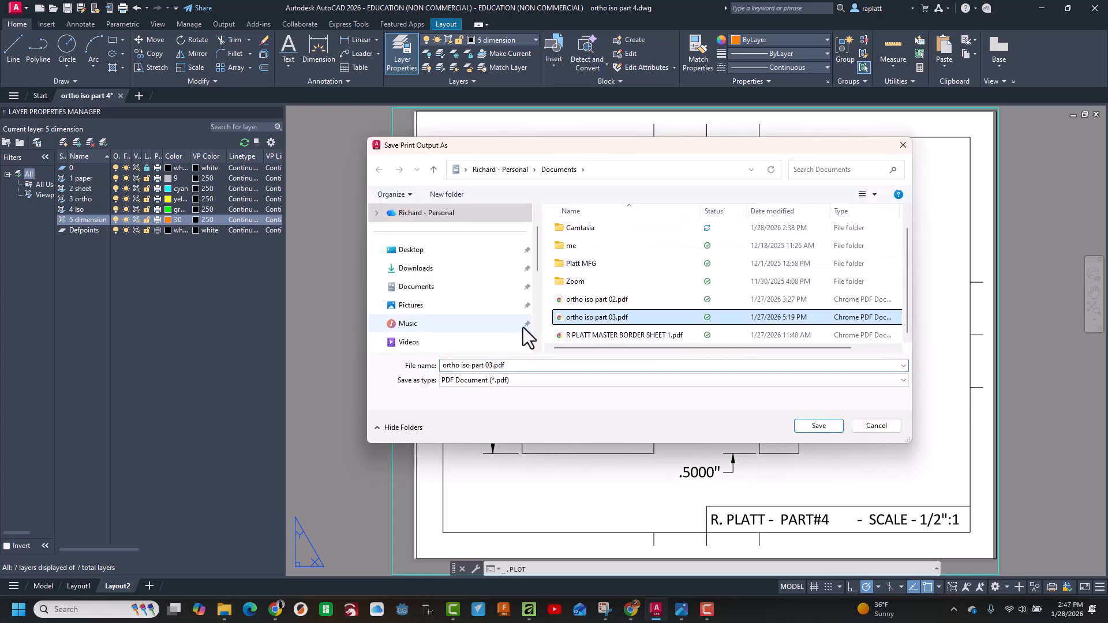
left_click(493, 365)
left_click(488, 366)
key("Delete")
type("4")
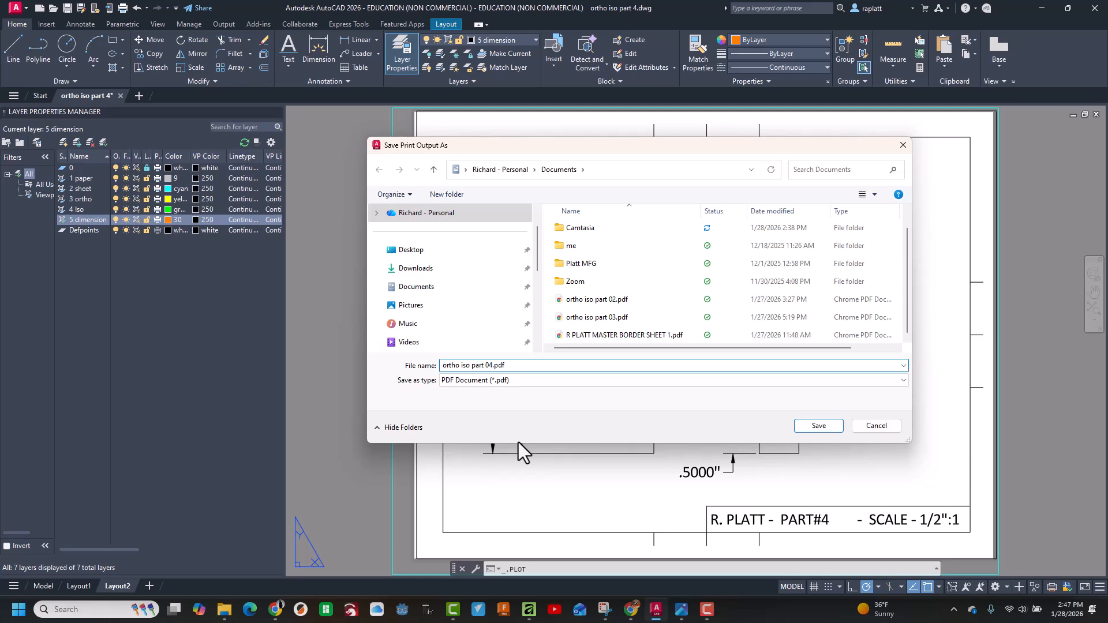
key("Return")
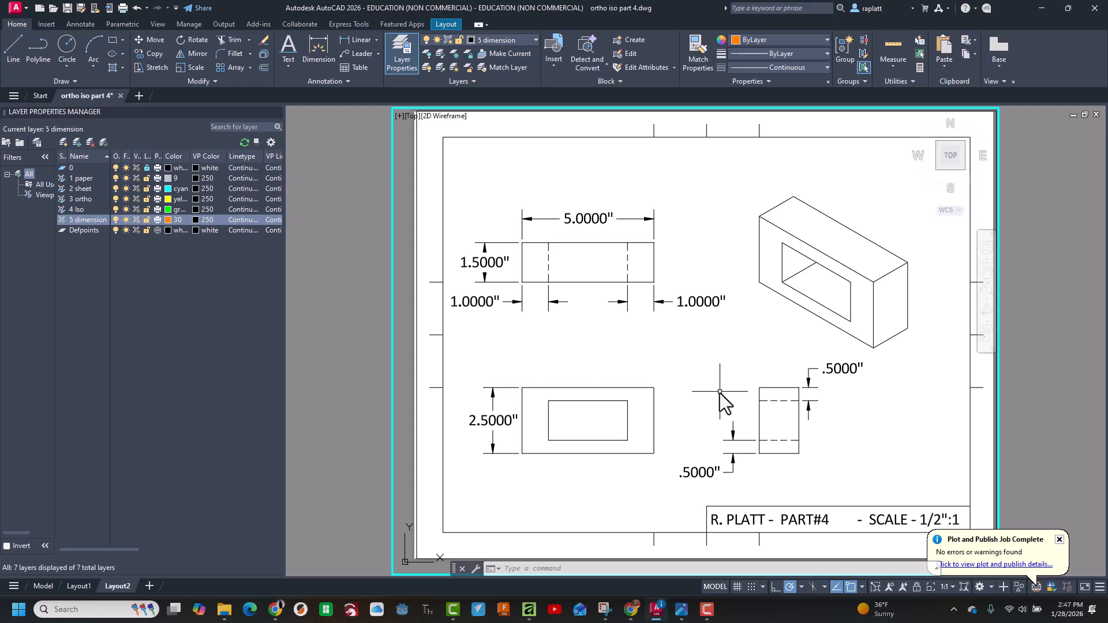
- Switch to the Documents folder in File Explorer and open ortho iso part 04.pdf in the browser
left_click(225, 610)
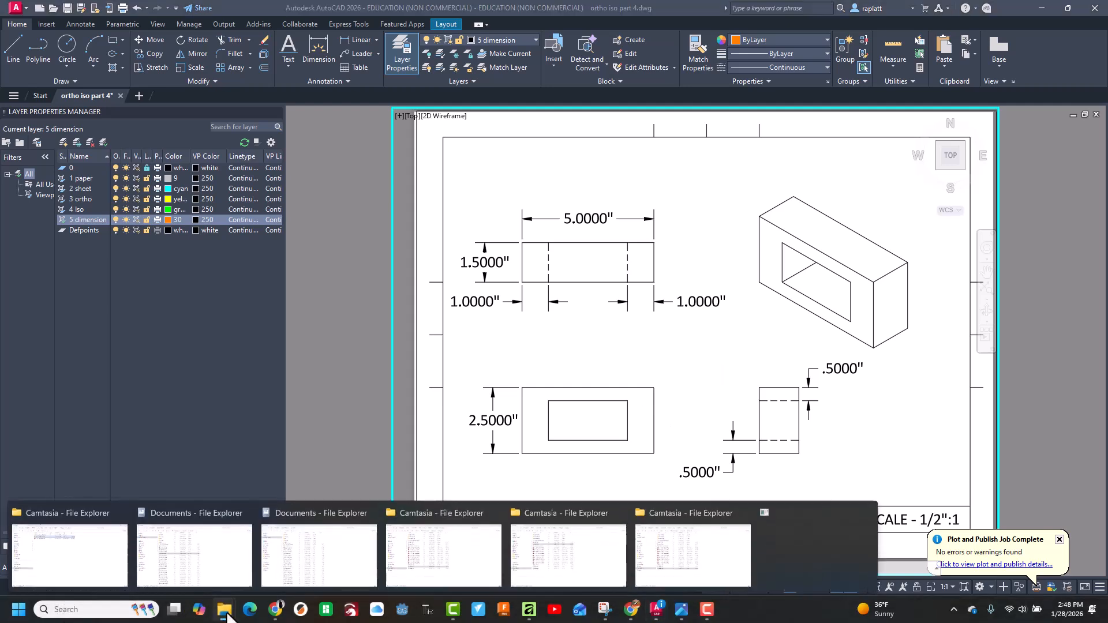
left_click(205, 568)
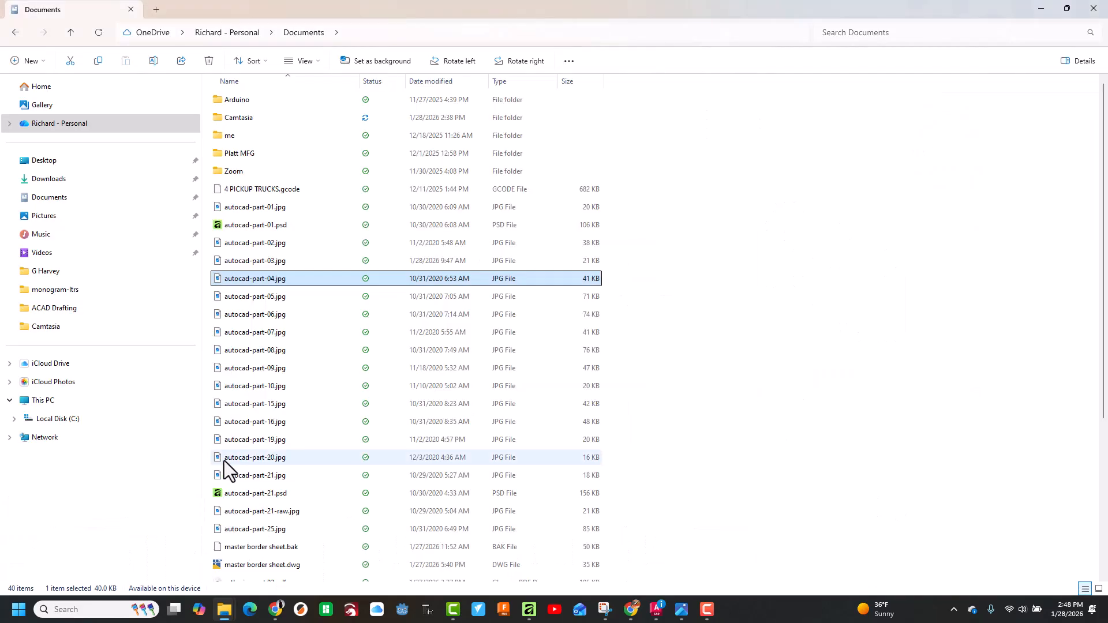
scroll(220, 395, "down", 4)
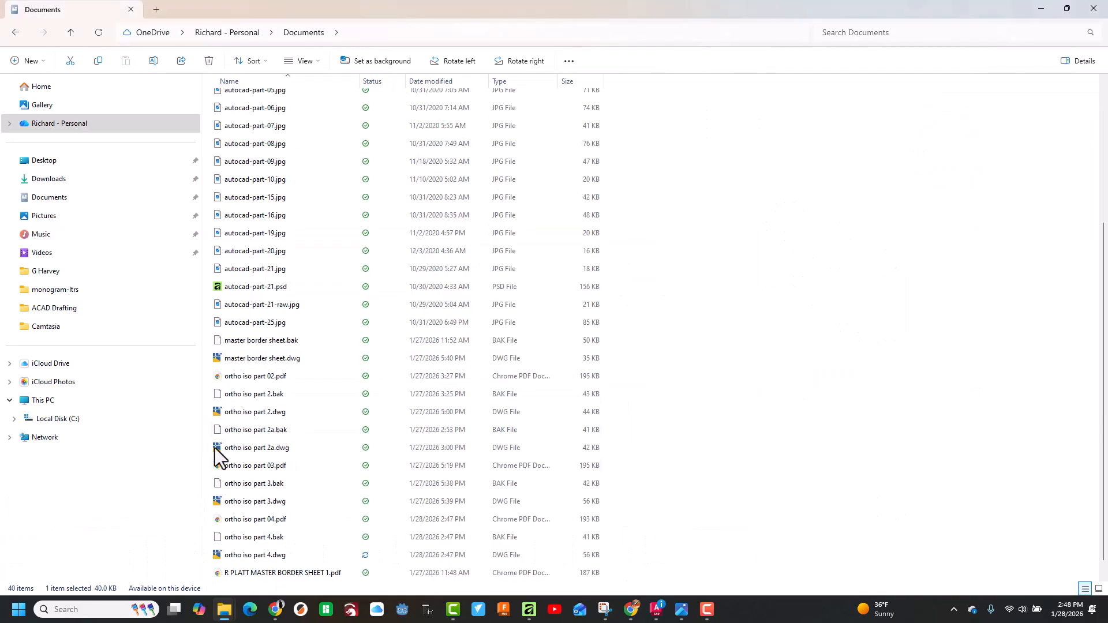
right_click(249, 520)
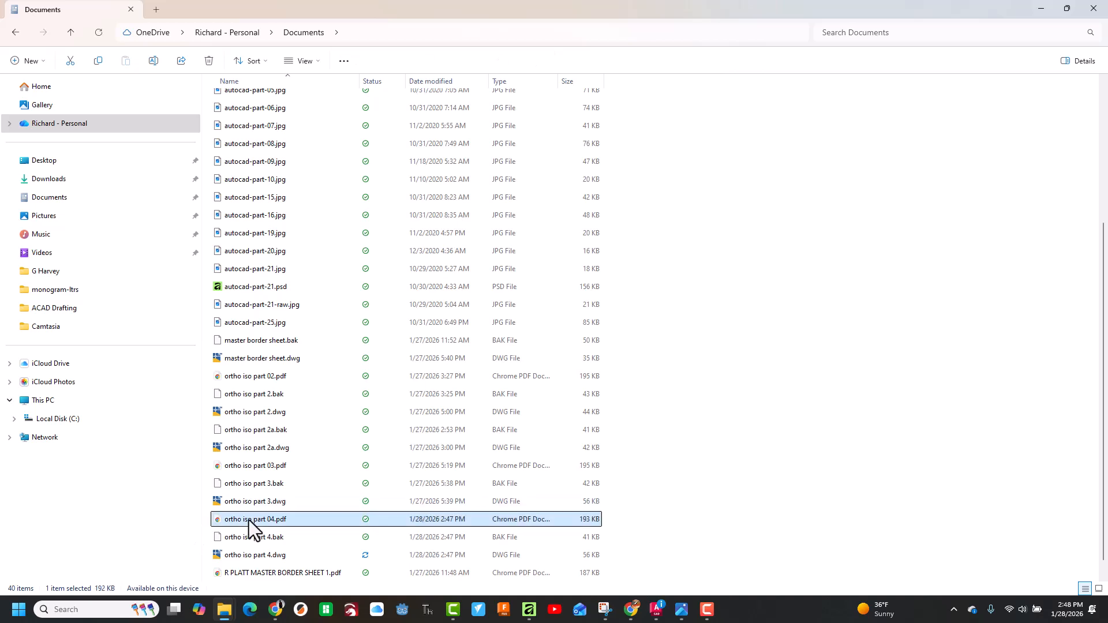
mouse_move(287, 270)
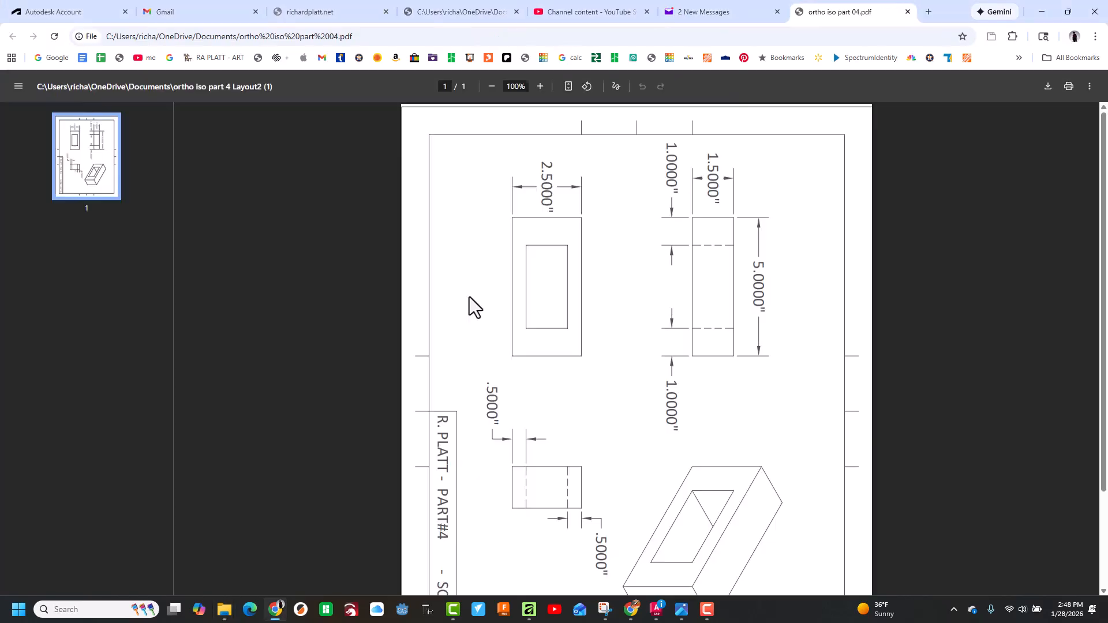
- Rotate the PDF view so the sheet reads upright, check the plotted drawing, and return to the Documents folder in File Explorer
left_click(587, 87)
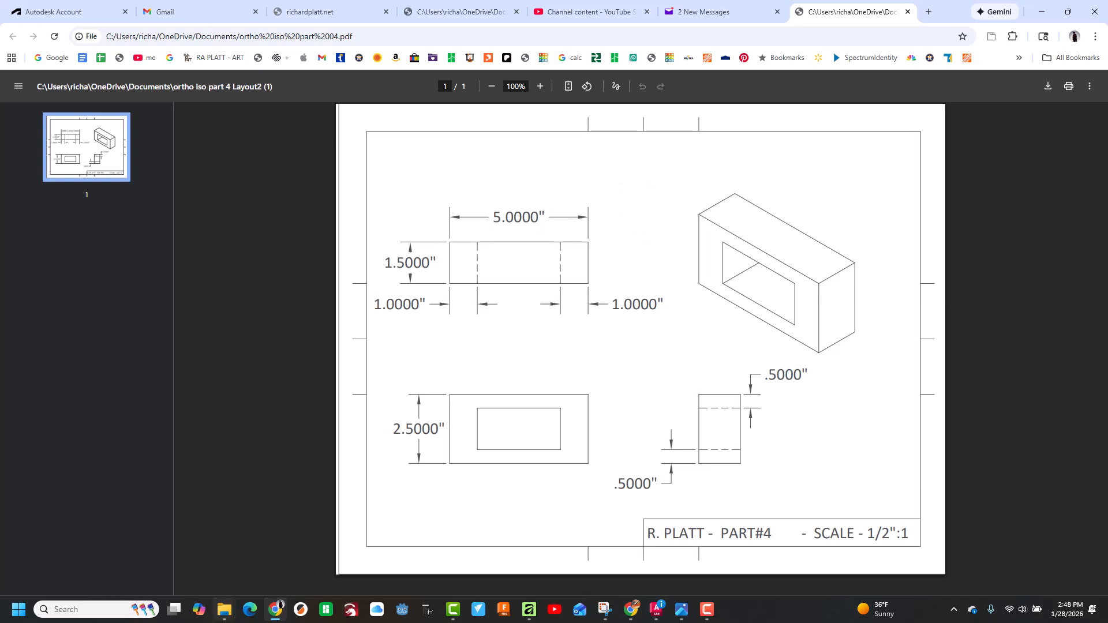
left_click(225, 610)
left_click(200, 564)
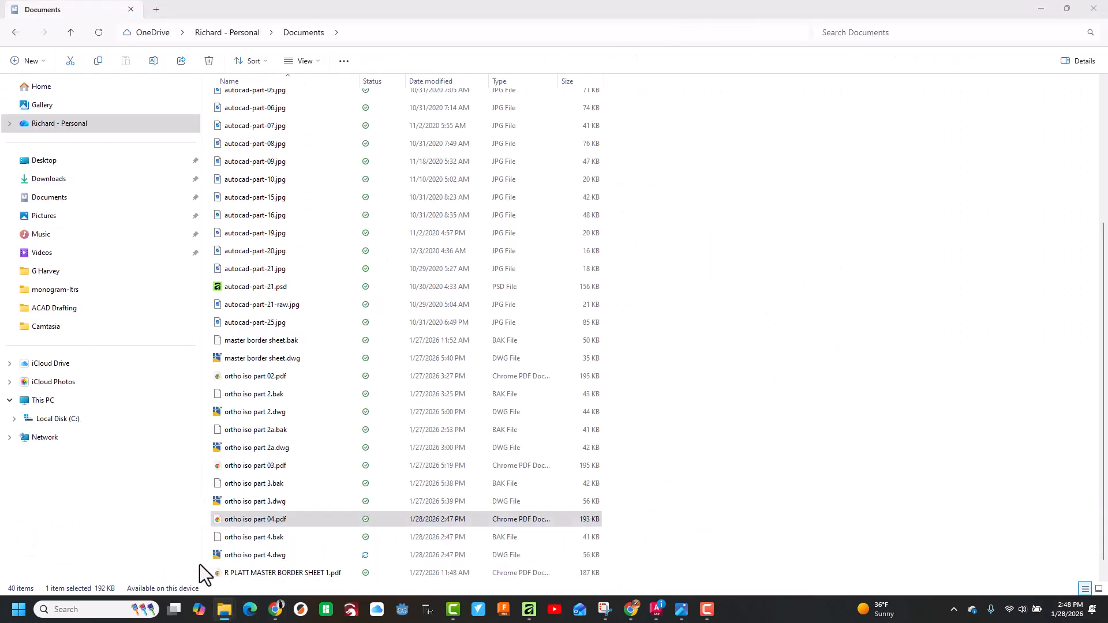